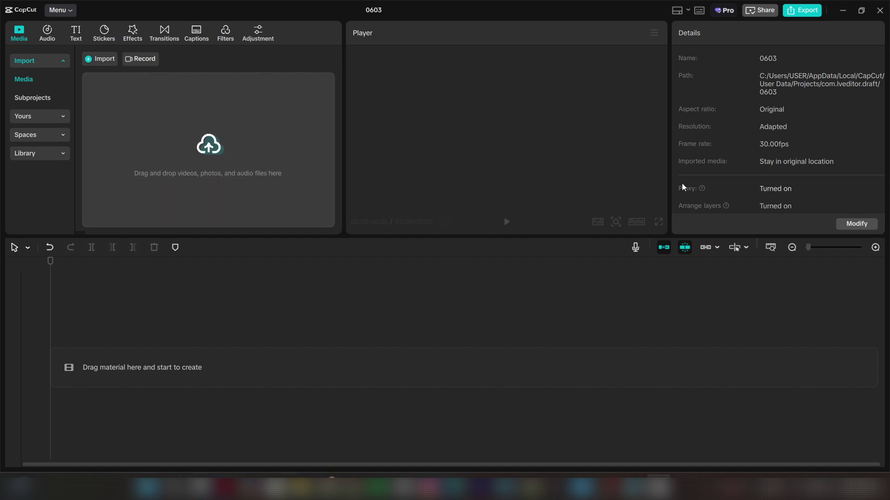
left_click(284, 206)
left_click(63, 10)
mouse_move(84, 30)
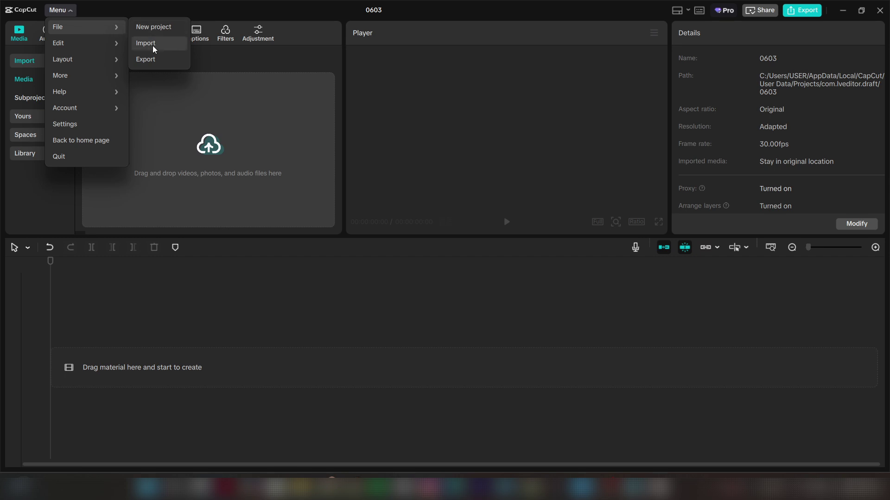
left_click(168, 58)
left_click(443, 284)
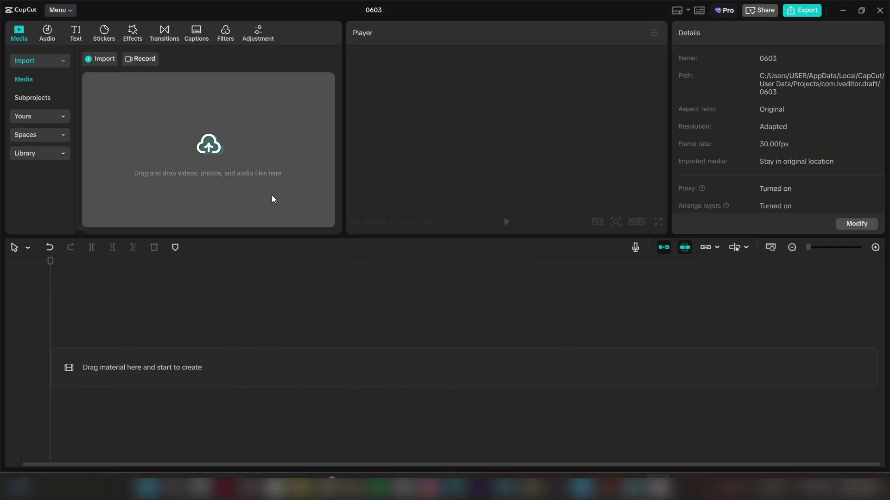
Step: Switch the workspace to the Vertical layout
left_click(61, 10)
mouse_move(89, 53)
mouse_move(116, 27)
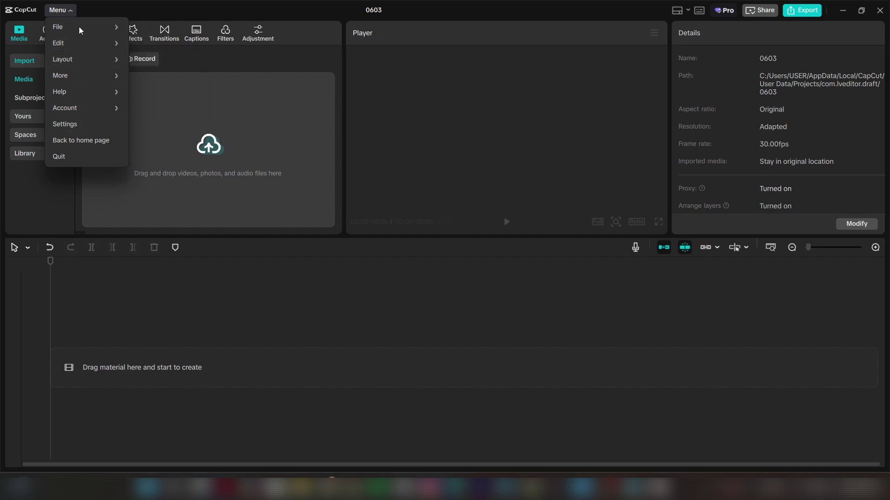
mouse_move(114, 77)
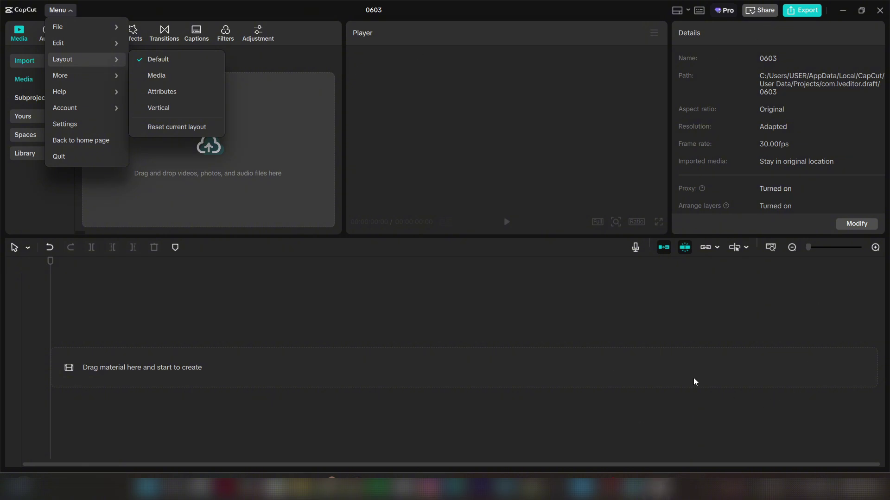
left_click(172, 109)
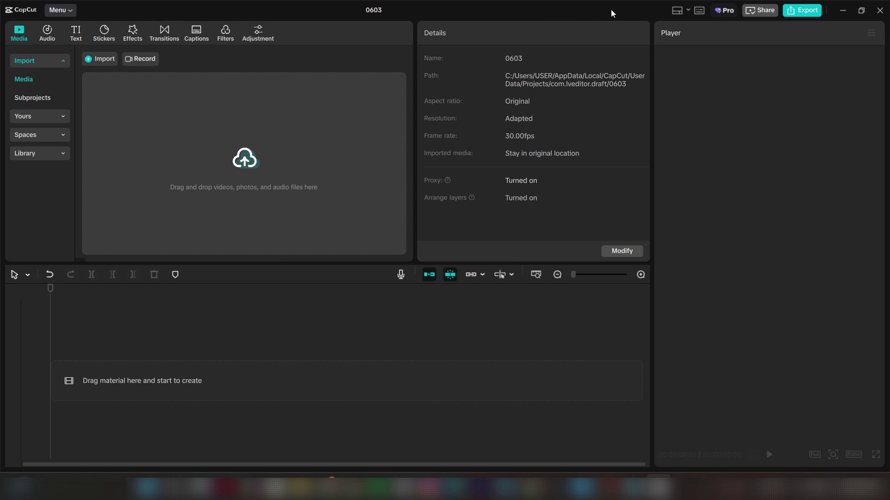
Step: Return the workspace from the Vertical layout to the Default layout
left_click(681, 14)
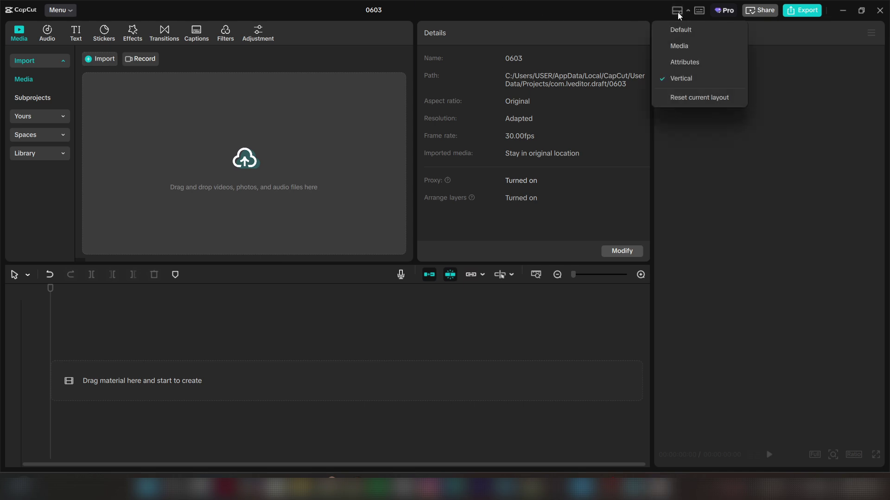
left_click(679, 14)
left_click(679, 15)
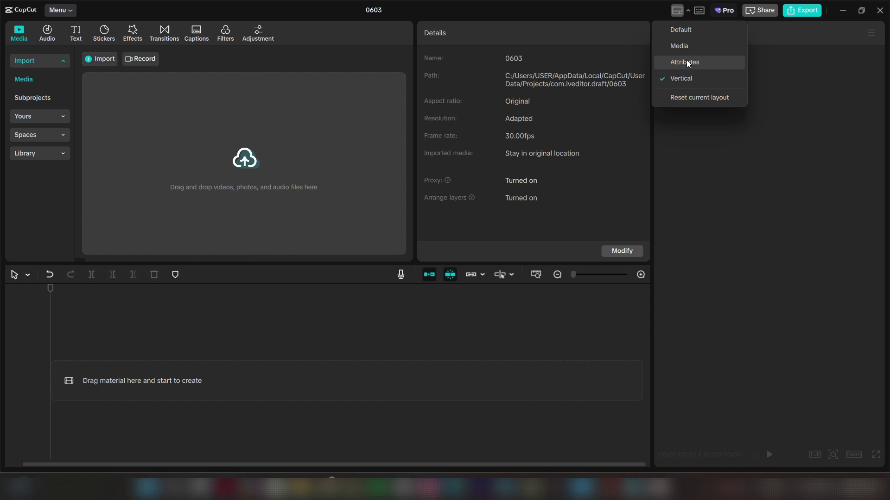
left_click(684, 30)
Step: Switch the workspace to the Media layout and narrow the media area to give the player and timeline more width
left_click(677, 11)
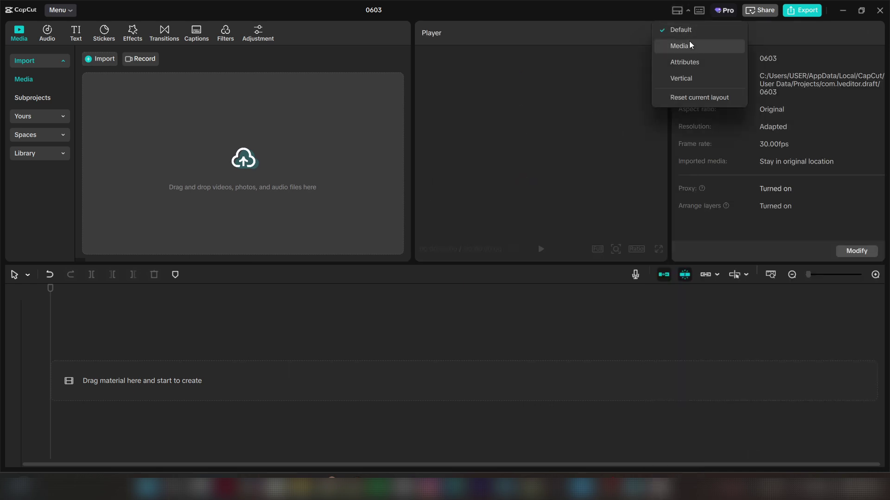
left_click(690, 48)
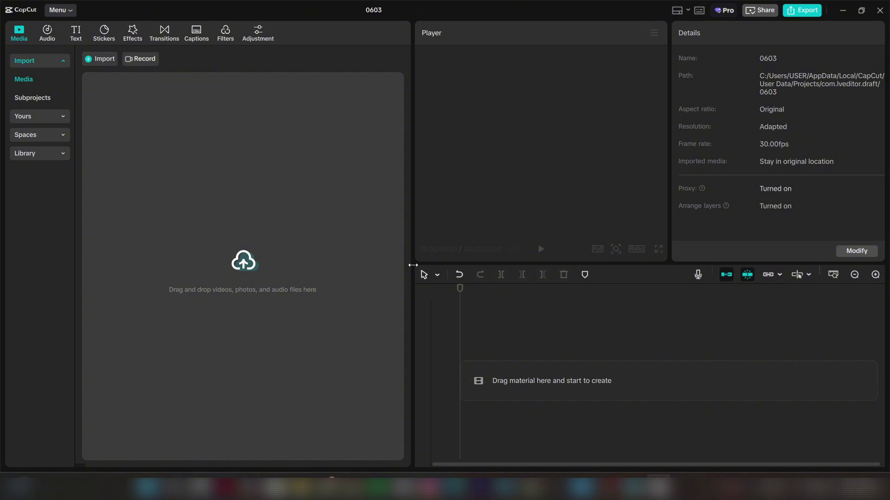
left_click_drag(411, 266, 266, 259)
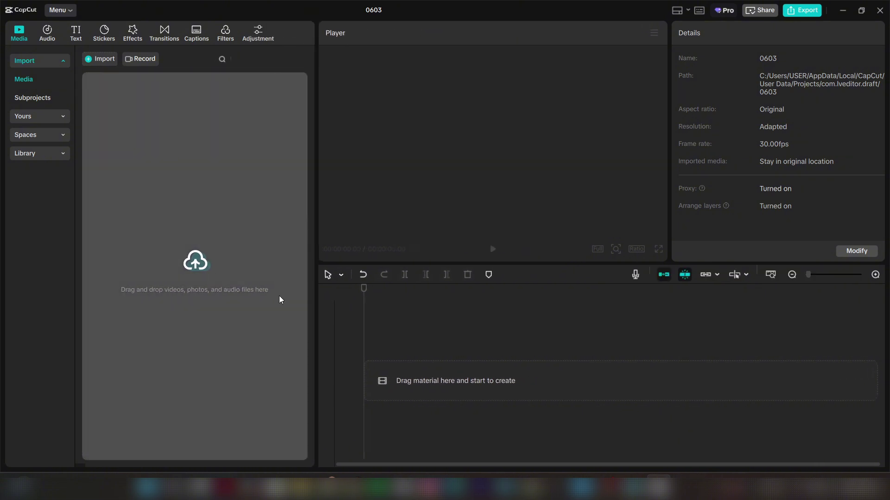
Step: Try the Attributes workspace layout, followed by the Vertical layout
left_click(677, 10)
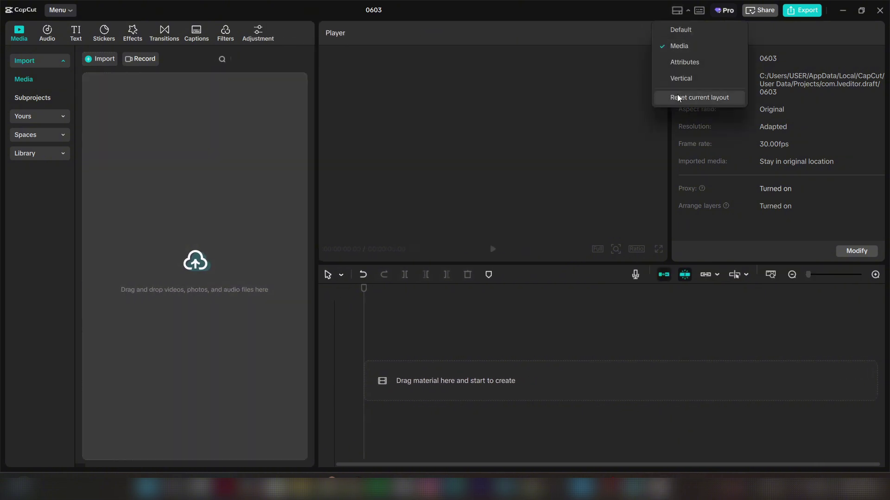
left_click(680, 61)
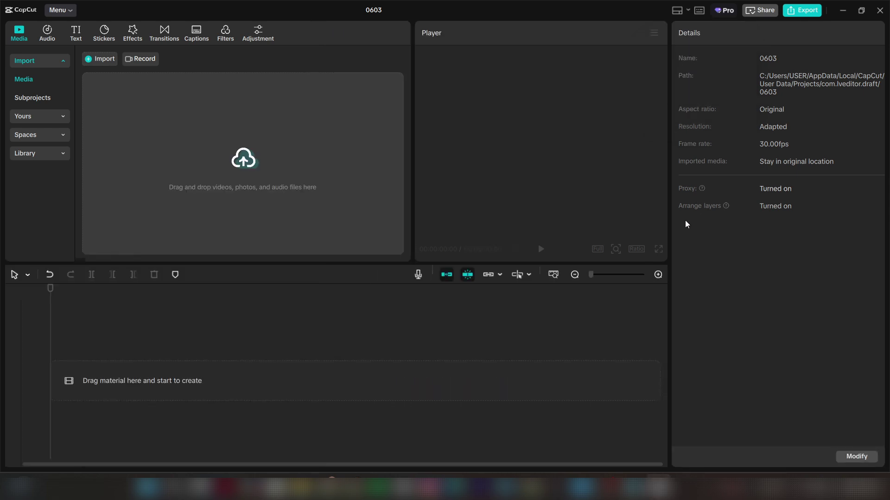
left_click(682, 11)
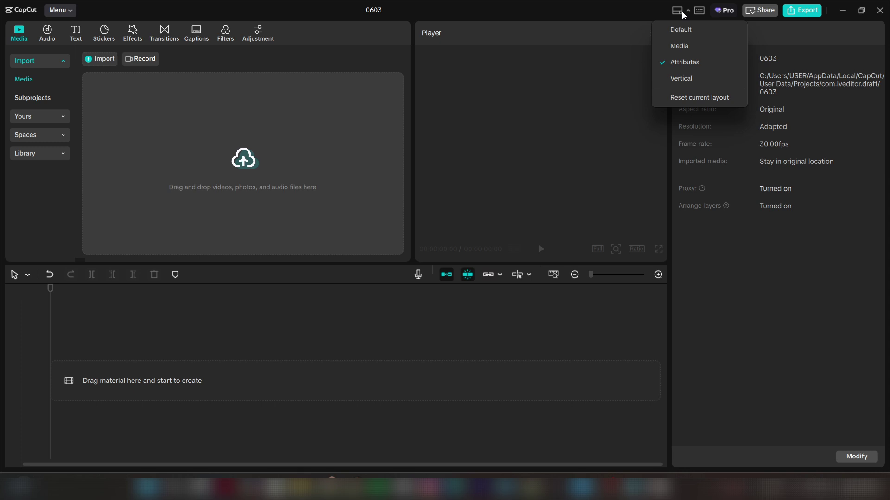
left_click(688, 79)
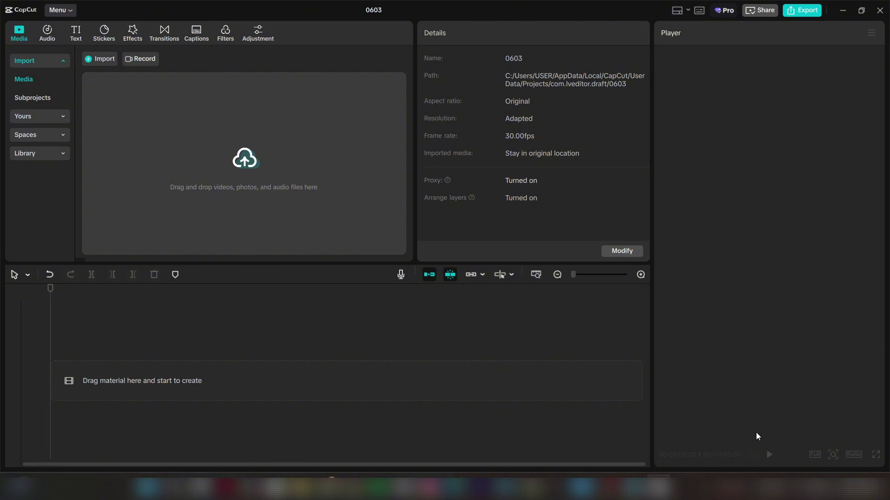
Step: Set the workspace to the Default layout and narrow the media area so the player becomes wider
left_click(686, 10)
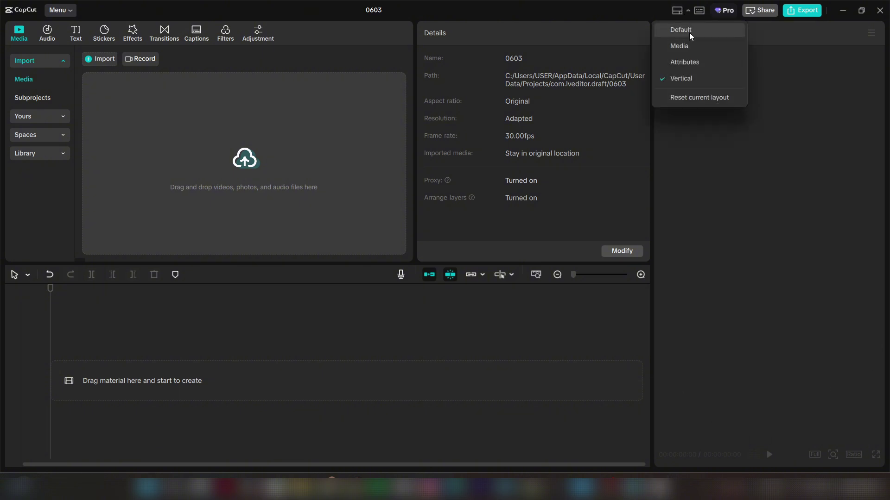
left_click(681, 29)
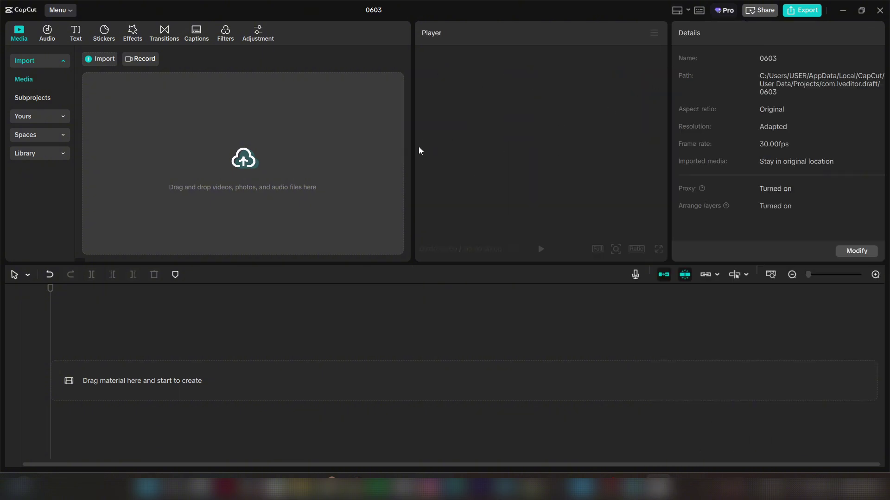
left_click_drag(412, 143, 325, 143)
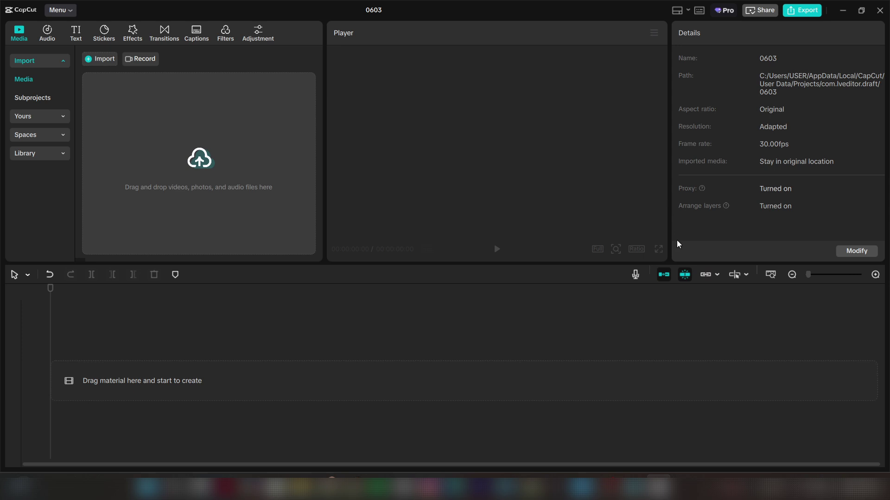
Step: Open the program settings and examine the Draft options and the Edit options down to the export sound setting
left_click(57, 10)
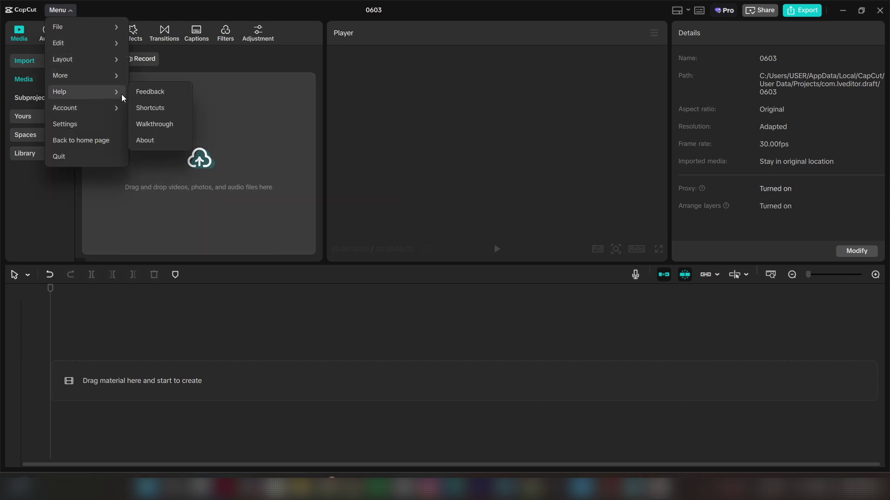
mouse_move(111, 112)
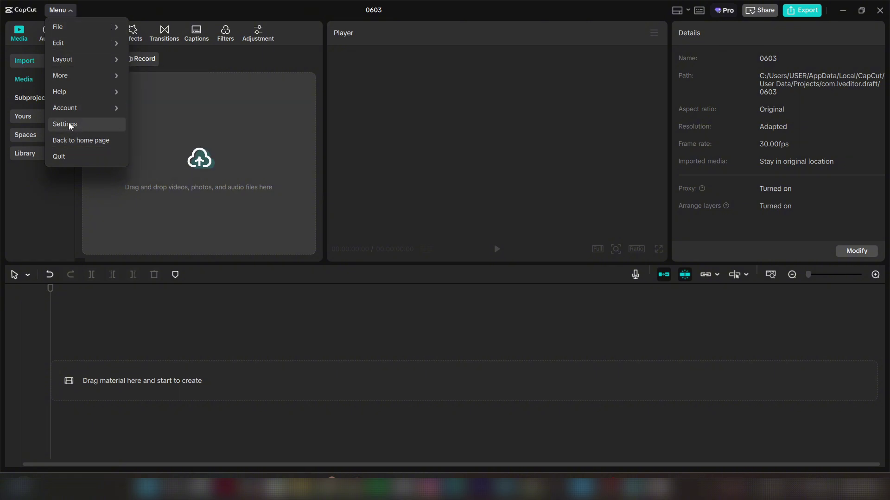
left_click(121, 124)
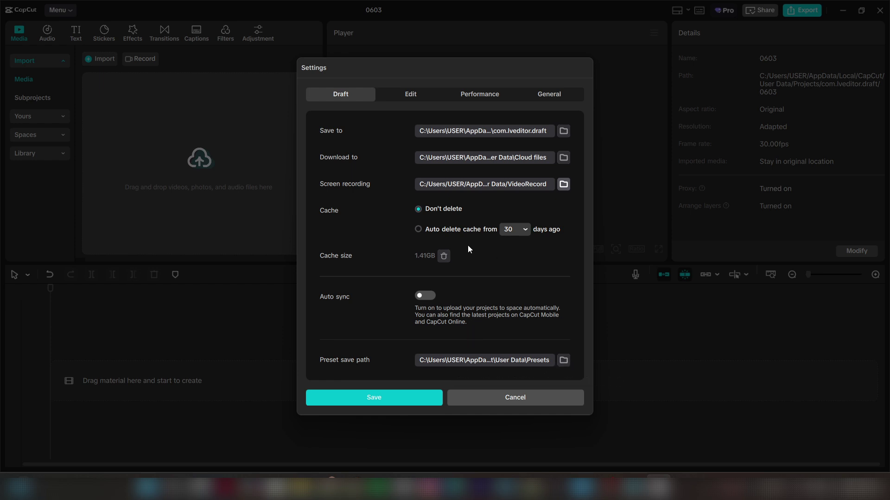
left_click(412, 95)
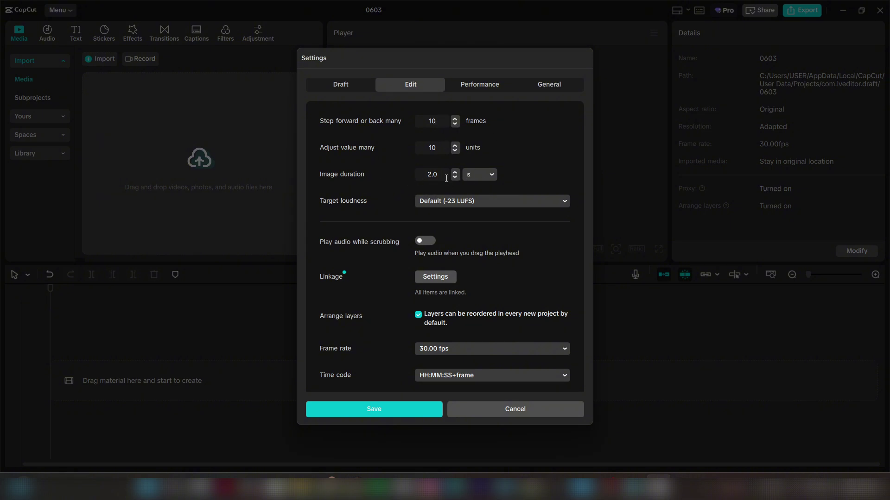
scroll(466, 270, "down", 2)
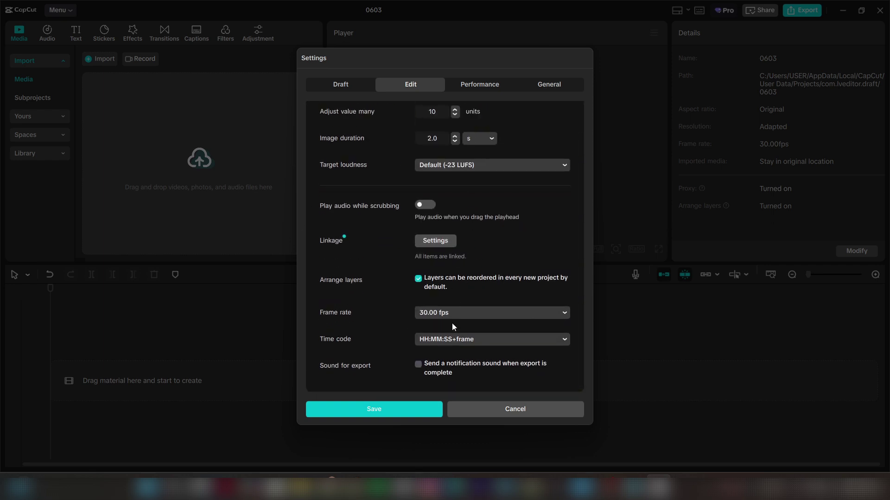
Step: Examine the Performance and General settings, including proxy, rendering cache and update options, and close the settings without saving
left_click(482, 86)
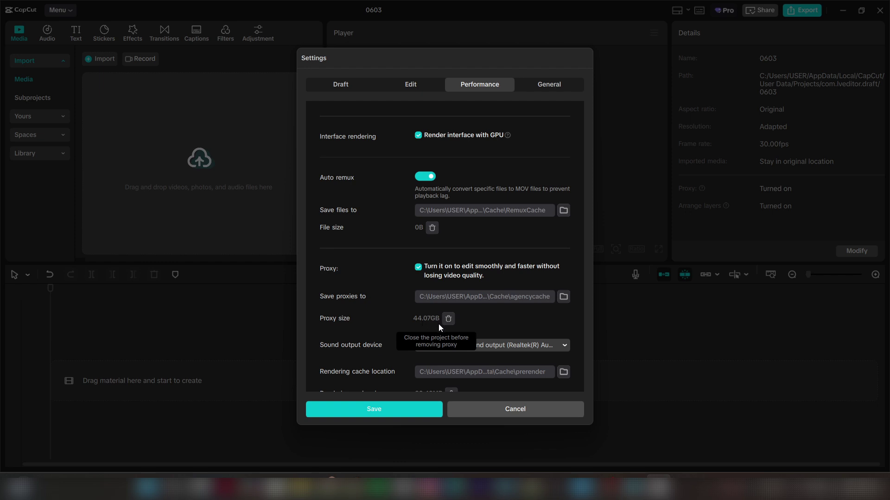
scroll(463, 326, "down", 3)
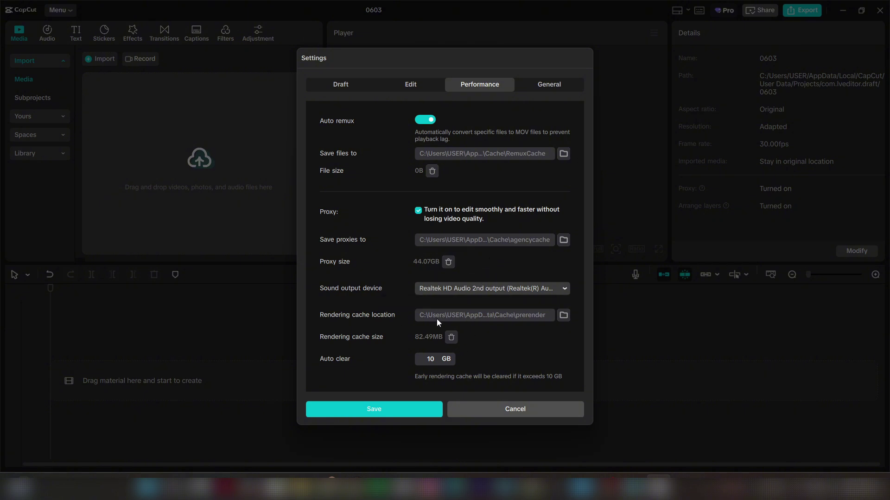
scroll(449, 324, "down", 2)
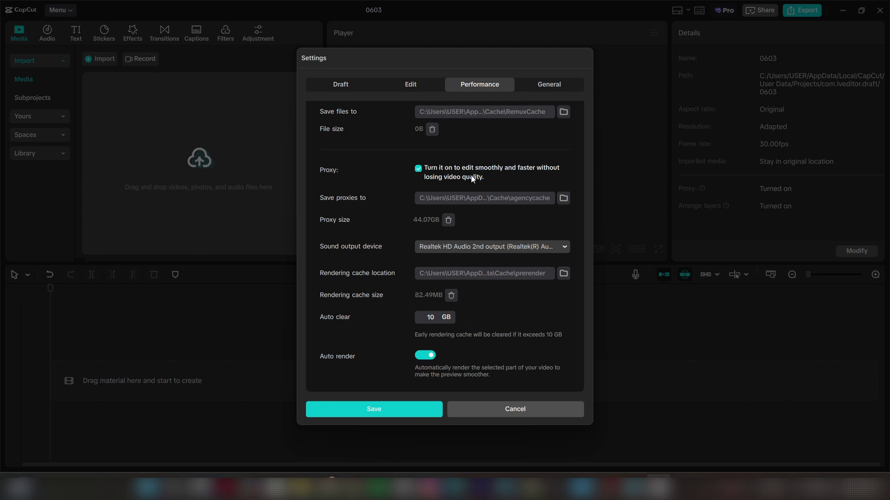
left_click(553, 88)
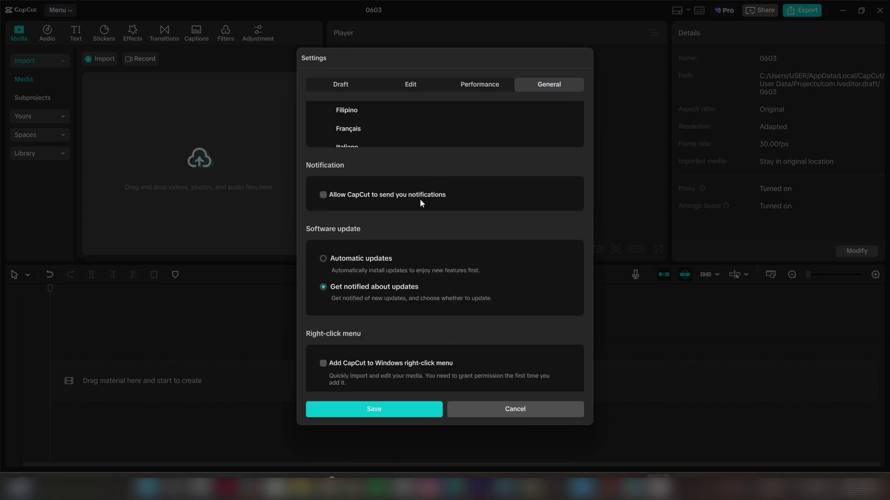
scroll(402, 200, "down", 1)
left_click(504, 410)
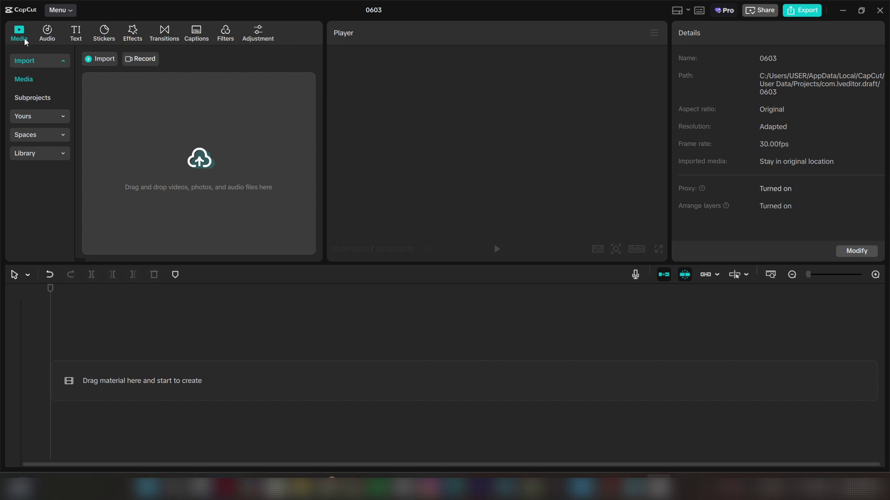
Step: Look through the Audio, Text, Stickers, Effects, Transitions, Captions, Filters and Adjustment libraries and return to the Media library
left_click(49, 38)
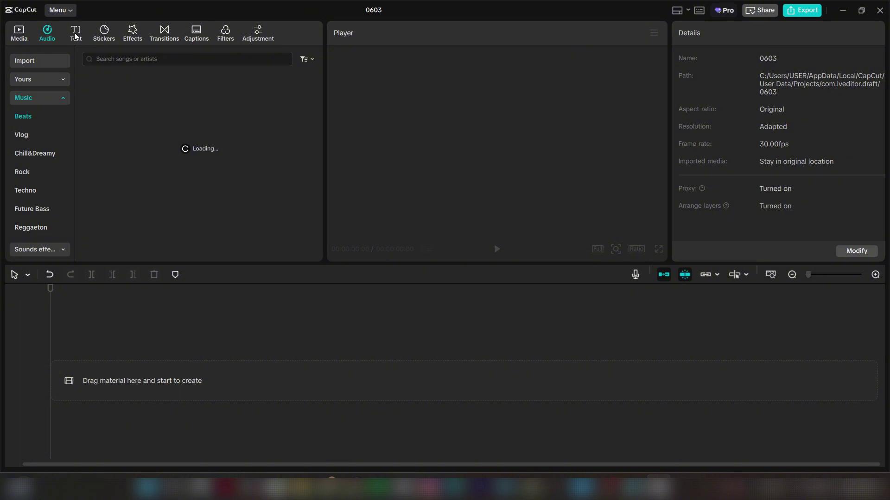
left_click(72, 38)
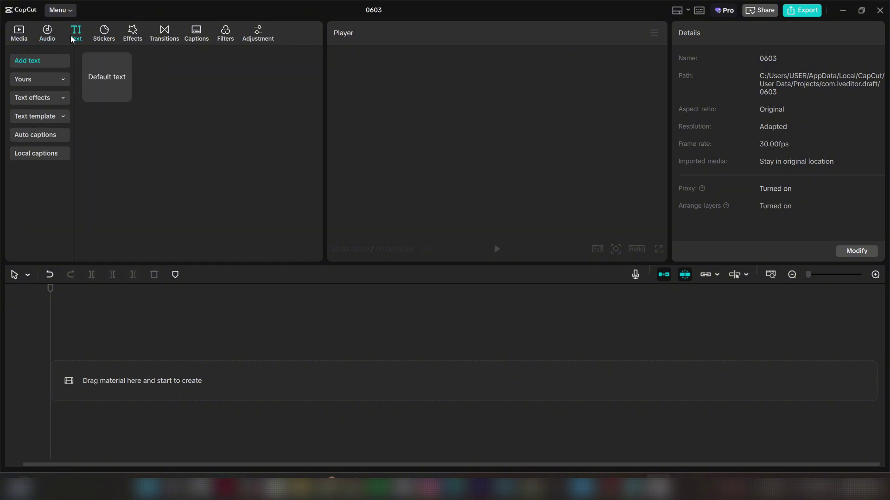
left_click(105, 35)
left_click(132, 35)
left_click(163, 37)
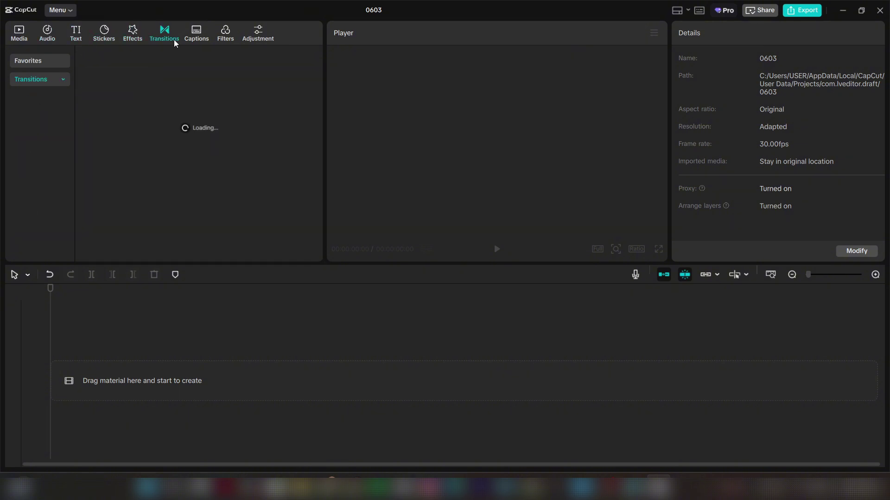
left_click(199, 37)
left_click(226, 37)
left_click(256, 36)
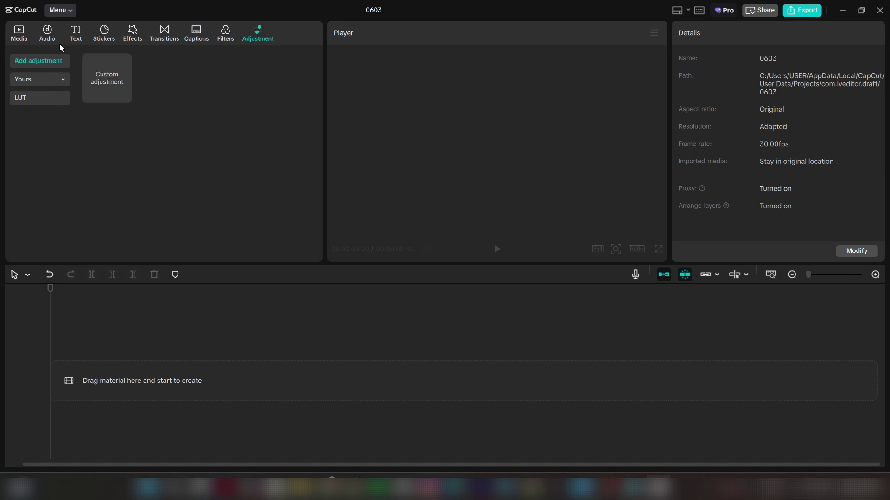
left_click(22, 35)
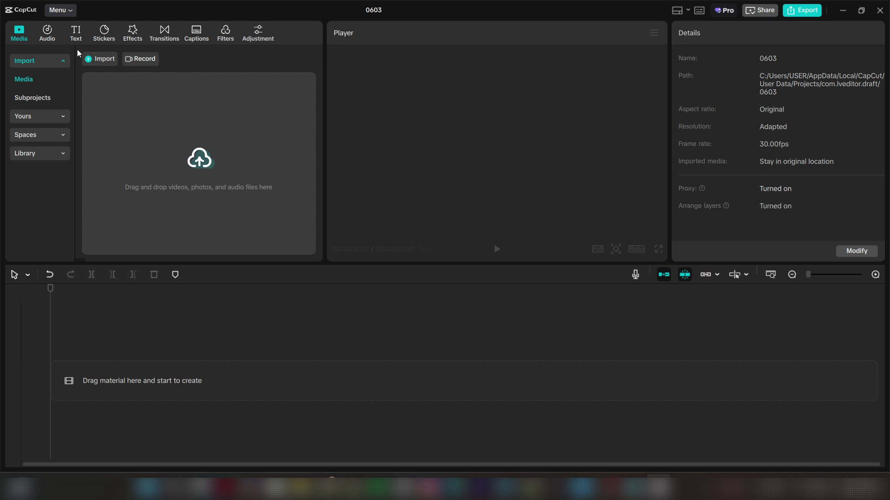
left_click(56, 59)
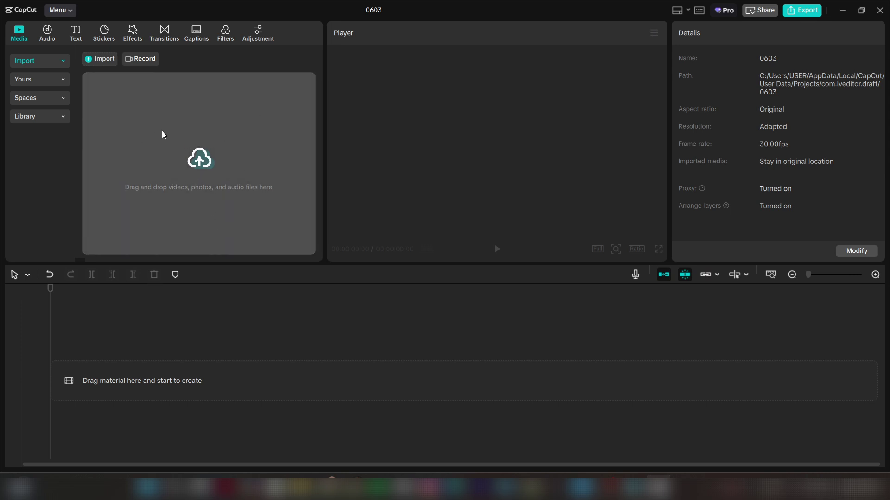
left_click(195, 123)
left_click(430, 9)
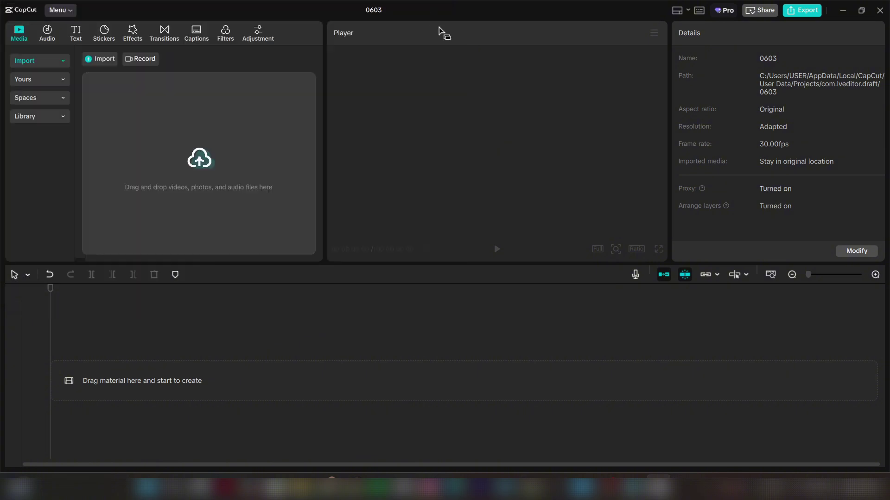
left_click(107, 63)
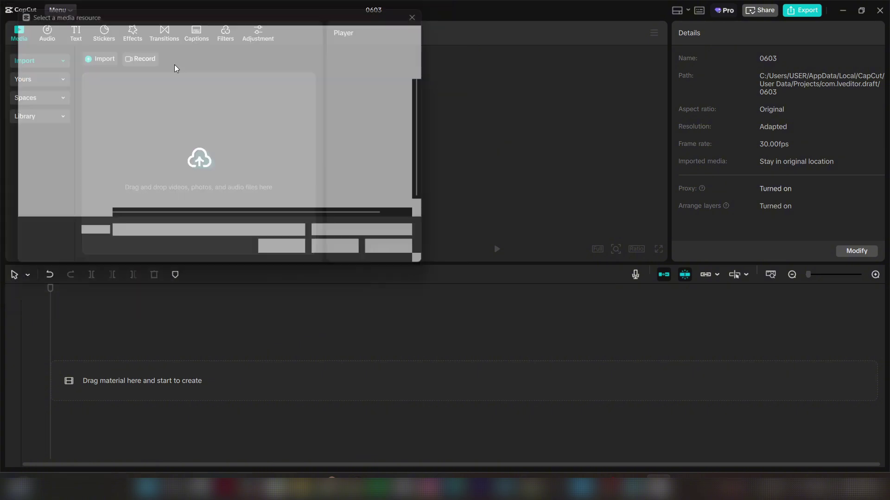
left_click(430, 9)
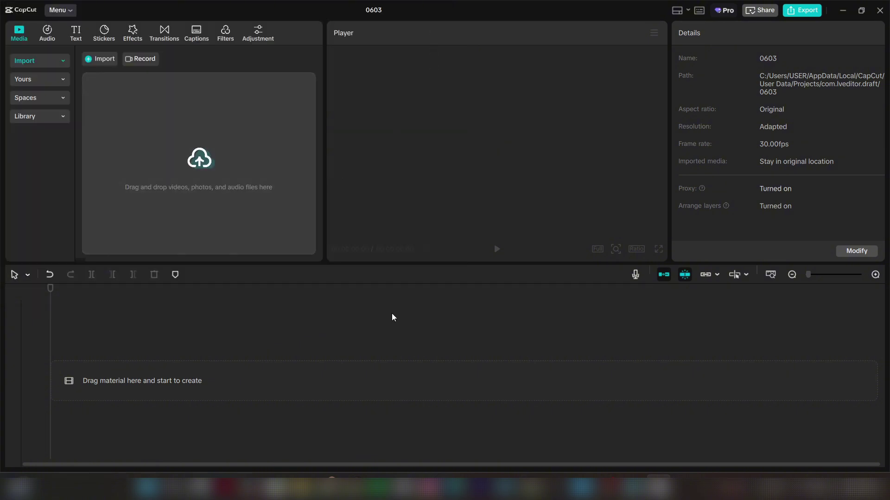
Step: Import the 6006962_Man_People_1920x1080 video from the Downloads folder in File Explorer into the project's media
left_click(371, 489)
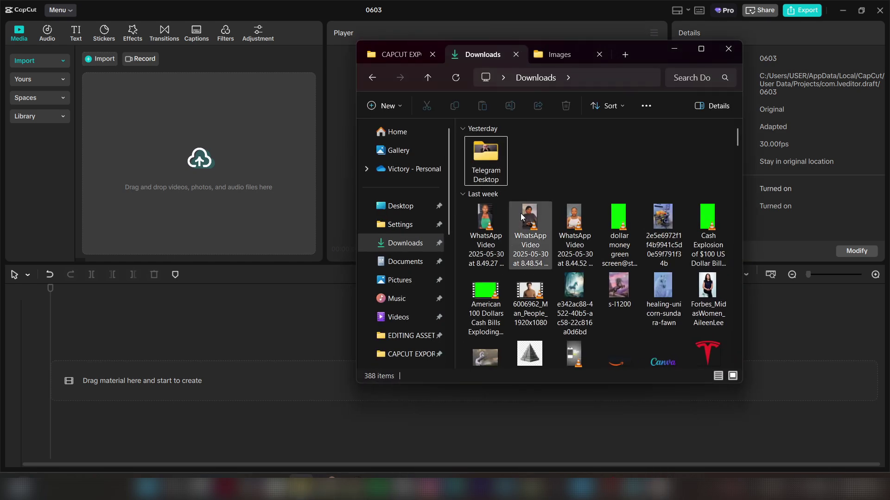
scroll(578, 198, "down", 5)
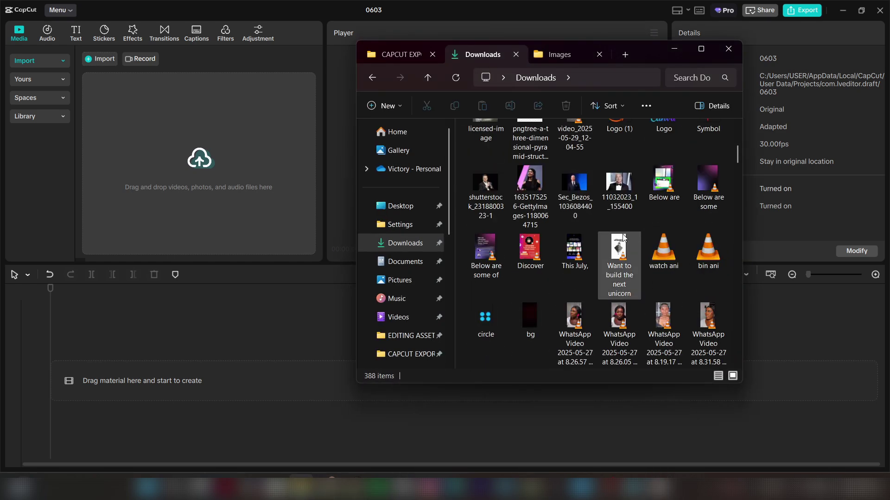
scroll(527, 307, "up", 5)
scroll(574, 218, "down", 2)
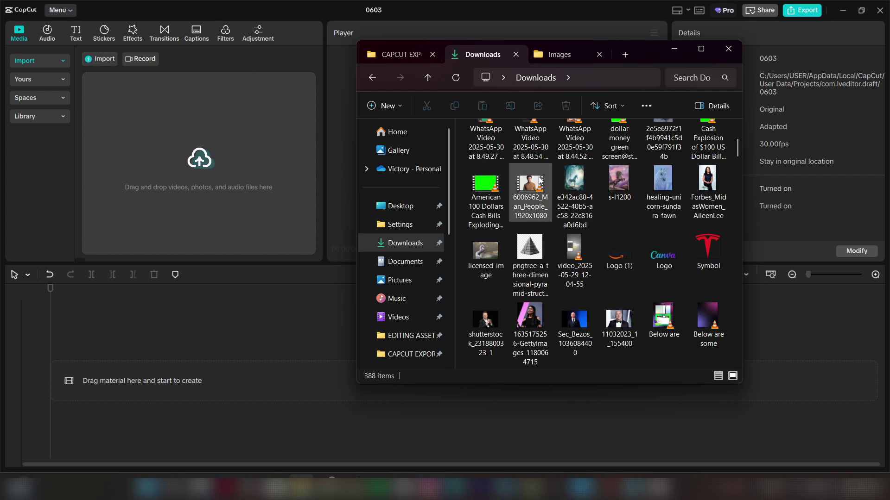
left_click_drag(529, 185, 301, 221)
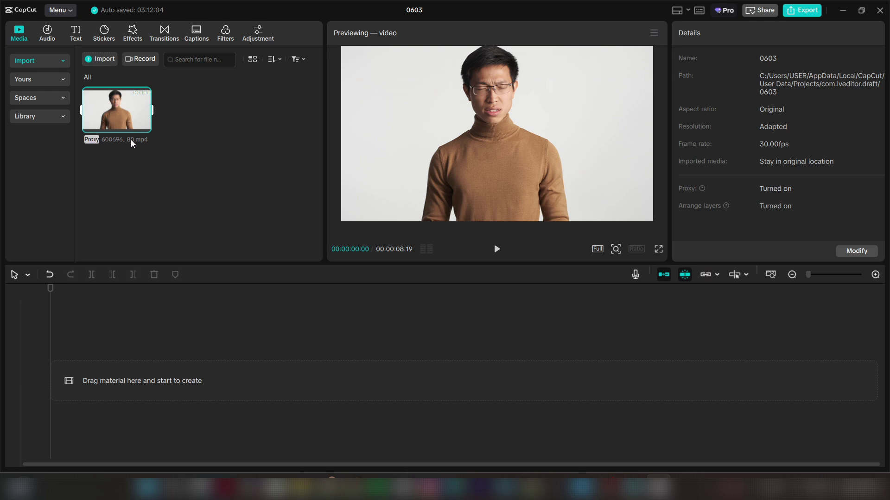
left_click(166, 153)
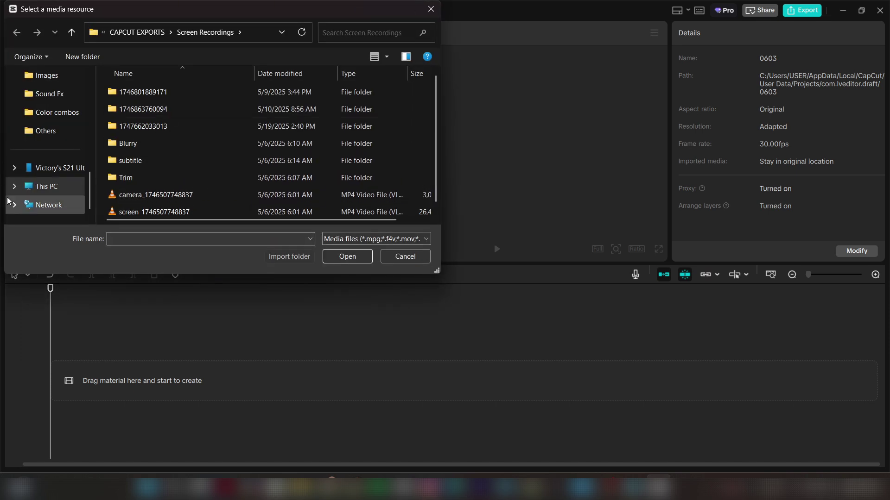
scroll(46, 176, "up", 5)
left_click(55, 93)
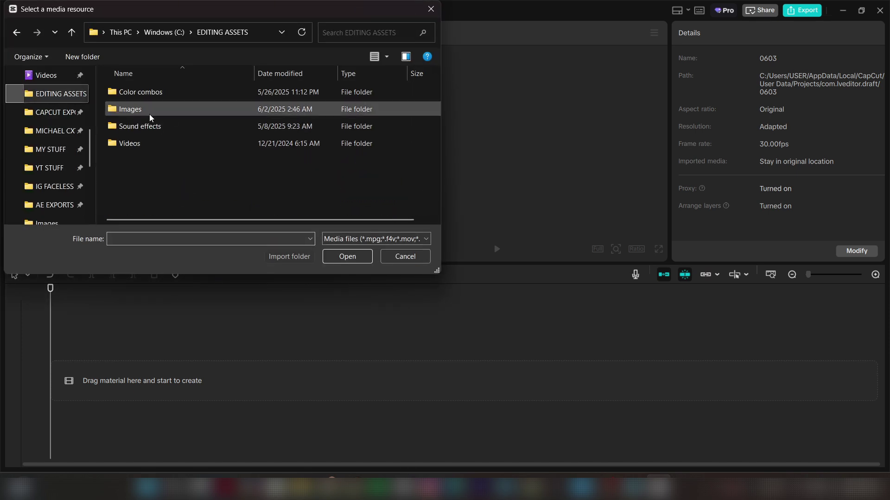
double_click(154, 111)
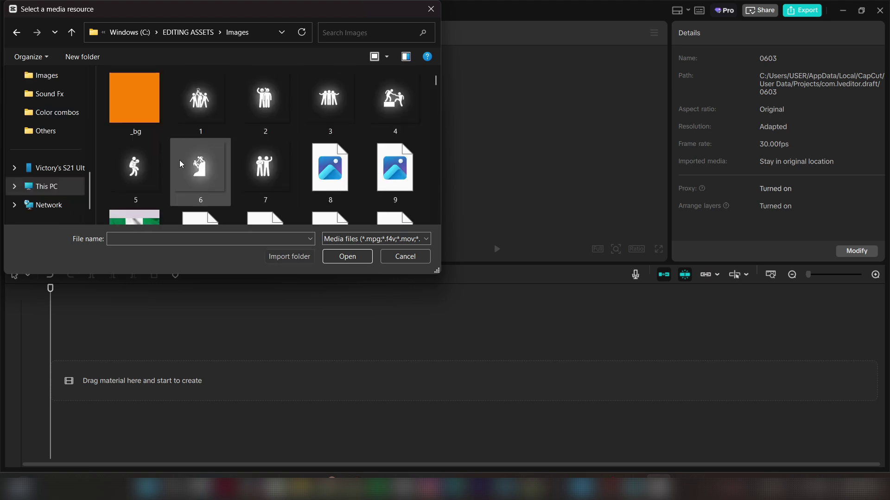
left_click_drag(214, 111, 287, 93)
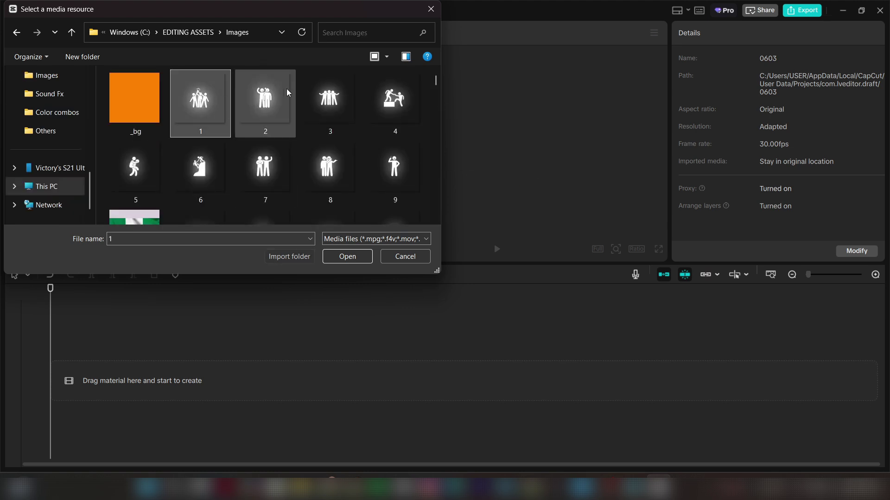
left_click_drag(307, 17, 742, 16)
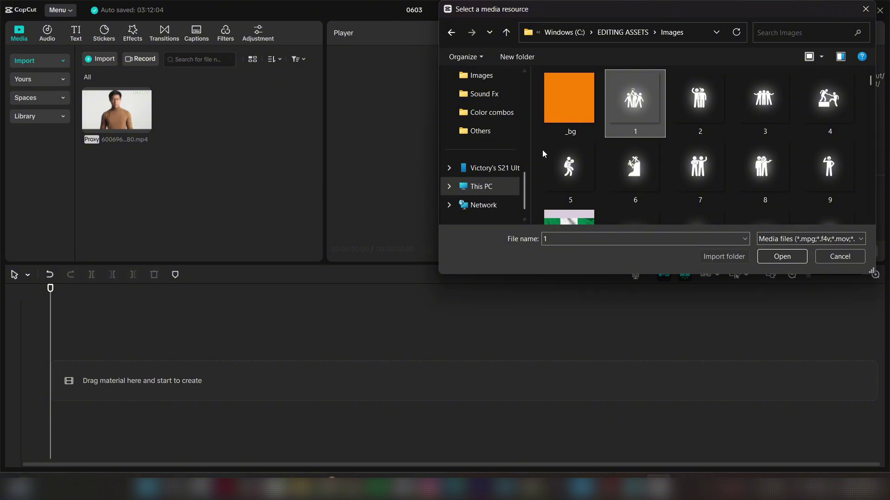
key("Escape")
Step: Import the Symbol (2) image from the Images folder in File Explorer into the project's media
left_click(298, 487)
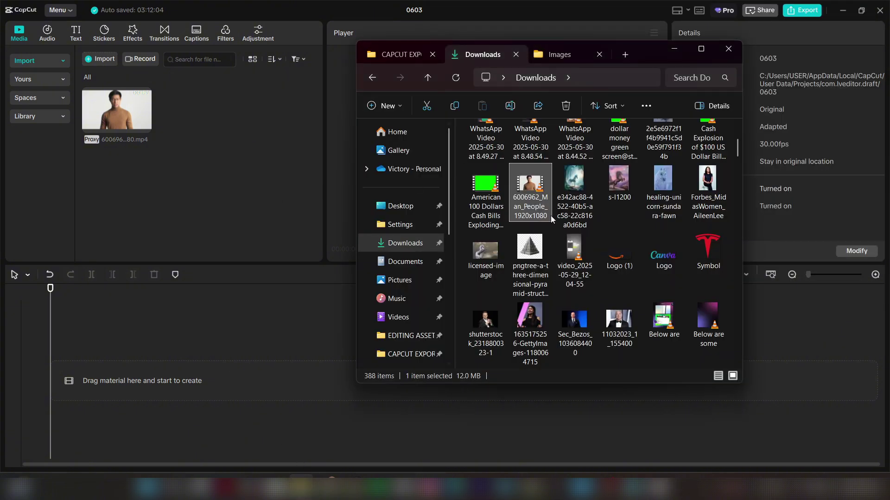
scroll(593, 226, "down", 3)
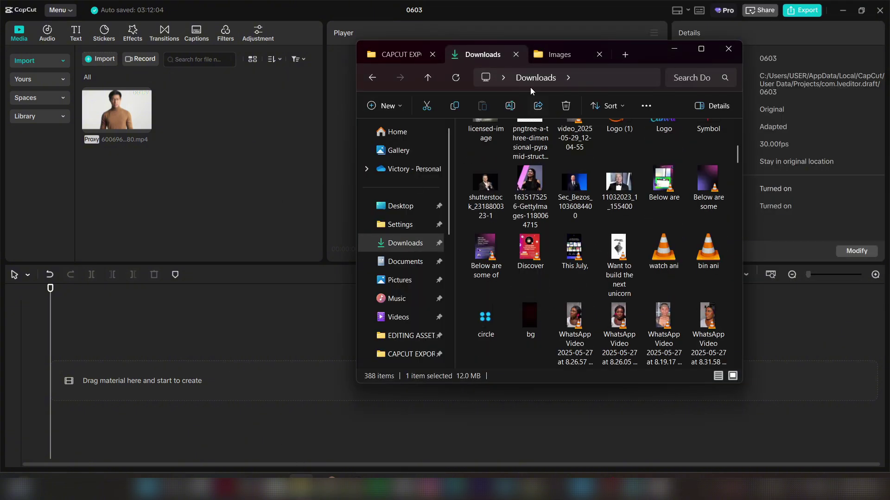
left_click(547, 55)
left_click_drag(482, 204, 213, 185)
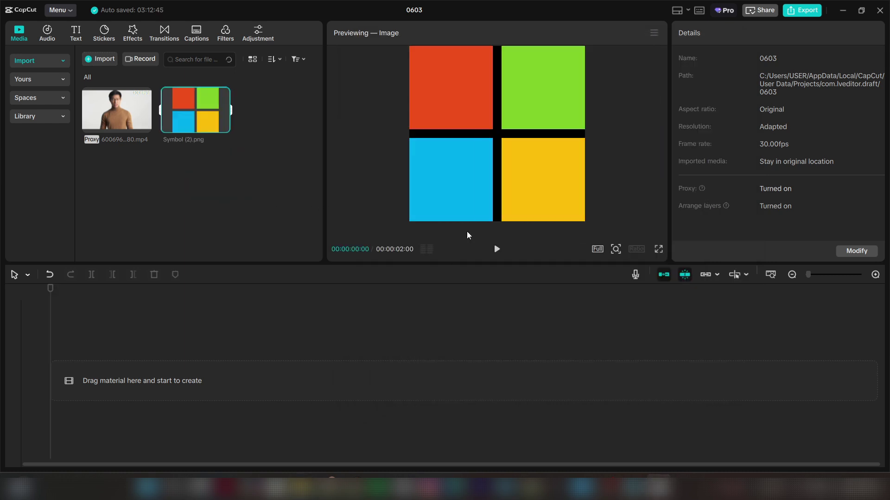
Step: Import the Idea glow icon image from the Images folder and return to the CapCut project
left_click(301, 487)
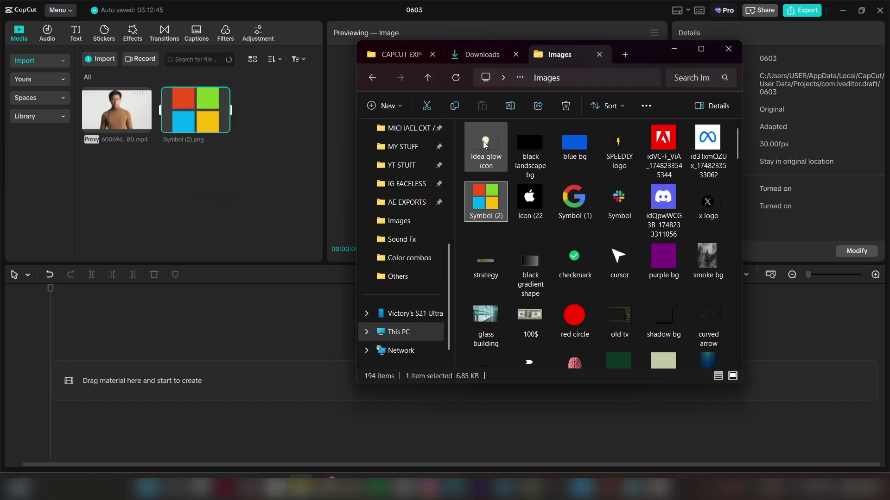
left_click_drag(485, 145, 257, 210)
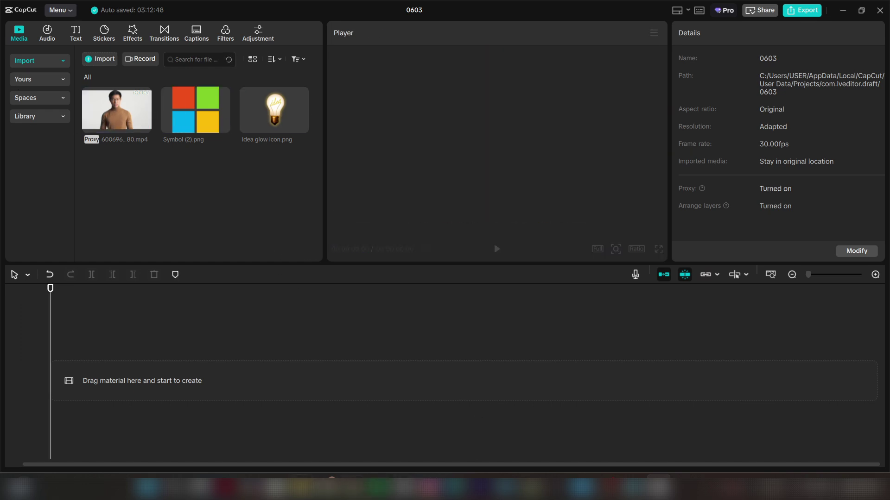
left_click(301, 488)
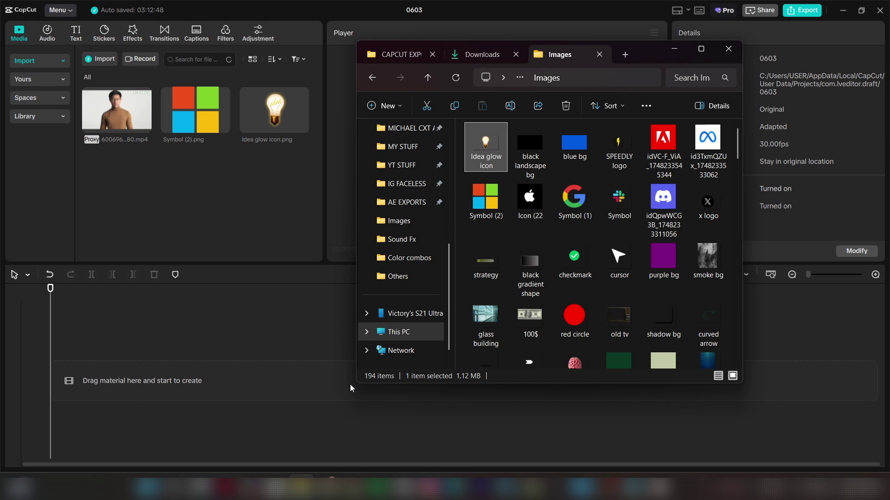
left_click(158, 222)
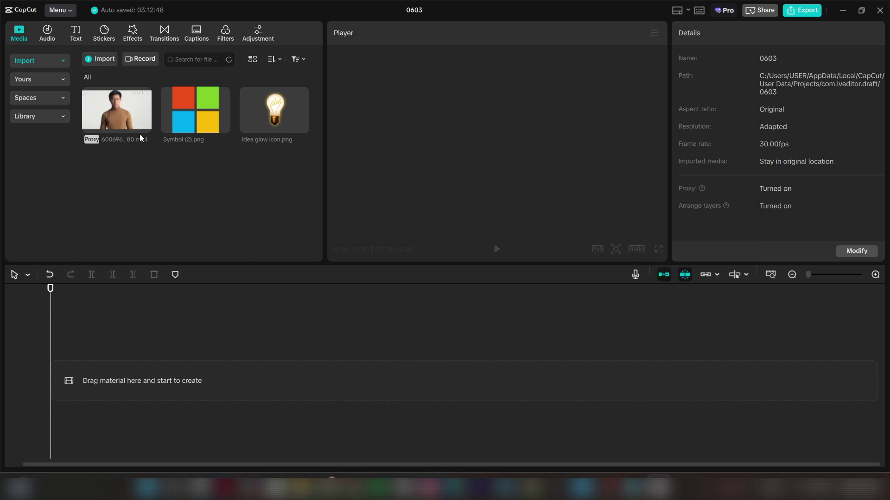
Step: Look at the Favorites under Yours and browse the saved compound clips and sounds in My presets
left_click(23, 80)
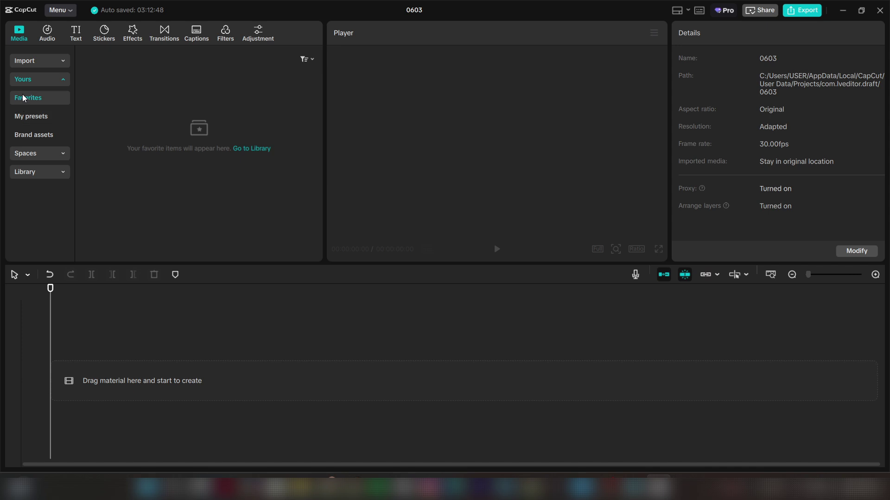
left_click(34, 119)
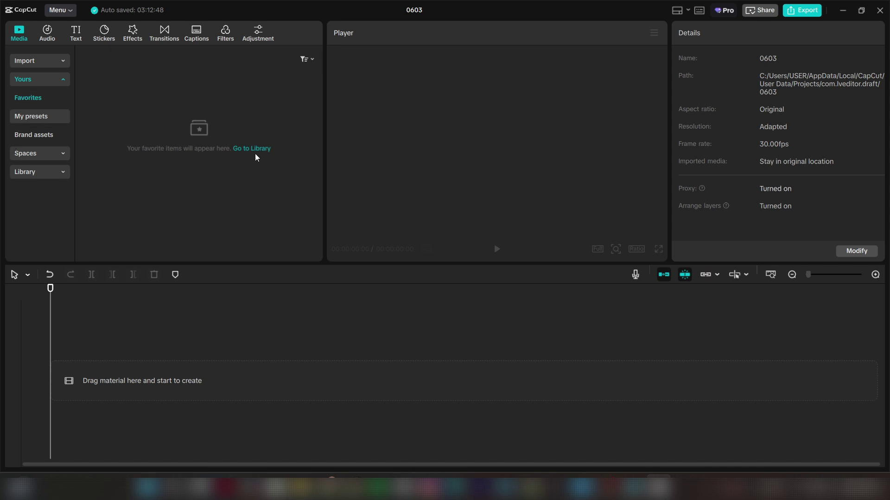
scroll(216, 166, "down", 8)
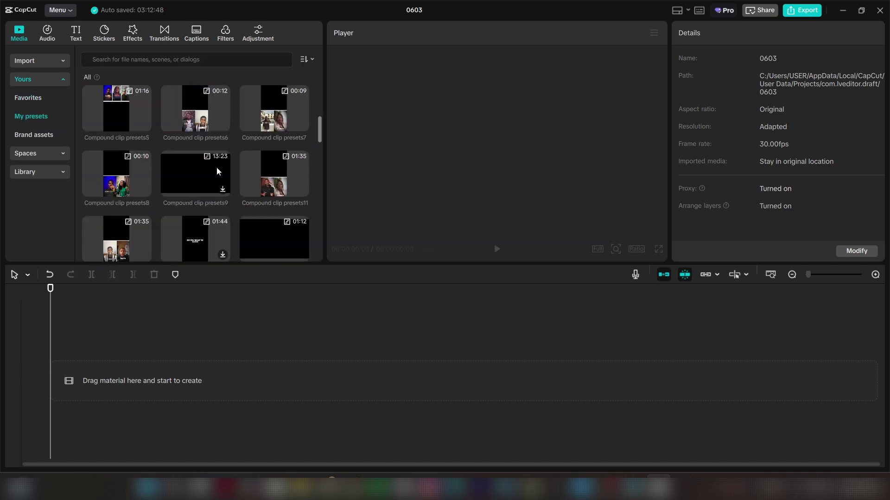
scroll(227, 190, "down", 10)
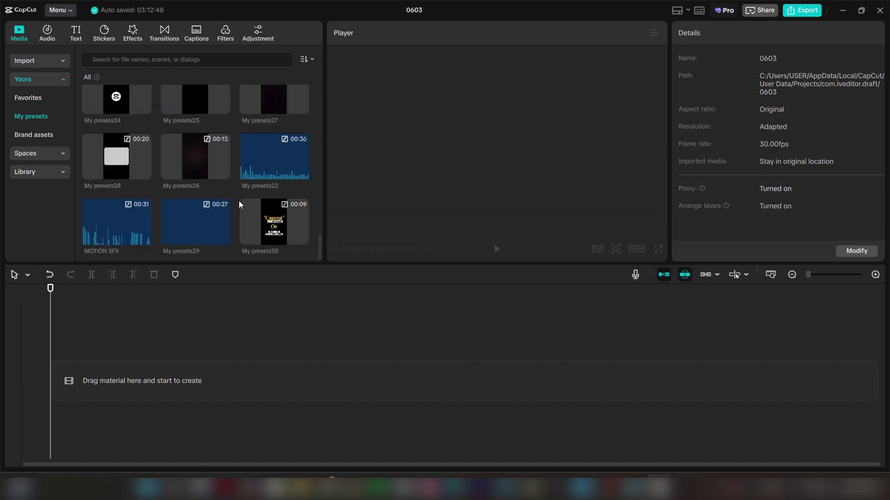
scroll(238, 201, "up", 10)
scroll(236, 195, "up", 2)
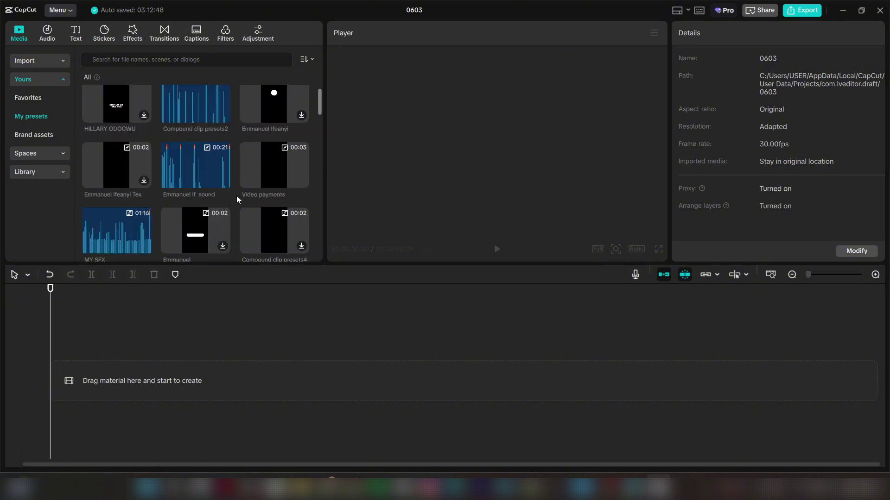
scroll(208, 169, "down", 2)
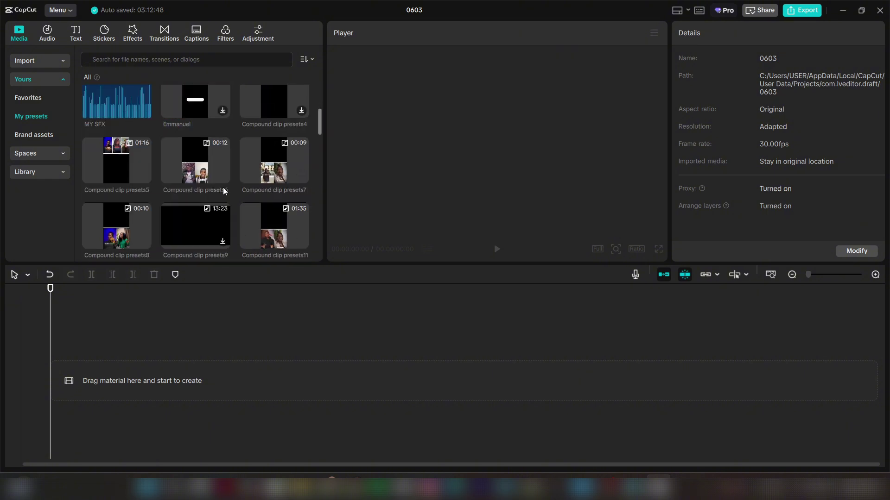
scroll(248, 180, "down", 4)
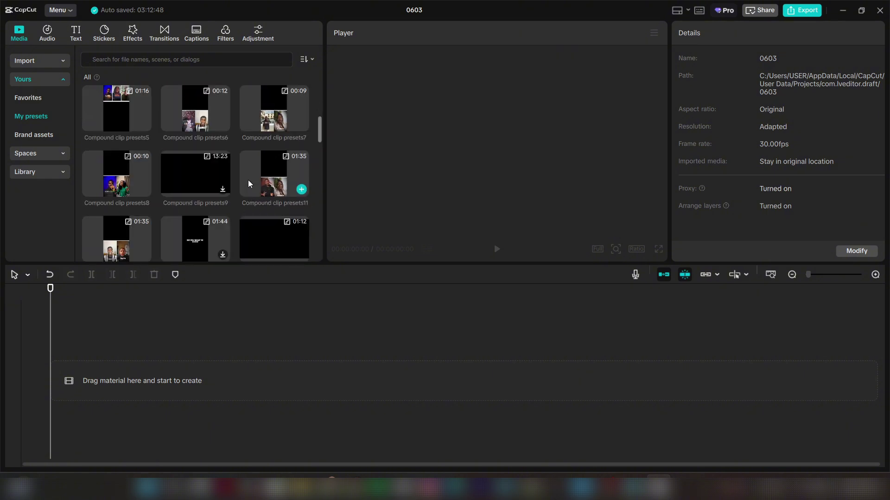
scroll(258, 188, "down", 3)
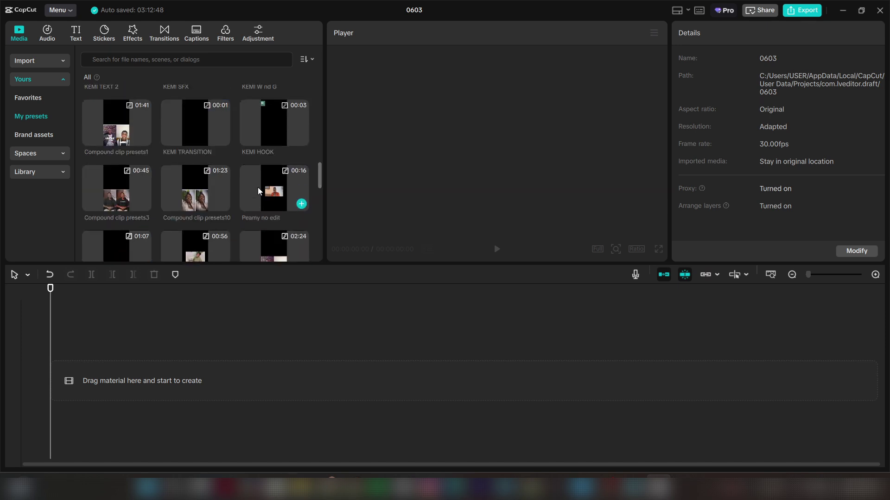
scroll(195, 211, "down", 2)
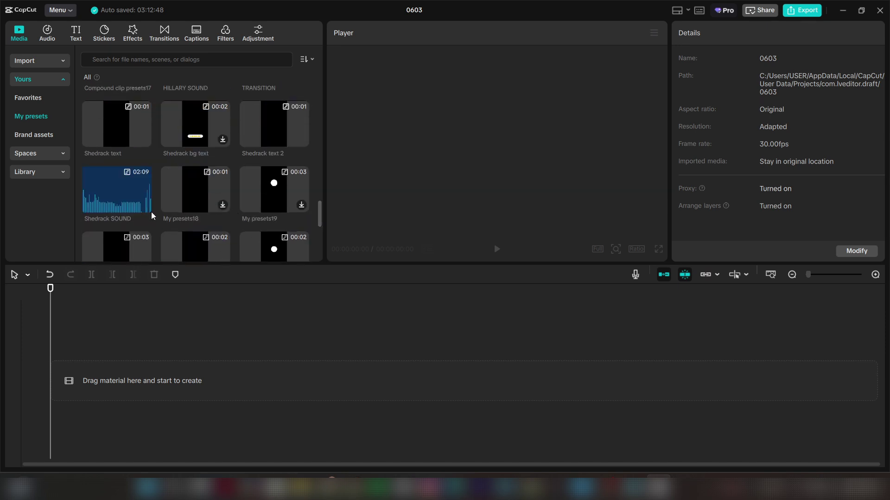
left_click_drag(117, 201, 134, 194)
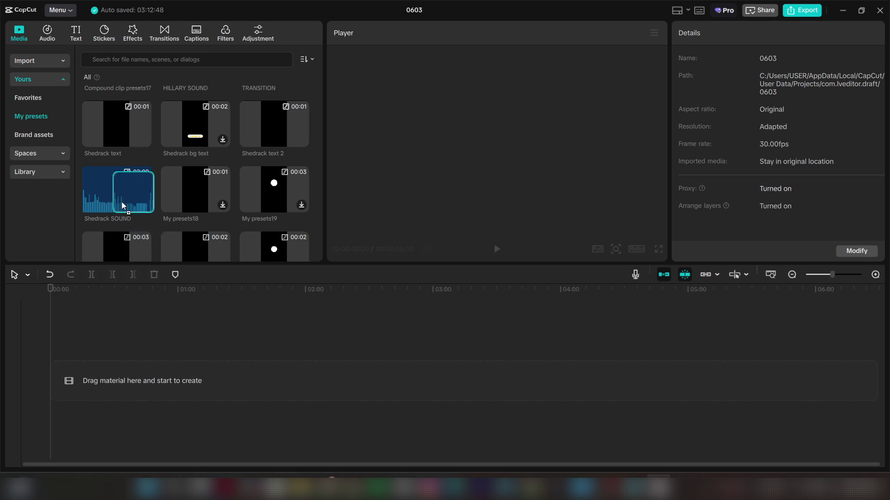
scroll(163, 238, "down", 3)
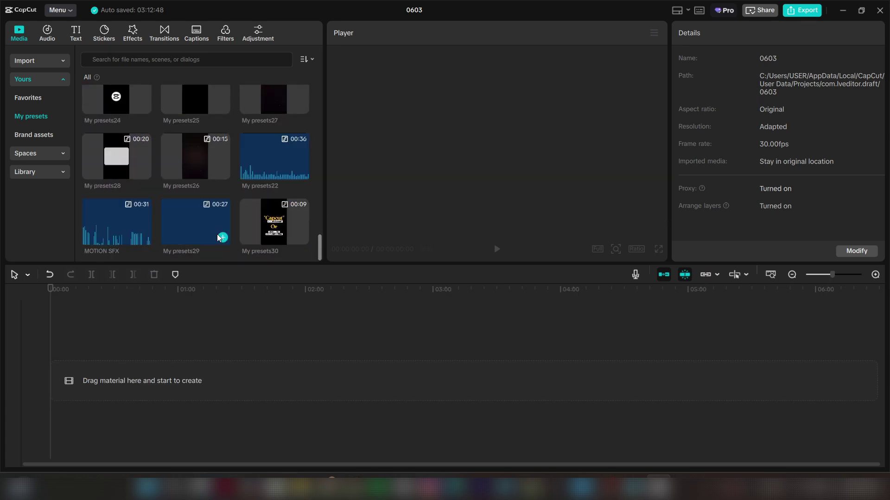
Step: Examine the Brand assets, the shared material under Spaces and the Trending stock clips in the Library
left_click(34, 134)
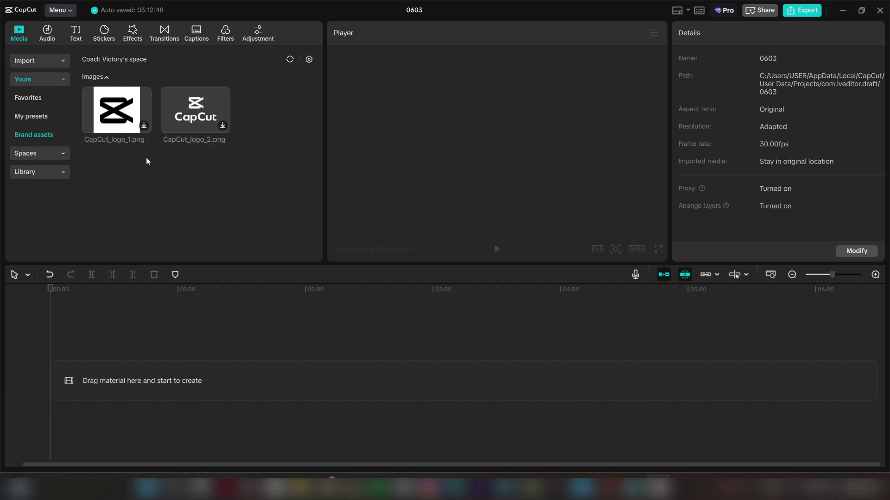
left_click(35, 153)
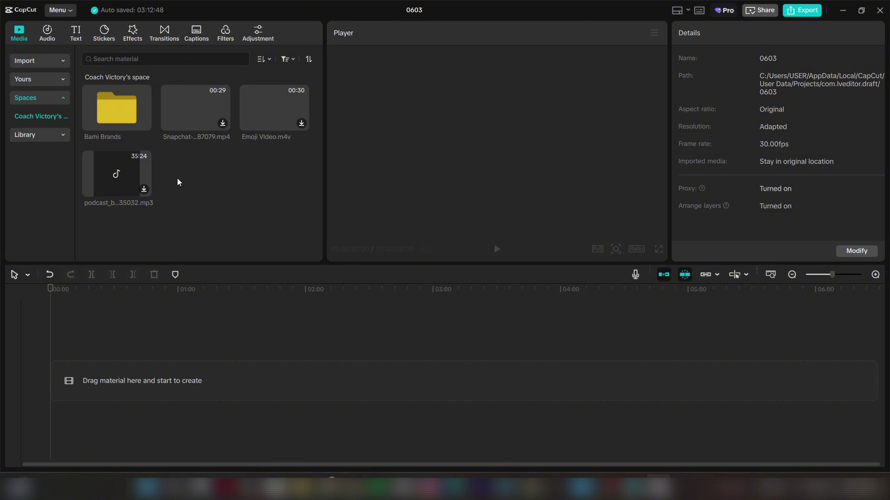
left_click(38, 135)
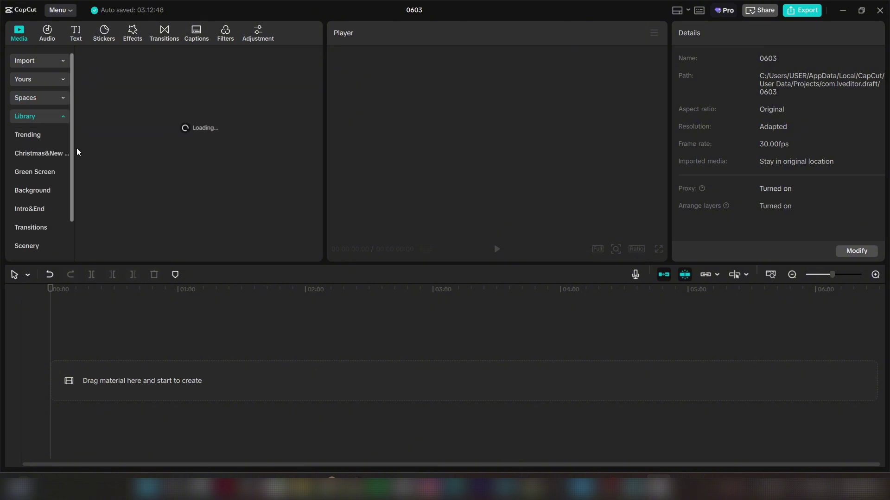
scroll(148, 160, "down", 10)
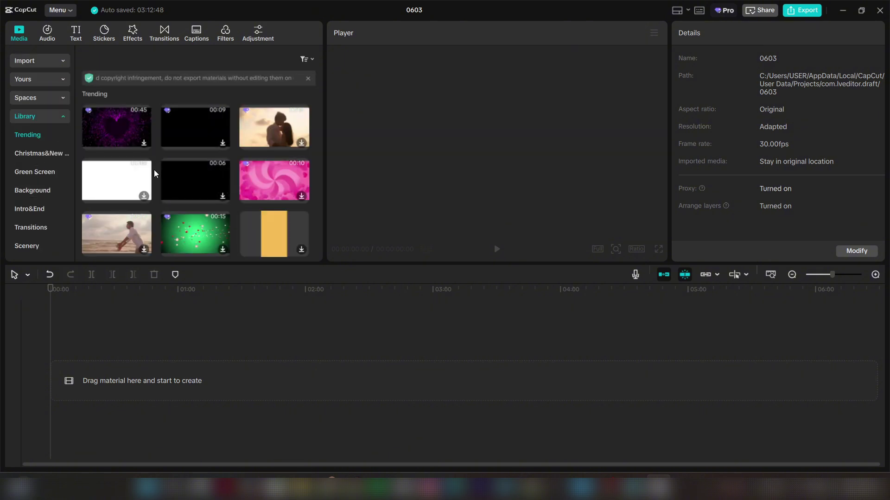
Step: Browse the Trending stock clips and the category list in the Library, and return to the project's imported media
scroll(70, 171, "down", 2)
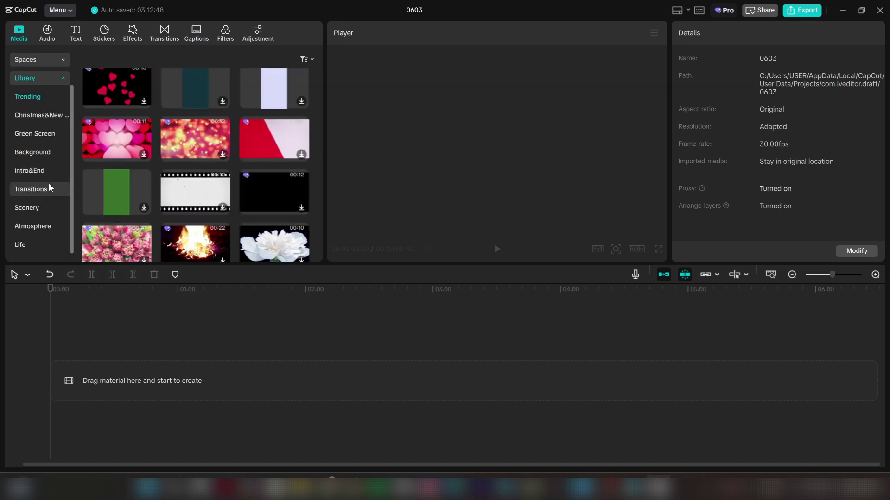
scroll(39, 145, "up", 2)
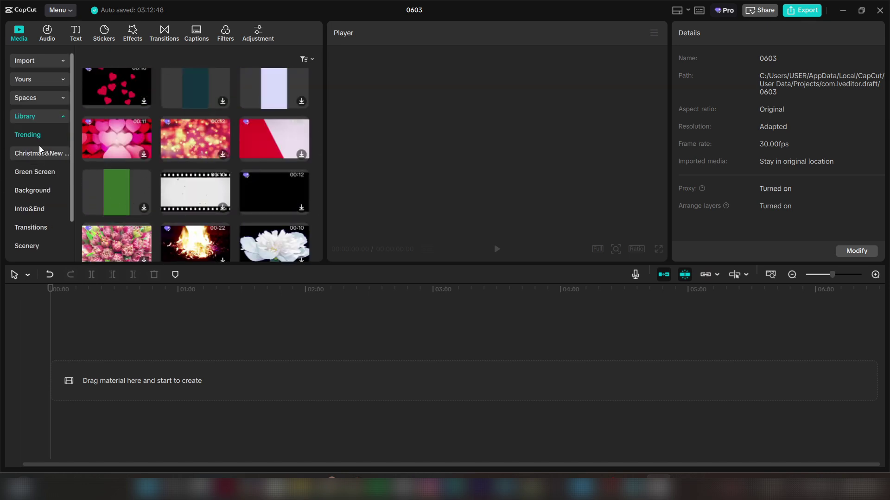
left_click(41, 117)
scroll(80, 149, "up", 2)
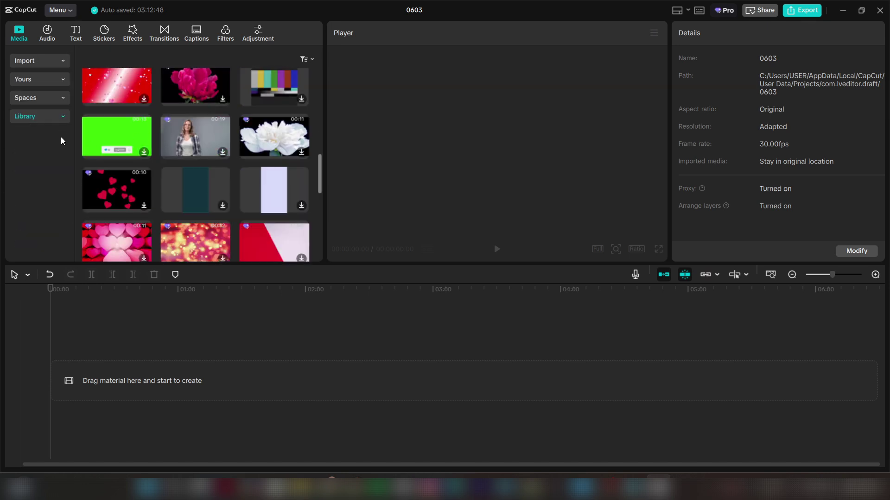
left_click(53, 63)
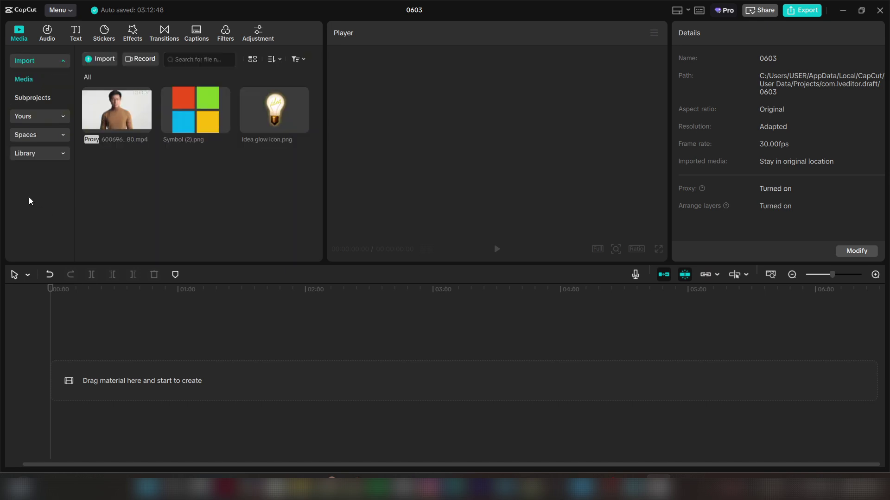
Step: Browse the Beats tracks and the genre categories under Music in the Audio area
left_click(52, 31)
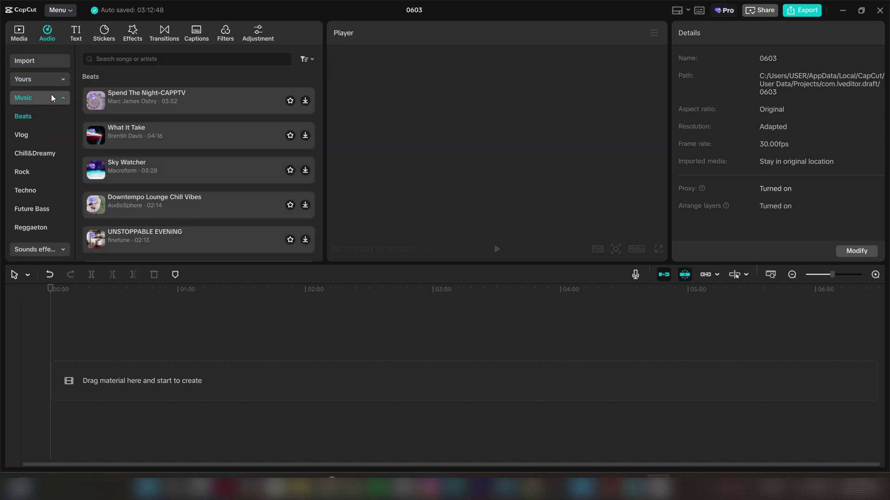
left_click(28, 95)
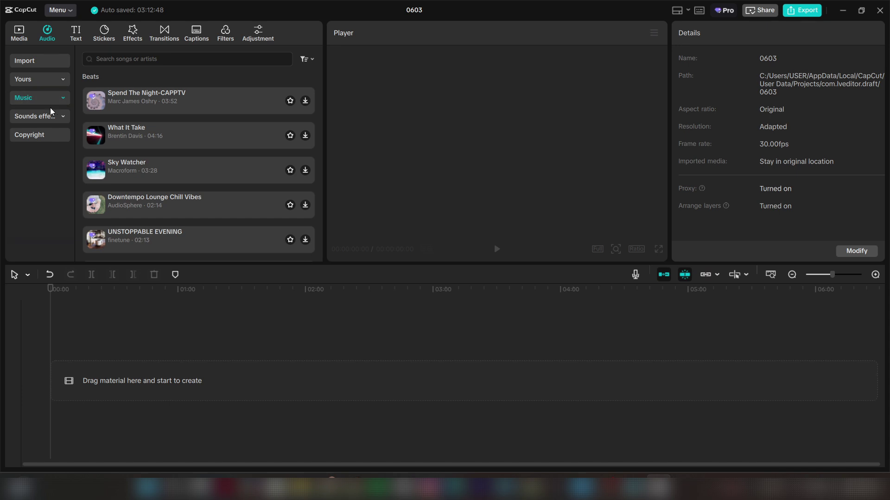
scroll(148, 139, "down", 3)
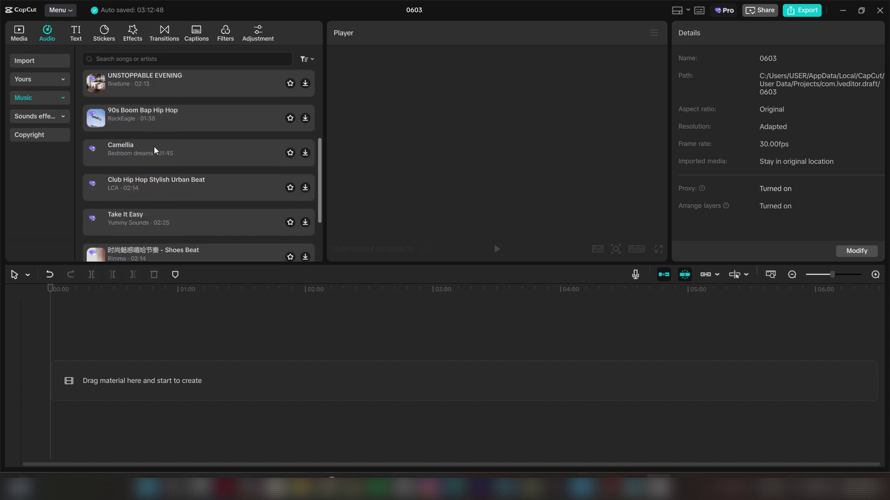
scroll(157, 153, "down", 3)
scroll(191, 171, "up", 5)
left_click(160, 59)
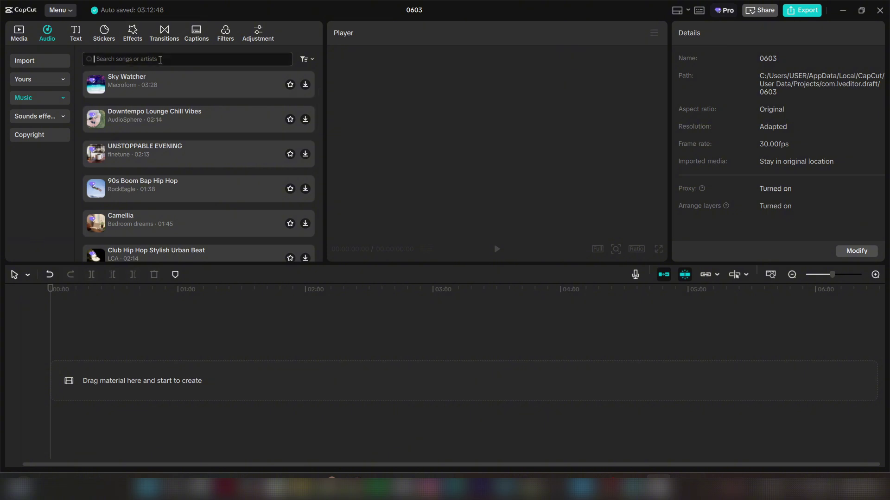
left_click(48, 97)
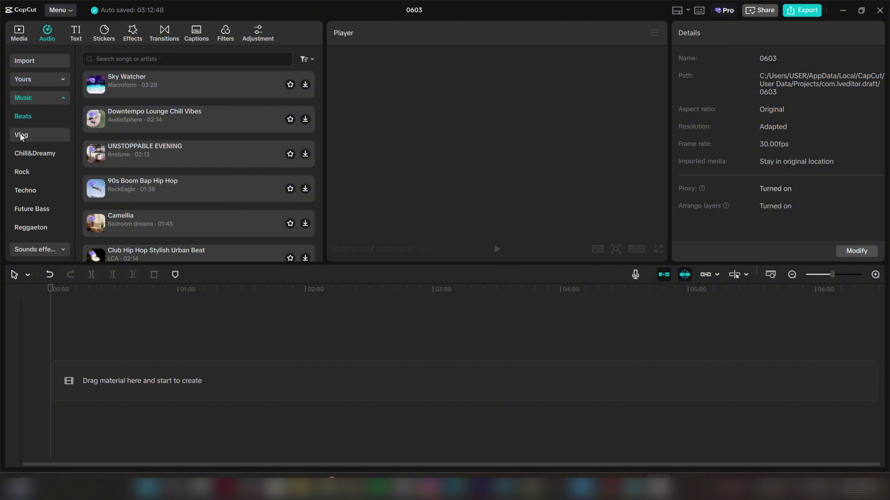
left_click(42, 96)
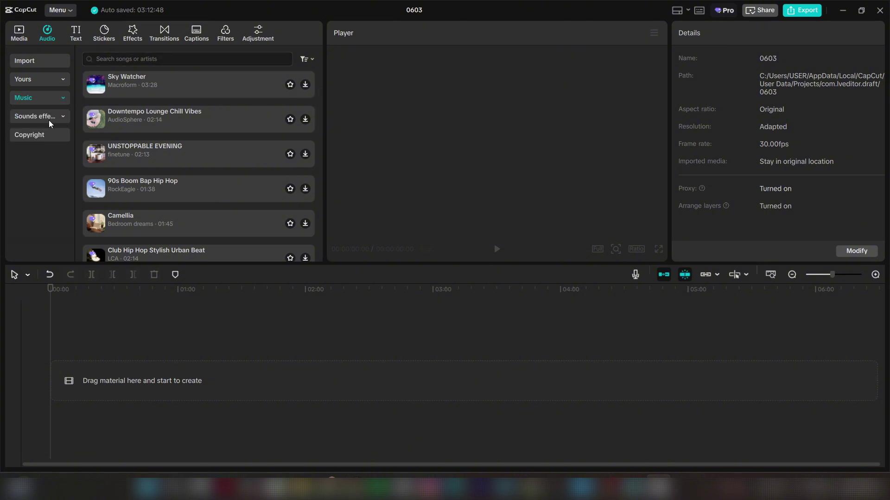
Step: Look at the Yours section of the Audio area and the Extract audio option under Import
left_click(59, 78)
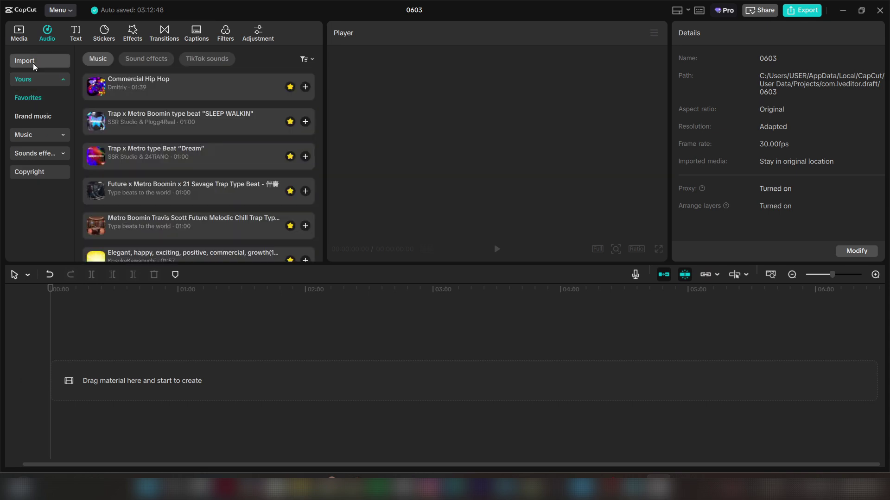
left_click(46, 77)
left_click(45, 77)
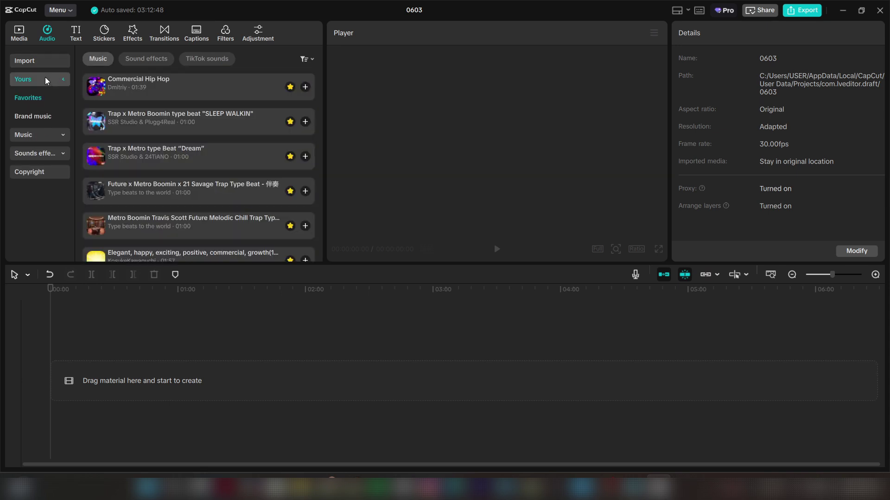
left_click(45, 76)
left_click(35, 61)
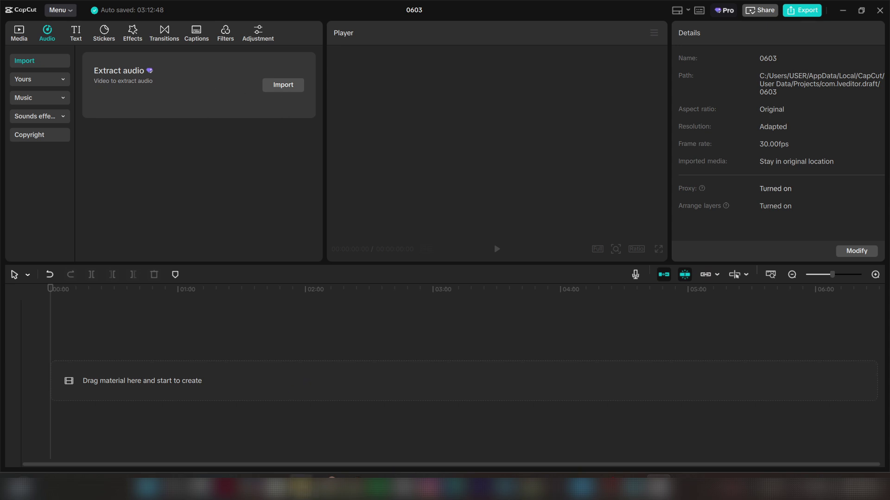
left_click(301, 488)
left_click(301, 487)
Step: Browse the favorite music tracks under Yours in the Audio area
left_click(31, 81)
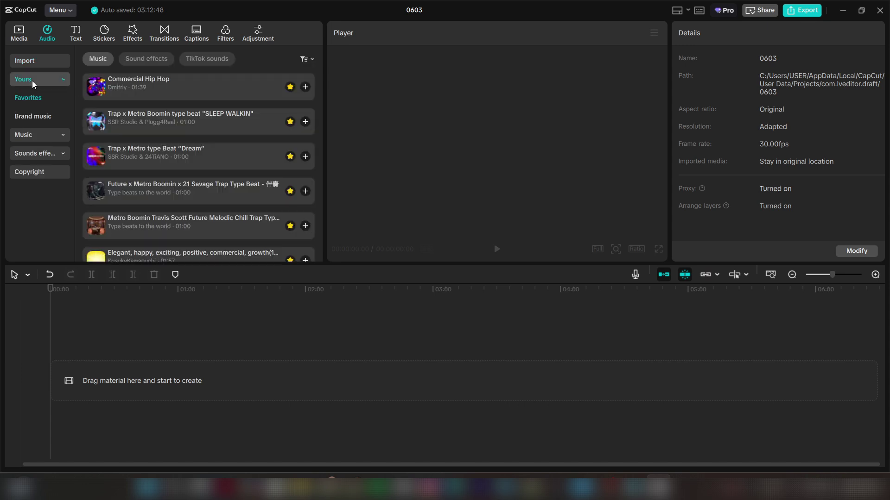
left_click(59, 85)
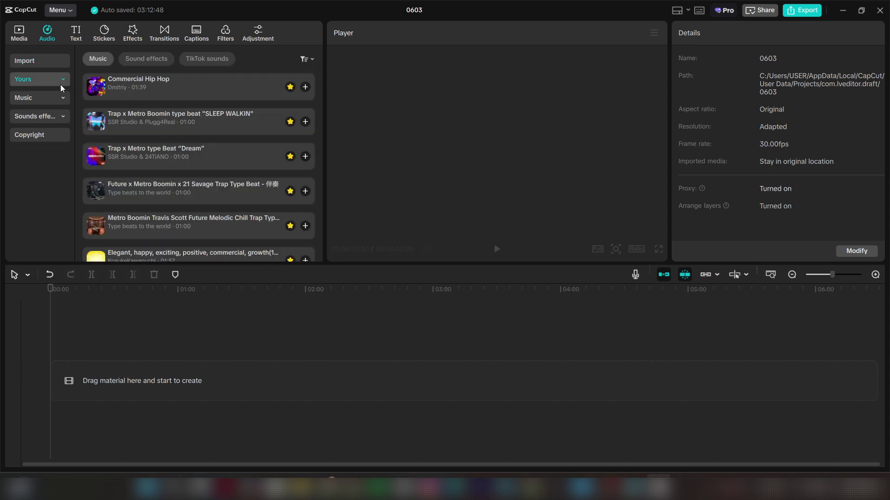
left_click(54, 76)
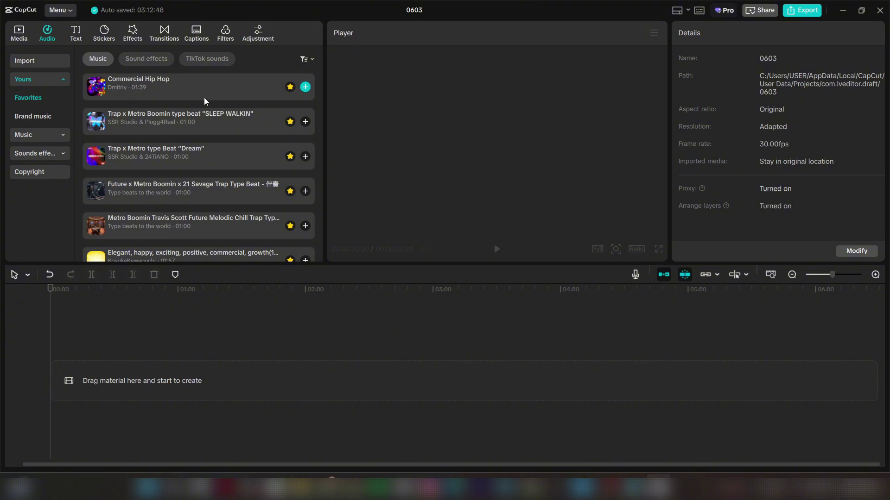
scroll(208, 127, "down", 5)
scroll(207, 127, "down", 2)
scroll(177, 118, "down", 5)
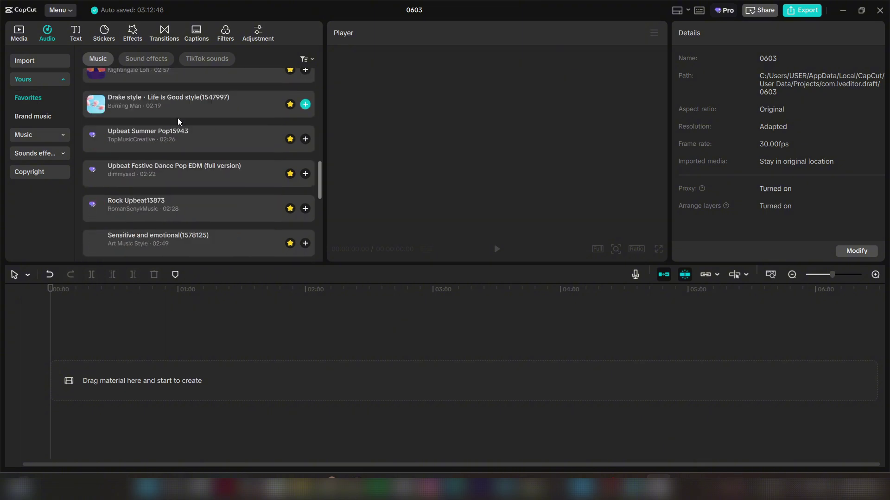
scroll(183, 132, "up", 8)
scroll(183, 131, "up", 3)
Step: Preview the Commercial Hip Hop and Metro Boomin Travis Scott Future Melodic Chill Trap tracks, skipping ahead in the latter
left_click(177, 93)
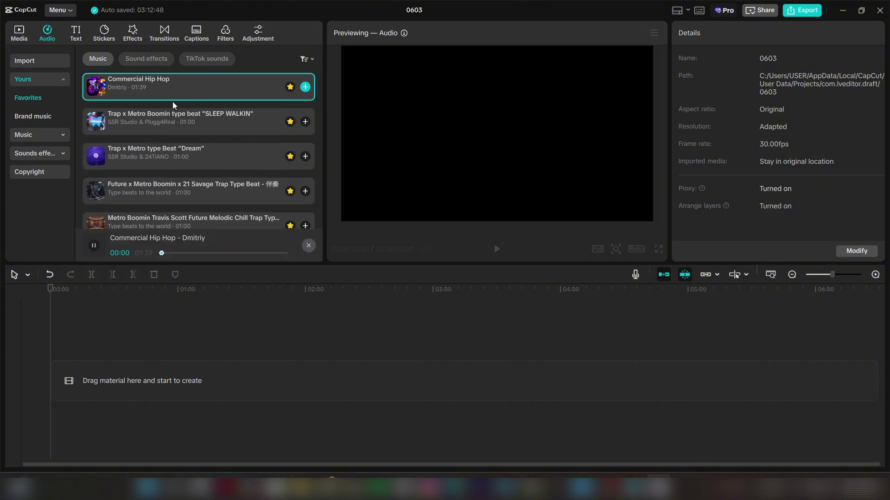
left_click_drag(172, 101, 352, 360)
left_click(185, 218)
scroll(191, 186, "down", 3)
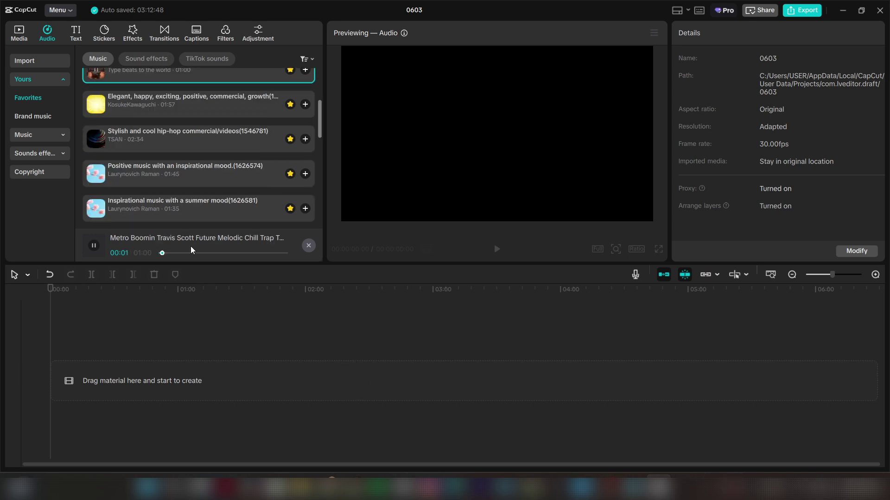
left_click(175, 253)
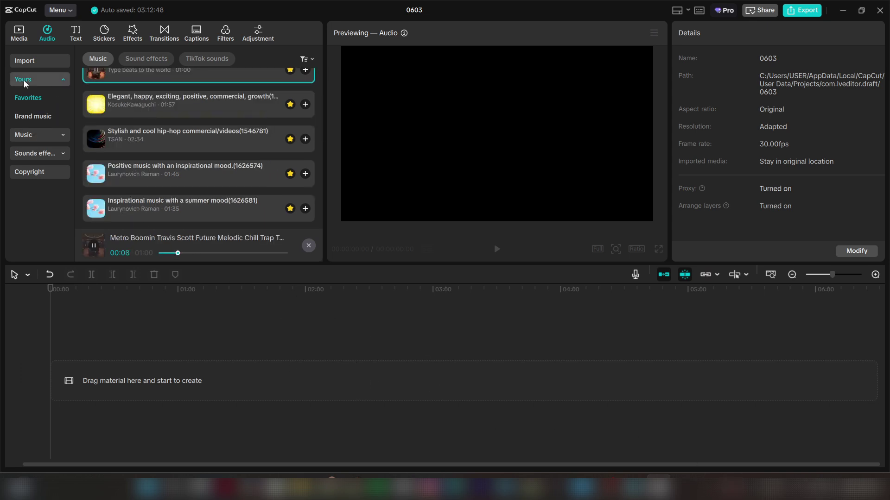
scroll(139, 78, "up", 3)
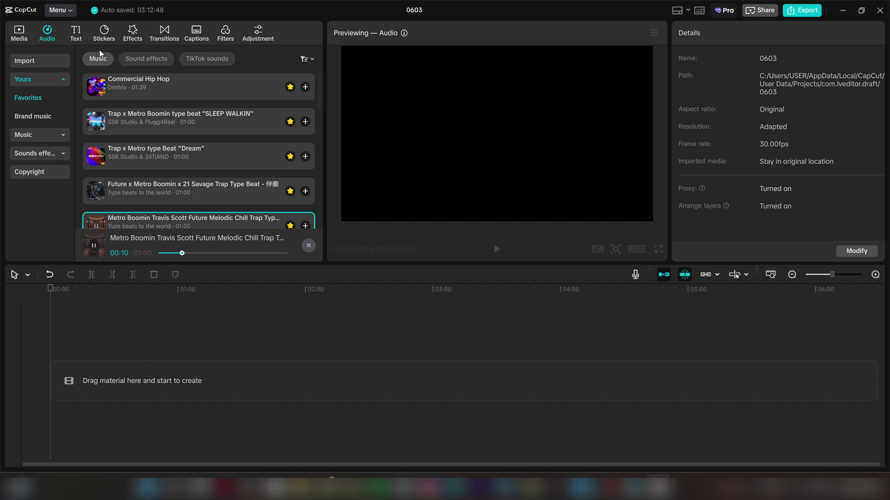
Step: Browse the favorite sound effects and preview System sound Menu Cancel _ 01
left_click(144, 59)
scroll(232, 110, "down", 10)
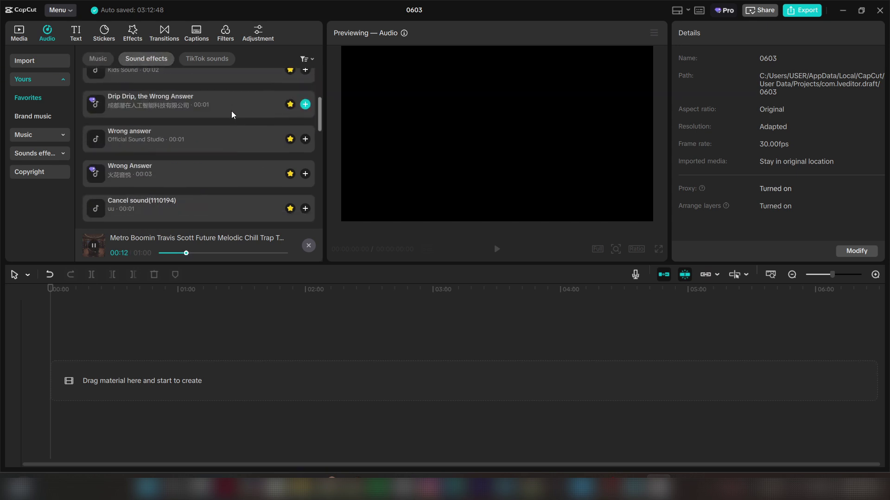
scroll(246, 134, "down", 5)
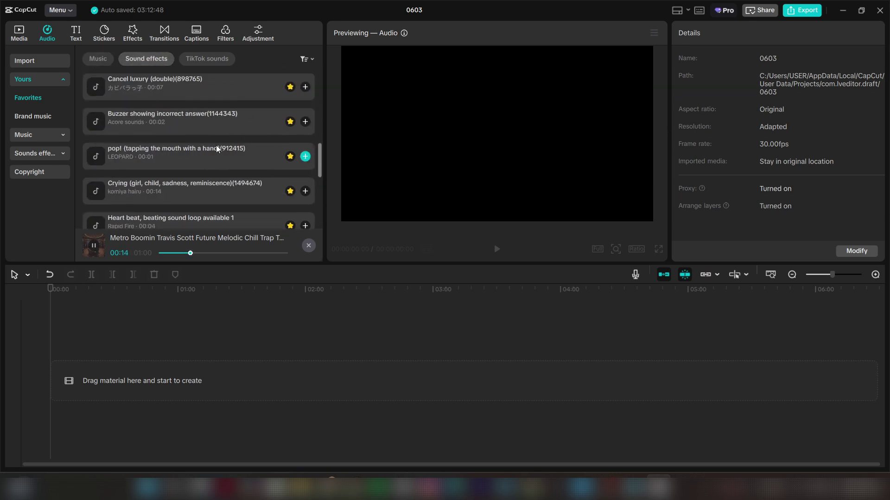
left_click(191, 126)
scroll(231, 126, "down", 3)
left_click(235, 133)
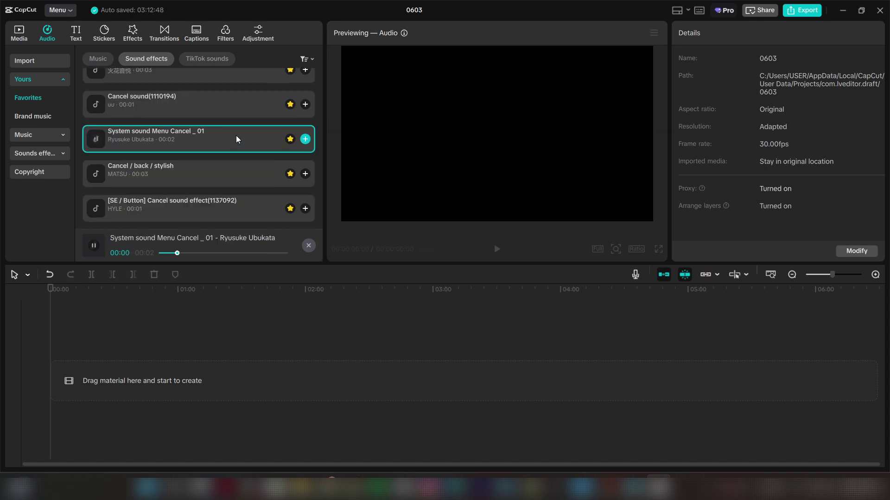
scroll(235, 136, "up", 3)
Step: Check the TikTok sounds among the Favorites and return to the favorite music tracks
left_click(205, 59)
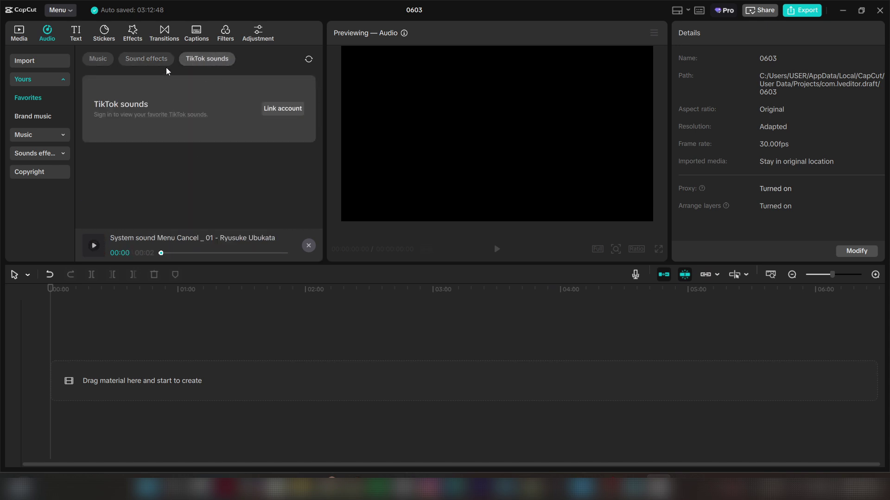
left_click(146, 59)
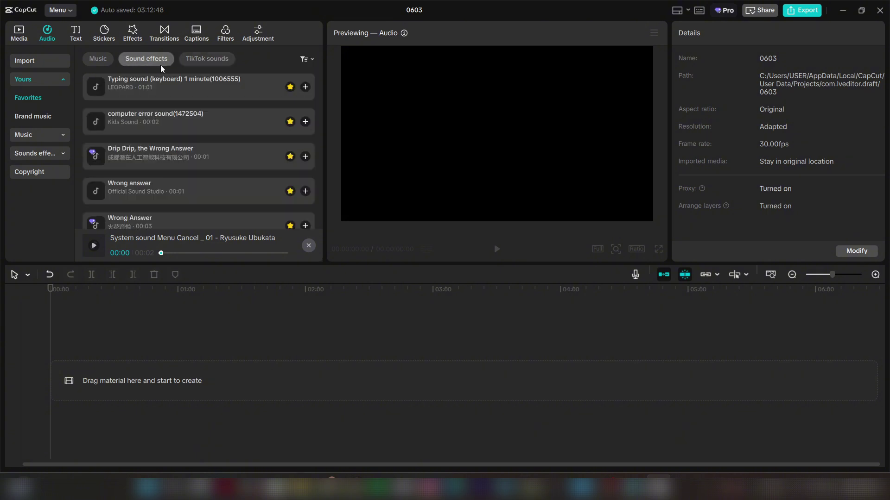
left_click(93, 59)
left_click(60, 80)
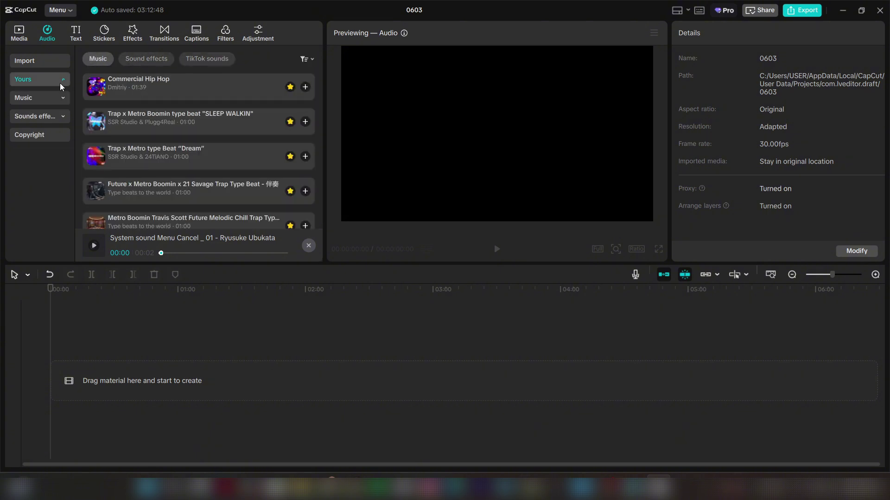
Step: Look through the Music genre categories and the sound effects categories in the Audio area
left_click(70, 97)
left_click(54, 99)
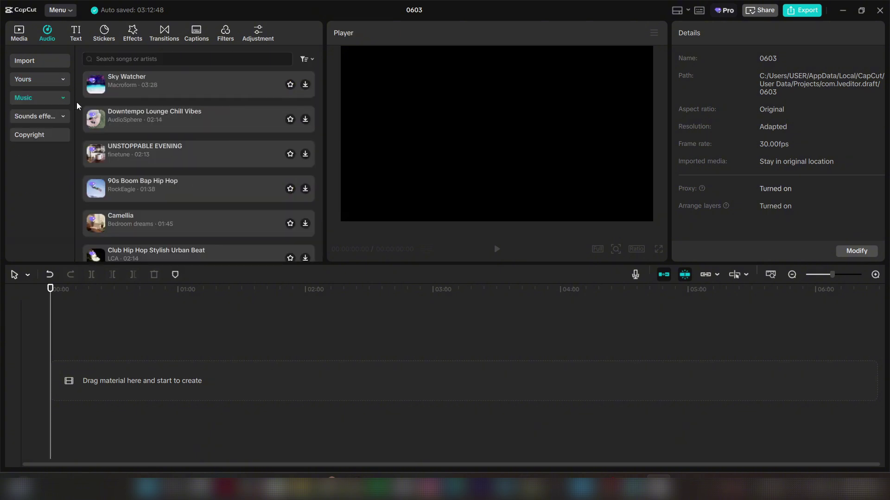
left_click(57, 117)
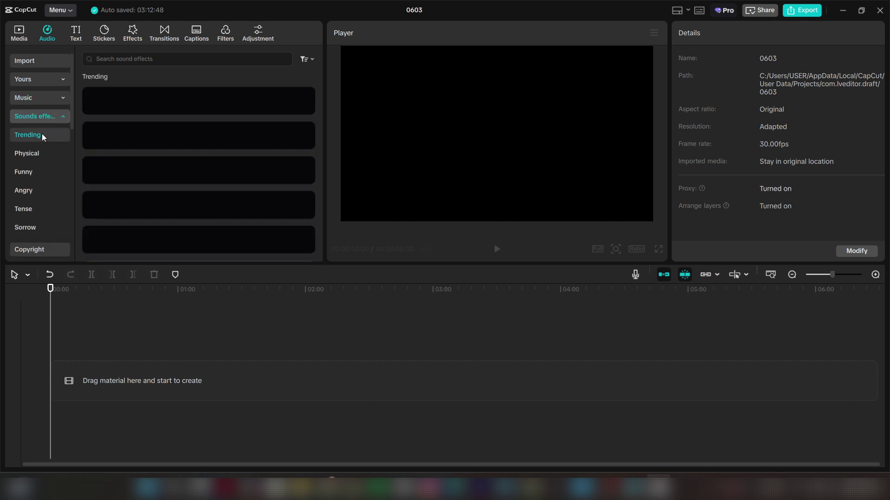
left_click(40, 120)
left_click(54, 100)
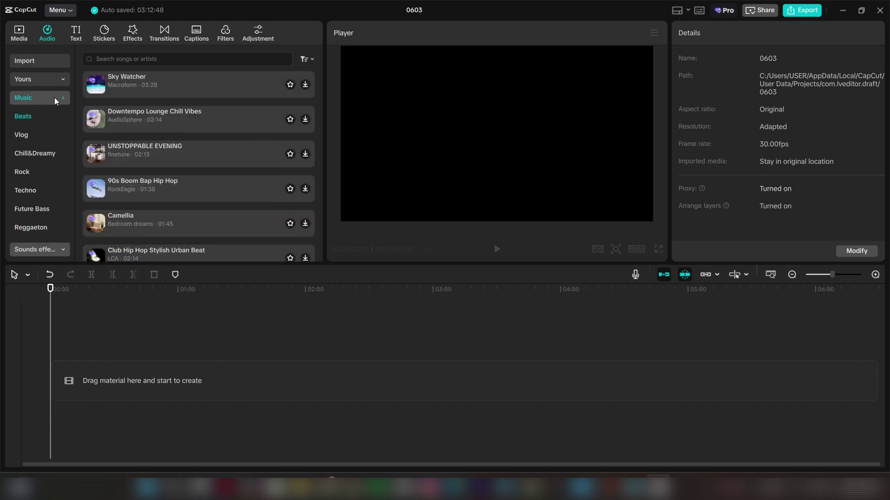
left_click(35, 97)
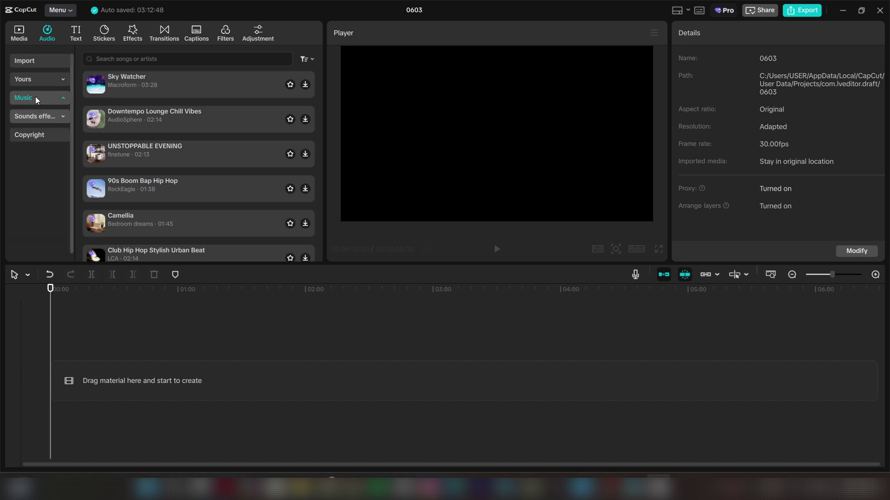
left_click(47, 98)
scroll(160, 97, "up", 1)
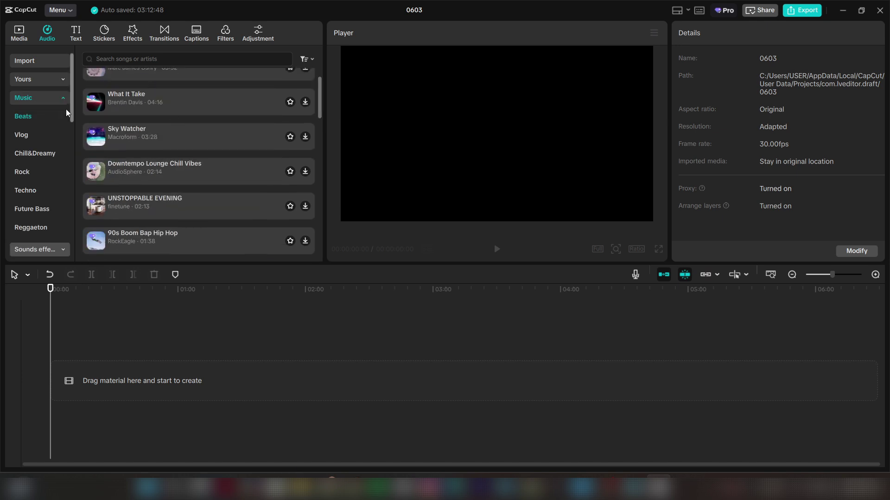
left_click(51, 97)
Step: Download the Deep Growl sound effect from the Trending sound effects and mark it as a favorite
left_click(36, 116)
scroll(155, 122, "down", 3)
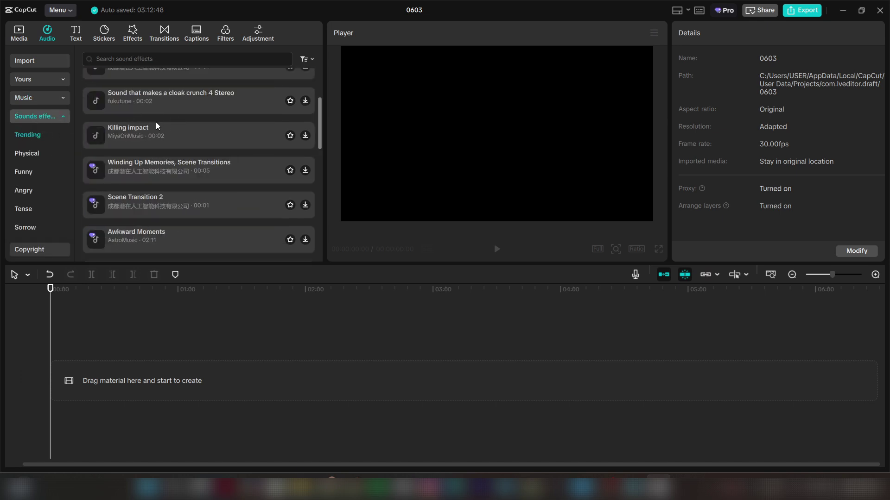
scroll(139, 102, "up", 3)
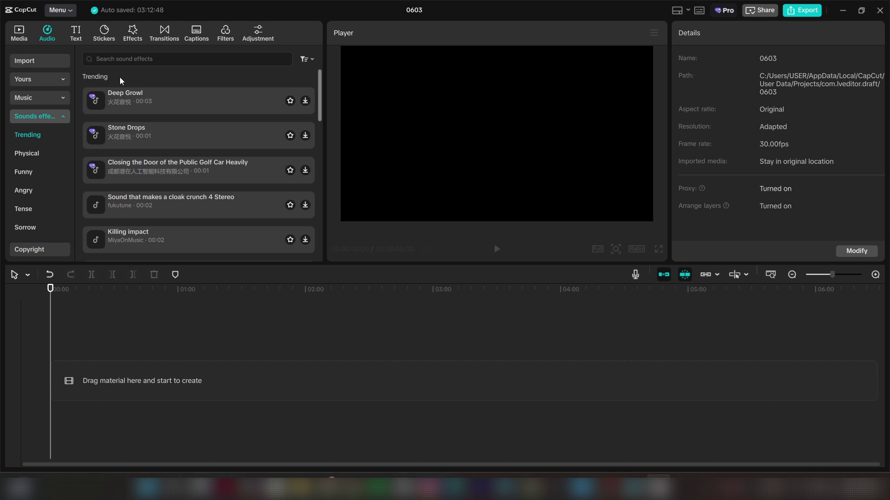
left_click(305, 101)
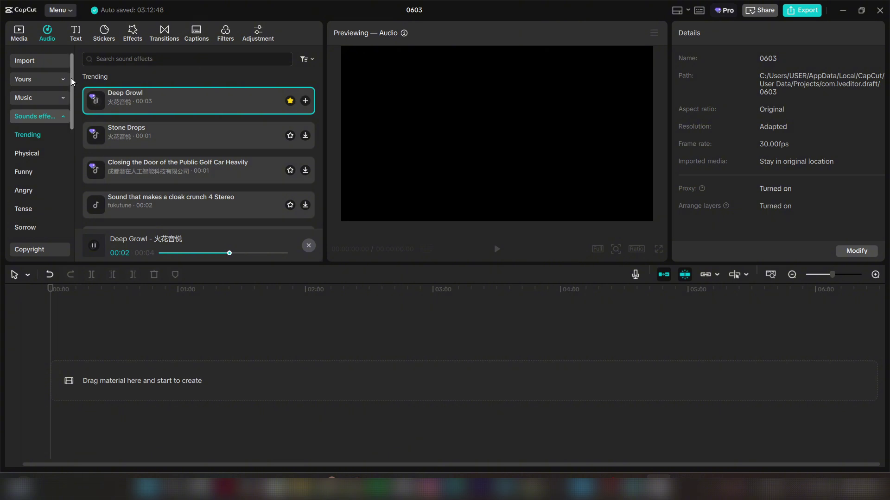
Step: Check the favorite sound effects for Deep Growl and collapse the Yours category
left_click(44, 80)
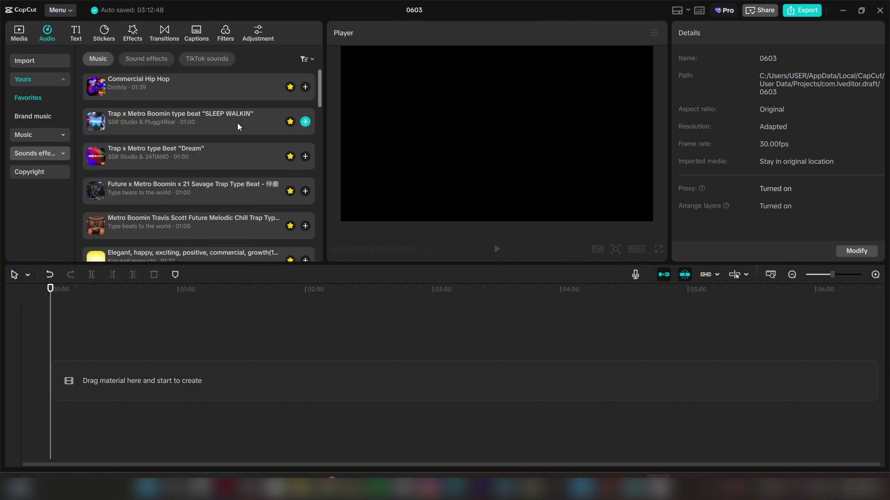
left_click(136, 62)
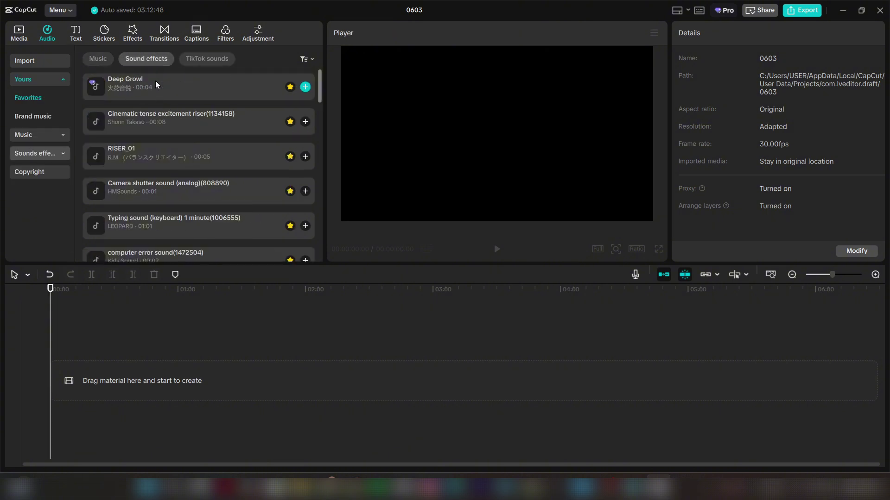
left_click(46, 80)
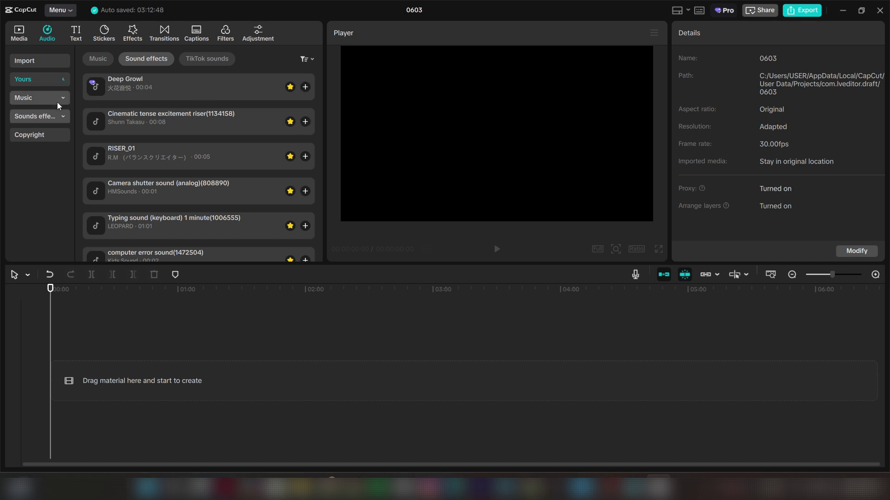
Step: Add a default text clip to the timeline and change its wording to "Victory"
left_click(76, 37)
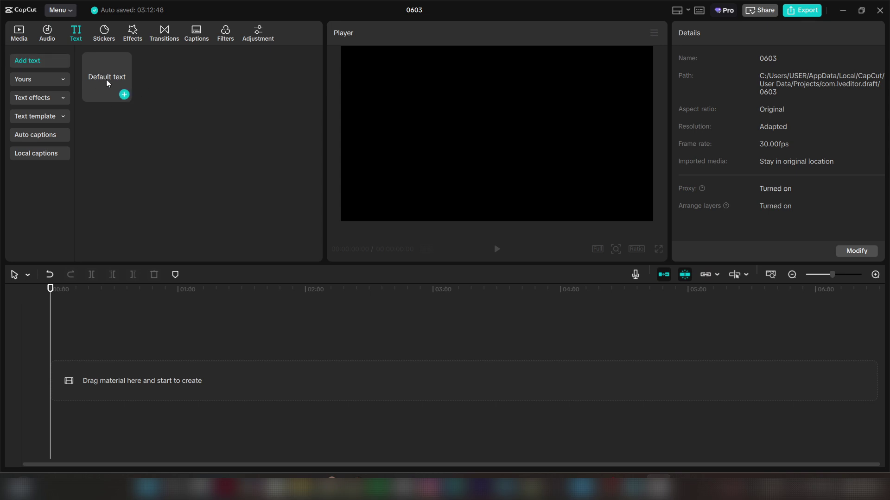
left_click(124, 95)
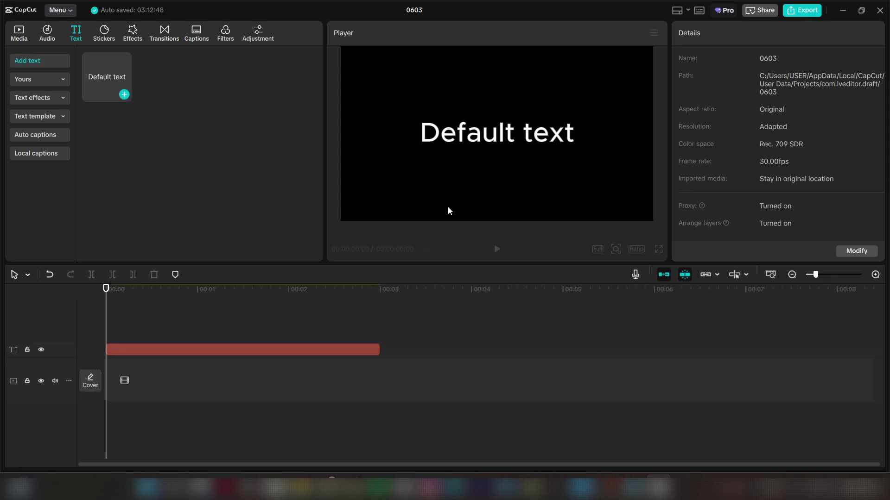
left_click(530, 134)
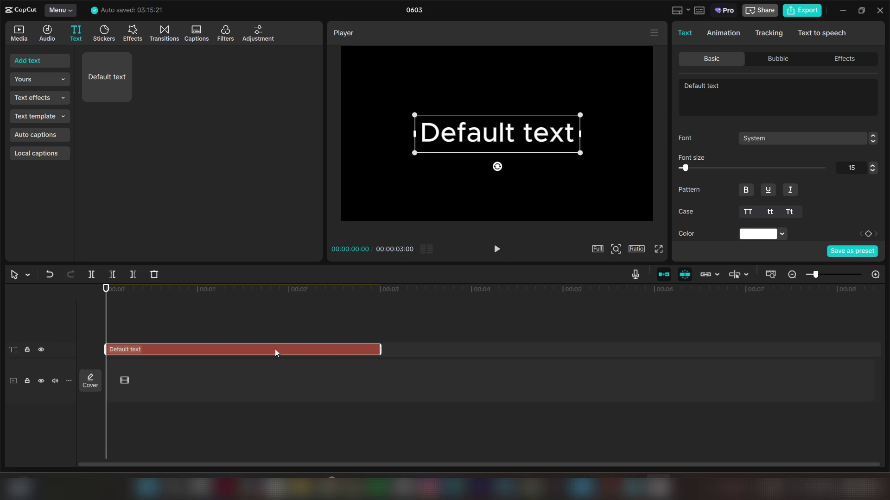
left_click_drag(728, 92, 682, 85)
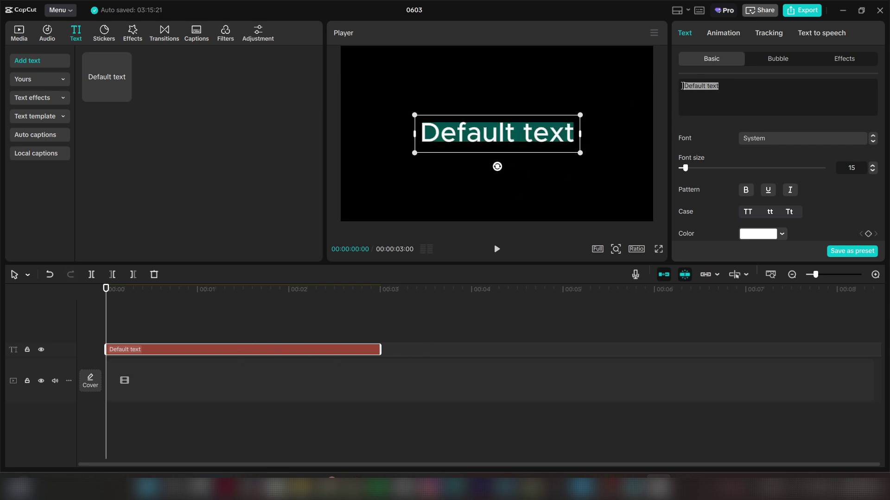
type("Victory")
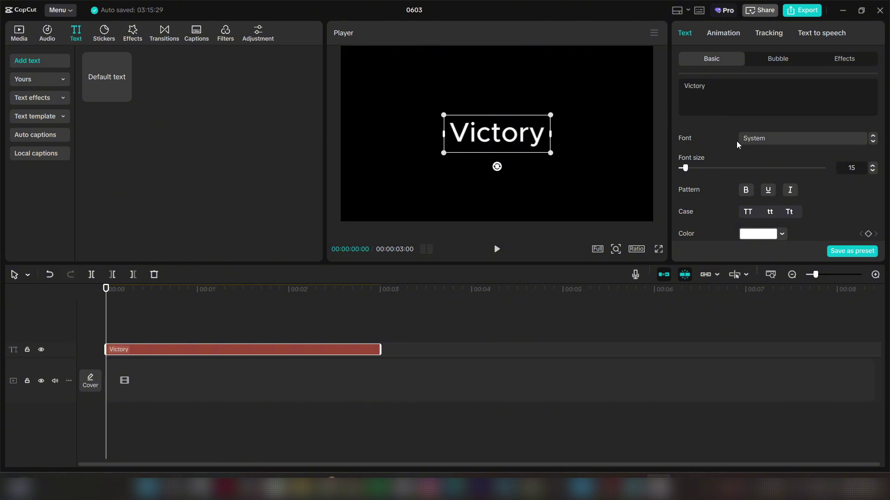
Step: Set the Victory text's font to Montserrat Black and its font size to 34
left_click(799, 138)
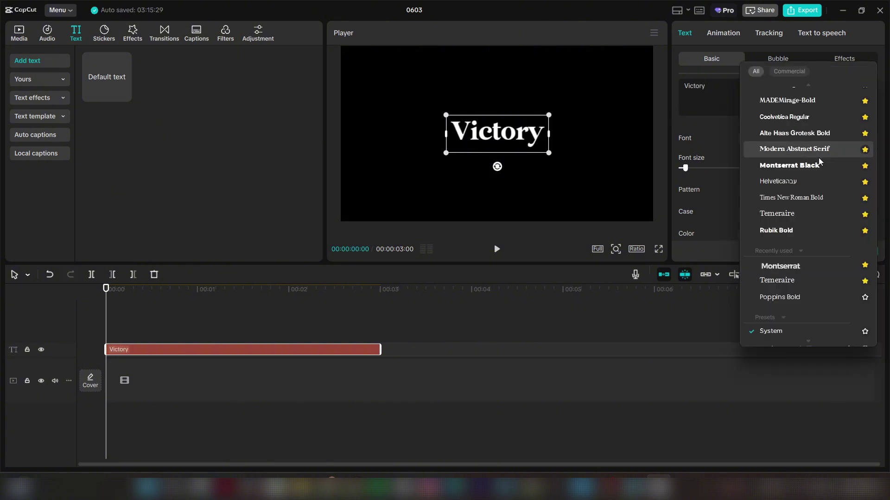
left_click(787, 165)
mouse_move(707, 171)
left_mouse_down()
mouse_move(724, 172)
mouse_move(695, 176)
left_mouse_up()
Step: Try bold, underline and italic on the Victory text, switching each pattern off again
left_click(746, 190)
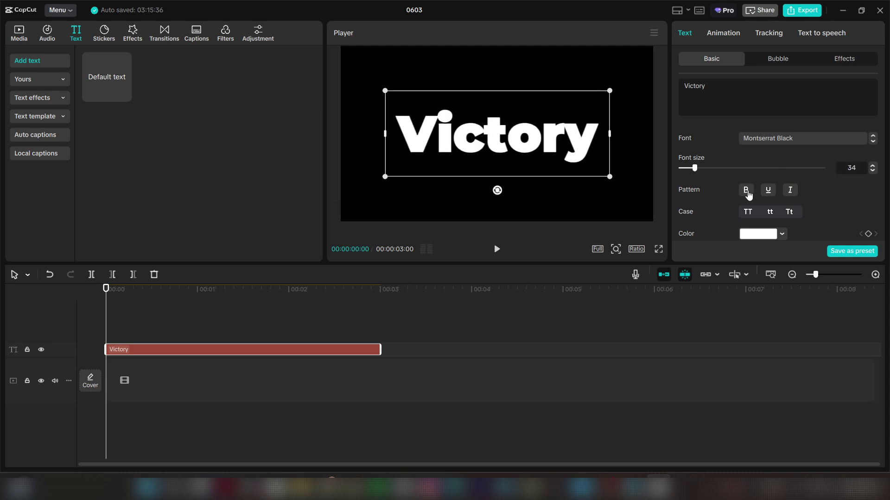
left_click(746, 190)
left_click(767, 190)
left_click(768, 191)
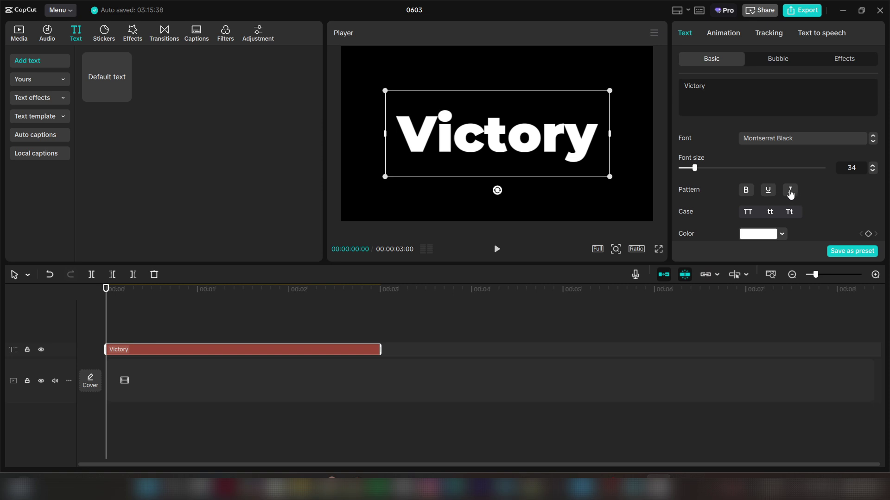
left_click(790, 190)
scroll(788, 192, "down", 1)
left_click(790, 152)
Step: Change the Victory text's fill color to golden yellow
scroll(791, 158, "down", 1)
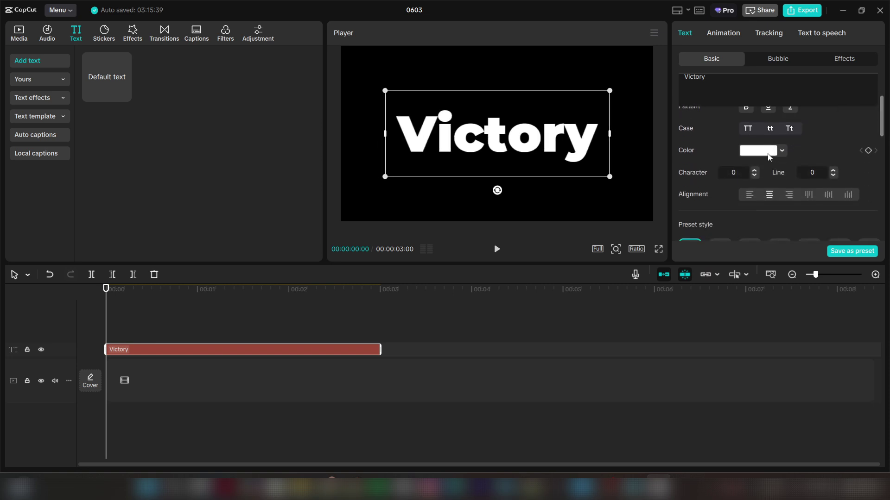
left_click(766, 152)
left_click_drag(777, 222, 759, 307)
left_click(757, 315)
left_click(813, 154)
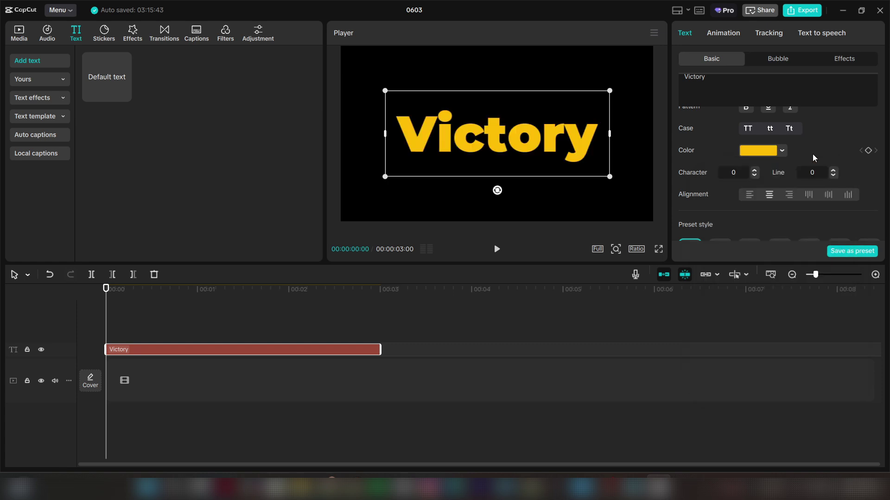
Step: Rearrange the workspace by widening the text settings area, narrowing the asset library and slightly reducing the timeline's height
left_click_drag(668, 198, 615, 198)
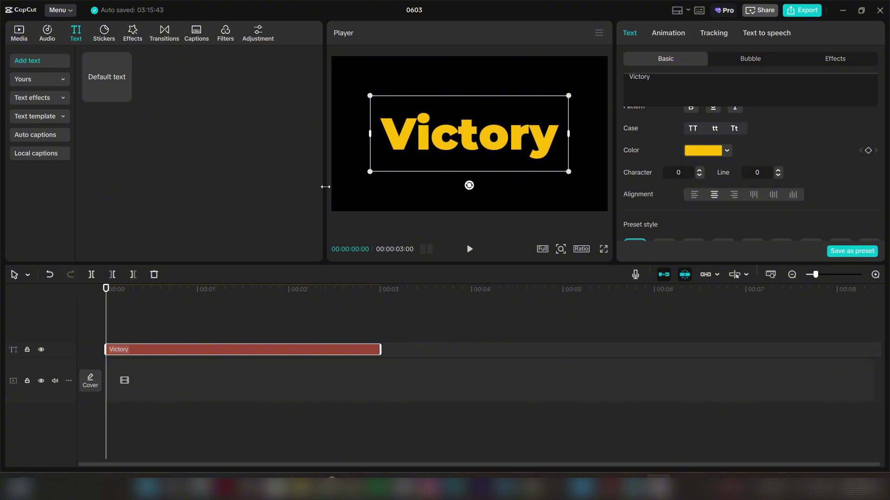
left_click_drag(325, 186, 231, 201)
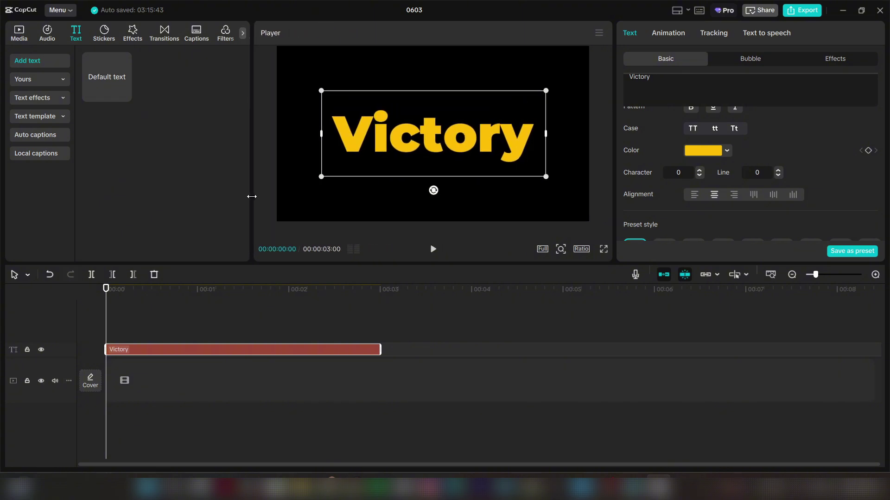
left_click_drag(252, 197, 190, 201)
left_click_drag(247, 196, 148, 204)
mouse_move(403, 268)
left_mouse_down()
mouse_move(397, 254)
mouse_move(395, 277)
left_mouse_up()
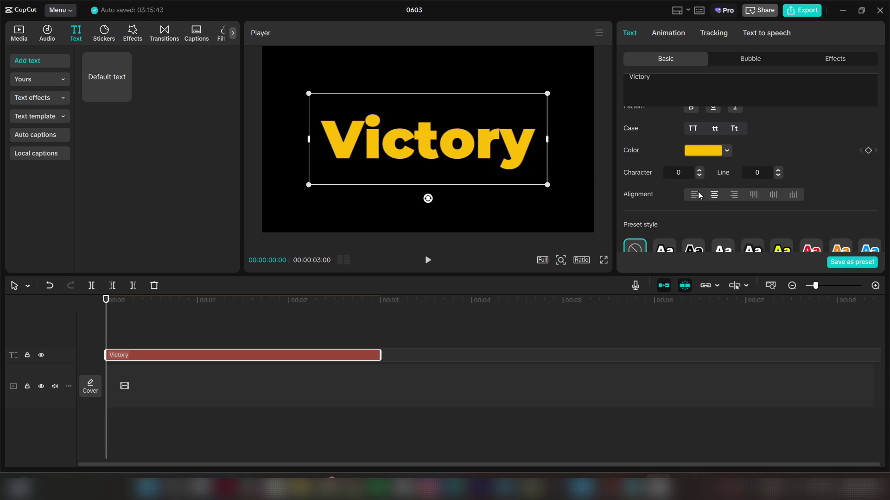
Step: Try left and right alignment on the Victory text, then restore center alignment
scroll(699, 195, "down", 1)
left_click(694, 154)
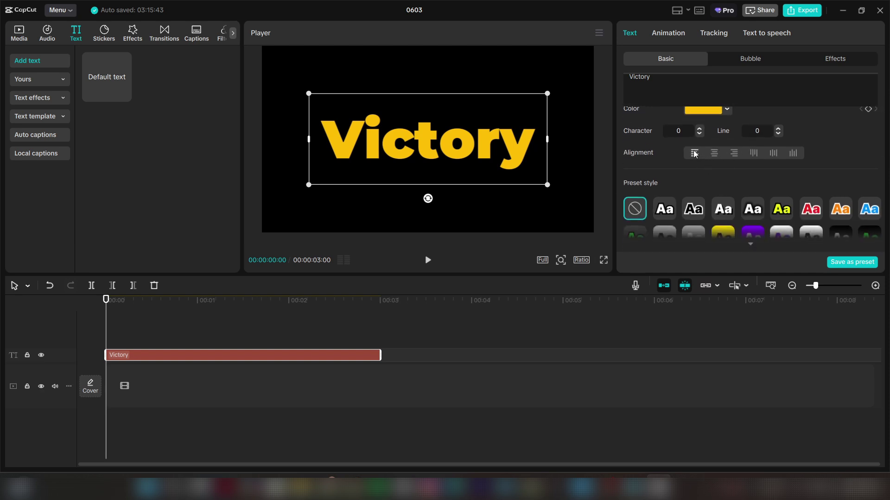
left_click(733, 156)
left_click(715, 155)
Step: Try scaling the Victory text up to 126% and undo the change
scroll(748, 170, "down", 3)
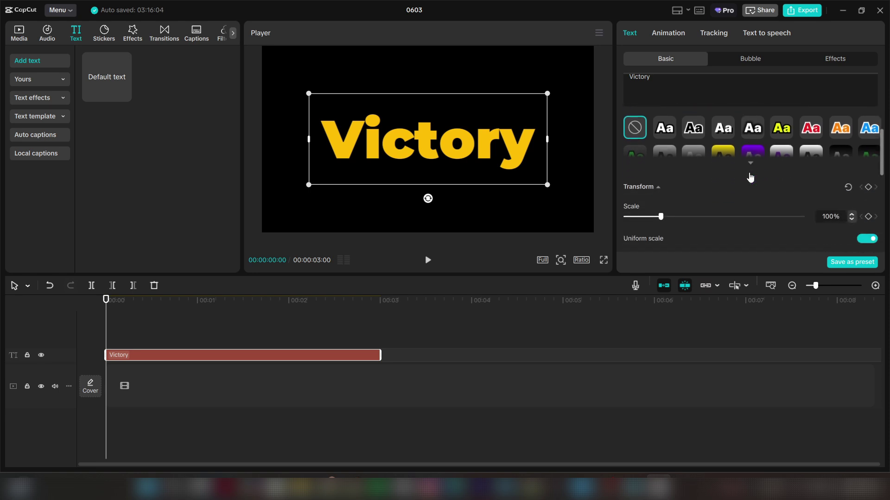
left_click_drag(661, 173, 670, 173)
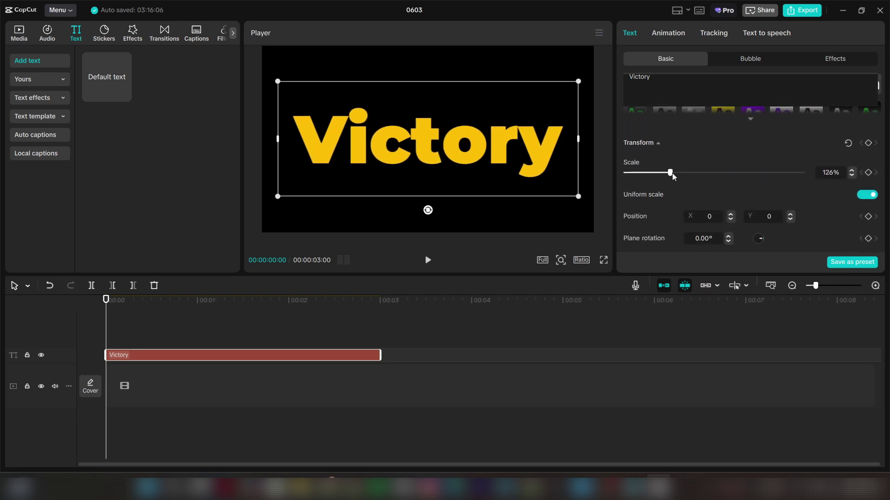
key("ctrl+z")
Step: Try moving the Victory text sideways and upward in the frame, returning it to position X 0, Y 0
scroll(742, 199, "down", 1)
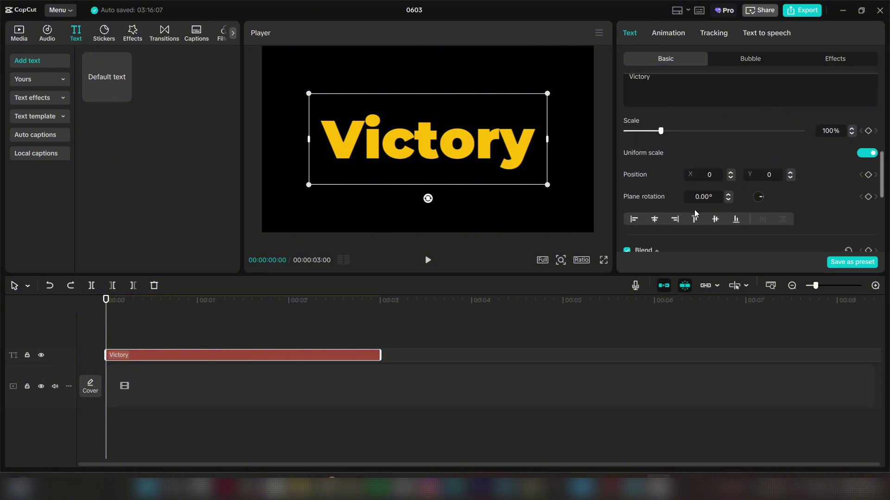
scroll(723, 209, "up", 1)
left_click_drag(460, 155, 492, 142)
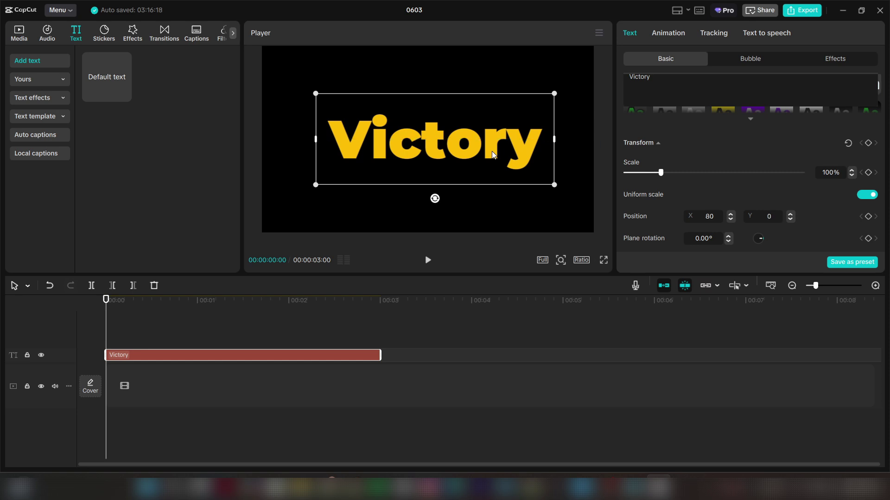
mouse_move(492, 155)
left_mouse_down()
mouse_move(553, 155)
mouse_move(439, 160)
mouse_move(500, 166)
left_mouse_up()
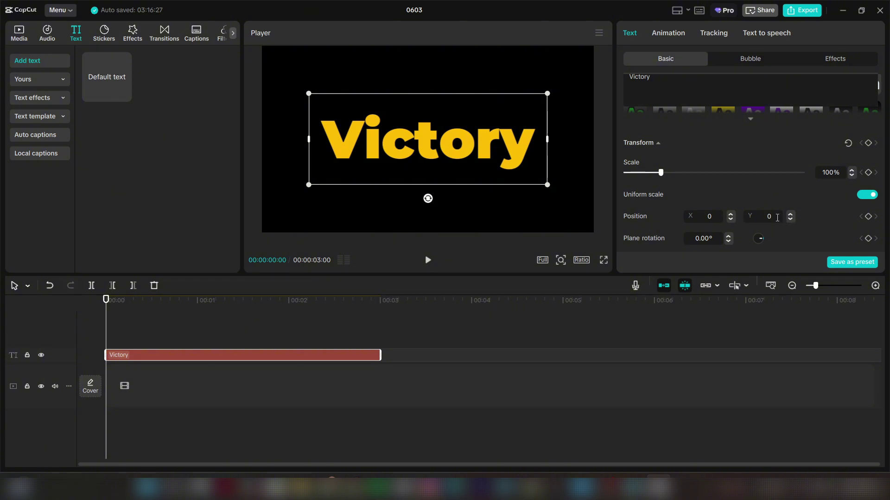
left_click_drag(438, 149, 444, 119)
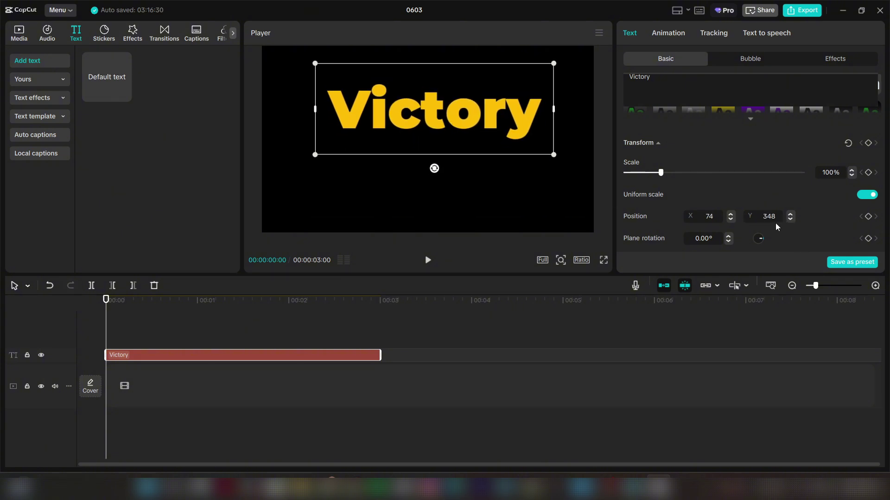
left_click_drag(480, 145, 474, 174)
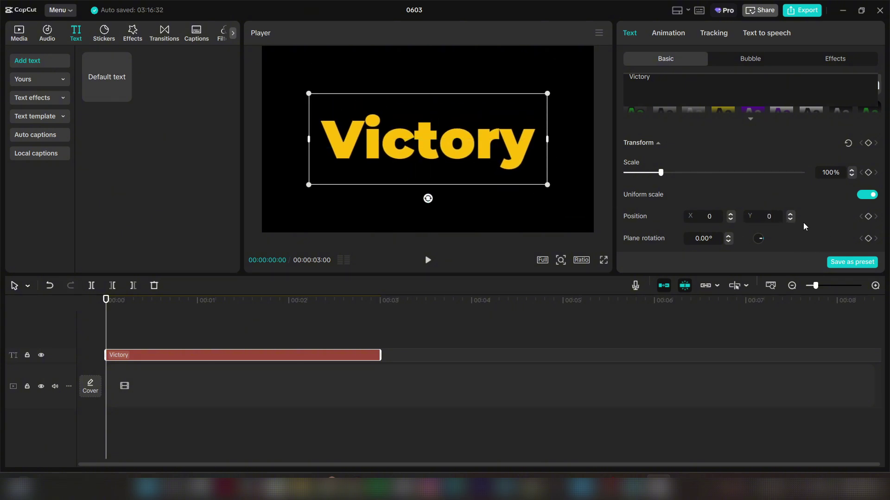
Step: Try rotating the Victory text with the plane rotation setting and undo it
scroll(805, 228, "down", 2)
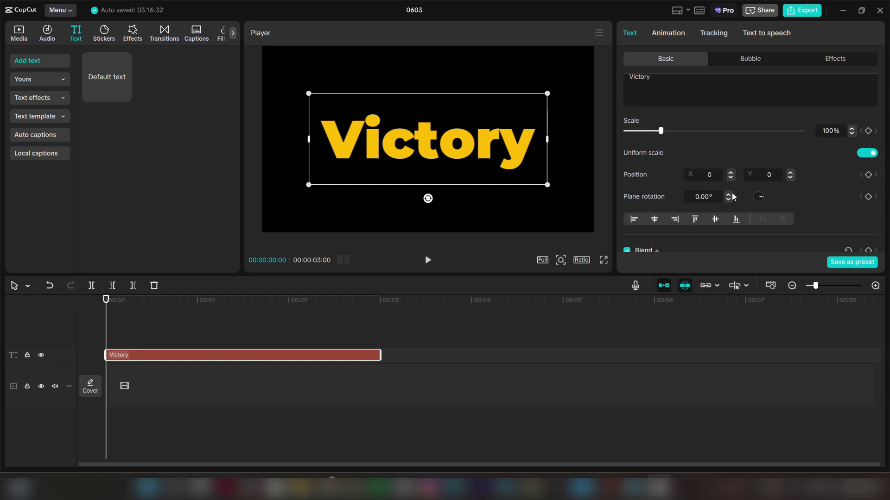
mouse_move(761, 203)
left_mouse_down()
mouse_move(739, 209)
mouse_move(745, 197)
left_mouse_up()
key("ctrl+z")
Step: Try lowering the Victory text's opacity to about 41%, then restore it to 100%
scroll(686, 213, "down", 4)
left_click(689, 197)
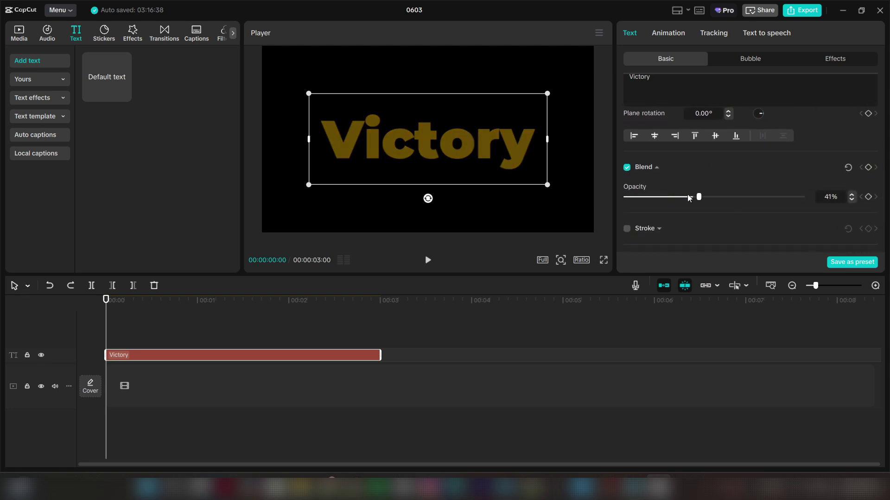
left_click_drag(689, 197, 802, 197)
Step: Add a stroke around the Victory text with thickness 39 and white color
scroll(797, 207, "down", 1)
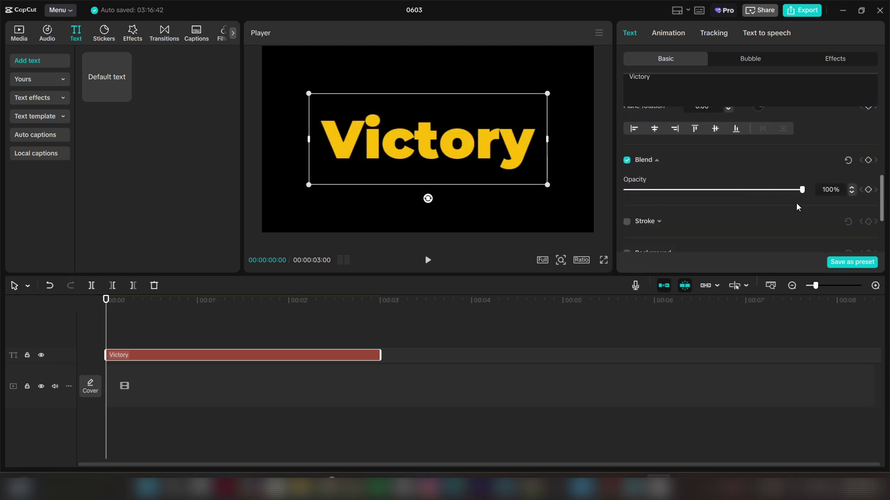
scroll(797, 207, "down", 1)
left_click(626, 187)
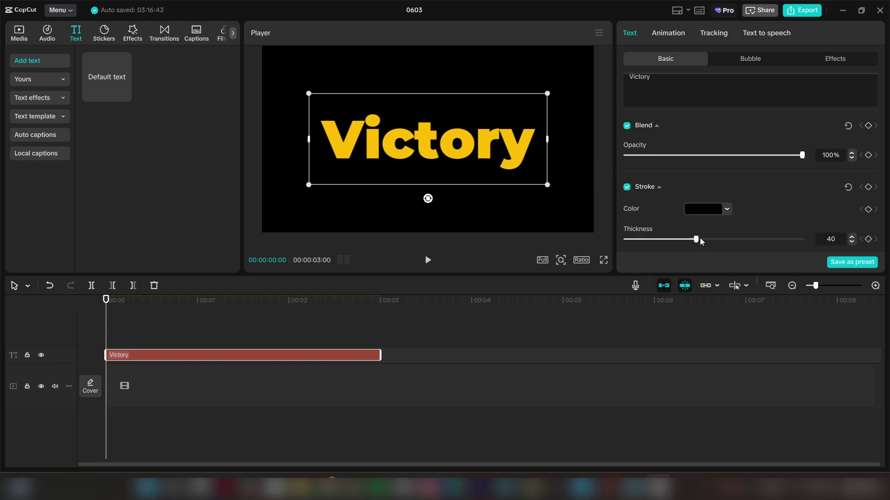
mouse_move(695, 239)
left_mouse_down()
mouse_move(734, 239)
mouse_move(693, 239)
mouse_move(661, 226)
left_mouse_up()
left_click(726, 209)
left_click(689, 170)
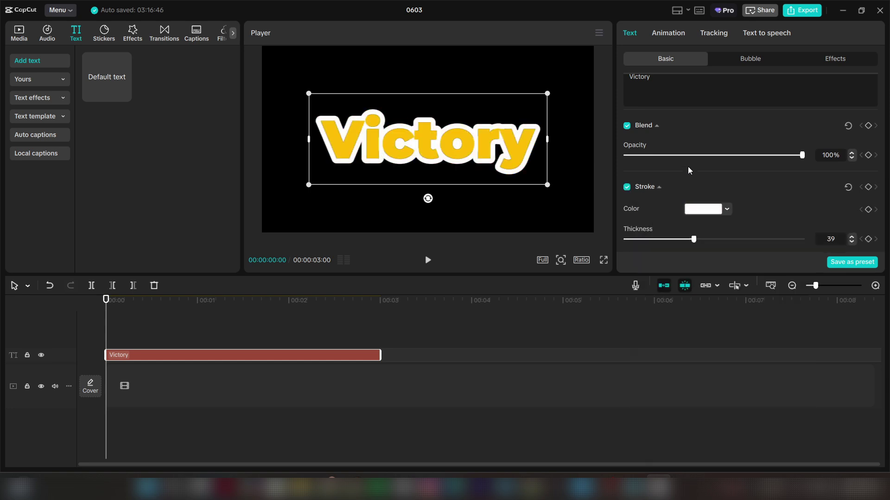
Step: Reduce the Victory text's stroke thickness to 0 and turn the stroke off
scroll(688, 170, "down", 2)
left_click_drag(689, 198, 599, 201)
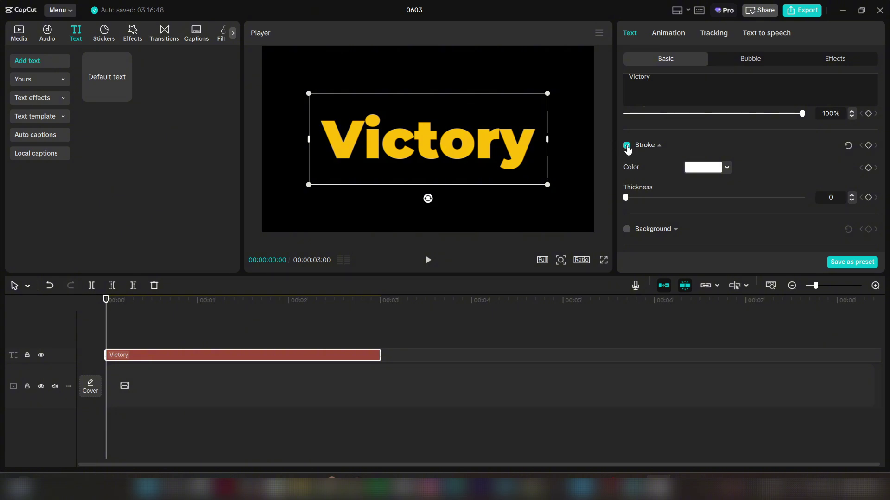
left_click(626, 146)
Step: Enable a background behind the Victory text and set its color to white (FFFFFF)
scroll(627, 149, "down", 1)
left_click(627, 219)
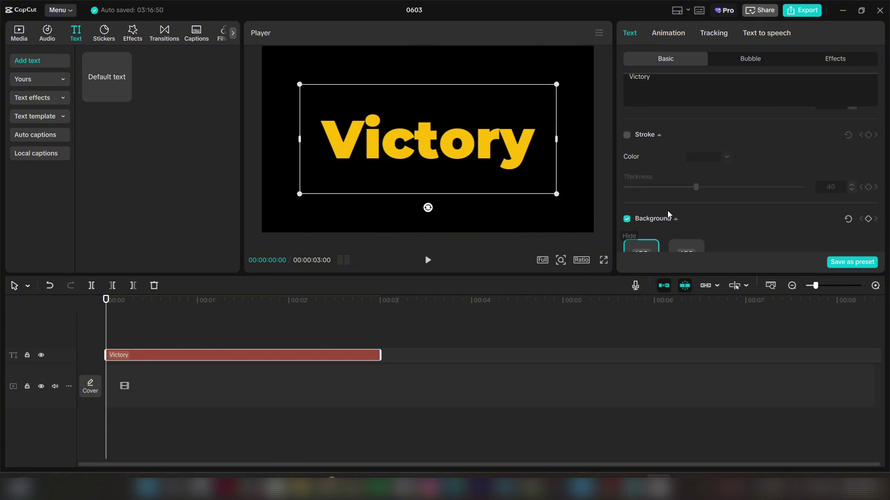
scroll(676, 213, "down", 2)
left_click(698, 224)
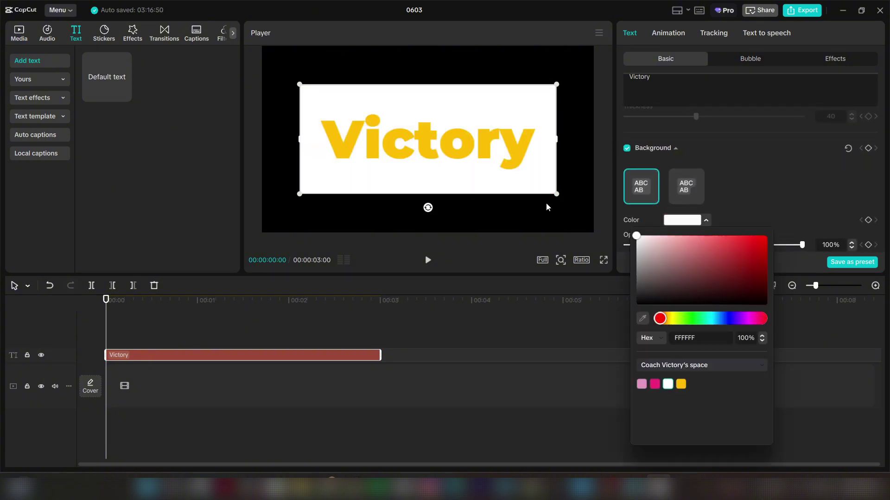
Step: Keep the text background's opacity at 100% and set its rounded rectangle value to about 63%
scroll(740, 146, "down", 3)
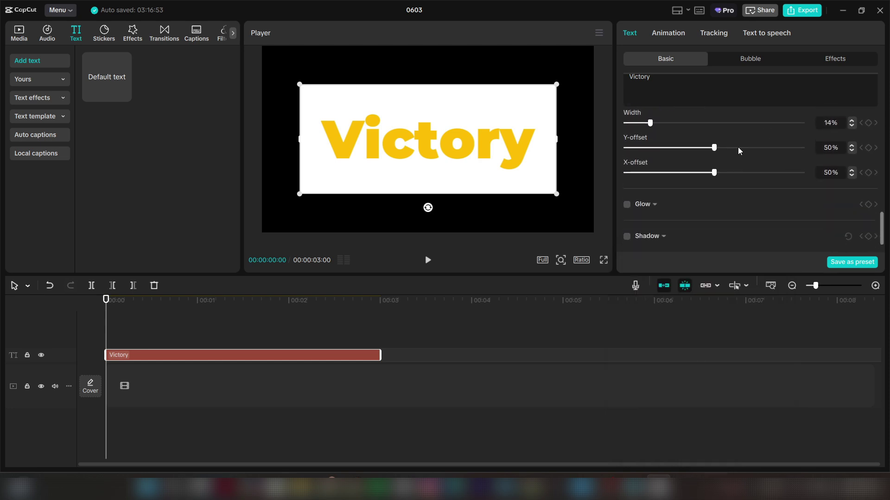
scroll(755, 169, "up", 3)
scroll(773, 180, "down", 1)
mouse_move(803, 180)
left_mouse_down()
mouse_move(689, 178)
mouse_move(814, 186)
left_mouse_up()
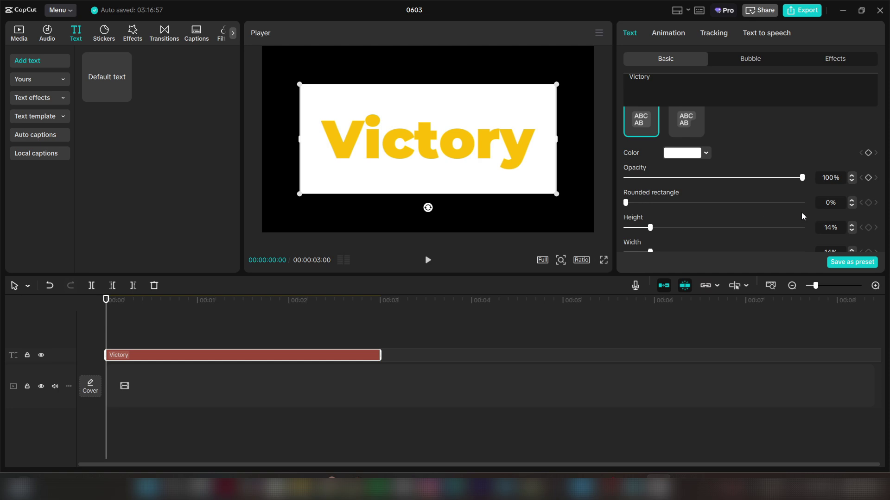
scroll(803, 216, "up", 1)
left_click_drag(625, 207, 741, 208)
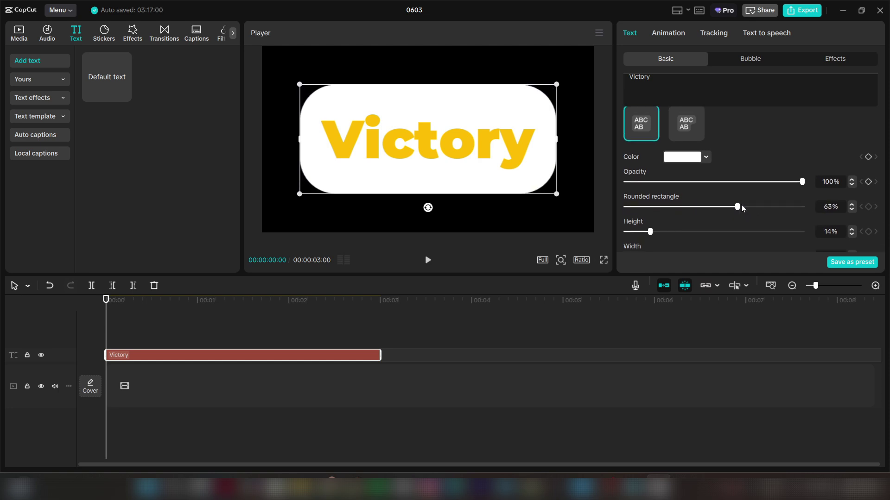
Step: Reduce the Victory text background's height to 0%, widen it slightly, and turn the background off
scroll(741, 208, "down", 1)
left_click_drag(650, 226, 571, 228)
scroll(738, 224, "down", 1)
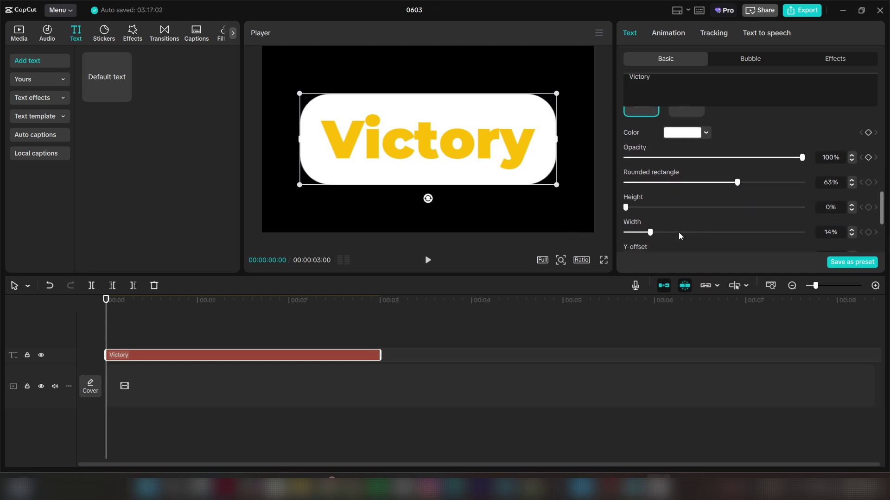
mouse_move(650, 232)
left_mouse_down()
mouse_move(631, 234)
mouse_move(651, 232)
left_mouse_up()
scroll(634, 139, "up", 3)
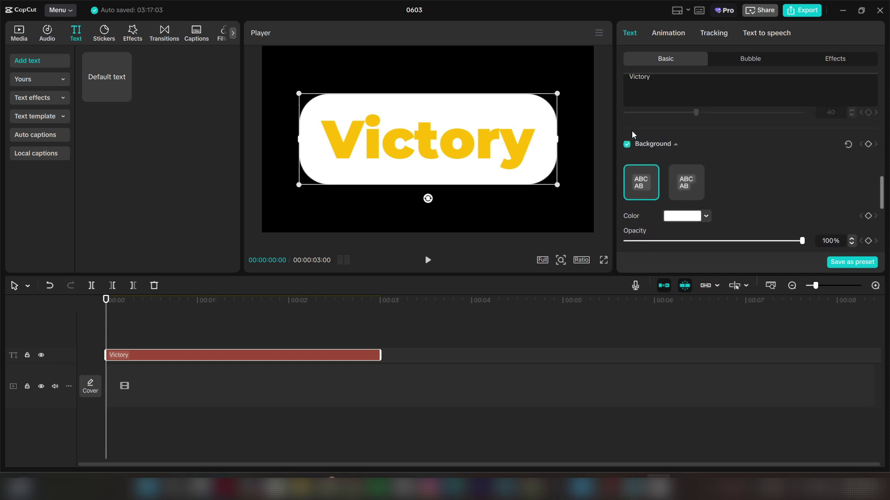
left_click(627, 145)
Step: Try the second glow style on the Victory text in yellow with intensity 58, and switch the glow off again
scroll(672, 194, "down", 5)
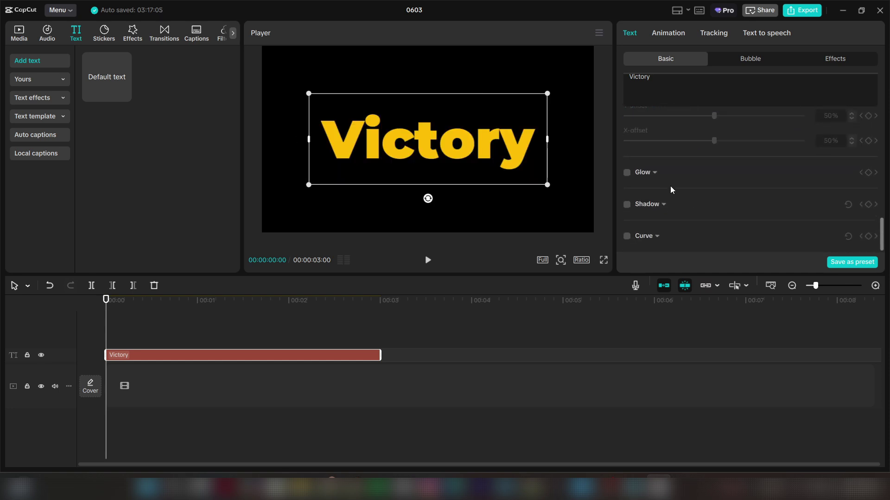
left_click(626, 172)
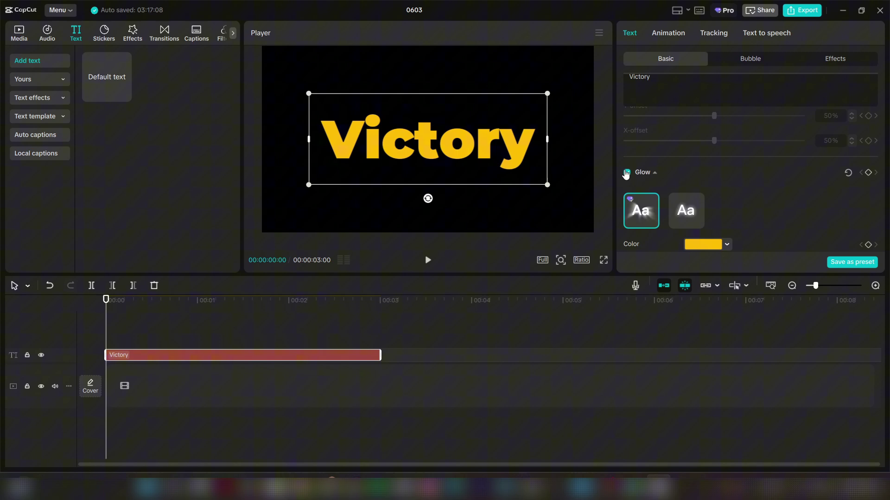
left_click(677, 213)
scroll(681, 213, "down", 1)
mouse_move(702, 229)
left_mouse_down()
mouse_move(749, 228)
mouse_move(718, 229)
left_mouse_up()
scroll(734, 230, "down", 1)
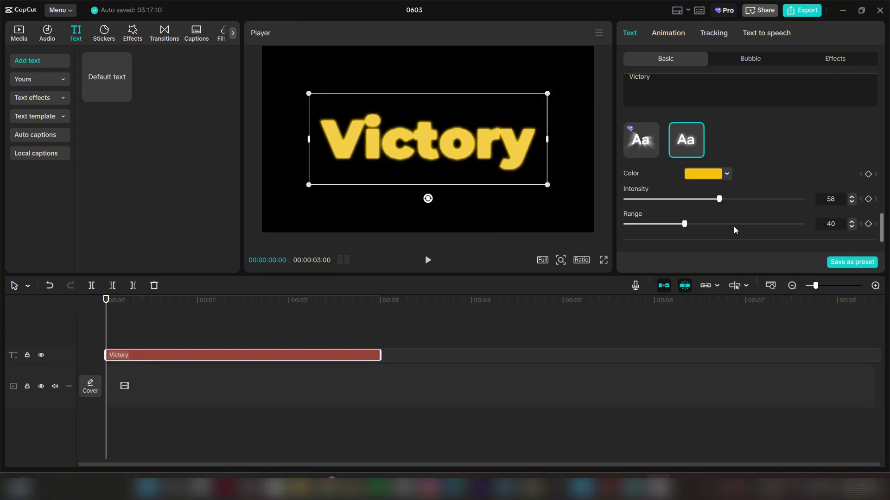
scroll(667, 166, "up", 2)
left_click(624, 132)
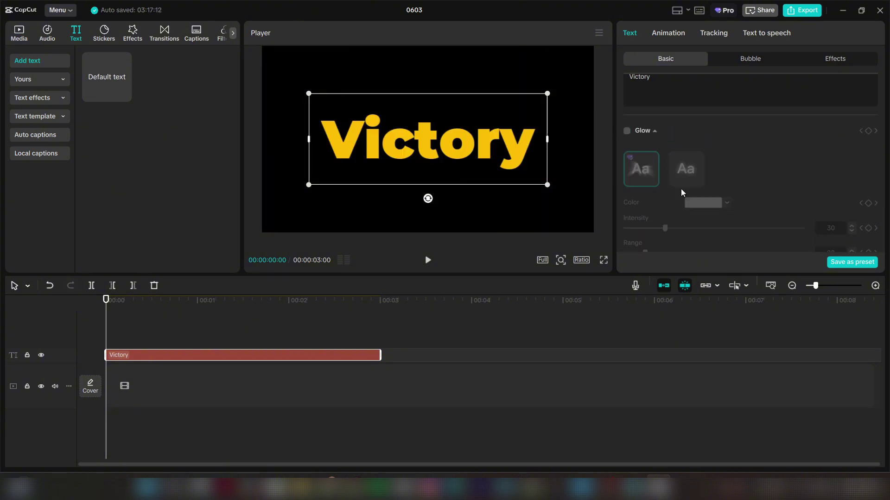
Step: Try the shadow setting on the Victory text and switch it off again
scroll(711, 220, "down", 4)
left_click(628, 222)
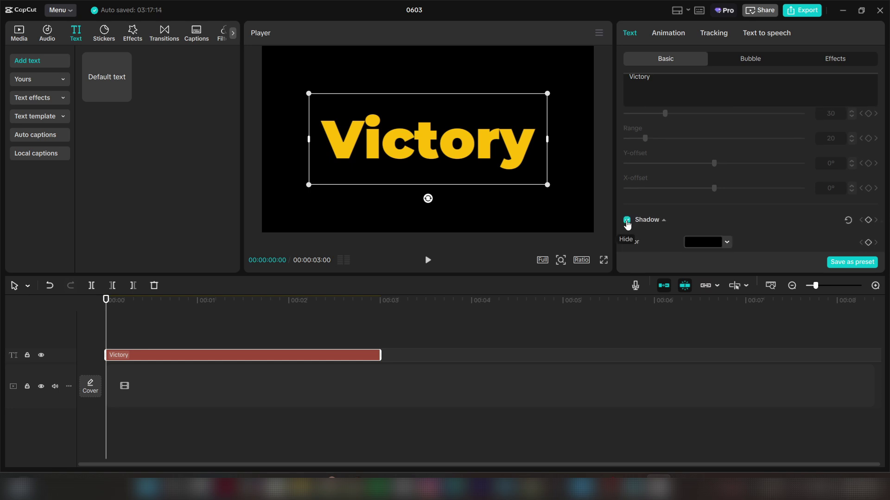
scroll(772, 223, "down", 2)
scroll(772, 222, "down", 1)
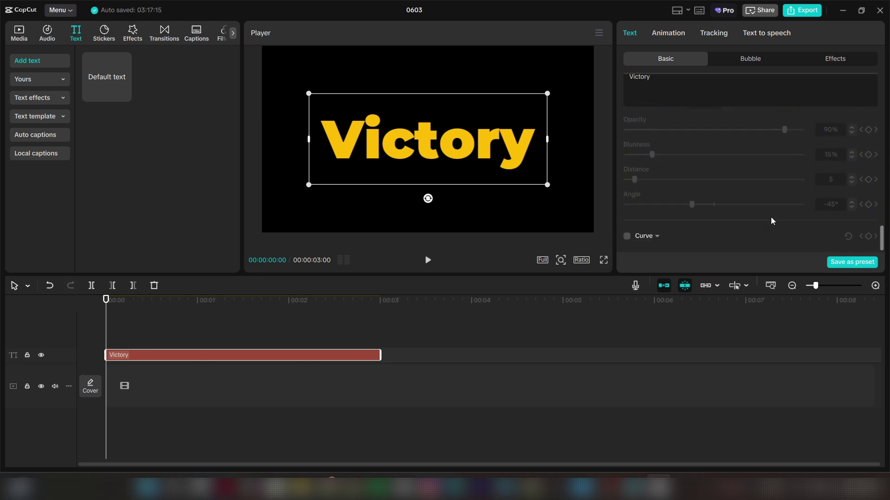
Step: Try curving the Victory text with a strength of about 72°, lower it to 8°, and switch the curve off
left_click(630, 237)
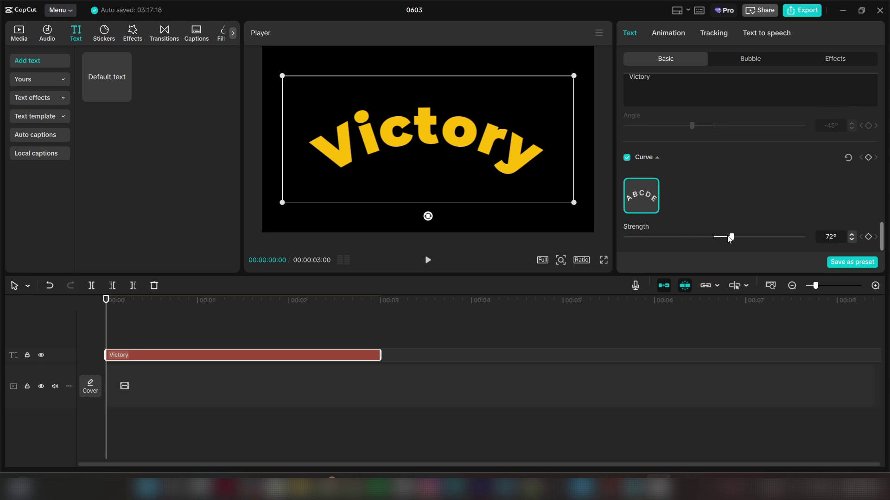
mouse_move(728, 238)
left_mouse_down()
mouse_move(801, 237)
mouse_move(686, 237)
mouse_move(716, 237)
left_mouse_up()
left_click(627, 157)
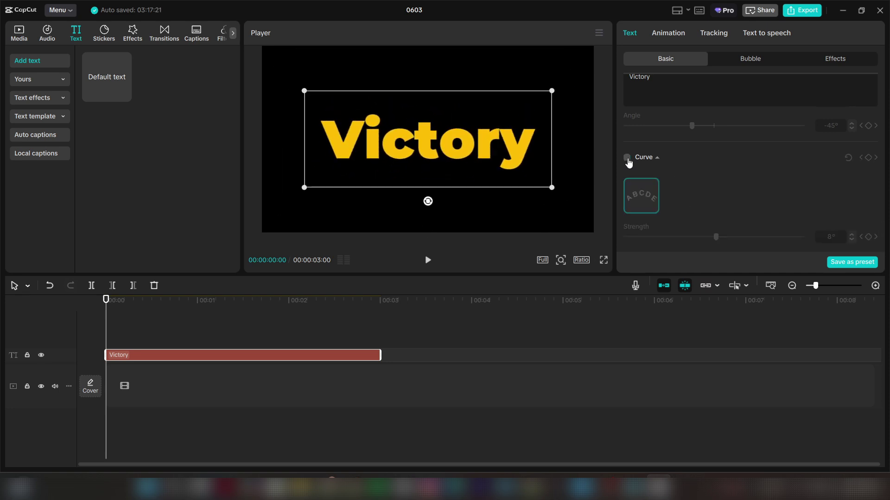
Step: Browse the bubble styles and text effects available for the Victory text and return to its basic settings
scroll(745, 151, "up", 5)
scroll(736, 111, "up", 3)
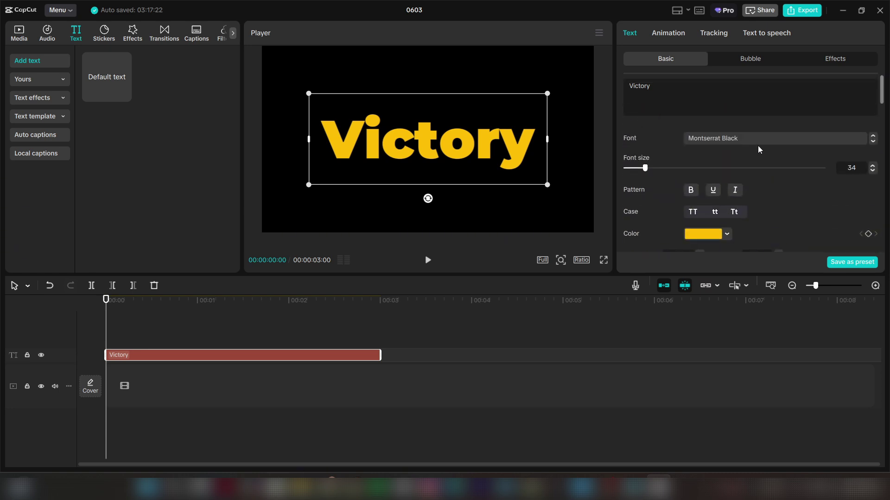
left_click(751, 61)
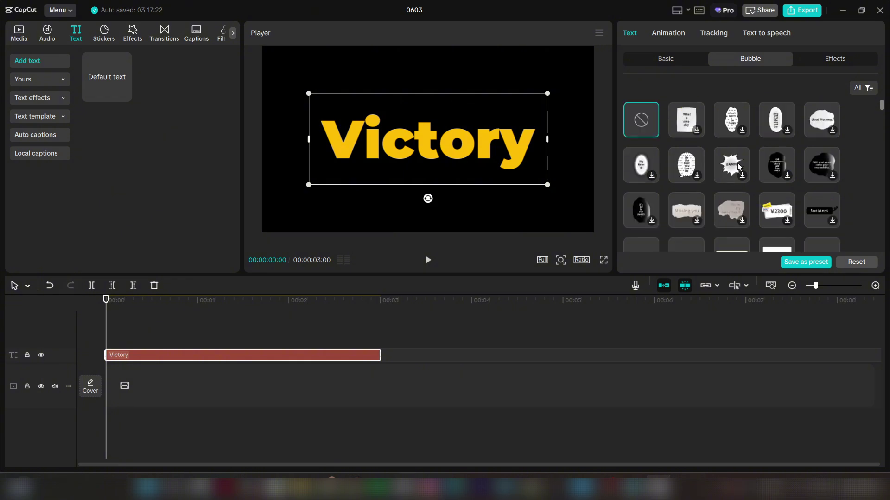
left_click(832, 60)
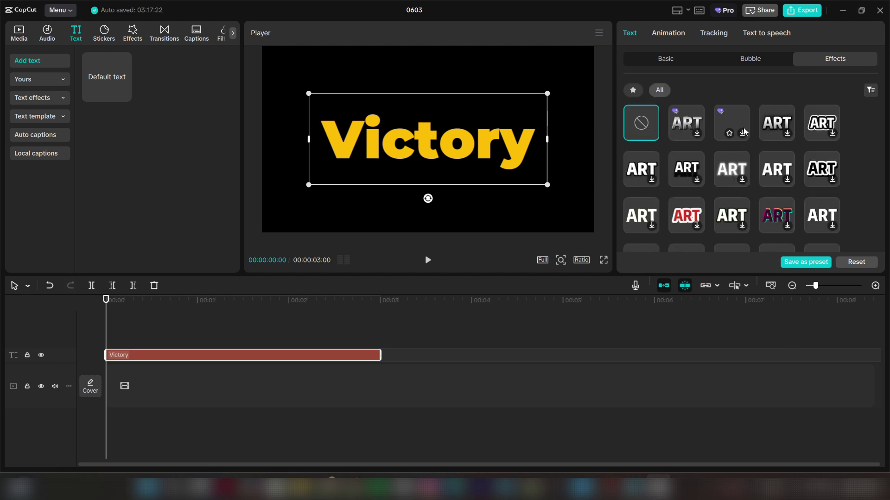
scroll(760, 161, "down", 2)
scroll(760, 161, "up", 2)
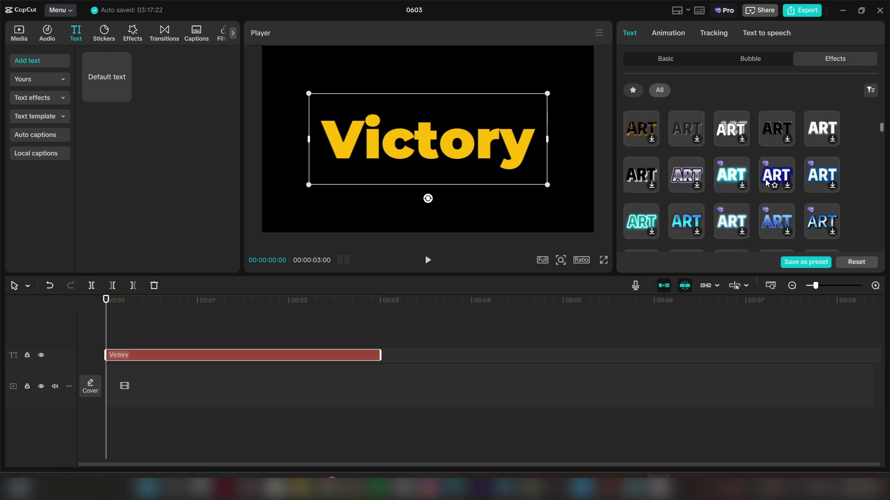
left_click(629, 63)
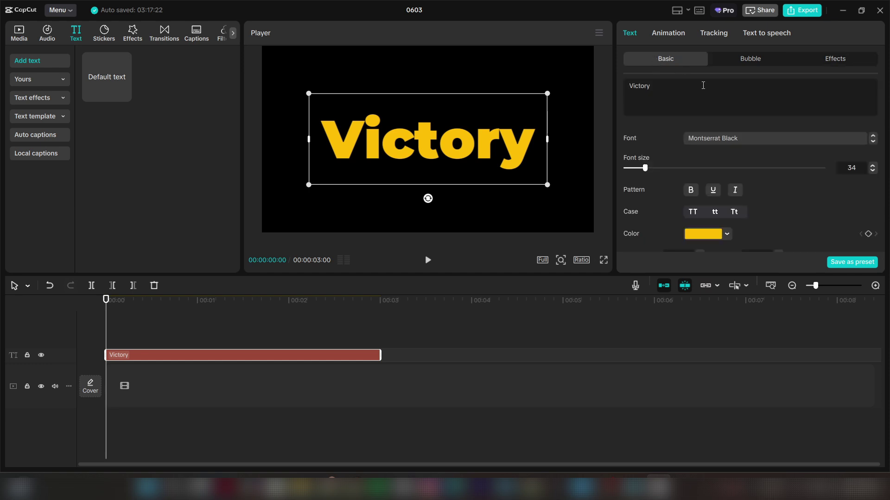
Step: Try the Fade In, Type 2, Mini Zoom and Squeeze entrance animations on the Victory text, leaving none applied
left_click(667, 32)
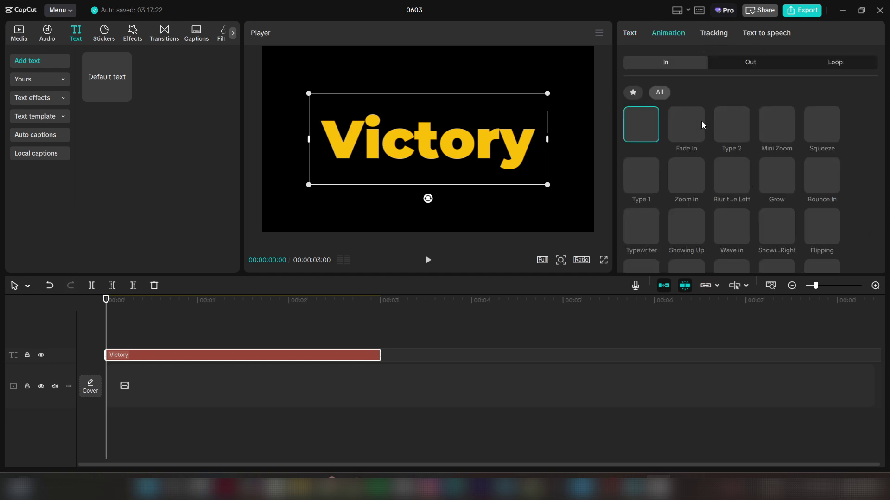
left_click(689, 131)
left_click(717, 127)
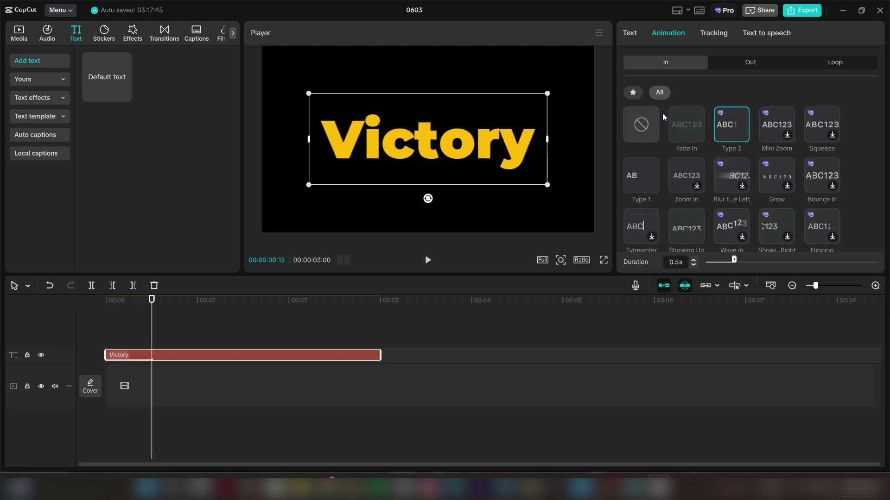
left_click(778, 119)
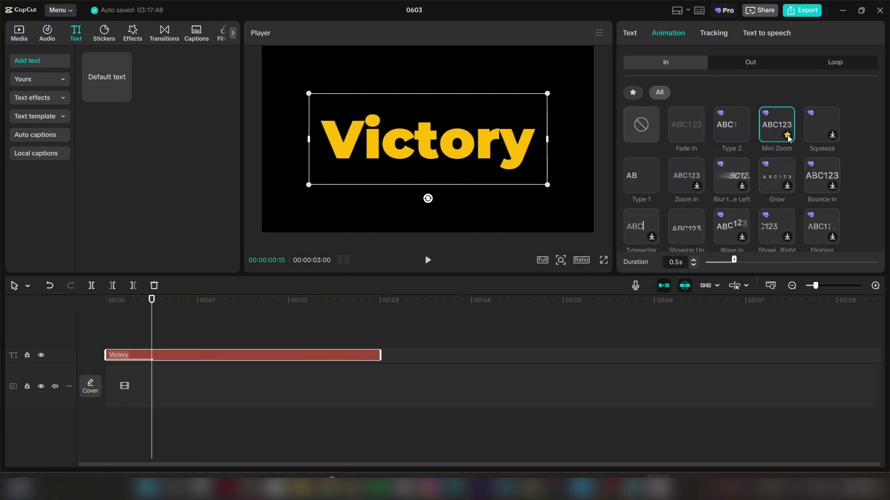
left_click(817, 128)
scroll(747, 200, "down", 5)
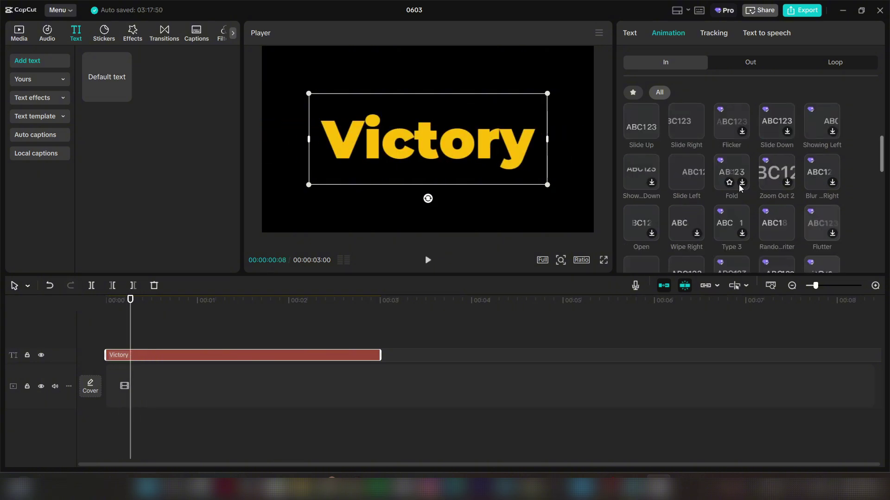
scroll(760, 176, "up", 5)
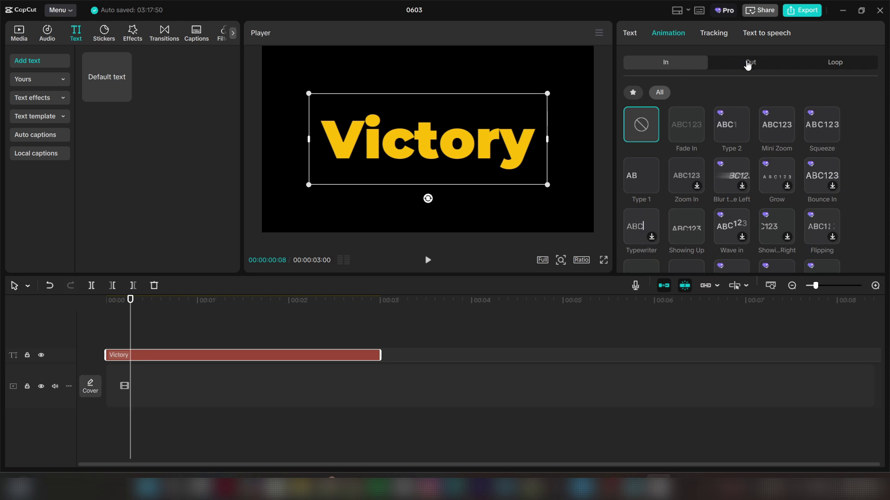
Step: Try the Flicker exit animation on the Victory text, remove it, and look over the loop animations
left_click(748, 64)
left_click(741, 126)
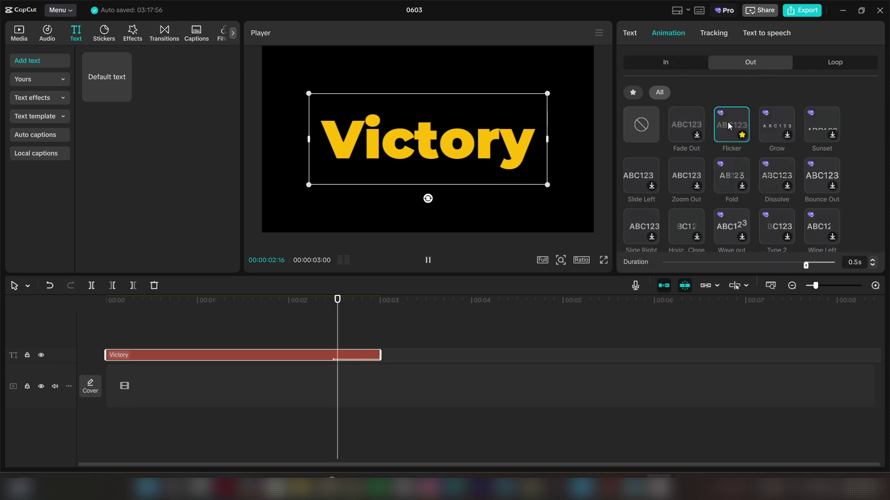
left_click(641, 124)
left_click(832, 64)
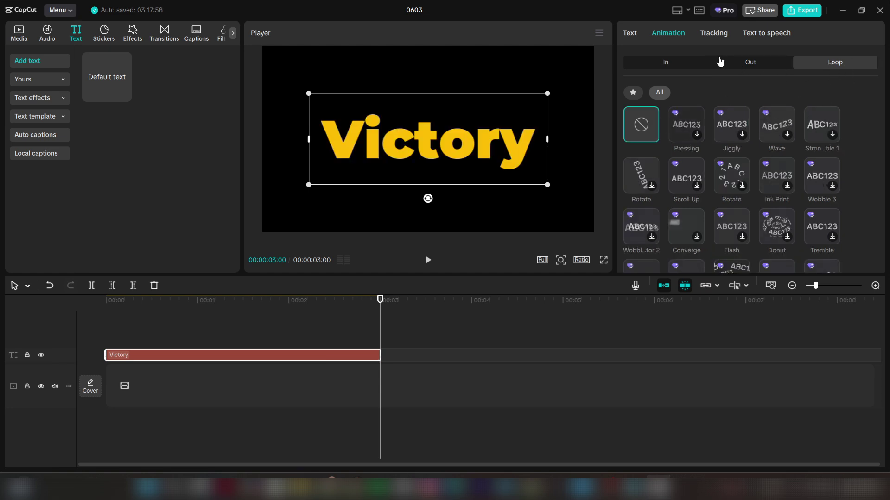
left_click(669, 63)
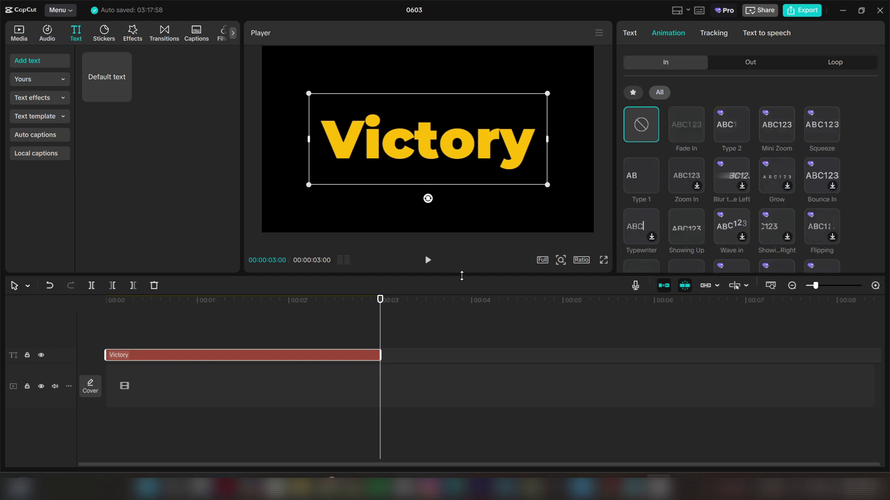
Step: Deselect the Victory clip, enlarge the timeline area, and return the playhead to the start
left_click(305, 341)
left_click(301, 300)
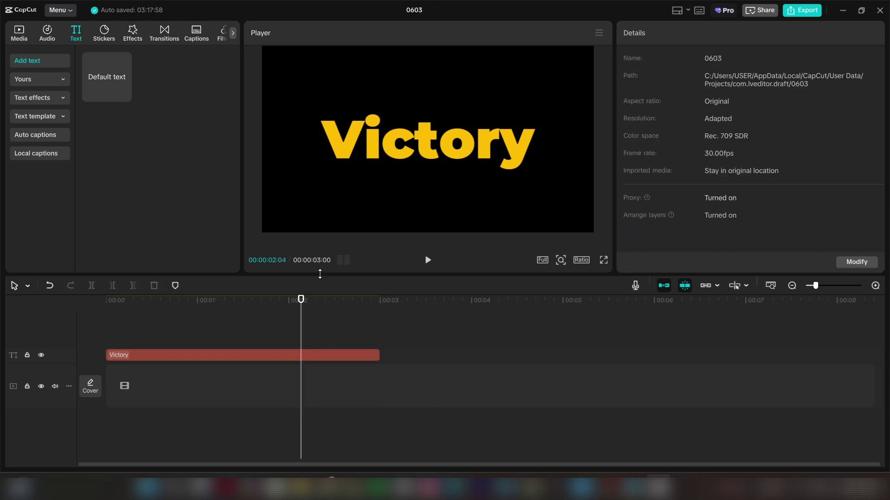
left_click_drag(320, 274, 323, 221)
left_click_drag(254, 289, 82, 293)
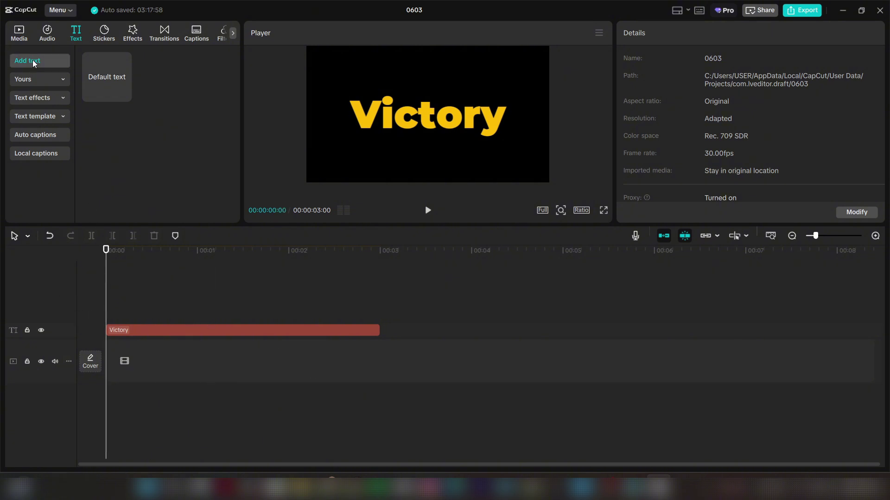
Step: Browse the saved text favorites, the trending text effects and the trending text templates
left_click(48, 79)
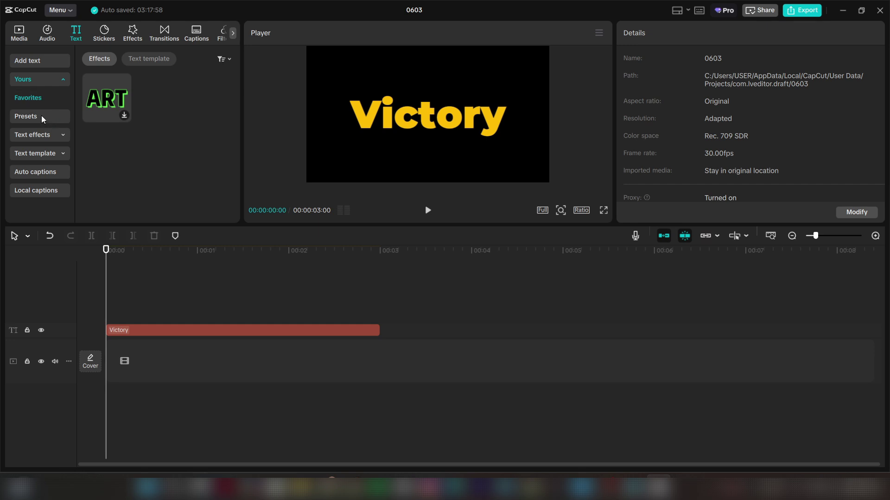
left_click(51, 135)
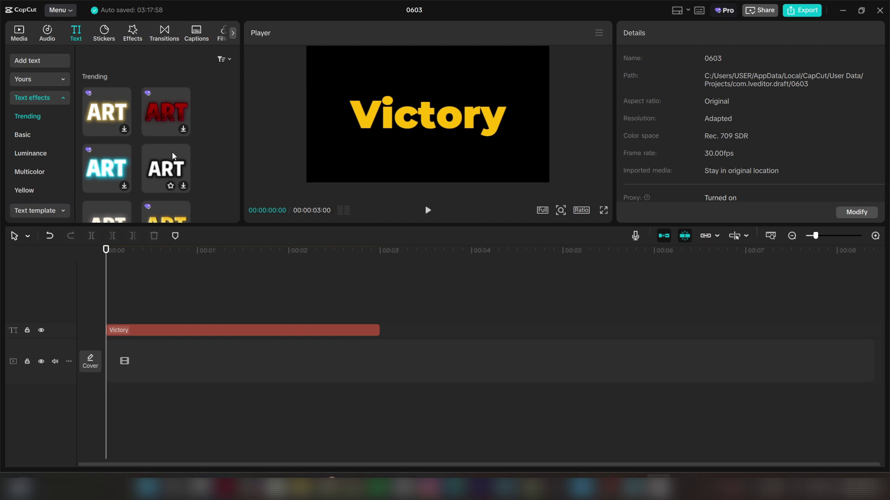
left_click(57, 96)
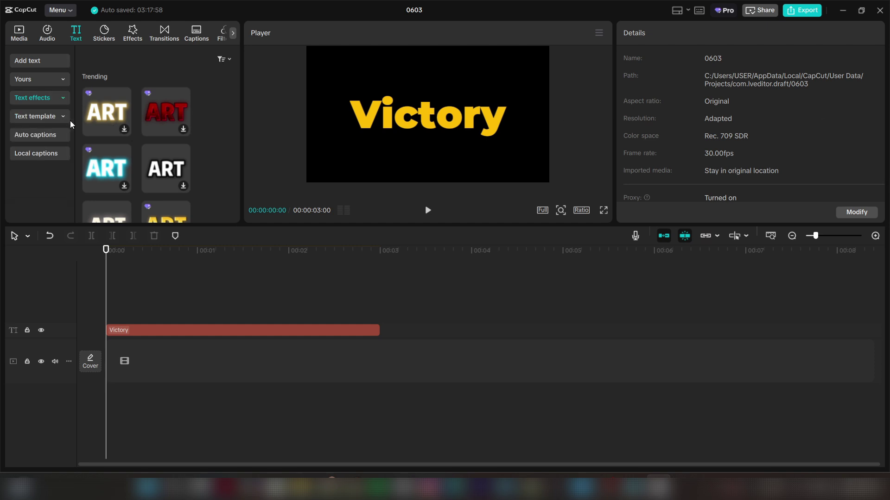
left_click(49, 119)
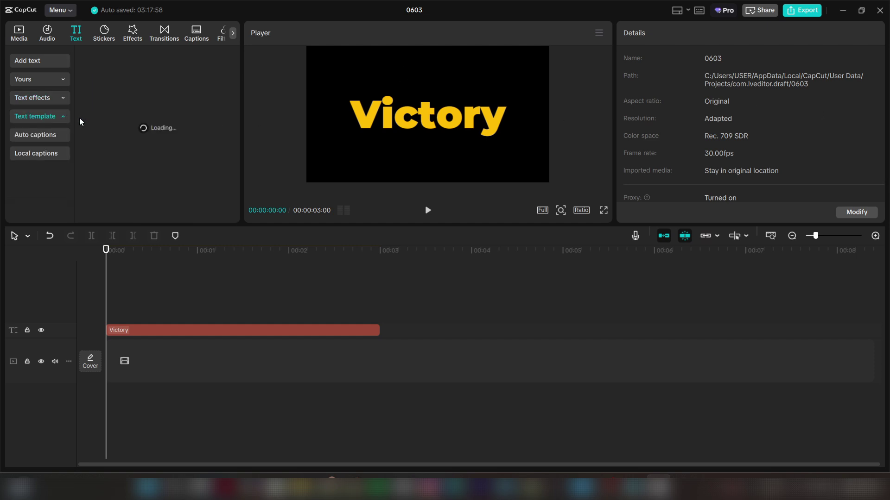
left_click(55, 118)
left_click(54, 118)
scroll(139, 127, "down", 5)
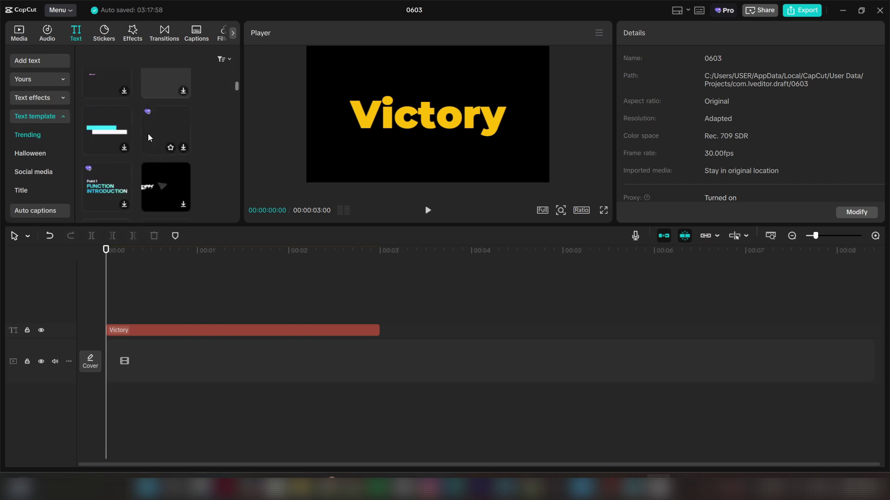
scroll(149, 135, "up", 5)
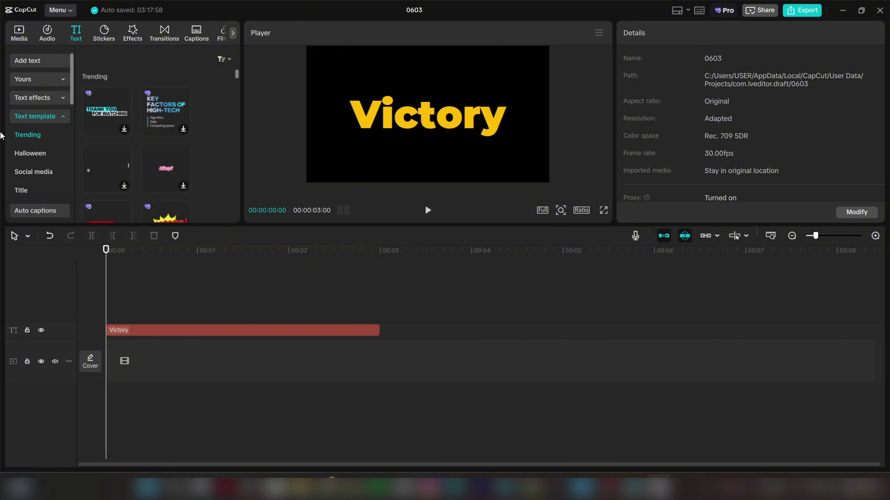
Step: Examine the auto captions language settings and the local captions file import option
left_click(49, 120)
left_click(49, 131)
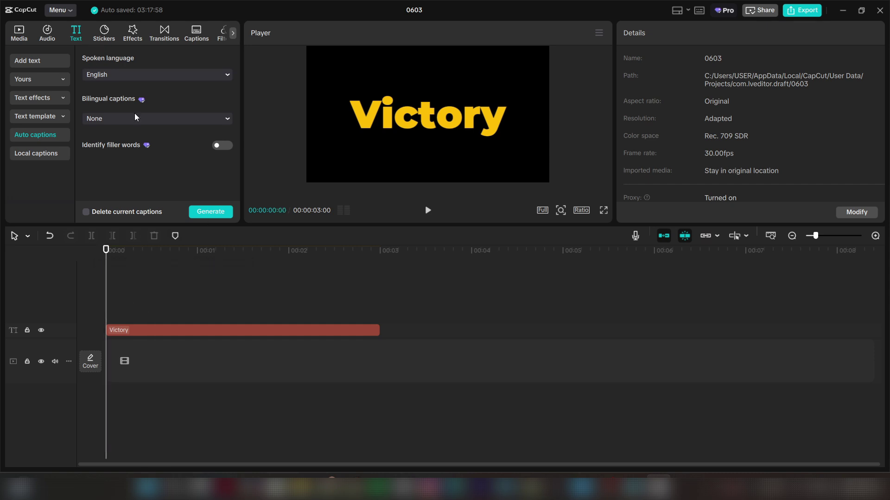
left_click(208, 212)
left_click(46, 155)
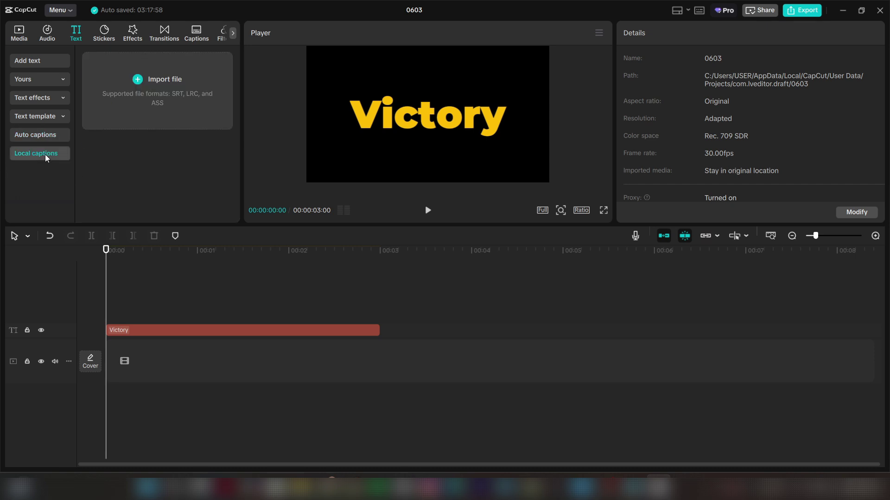
left_click(47, 62)
Step: Add the first trending Subscribe sticker to the timeline above the Victory clip, starting at 00:00
left_click(103, 32)
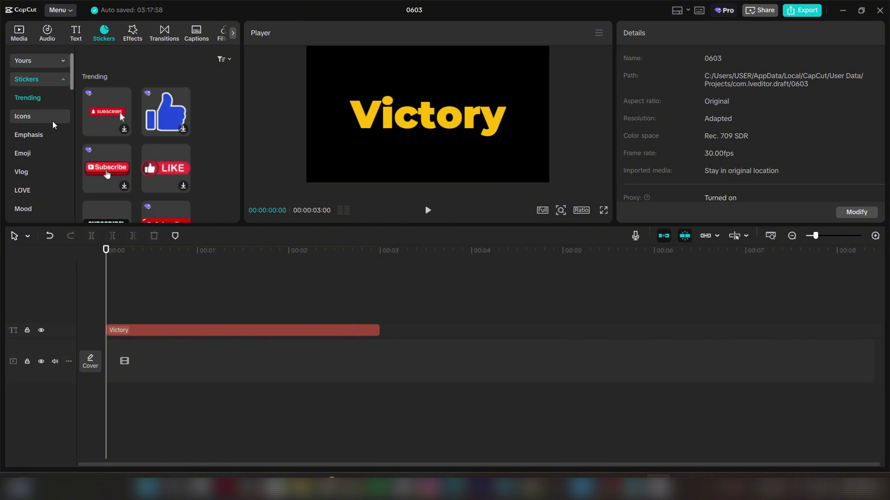
left_click_drag(107, 111, 107, 309)
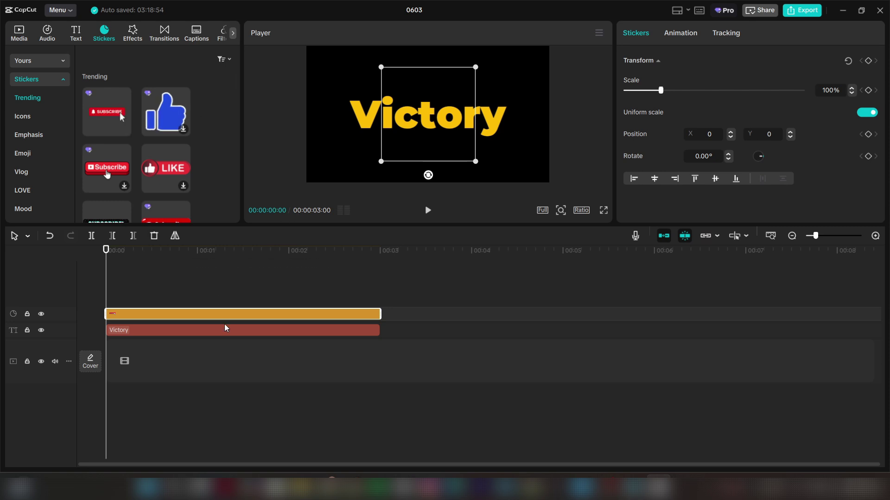
Step: Skim through the Subscribe sticker on the timeline and delete it from above the Victory clip
left_click(130, 295)
left_click_drag(130, 295, 255, 299)
left_click(254, 317)
key("Delete")
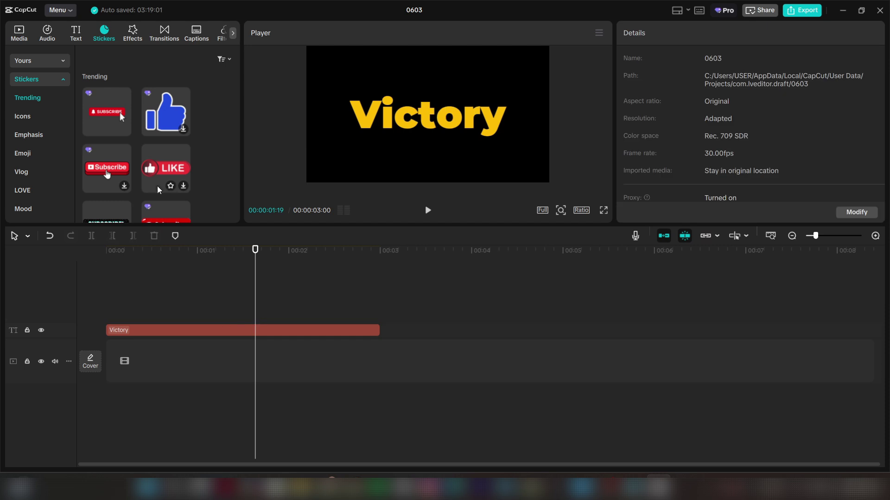
Step: Preview the thumbs-up sticker and add the white cursor sticker from the favorites to the timeline above the Victory clip
left_click(157, 110)
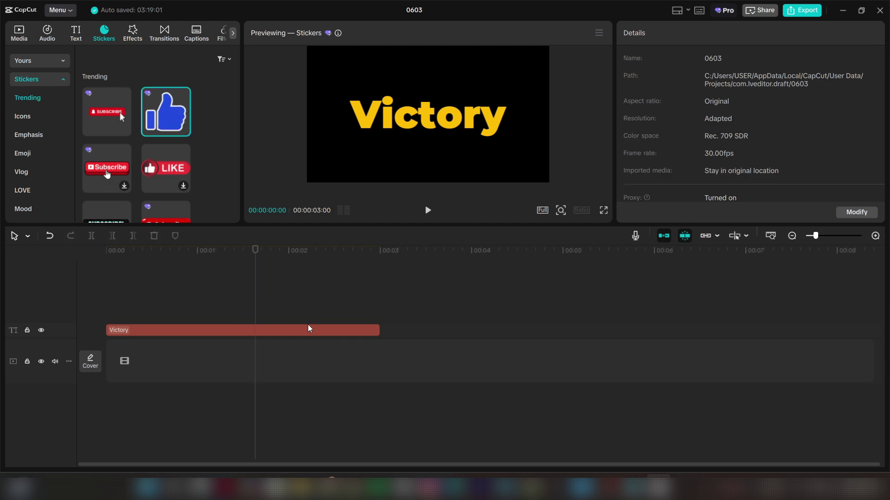
left_click(227, 311)
left_click(31, 60)
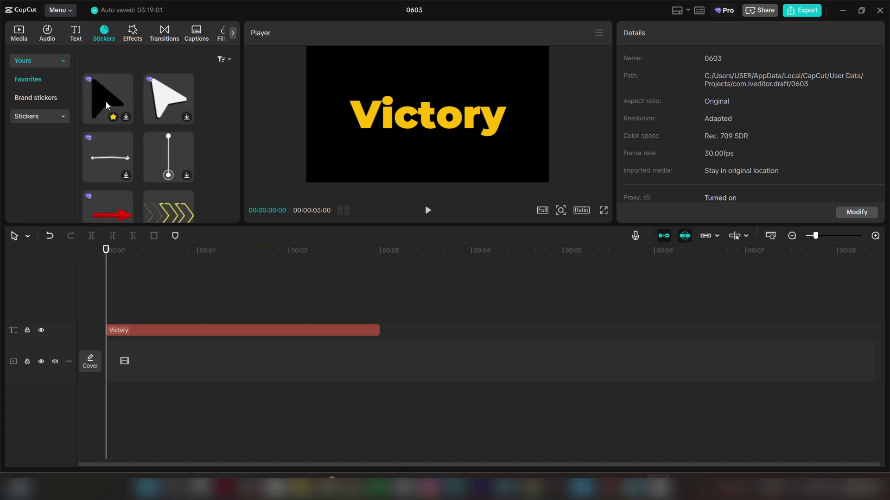
left_click(108, 98)
left_click_drag(160, 99, 110, 302)
left_click(154, 304)
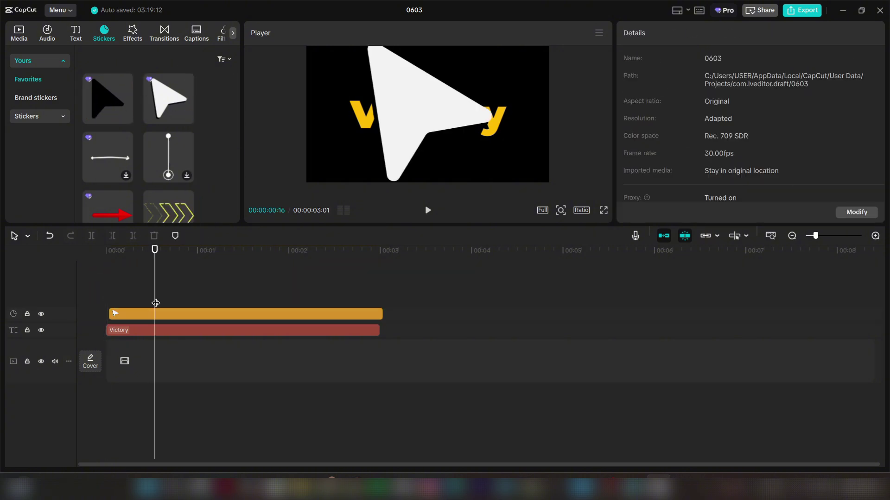
Step: Scale the white cursor sticker to 30% and place it over the end of the word Victory at about X 701, Y -343
left_click(155, 313)
left_click_drag(507, 181, 488, 135)
left_click_drag(459, 91, 477, 153)
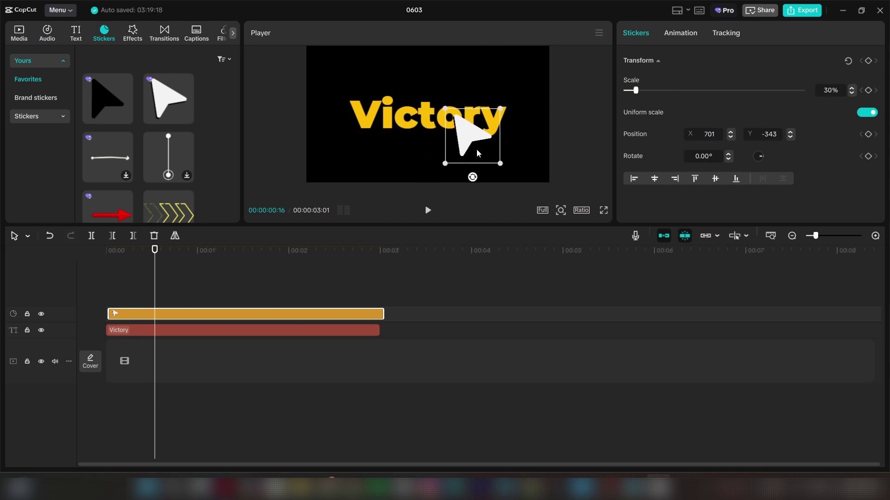
left_click(121, 321)
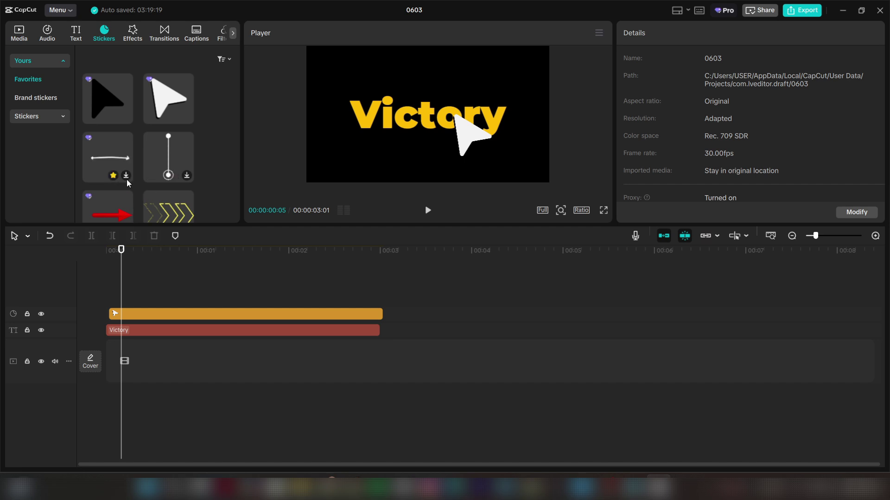
Step: Preview the red arrow sticker from the favorites, and delete the white cursor sticker from the timeline
scroll(126, 180, "down", 1)
left_click(118, 172)
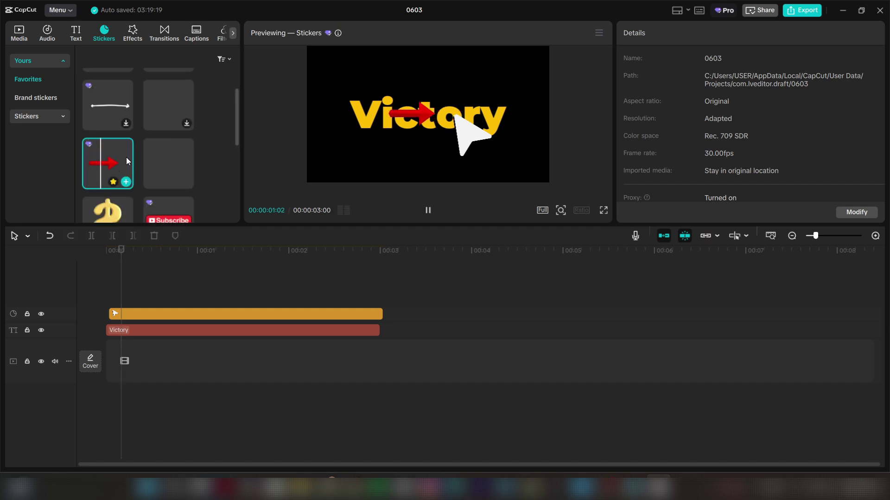
left_click(271, 309)
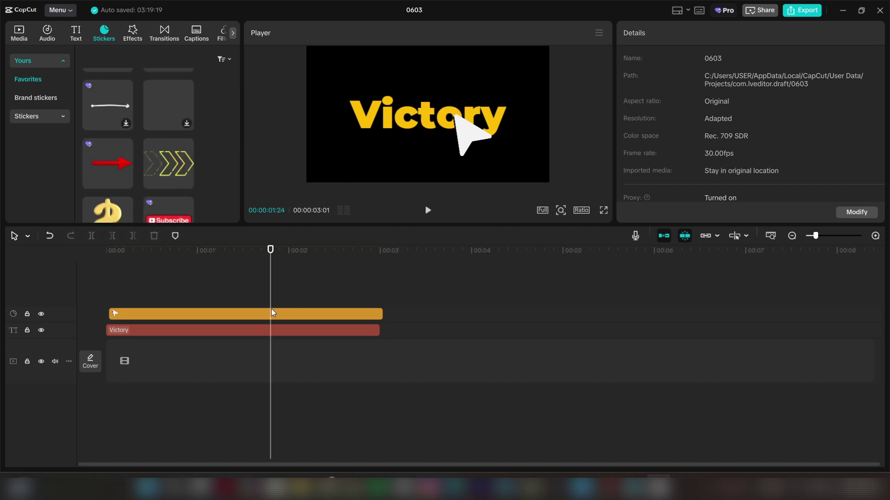
left_click(271, 309)
key("Delete")
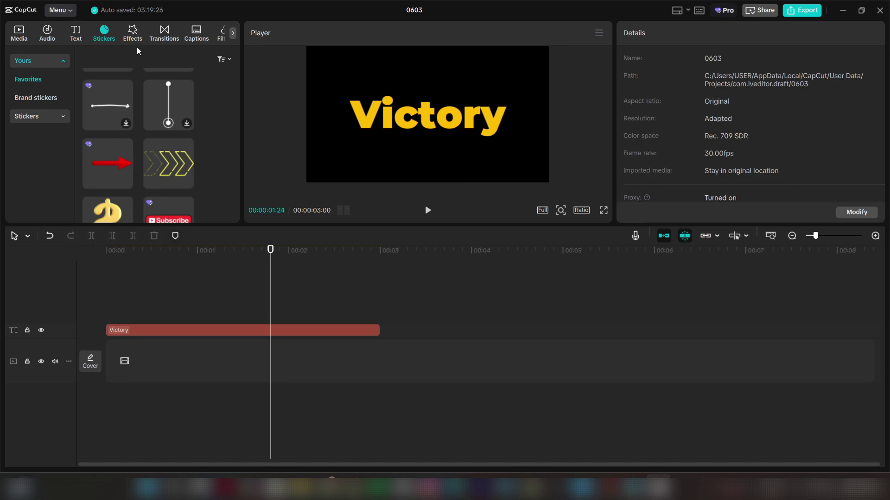
Step: Browse the trending video effects and the list of video effect categories
left_click(133, 34)
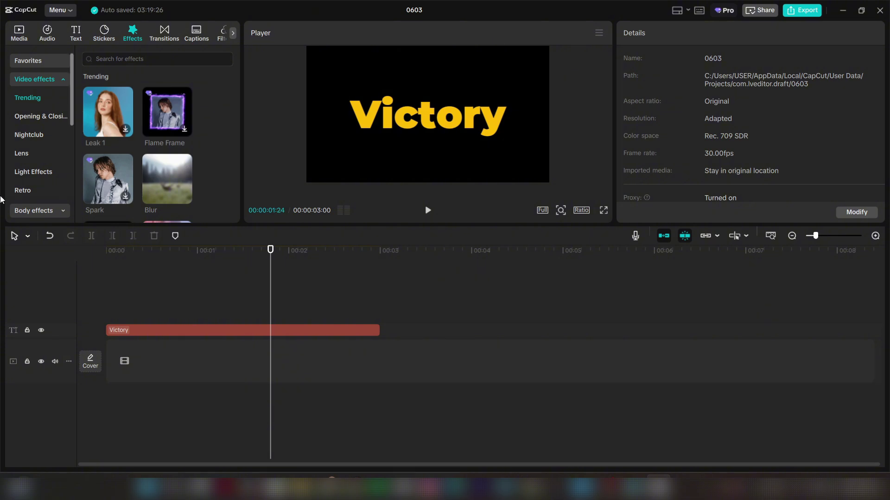
scroll(65, 124, "down", 6)
scroll(54, 151, "up", 5)
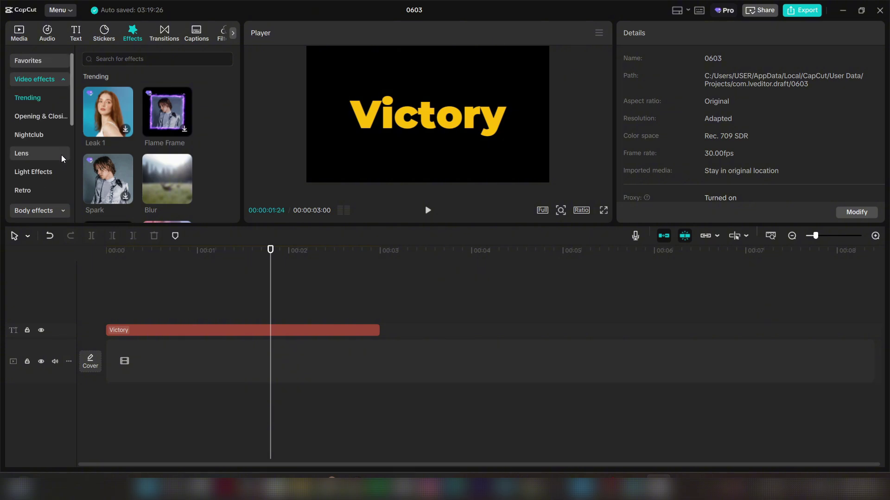
left_click(62, 80)
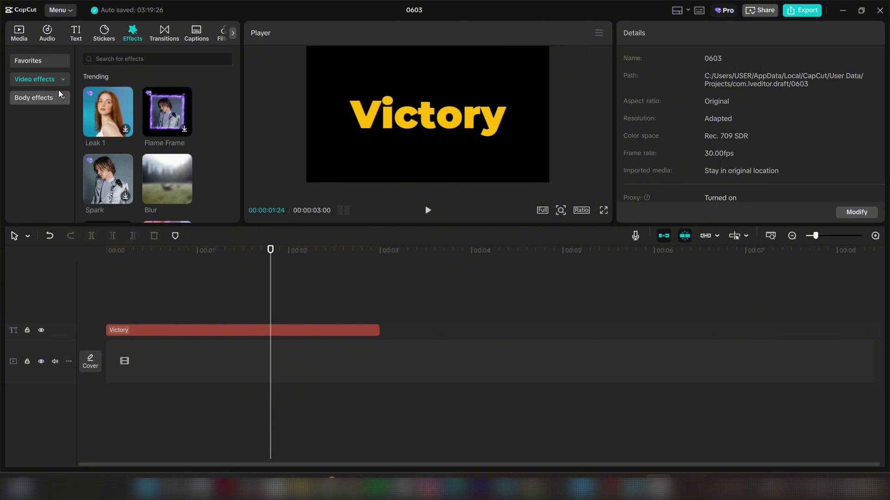
left_click(64, 79)
Step: Show the favorite effects and enlarge the effects library in width and height
left_click(56, 62)
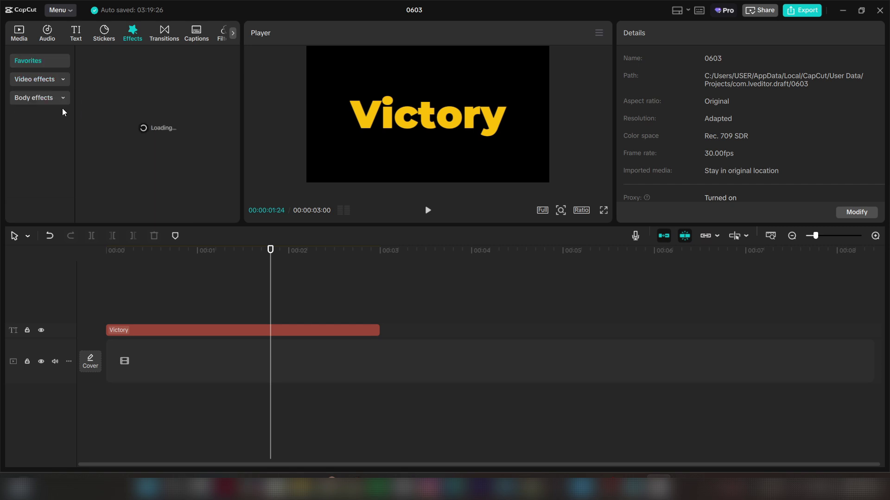
left_click_drag(240, 100, 320, 103)
left_click_drag(236, 226, 236, 272)
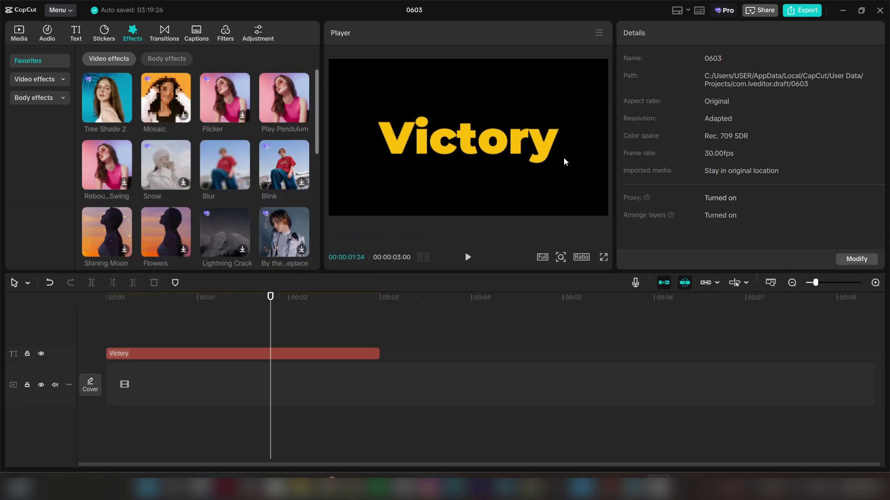
Step: Add the Tree Shade 2 effect above the Victory clip and delete it again from the timeline
mouse_move(123, 108)
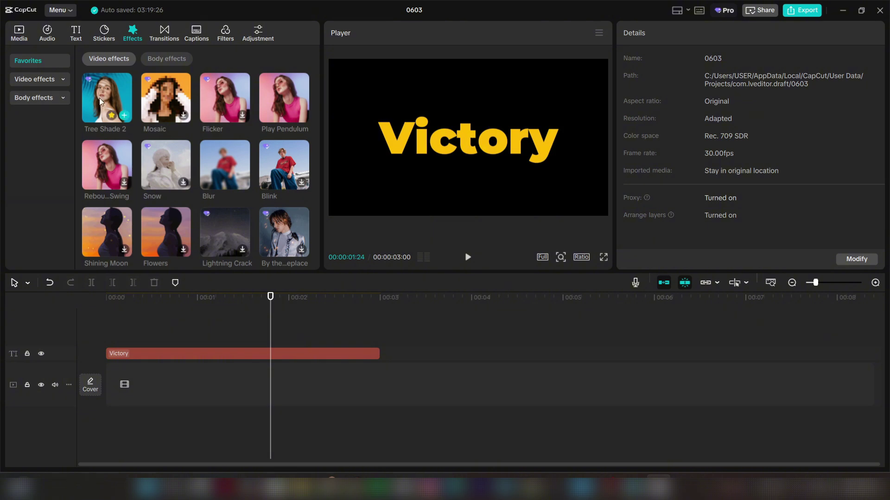
left_click_drag(99, 98, 116, 338)
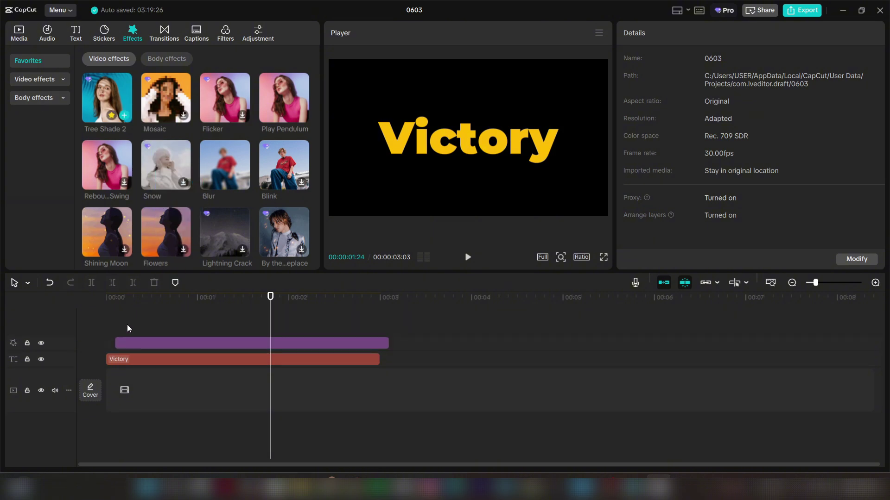
left_click(127, 324)
left_click(137, 346)
key("Delete")
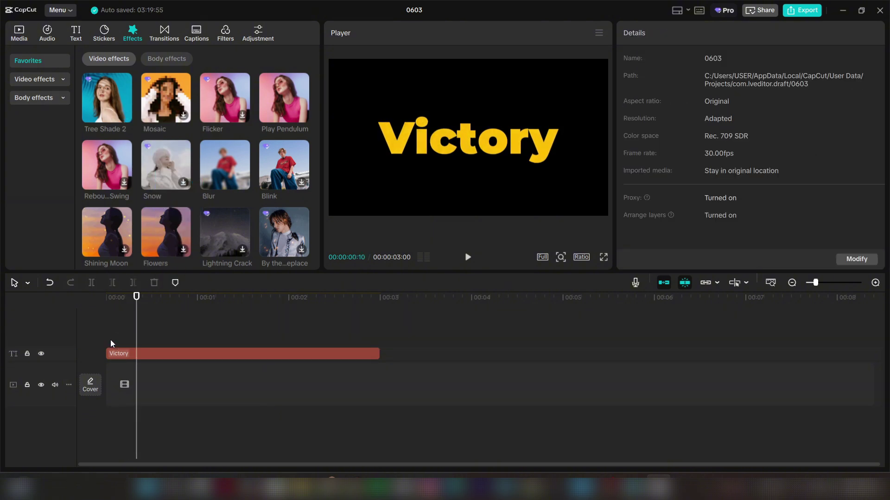
Step: Return the playhead to the start and look through the favorite video effects
left_click(106, 338)
scroll(189, 143, "down", 10)
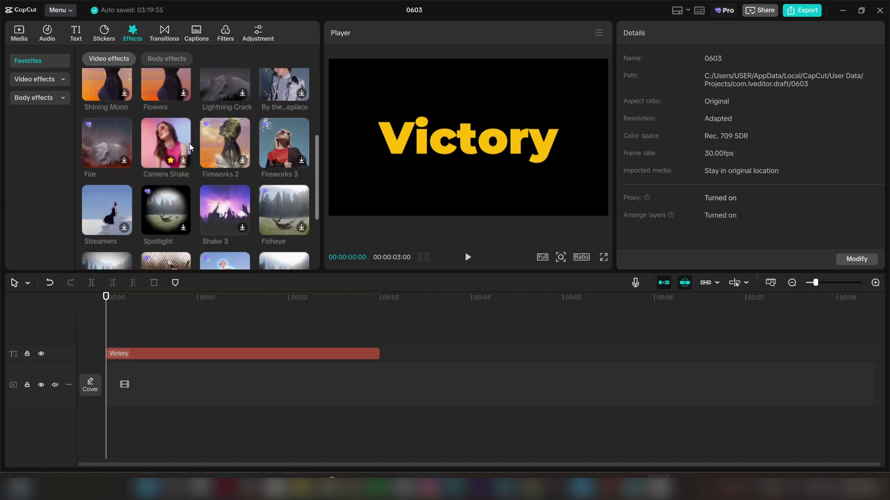
scroll(189, 144, "up", 10)
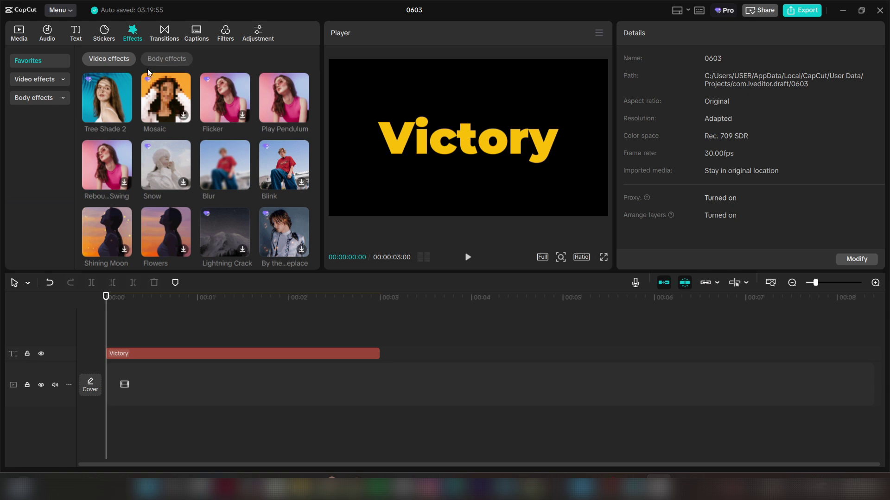
Step: Search the video effects for "blur", look through the matches, and return to the favorite effects
left_click(61, 76)
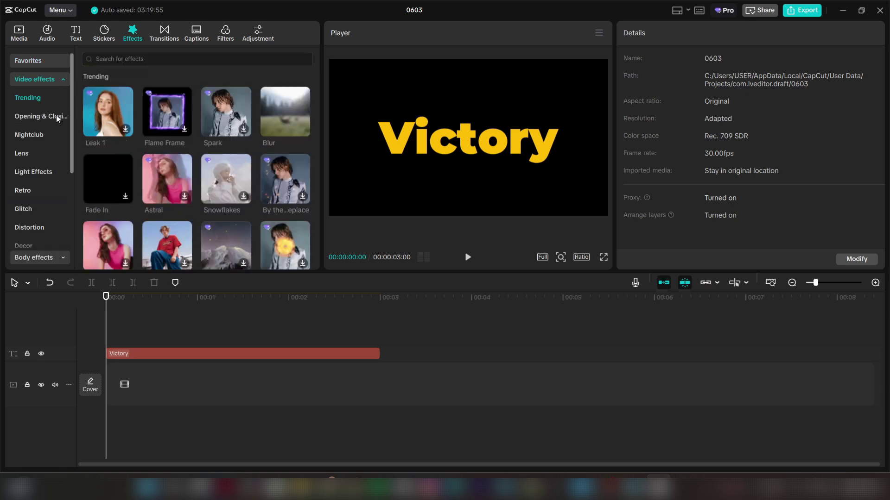
left_click(109, 59)
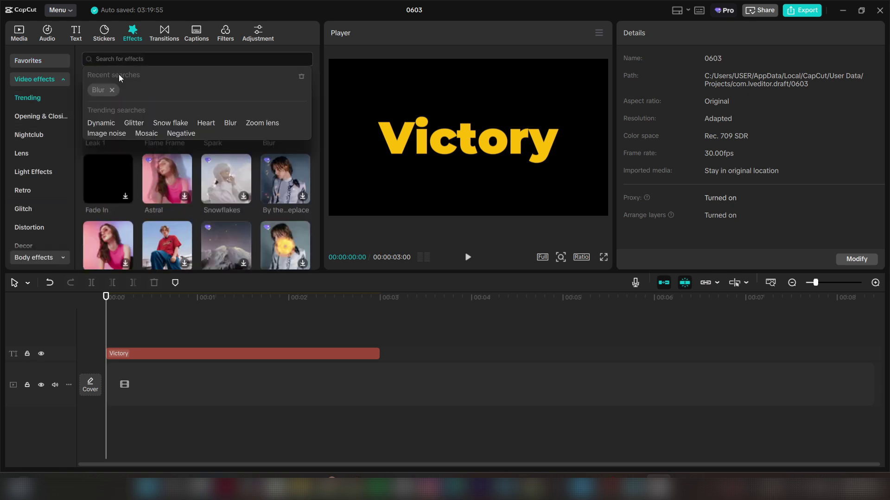
type("blue")
key("BackSpace")
type("r")
key("Return")
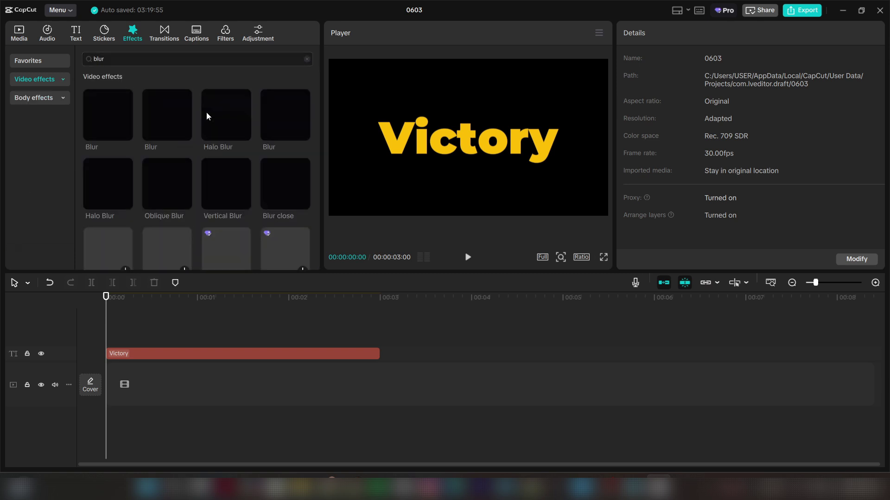
scroll(199, 152, "down", 5)
scroll(211, 164, "up", 4)
scroll(211, 164, "up", 1)
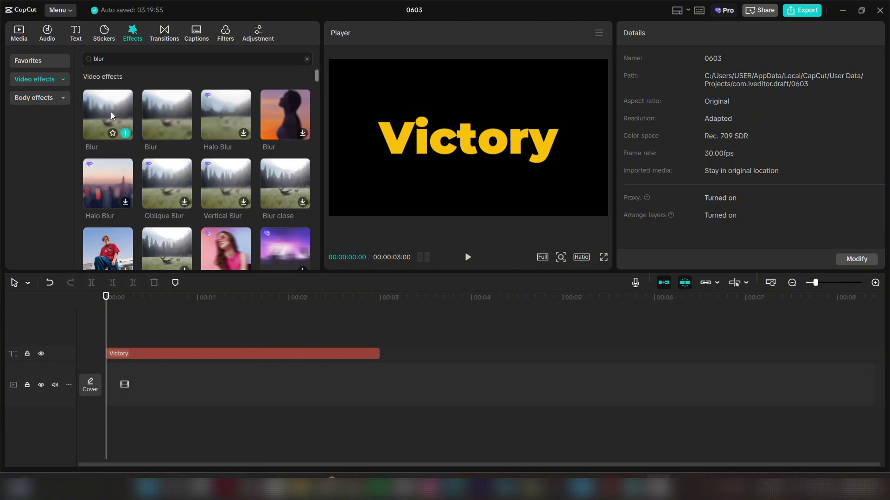
left_click(41, 62)
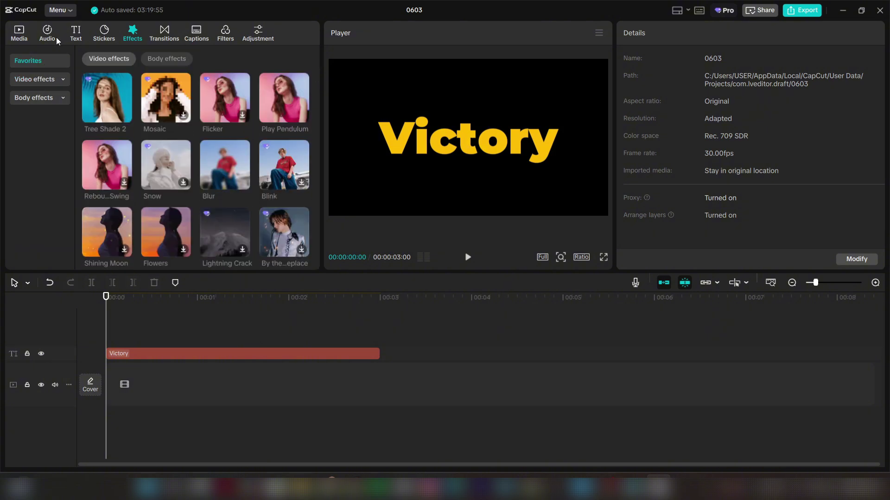
Step: Browse the overlay transitions and the saved favorite transitions
left_click(160, 31)
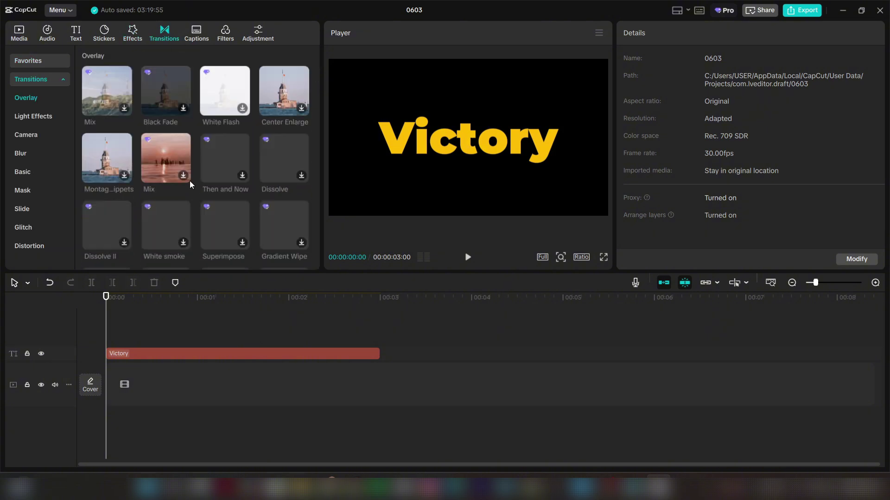
left_click(28, 65)
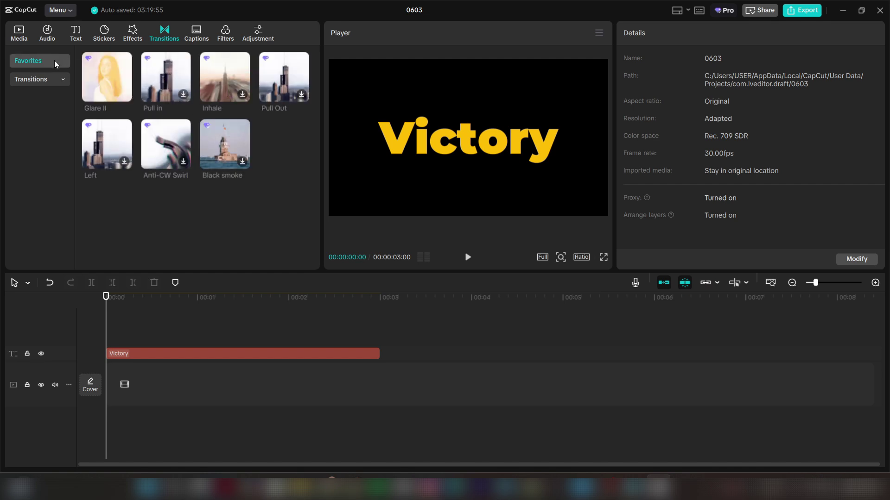
left_click(37, 78)
scroll(176, 149, "down", 5)
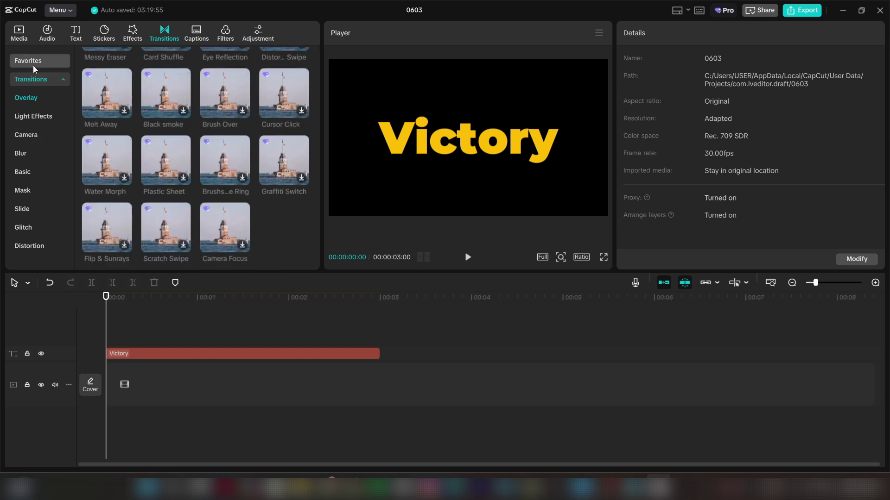
left_click(49, 65)
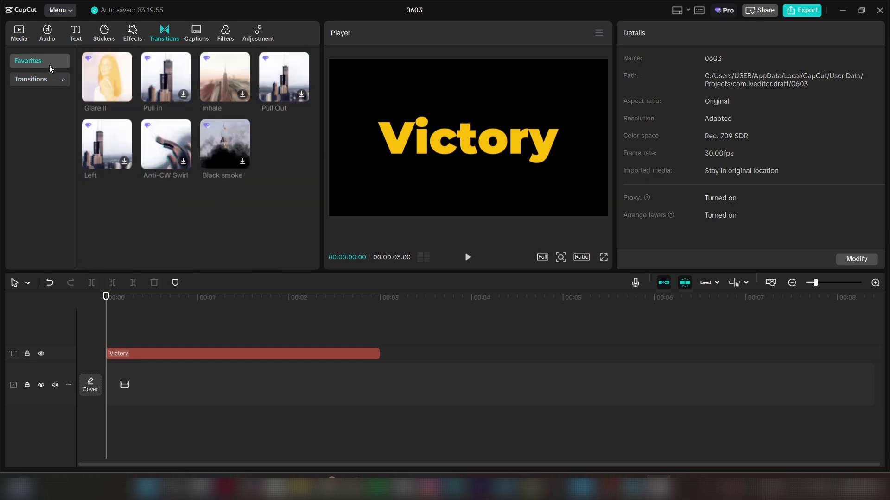
Step: Review the auto captions settings, the Life filters and the custom adjustment option
left_click(192, 36)
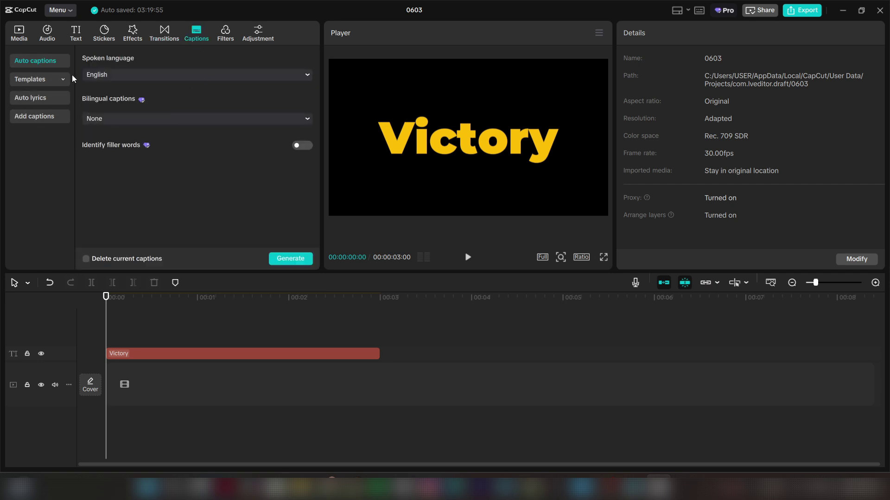
left_click(225, 37)
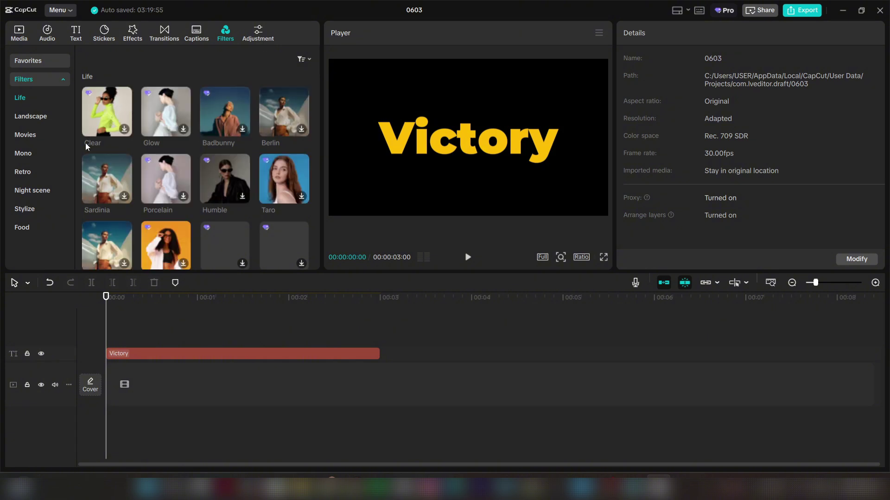
scroll(113, 147, "down", 1)
scroll(114, 146, "up", 1)
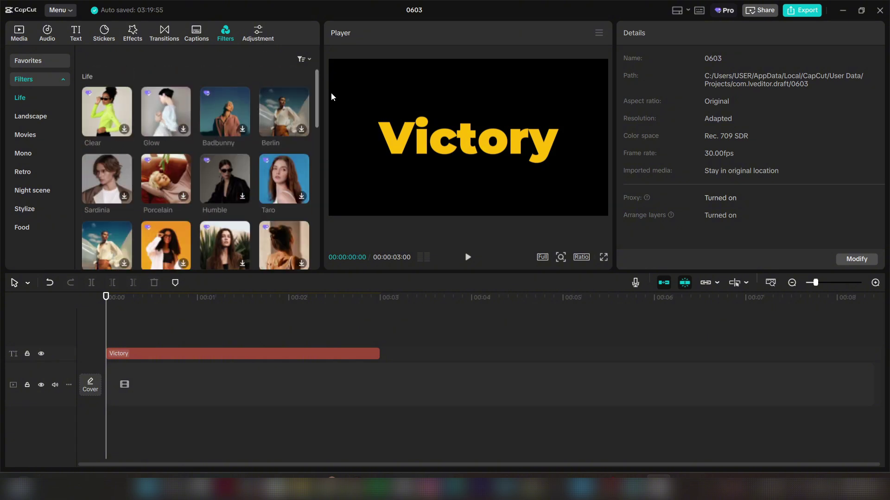
left_click(259, 34)
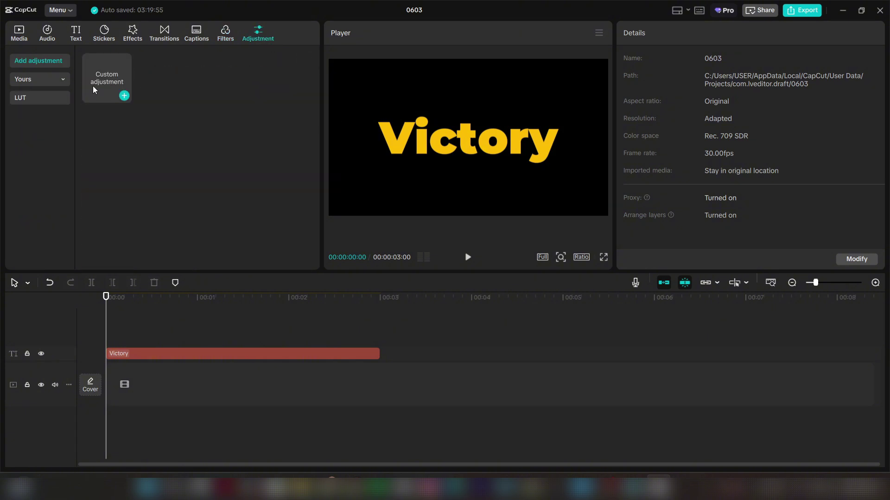
mouse_move(100, 89)
Step: Add the imported mp4 video of the man to the main track beneath the Victory clip, starting at 00:00
left_click(23, 35)
mouse_move(95, 112)
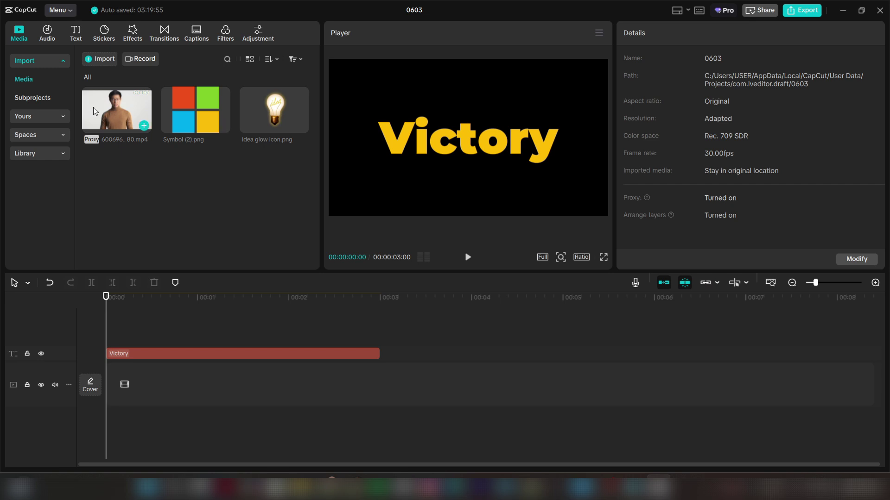
left_click_drag(95, 112, 116, 379)
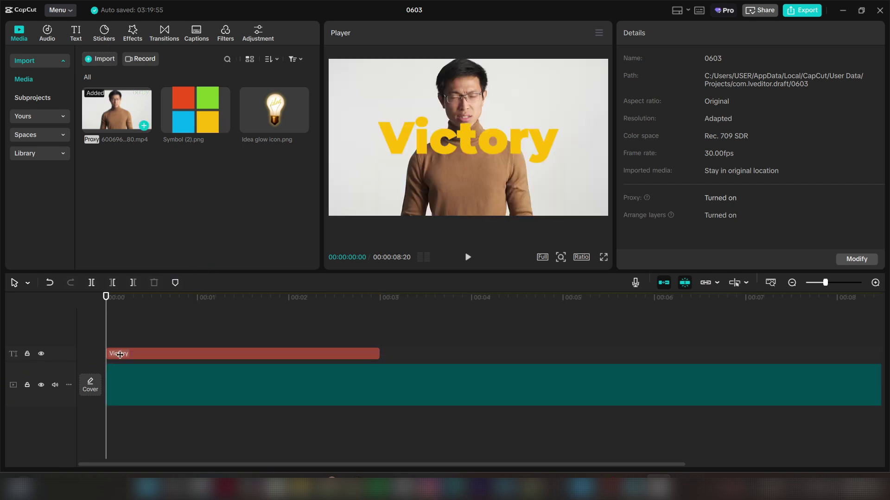
left_click(155, 320)
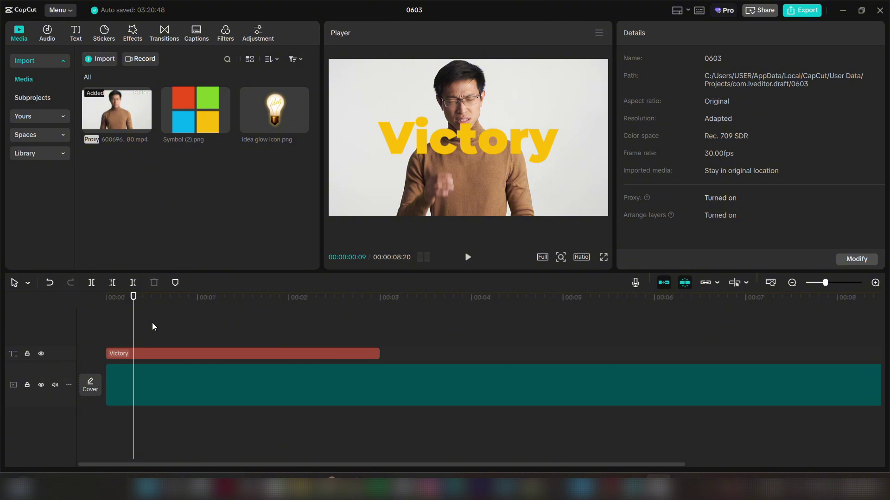
Step: Add a custom adjustment layer at 00:00 and place it between the Victory text clip and the man's video
left_click(112, 338)
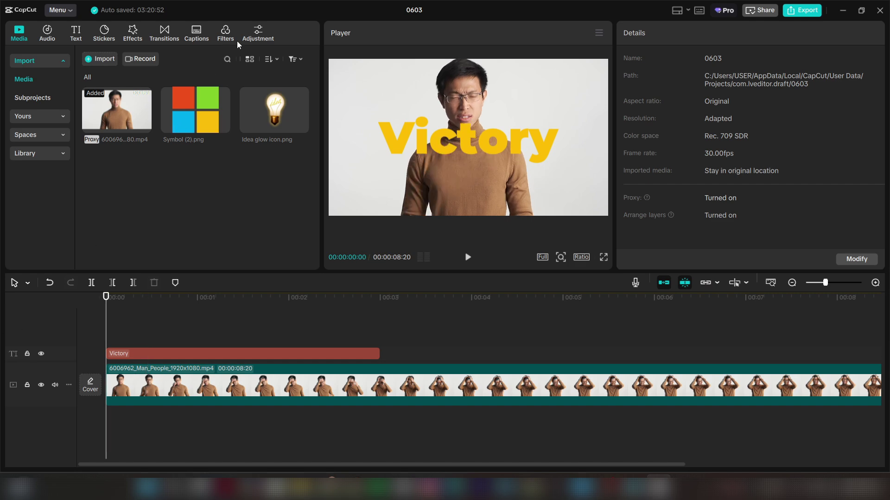
left_click(253, 40)
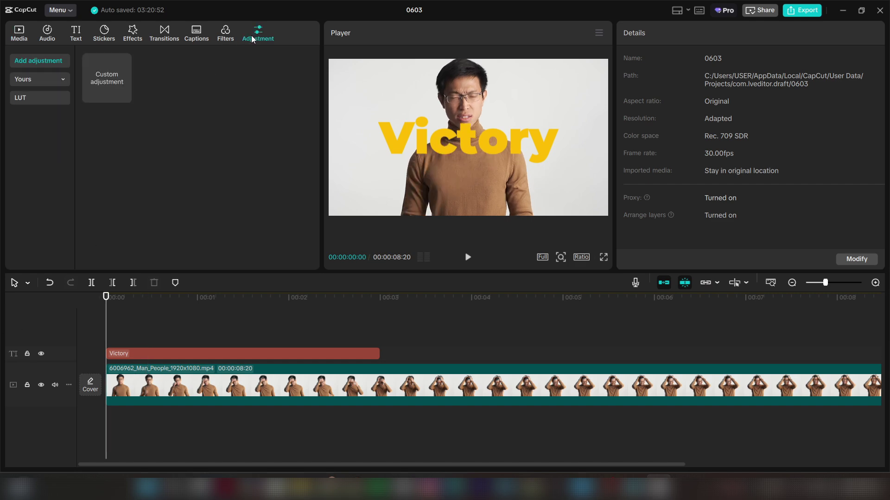
left_click(124, 96)
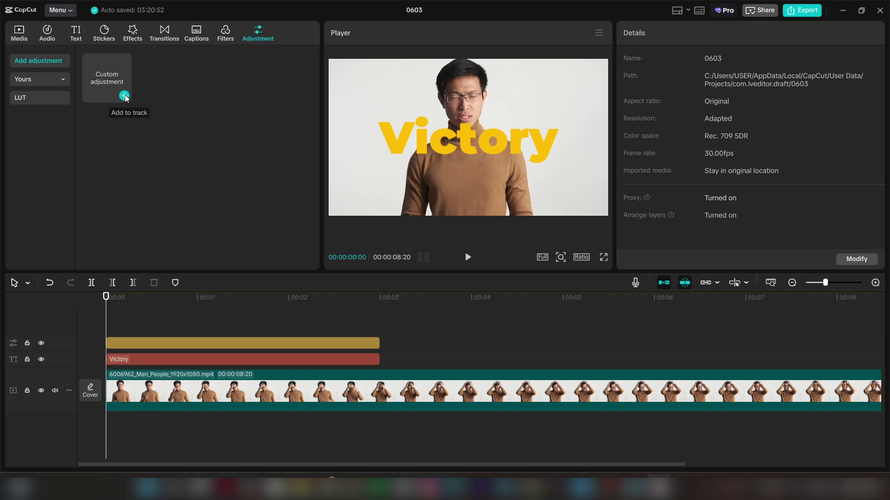
left_click(144, 343)
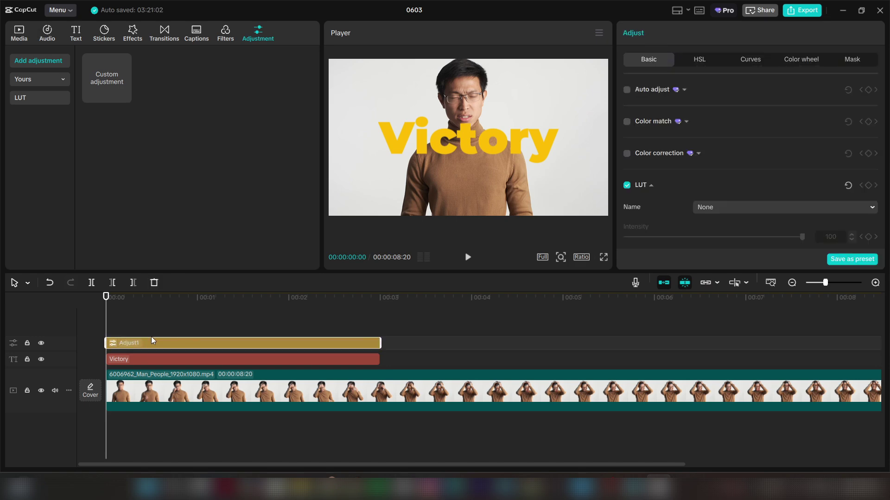
left_click_drag(165, 344, 163, 363)
left_click(155, 367)
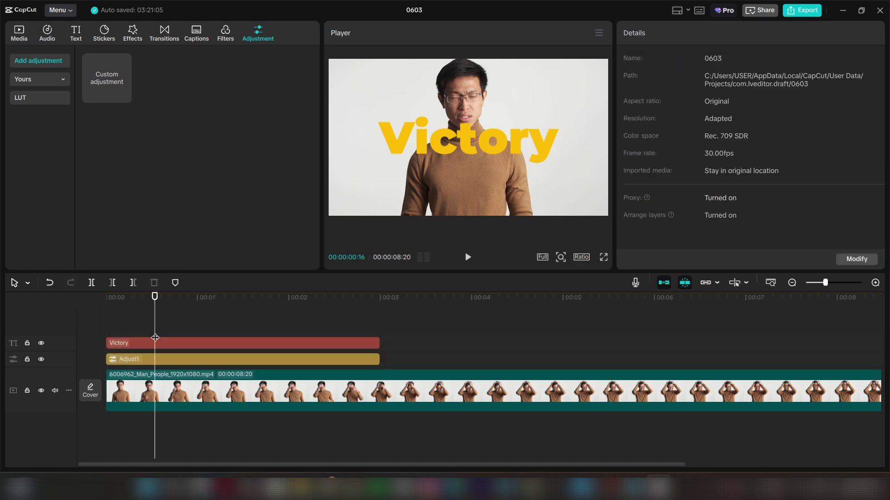
Step: Set Tint to 6 and Saturation to 6 on the adjustment layer
left_click(176, 367)
left_click(184, 363)
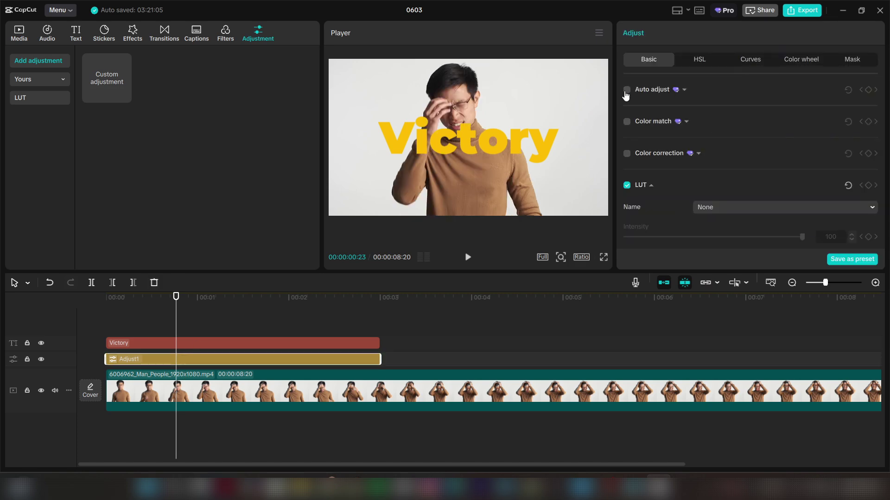
scroll(743, 153, "down", 5)
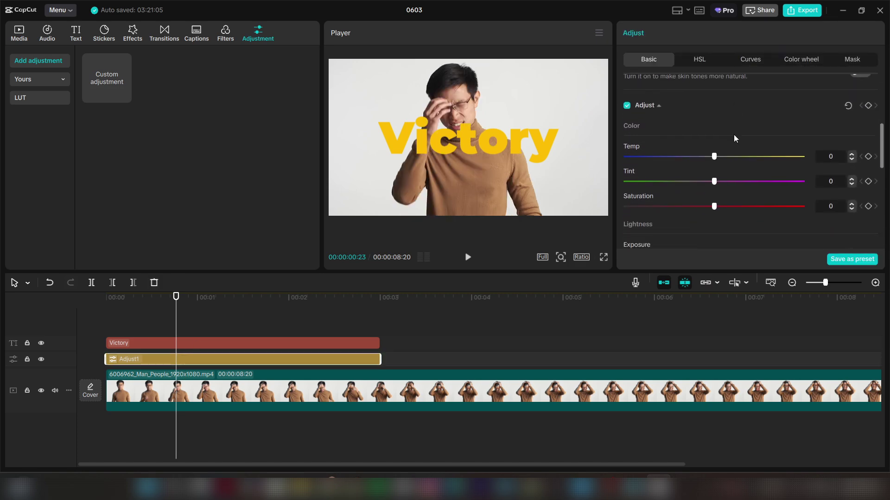
left_click_drag(712, 135, 661, 139)
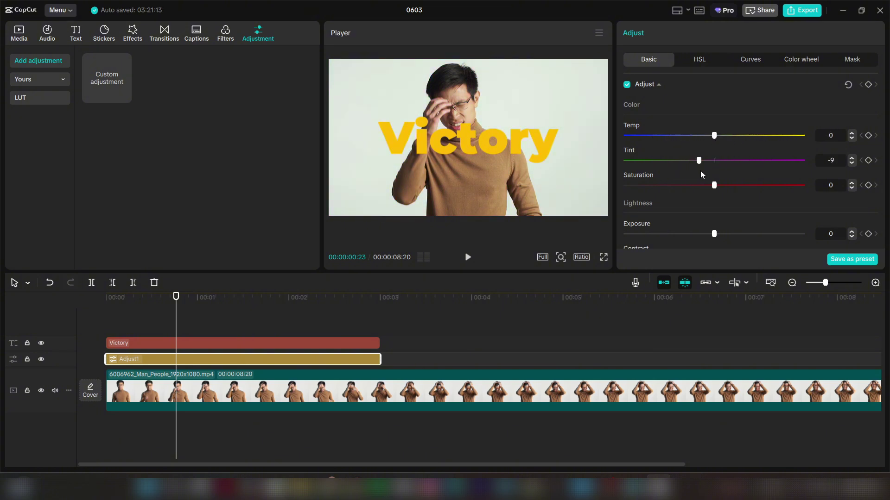
left_click_drag(713, 184, 675, 186)
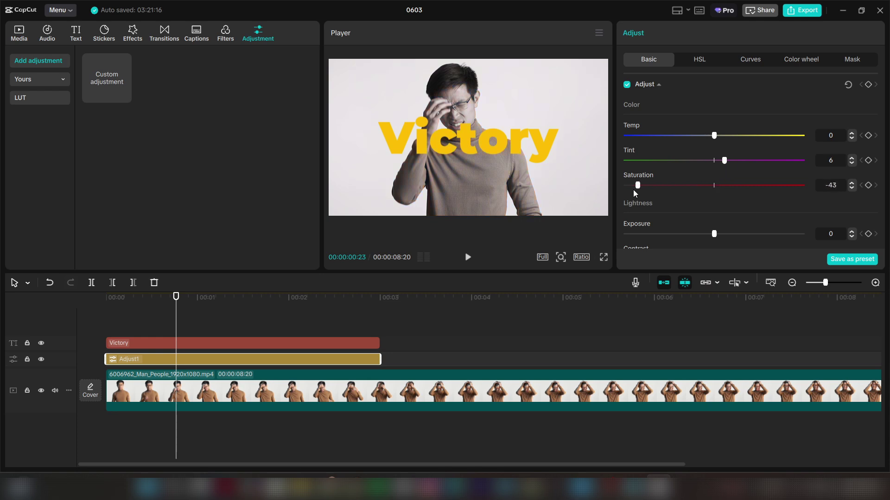
left_click_drag(776, 191, 711, 209)
scroll(724, 190, "down", 1)
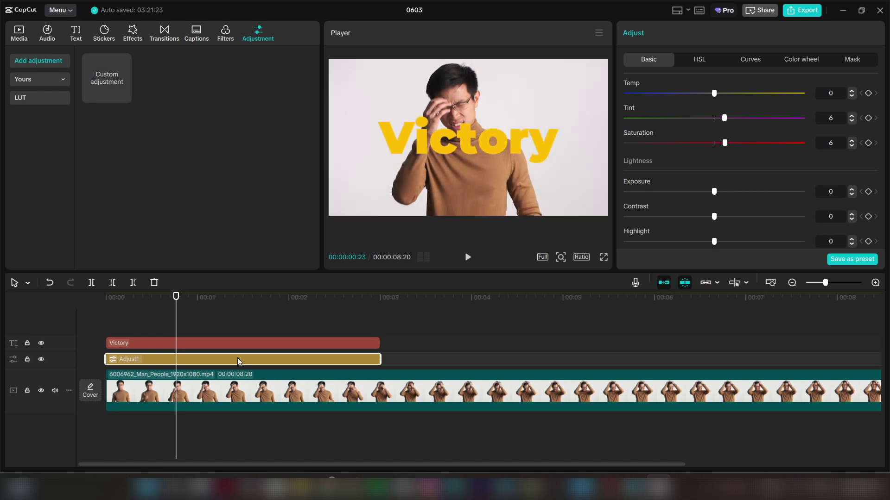
Step: Shift the adjustment layer slightly later along its track and bring it back to start at 00:00
left_click_drag(218, 357, 237, 359)
left_click(233, 392)
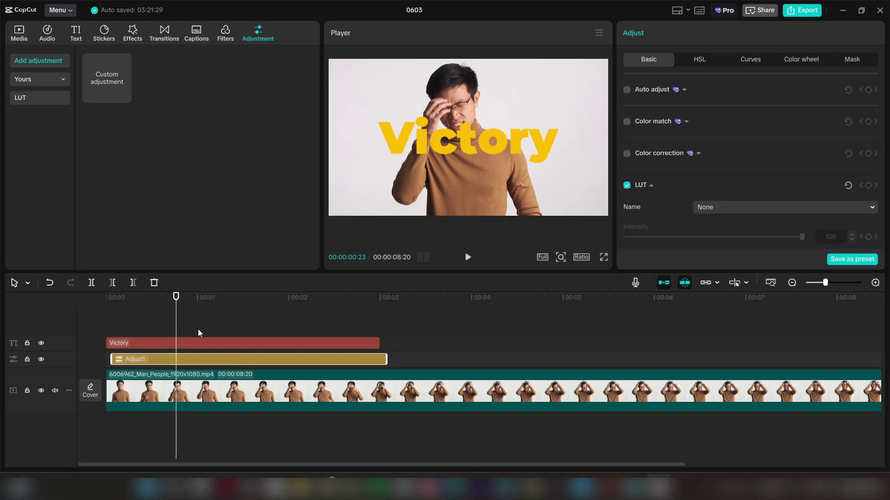
left_click(232, 327)
left_click_drag(231, 327, 120, 359)
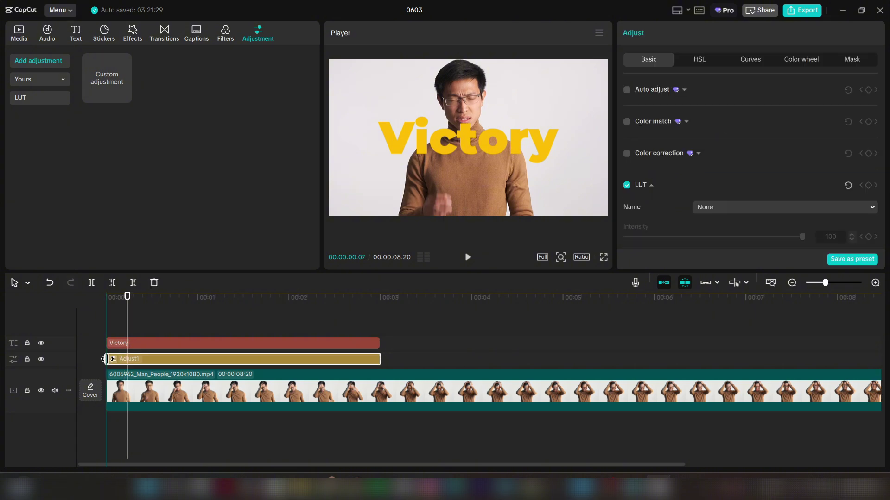
left_click(160, 329)
Step: Examine the man's video clip's own color and lightness adjustment settings alongside the separate adjustment layer
left_click(158, 381)
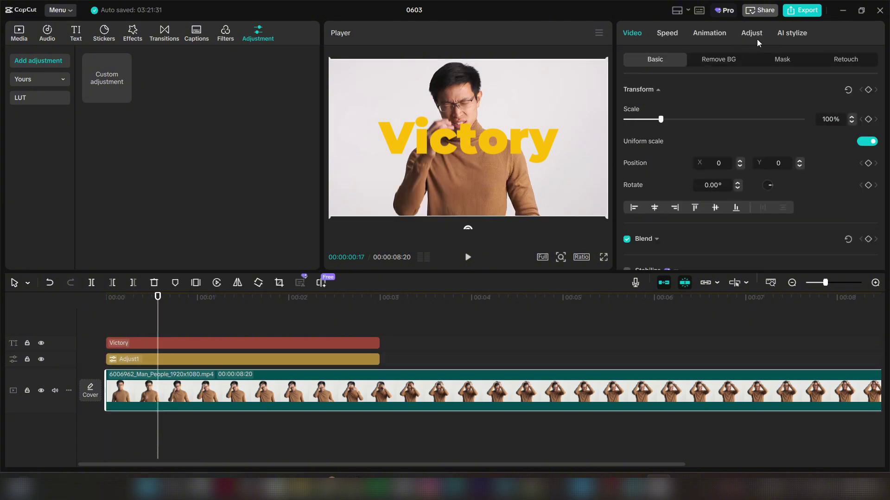
left_click(751, 33)
scroll(737, 164, "down", 8)
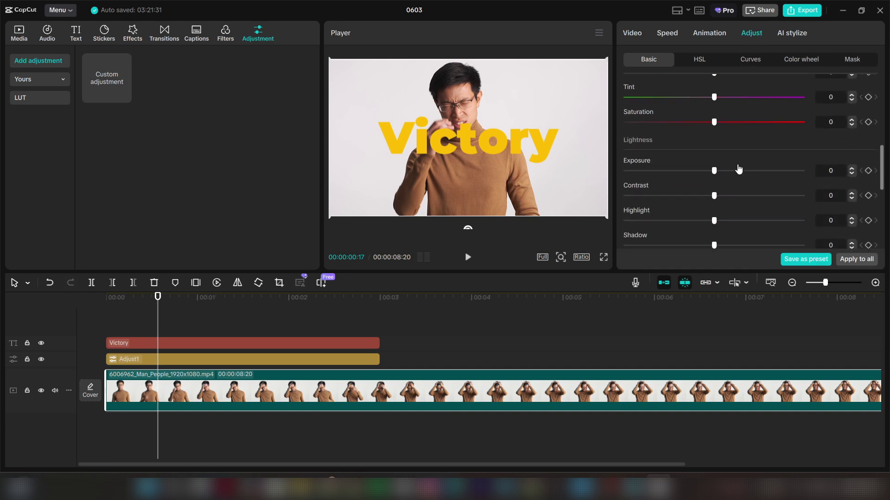
left_click(230, 357)
left_click(233, 330)
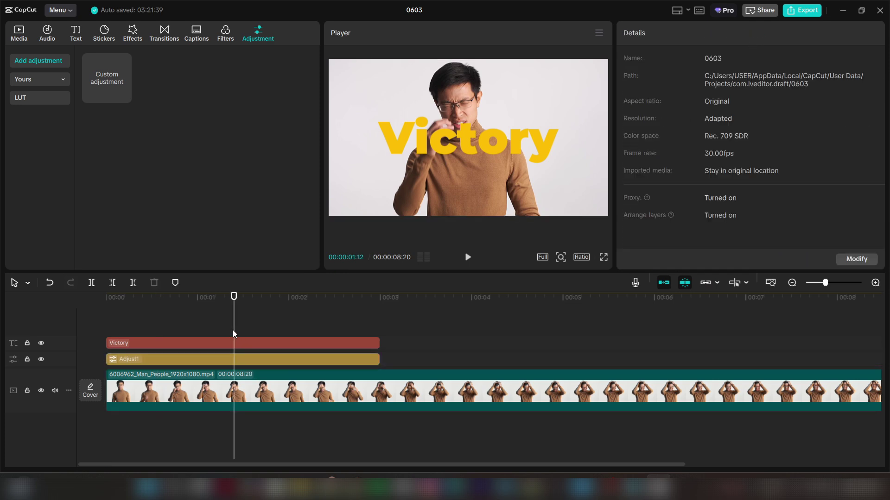
left_click_drag(233, 331, 188, 325)
left_click(232, 356)
left_click(433, 329)
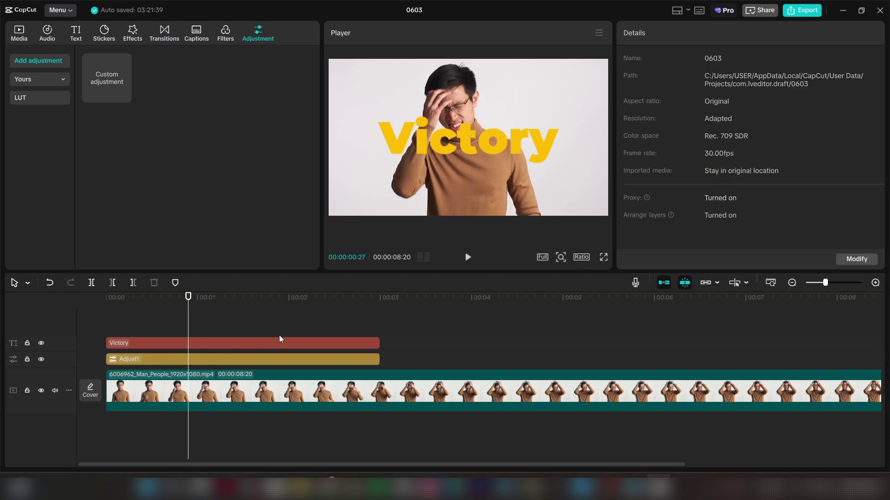
Step: Delete all clips from the timeline, and make the timeline area taller with the imported media showing
left_click_drag(329, 334, 263, 368)
key("Delete")
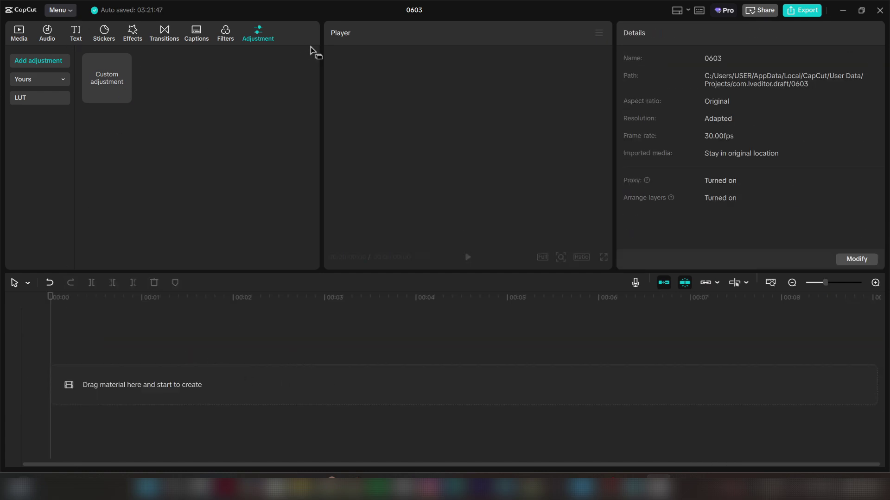
left_click(19, 36)
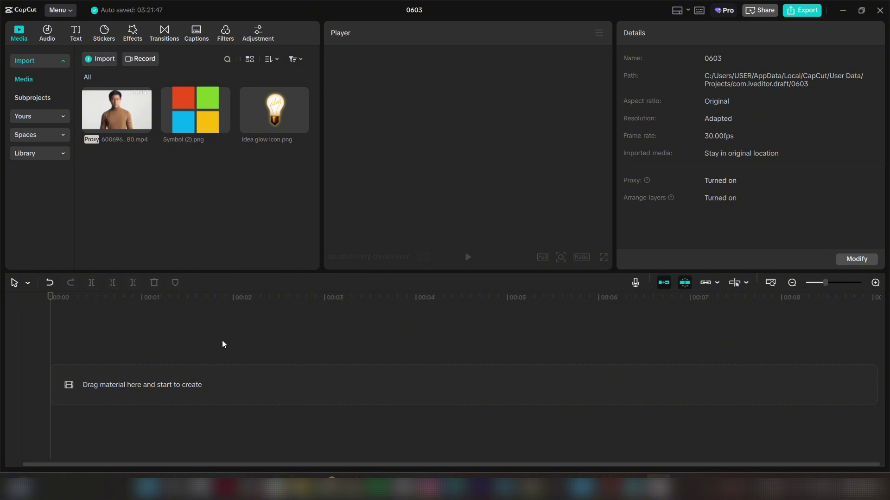
left_click_drag(235, 273, 236, 256)
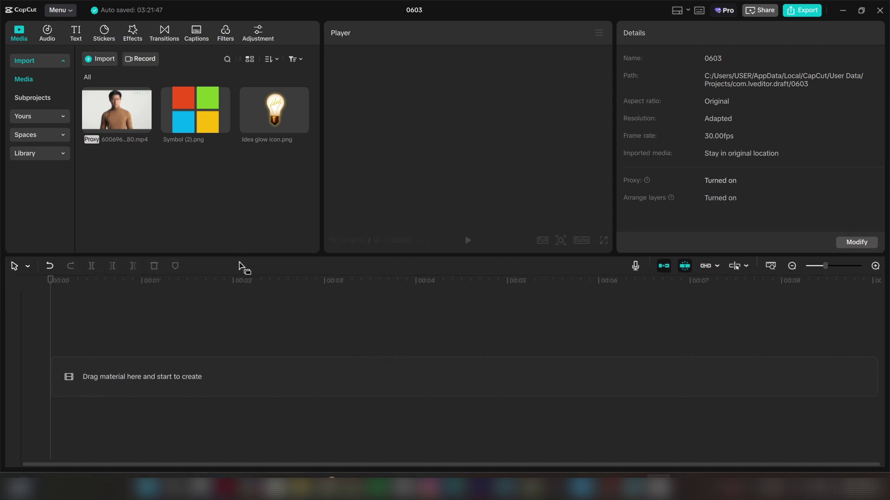
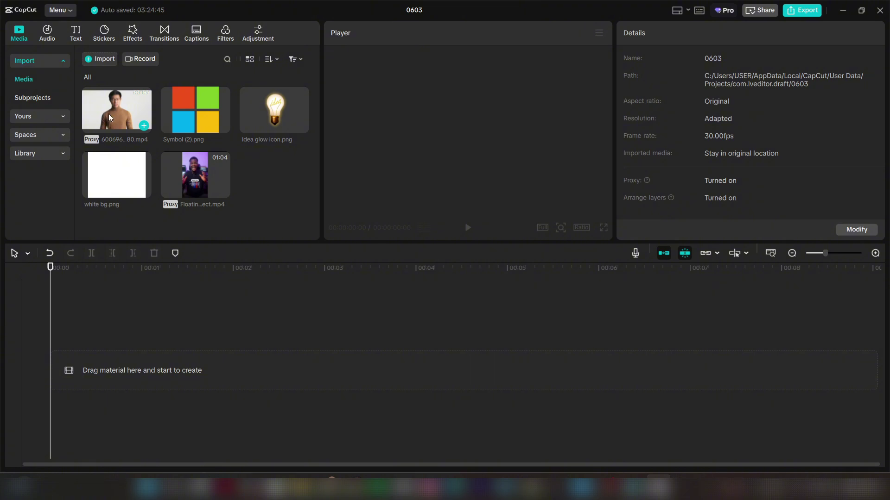
Step: Place the man's mp4 video at the start of the main track and Floating effect.mp4 directly behind it
left_click_drag(109, 117, 116, 364)
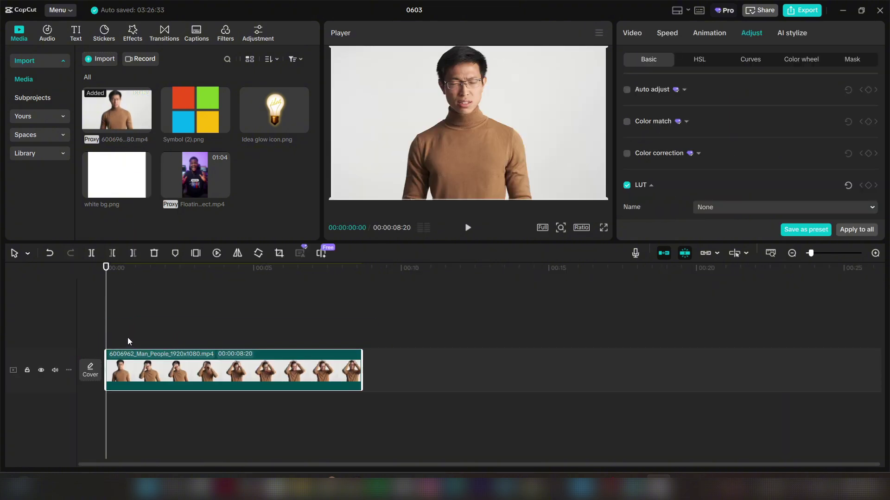
left_click(128, 341)
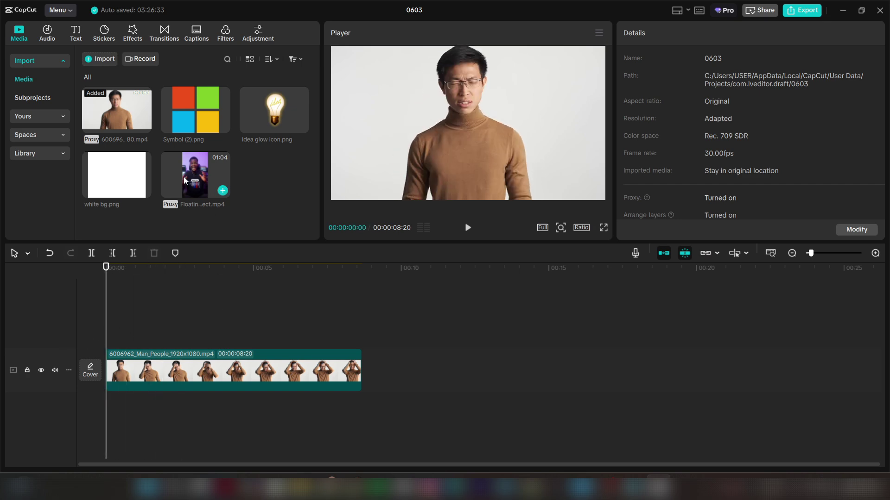
left_click_drag(185, 180, 366, 345)
Step: Compare how the vertical Floating effect clip and the horizontal man's video fill the preview frame
left_click(412, 301)
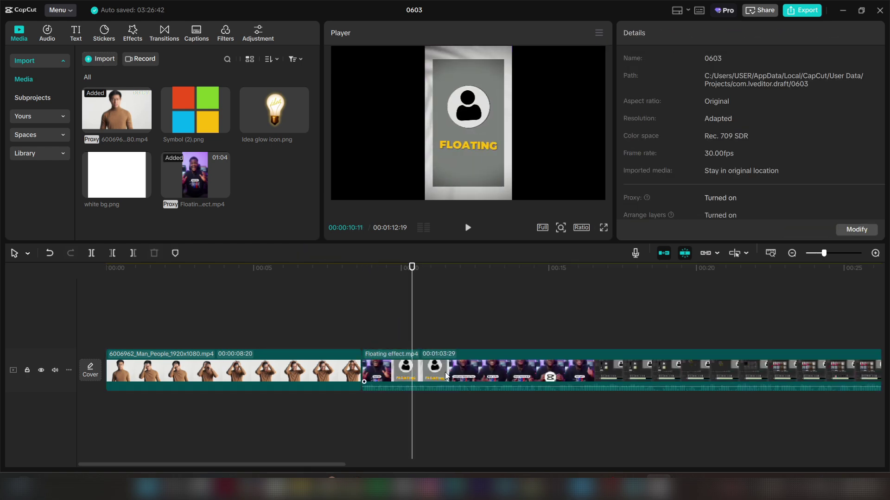
left_click(453, 121)
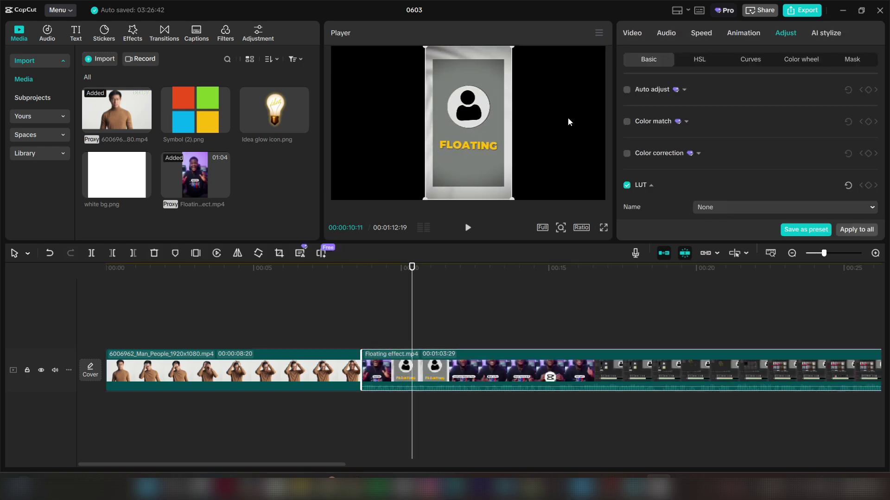
left_click(447, 342)
left_click(250, 376)
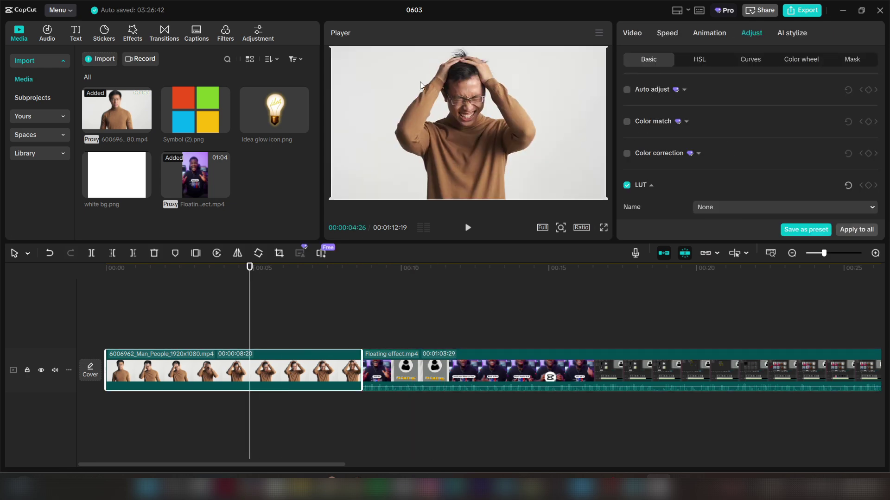
left_click(445, 328)
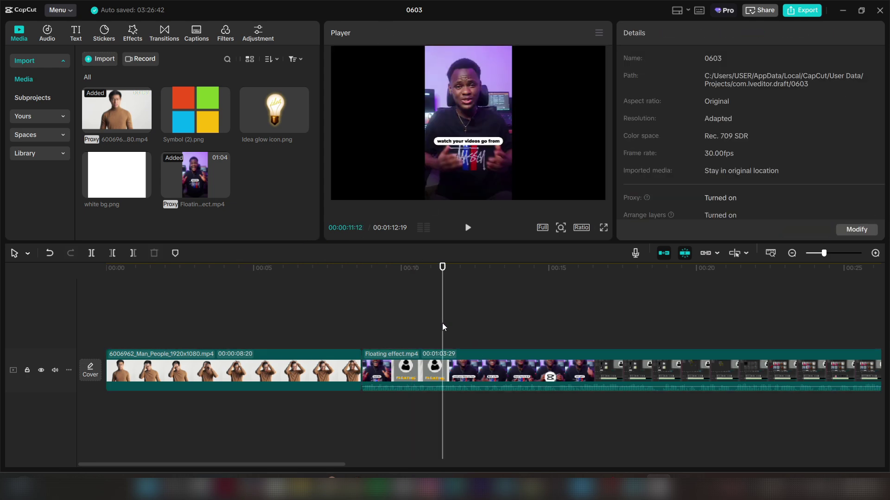
key("space")
key("space")
left_click(446, 367)
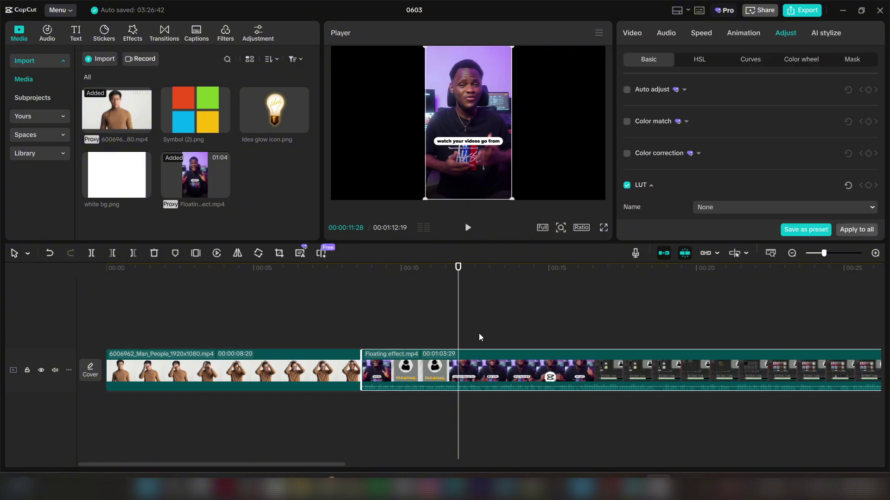
left_click(423, 334)
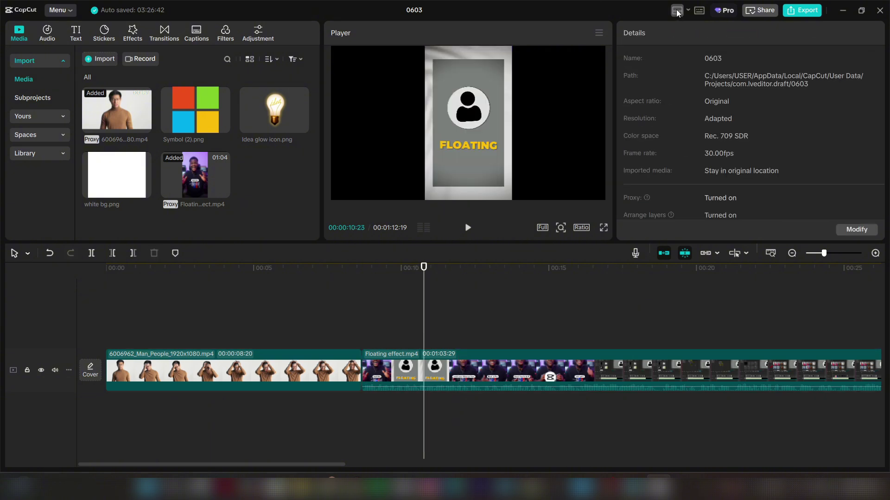
Step: Switch the workspace to the Vertical layout and set the project's aspect ratio to 9:16
left_click(688, 10)
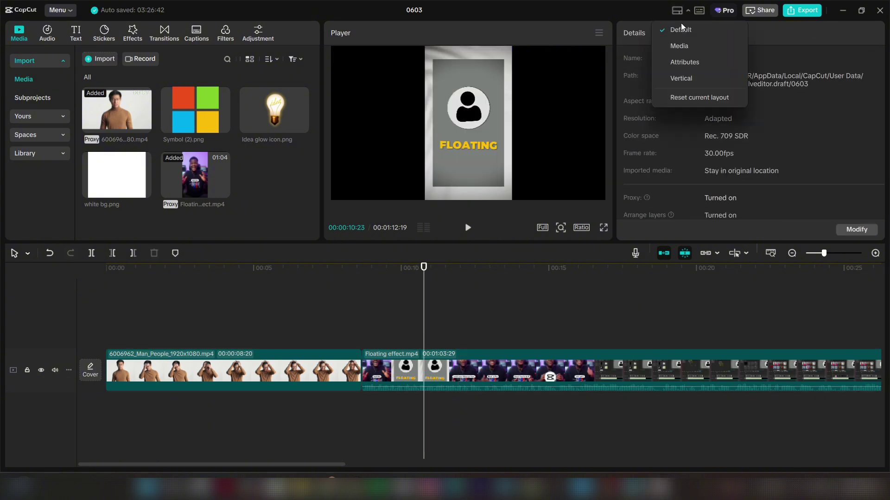
left_click(685, 107)
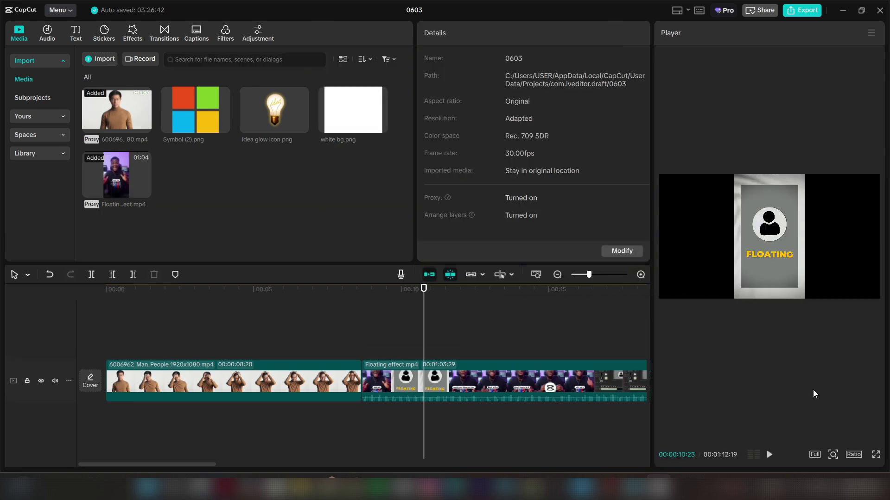
left_click(854, 455)
left_click(834, 411)
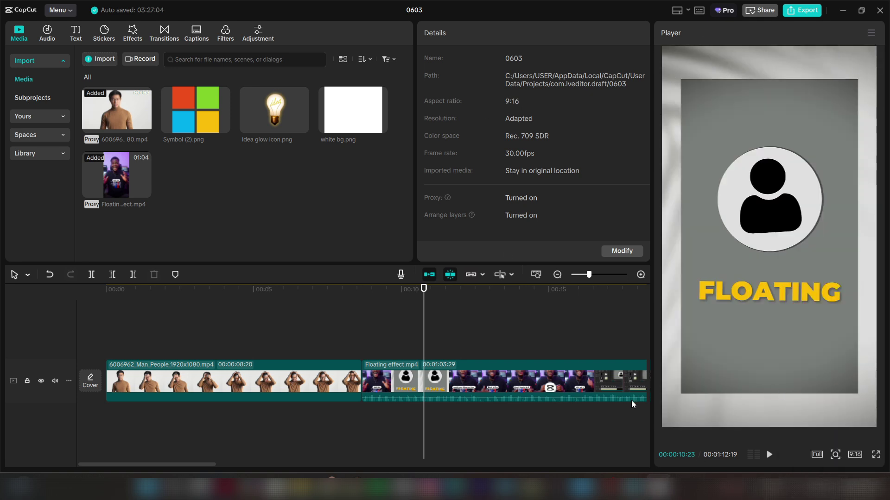
Step: Check how the man's video and the Floating effect clip each fit the 9:16 preview
left_click(268, 348)
left_click(276, 374)
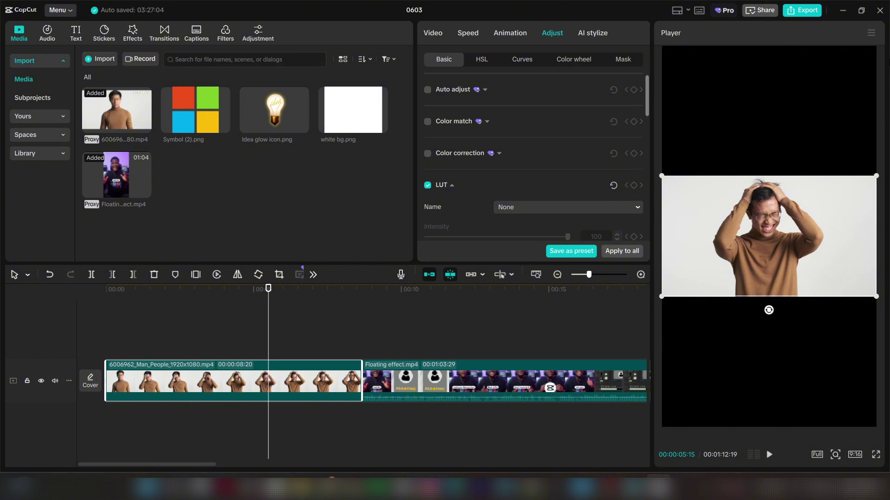
left_click(467, 355)
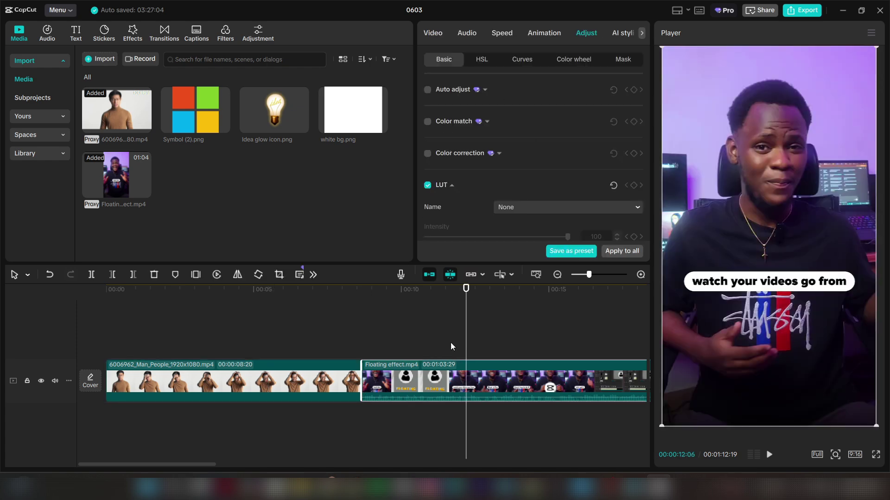
left_click(454, 358)
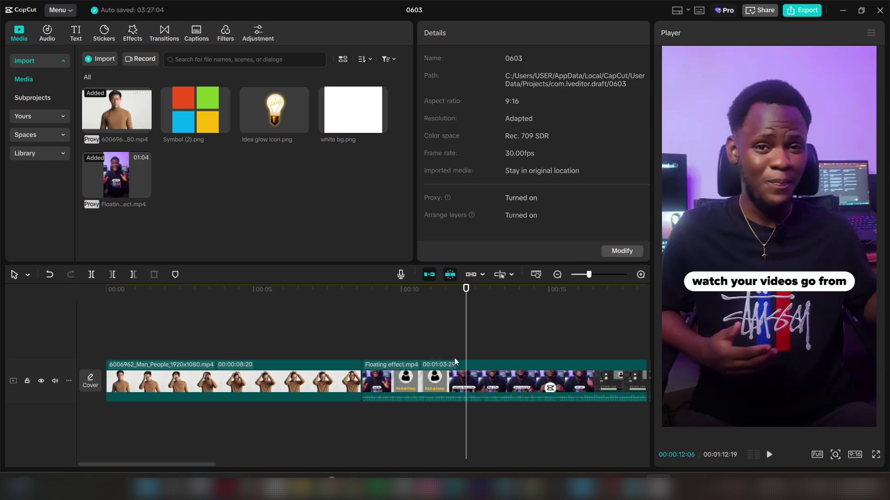
left_click(456, 396)
left_click_drag(270, 341, 356, 367)
left_click(324, 336)
left_click(297, 341)
left_click(266, 345)
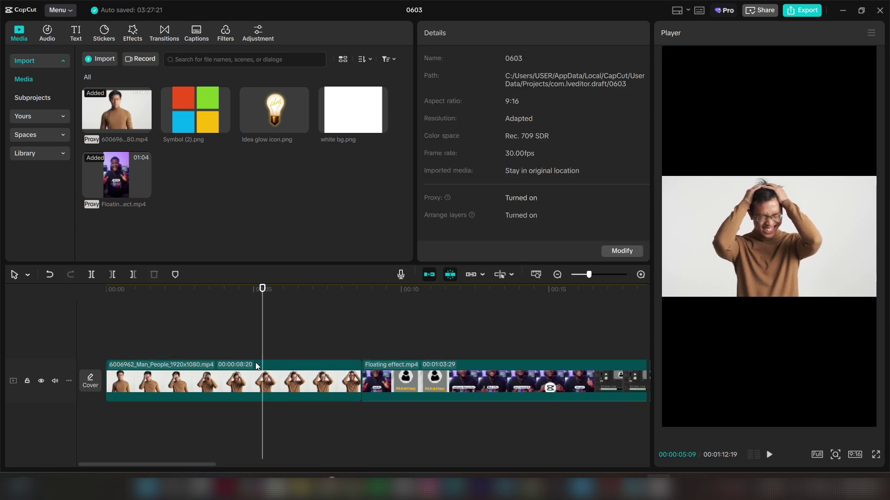
Step: Delete the man's mp4 video from the main track so Floating effect.mp4 starts the timeline
left_click(275, 362)
left_click(341, 333)
left_click(274, 338)
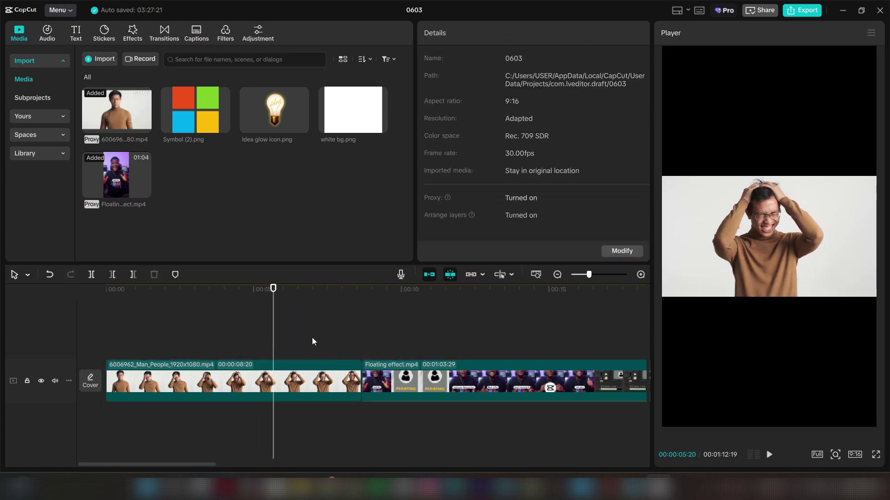
left_click(395, 333)
left_click_drag(395, 333, 106, 340)
left_click(222, 384)
key("Delete")
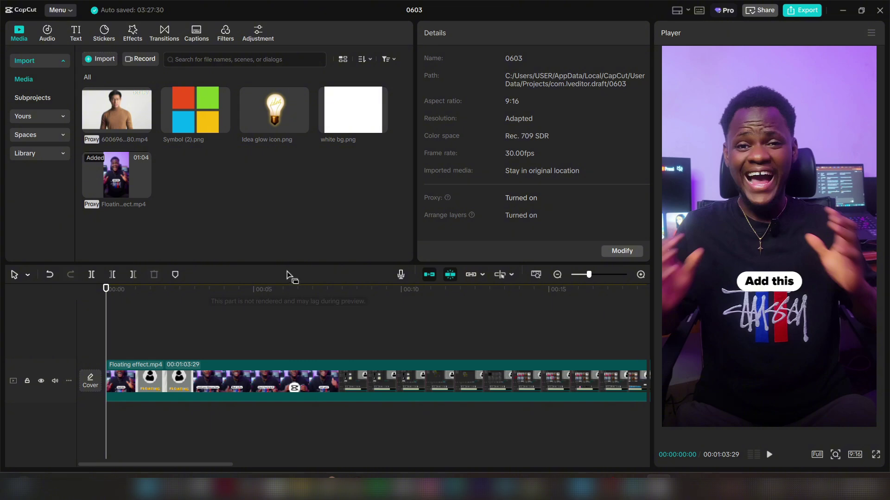
Step: Enlarge the timeline area and scrub through the opening seconds of the Floating effect clip
left_click_drag(287, 264, 294, 244)
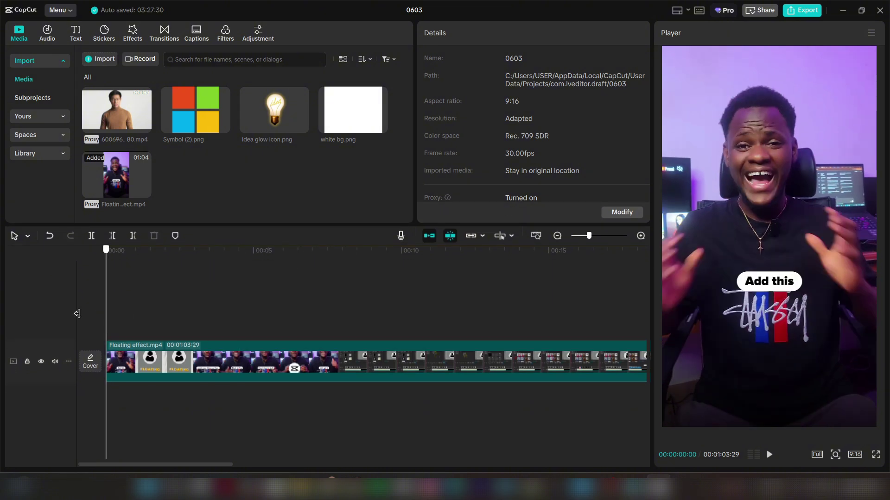
left_click(195, 325)
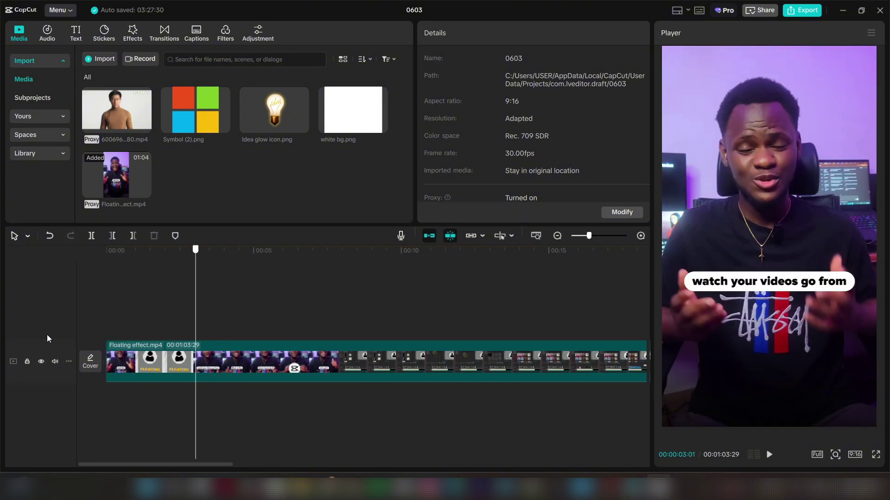
left_click_drag(106, 339, 68, 334)
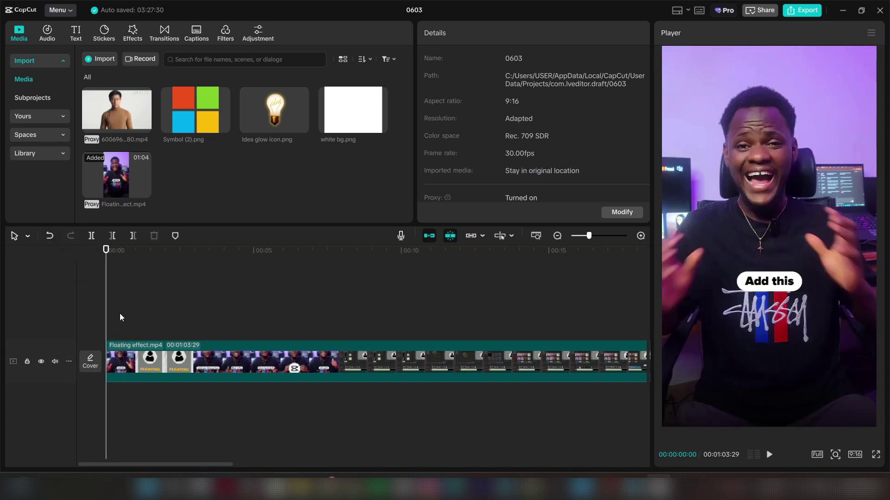
left_click_drag(123, 319, 137, 335)
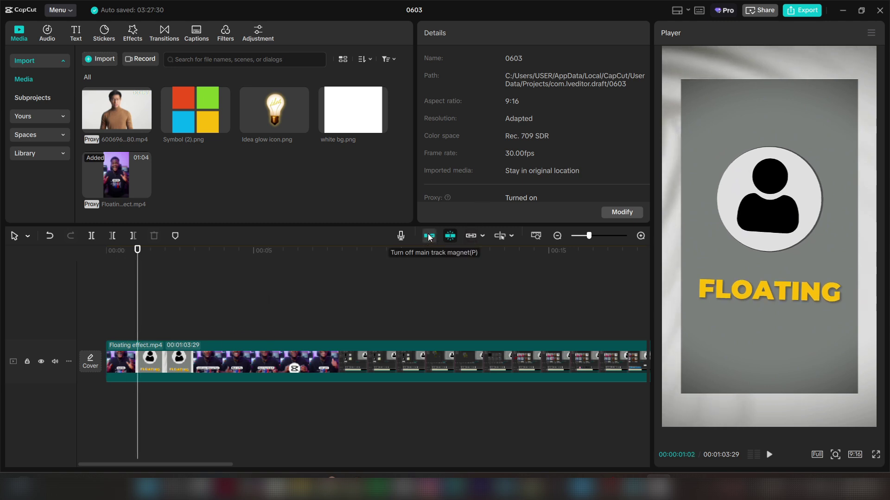
left_click(94, 324)
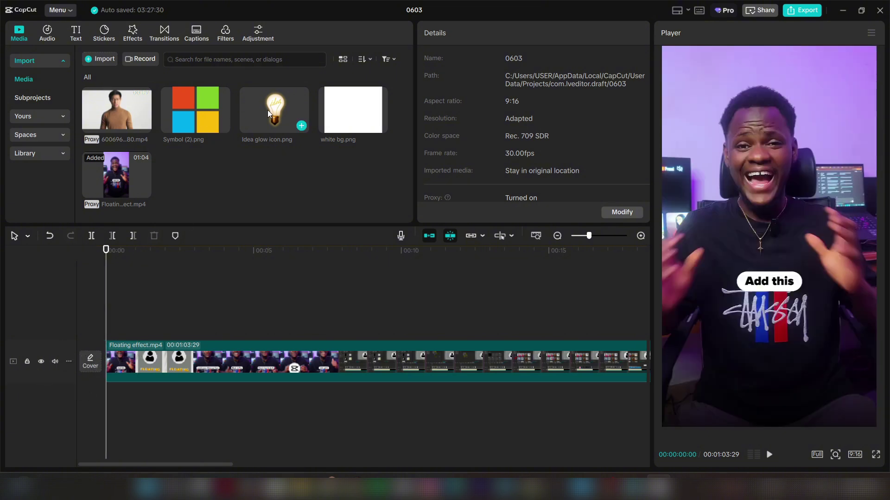
Step: Stack Idea glow icon.png and white bg.png on separate tracks above the start of Floating effect, scaling the white background to 37%
left_click_drag(278, 111, 149, 325)
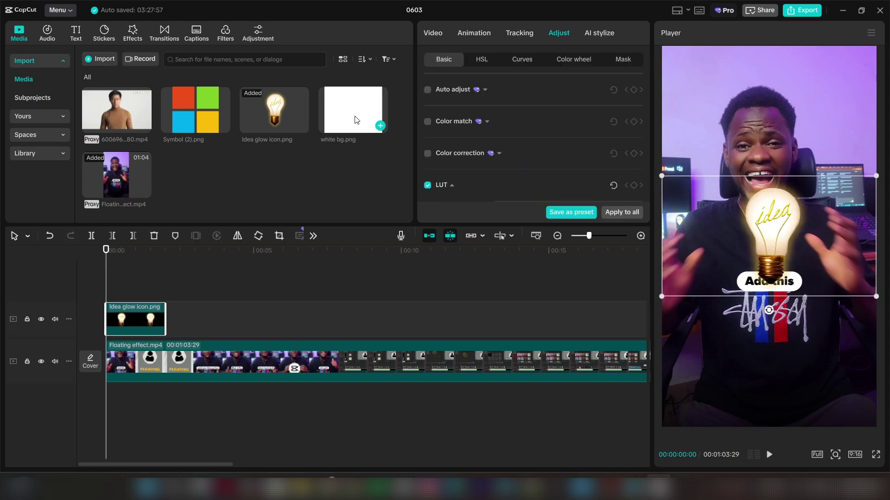
left_click_drag(352, 111, 155, 273)
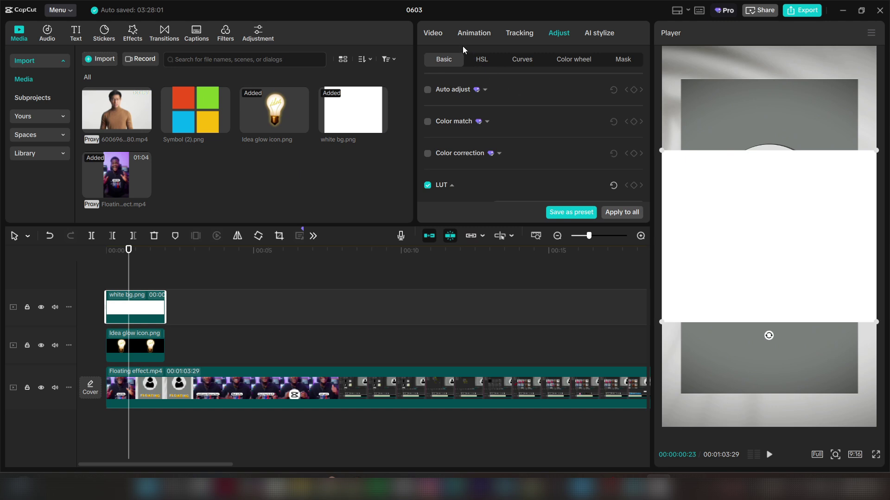
left_click(437, 124)
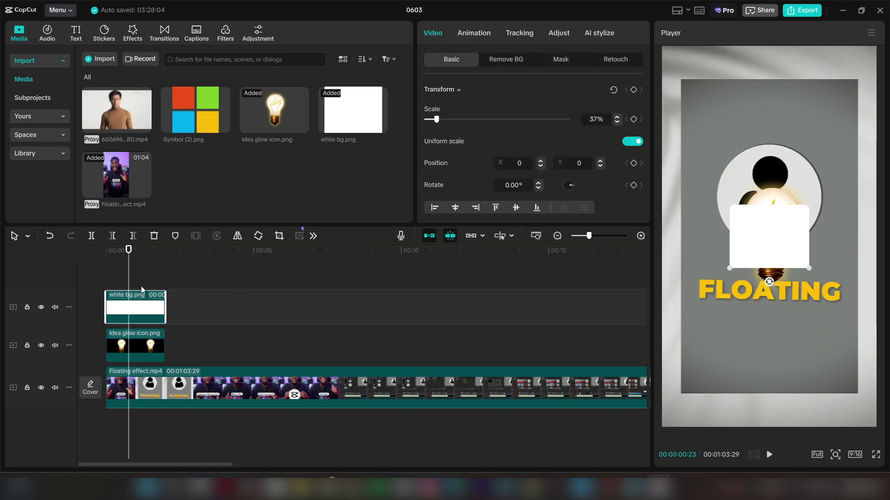
left_click(141, 285)
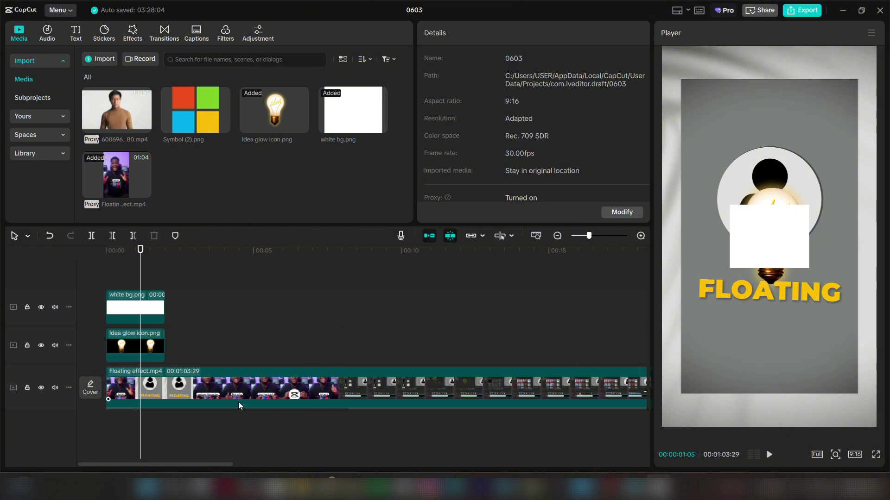
Step: Move the Floating effect clip off the main track onto its own track beneath the two images and scrub the stacked clips
left_click_drag(157, 280, 146, 346)
left_click(161, 421)
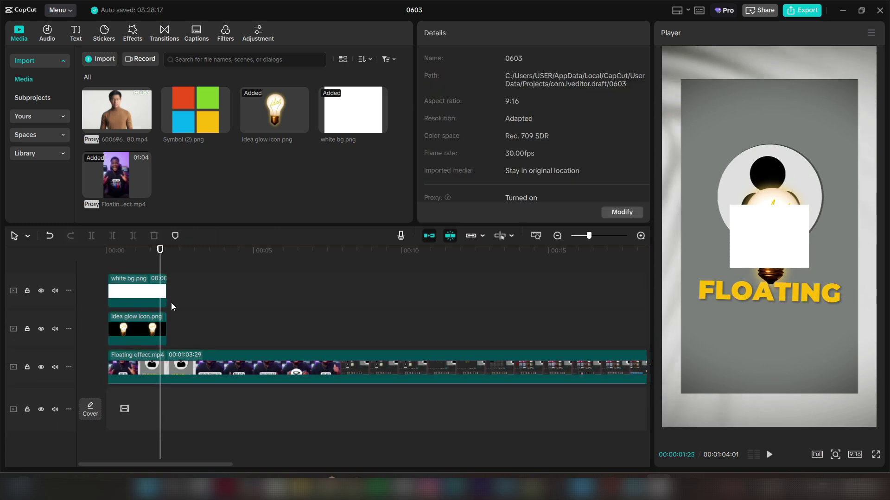
left_click_drag(159, 270, 82, 269)
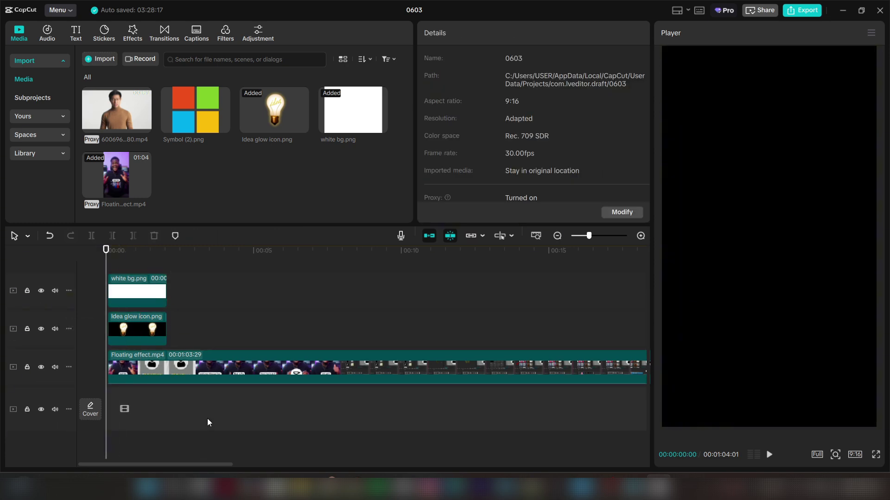
left_click_drag(103, 252, 139, 284)
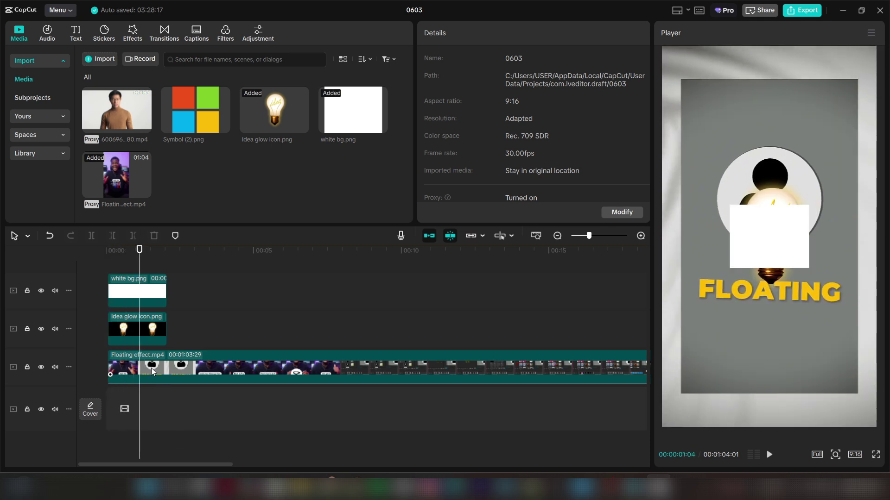
left_click(140, 409)
left_click(150, 409)
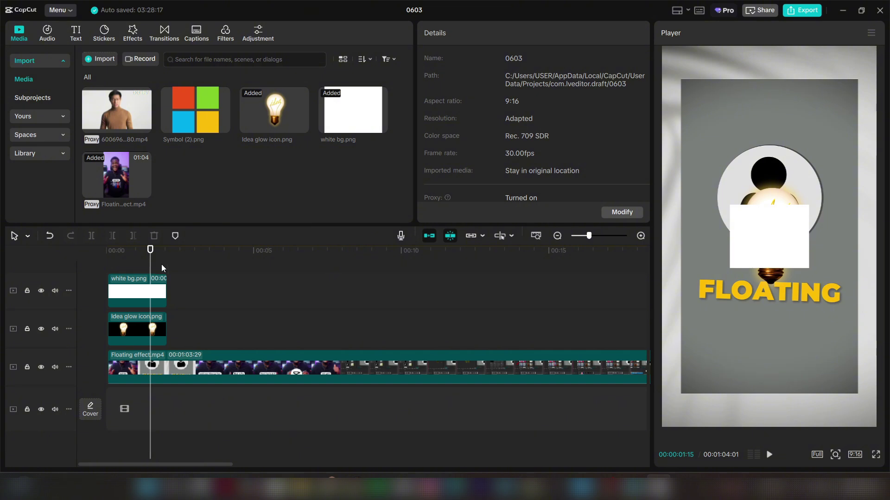
key("ctrl+a")
left_click(128, 279)
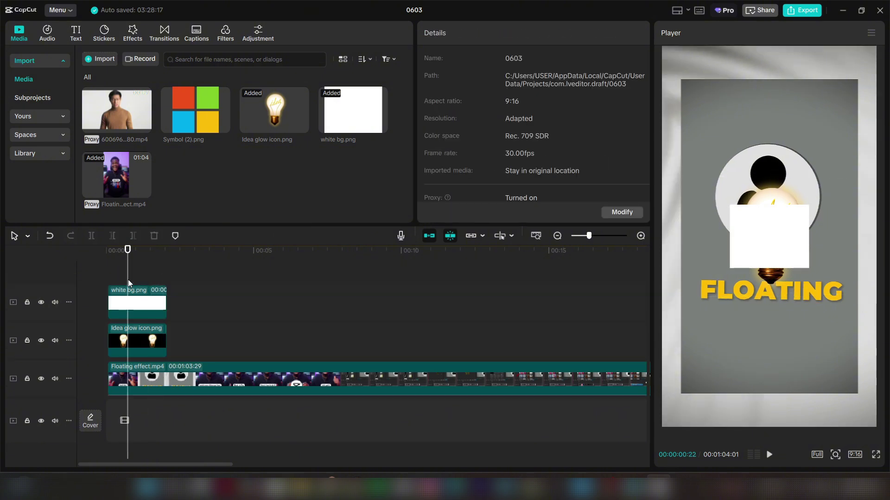
Step: Move the Floating effect clip back onto the main track and return the playhead to the start
left_click(192, 348)
left_click(211, 368)
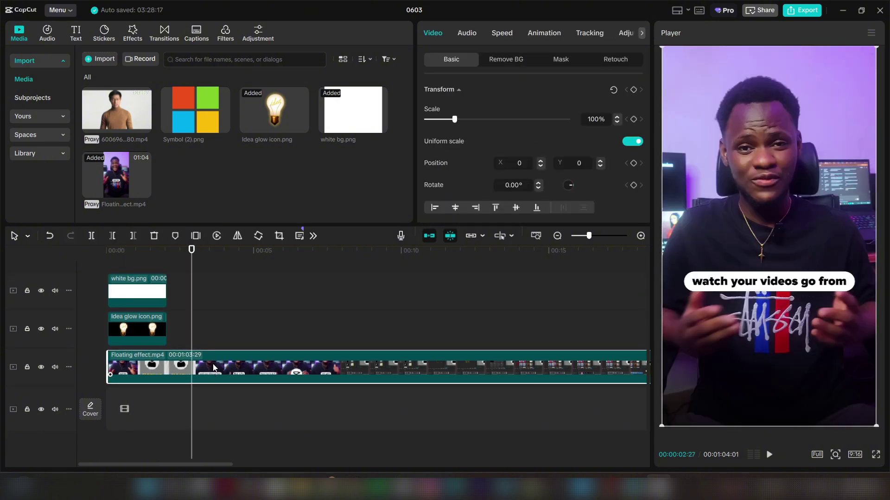
left_click_drag(232, 366, 208, 406)
left_click(204, 360)
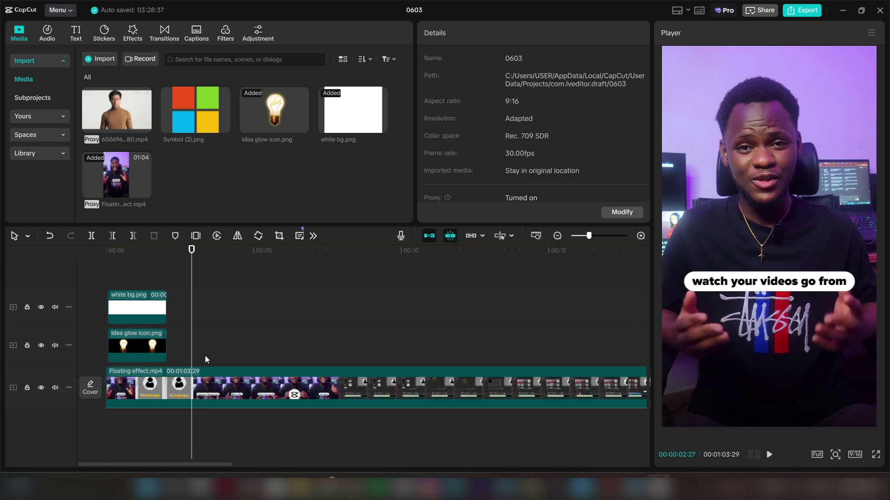
left_click_drag(204, 359, 105, 351)
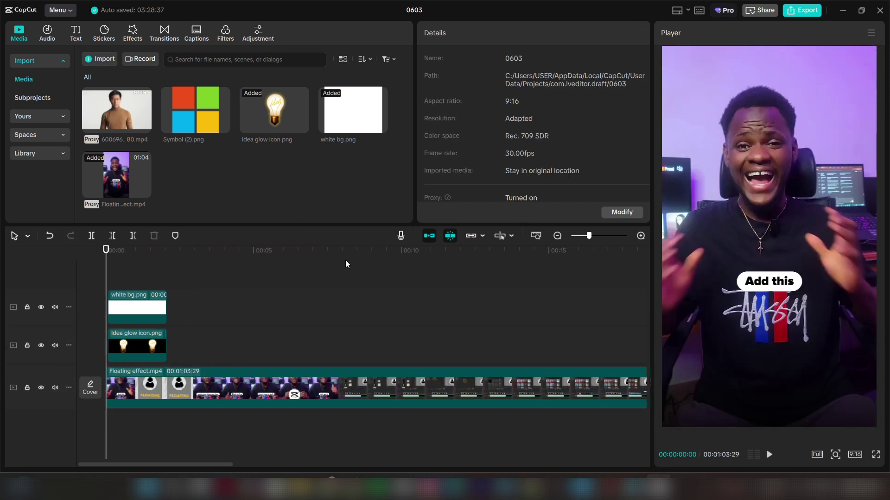
Step: Enlarge the timeline area further and split the Floating effect clip at 00:00:03:13
left_click(429, 237)
left_click_drag(345, 226, 345, 194)
left_click(204, 352)
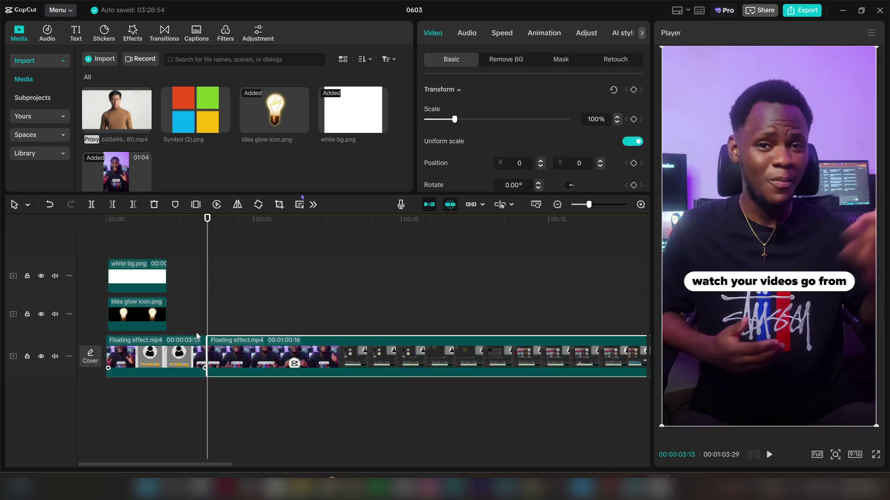
key("ctrl+b")
left_click_drag(204, 331, 215, 338)
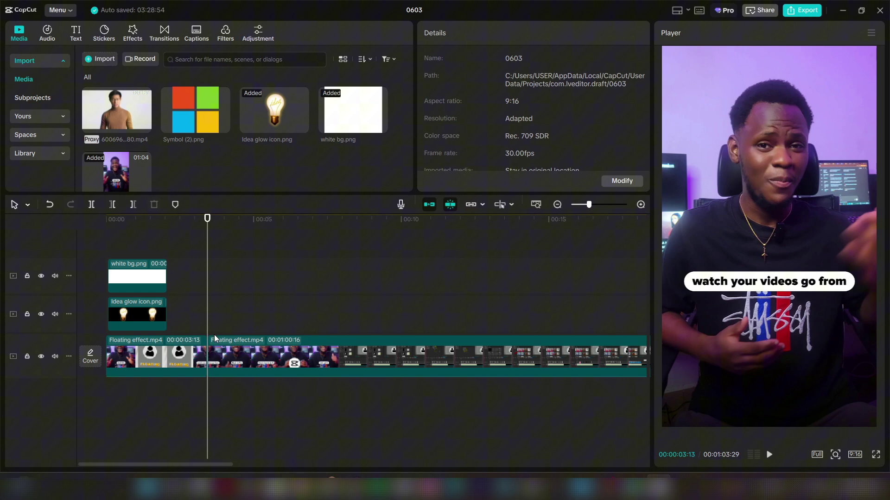
Step: Turn off the main track magnet and move the second Floating effect piece to start at about 6 seconds, leaving a gap
left_click(217, 358)
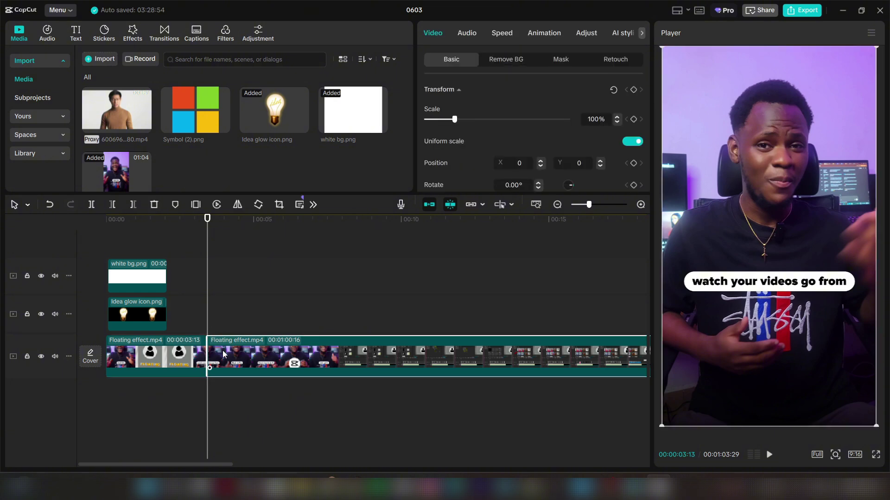
left_click(213, 327)
left_click_drag(207, 329, 200, 334)
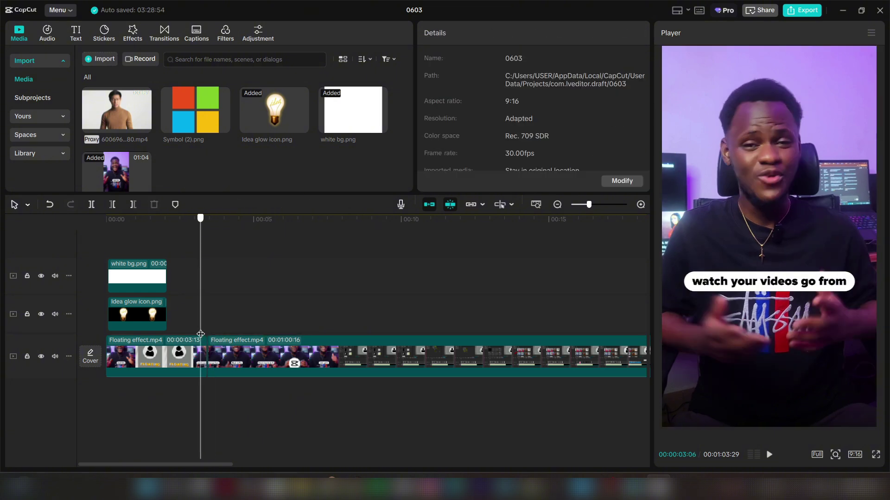
left_click(429, 205)
left_click(207, 327)
left_click_drag(232, 355, 314, 358)
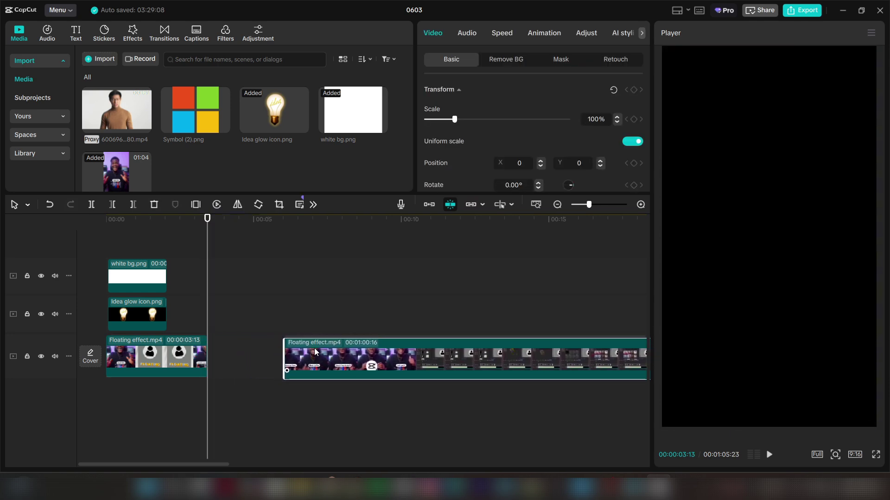
left_click(313, 328)
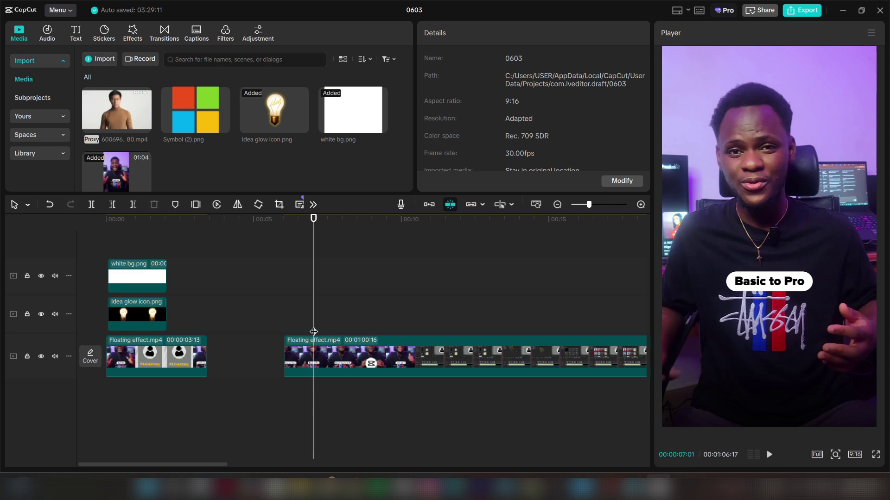
Step: Turn on the main track magnet to close the gap and try to move the second Floating effect piece away from the first
left_click(431, 204)
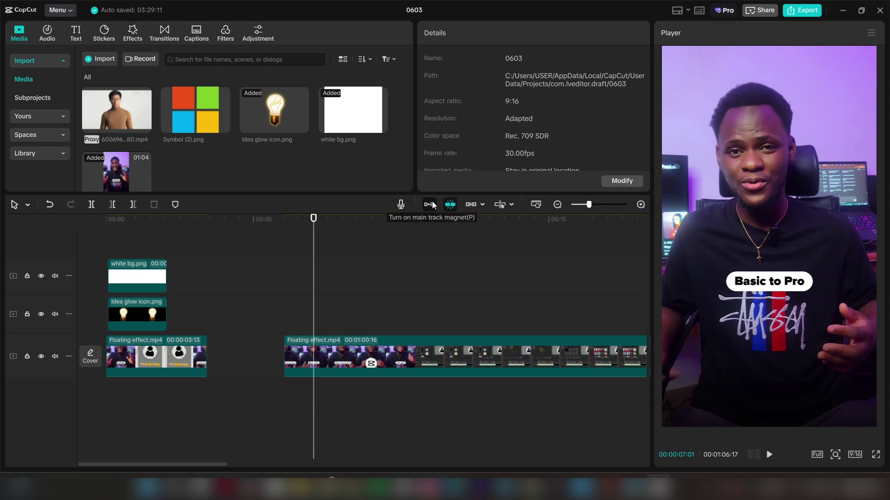
left_click(207, 318)
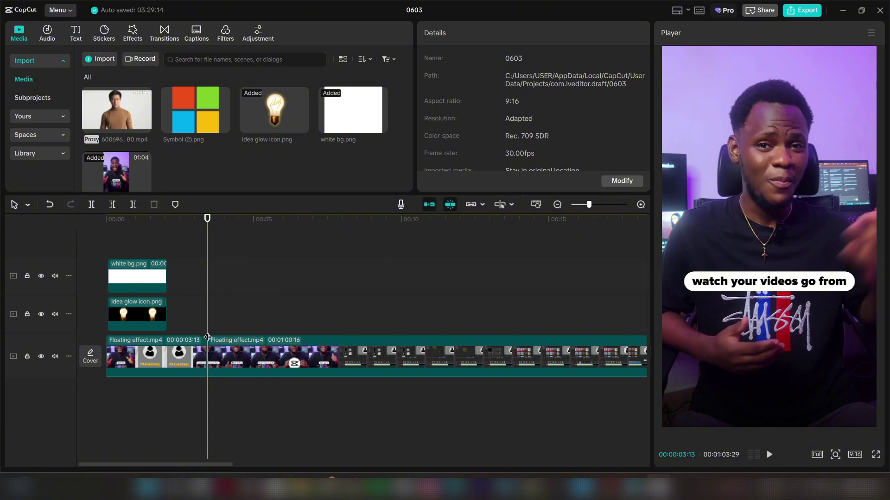
mouse_move(223, 356)
left_mouse_down()
mouse_move(353, 356)
mouse_move(236, 354)
left_mouse_up()
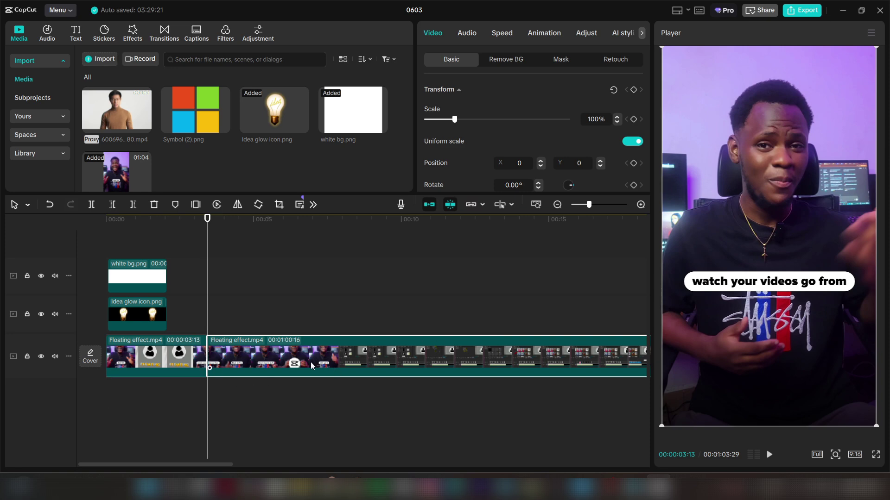
left_click_drag(271, 351, 379, 353)
left_click_drag(324, 358, 401, 352)
left_click_drag(265, 341, 359, 343)
Step: Turn off the main track magnet and move the second Floating effect piece far along the track, to start at about 01:15
left_click(429, 204)
left_click_drag(296, 355, 649, 366)
left_click(338, 315)
left_click(418, 320)
left_click(557, 204)
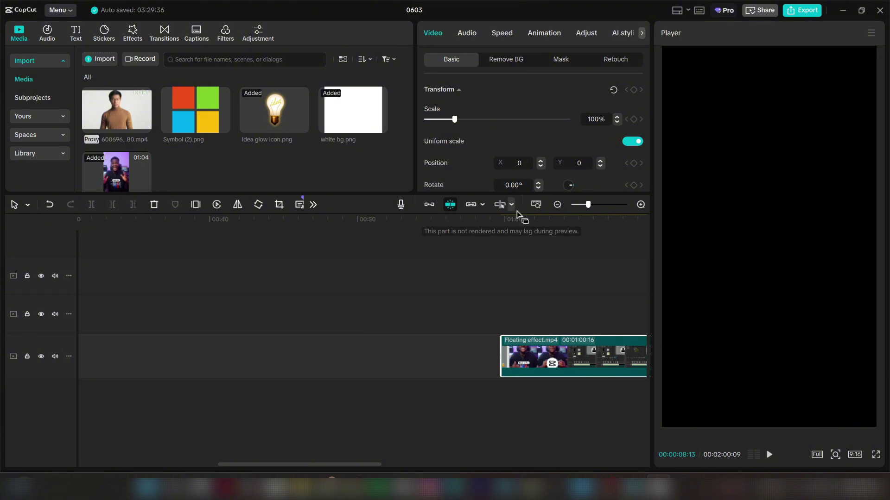
left_click(557, 205)
left_click_drag(415, 354, 642, 352)
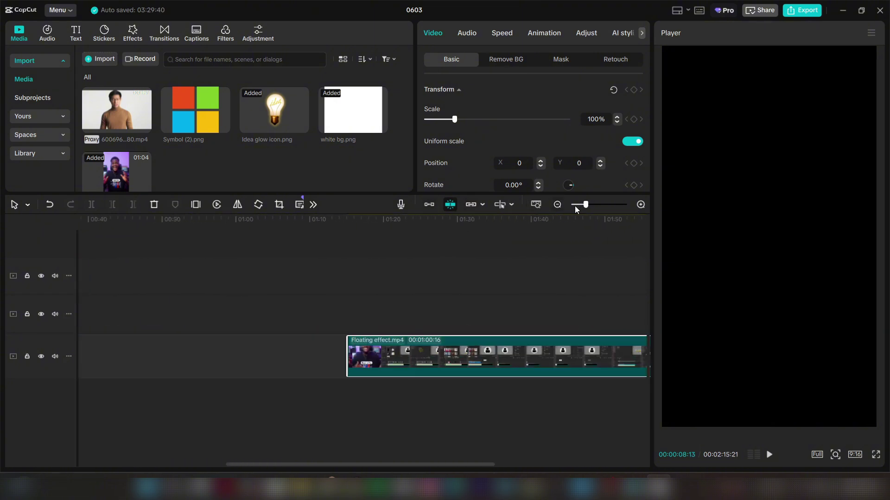
left_click(558, 205)
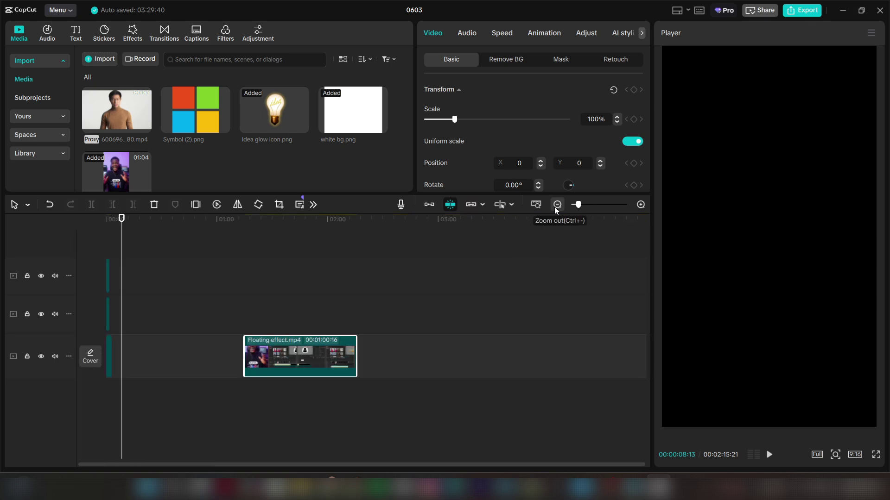
Step: Turn on the main track magnet to pull the far Floating effect piece back against the first, and scrub through the joined clips
left_click(427, 205)
left_click(118, 327)
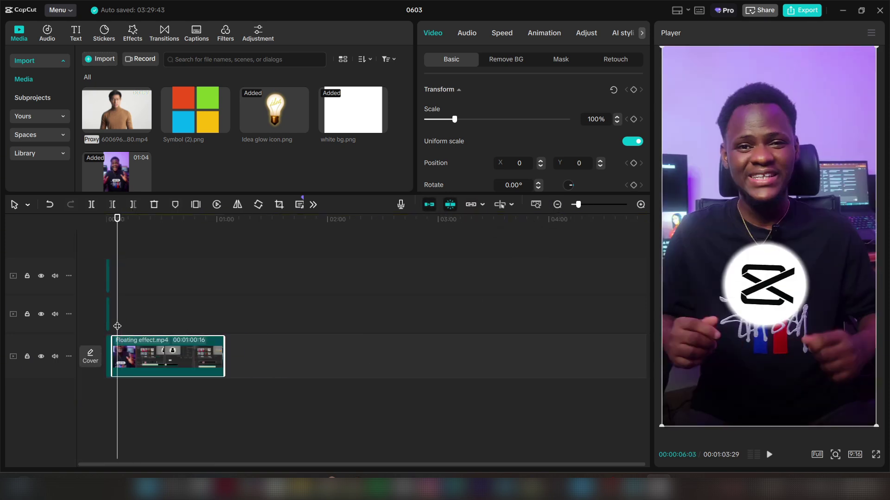
left_click(641, 205)
left_click(641, 205)
left_click(100, 318)
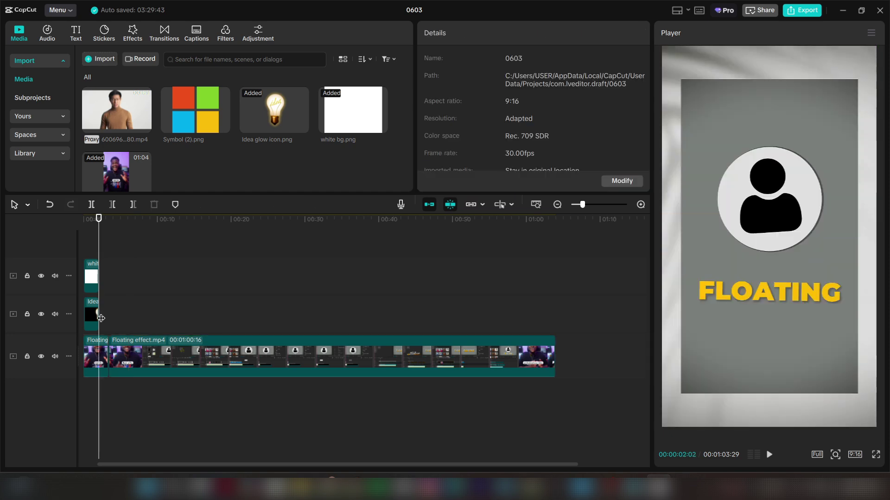
left_click(641, 204)
scroll(167, 307, "left", 2)
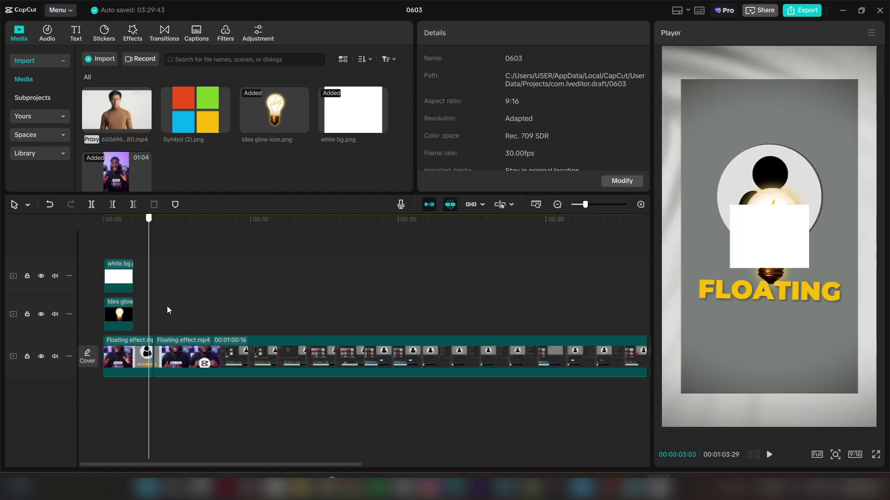
left_click(216, 305)
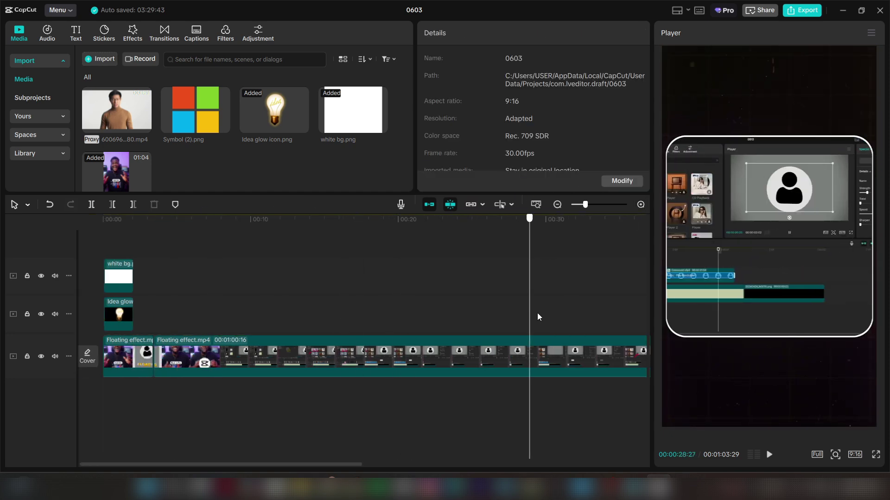
Step: Split the second Floating effect piece at 00:00:05:09 and trim the start of the remaining piece with Delete left
left_click(141, 329)
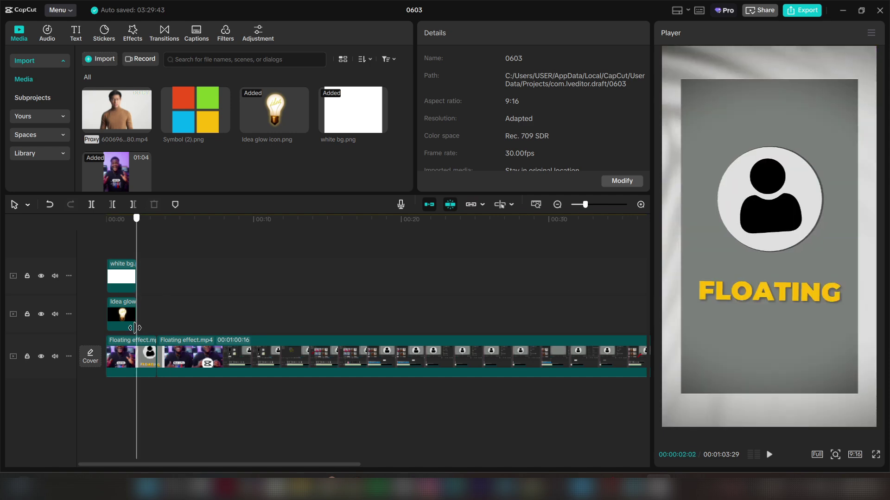
left_click(192, 320)
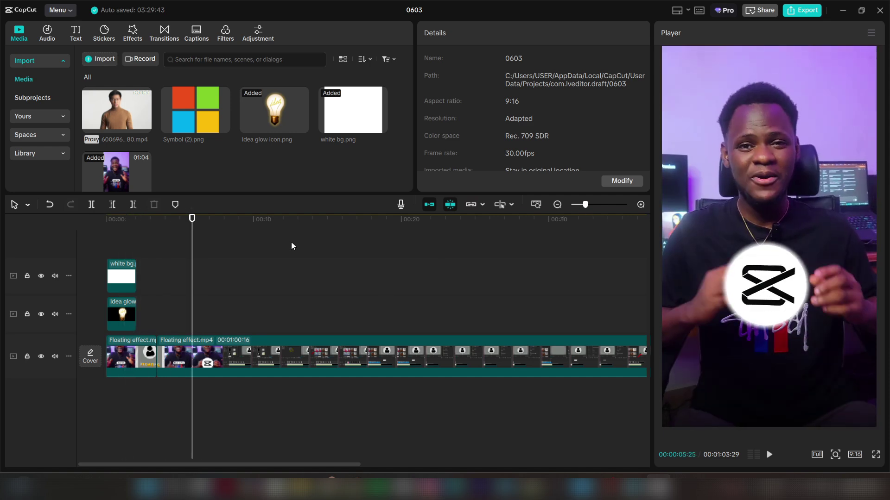
left_click(184, 352)
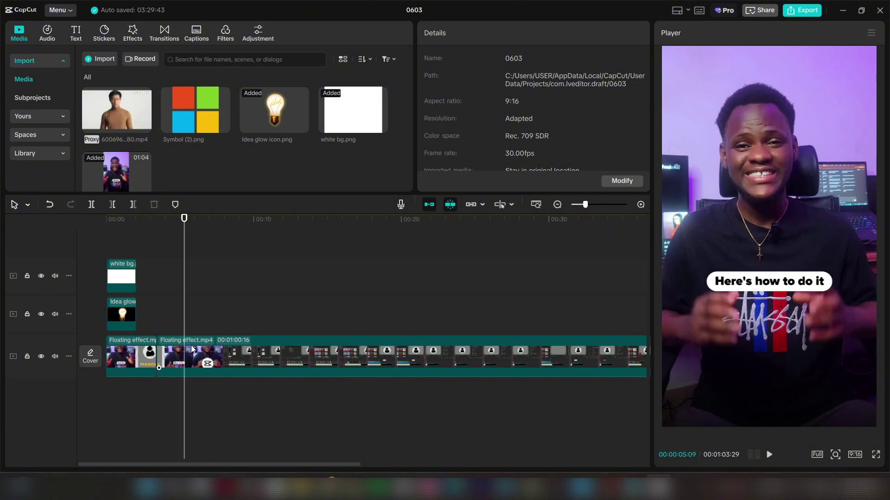
left_click(208, 329)
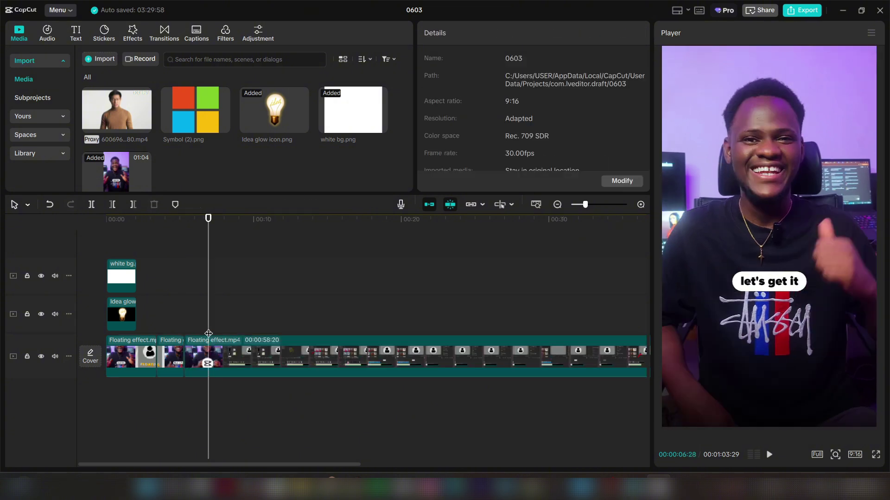
left_click(222, 332)
key("q")
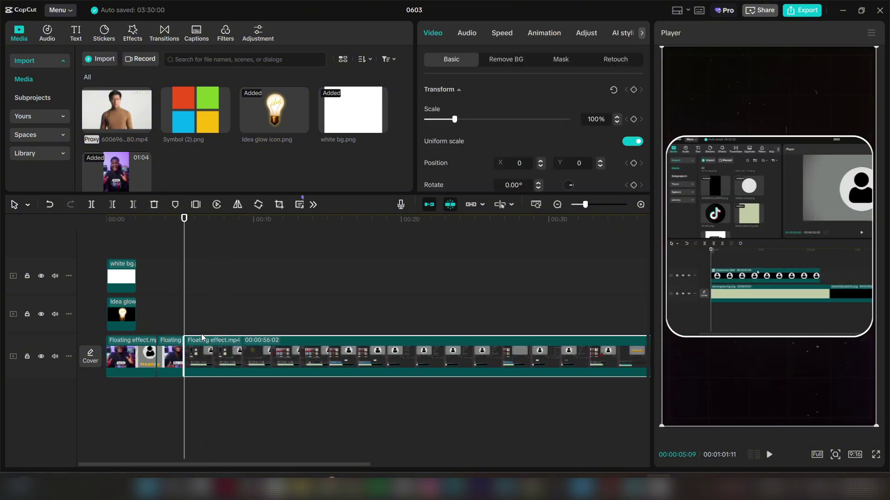
Step: Undo the left deletion and the split on the second Floating effect piece, and scrub on to 00:00:08:08
left_click(176, 329)
key("ctrl+z")
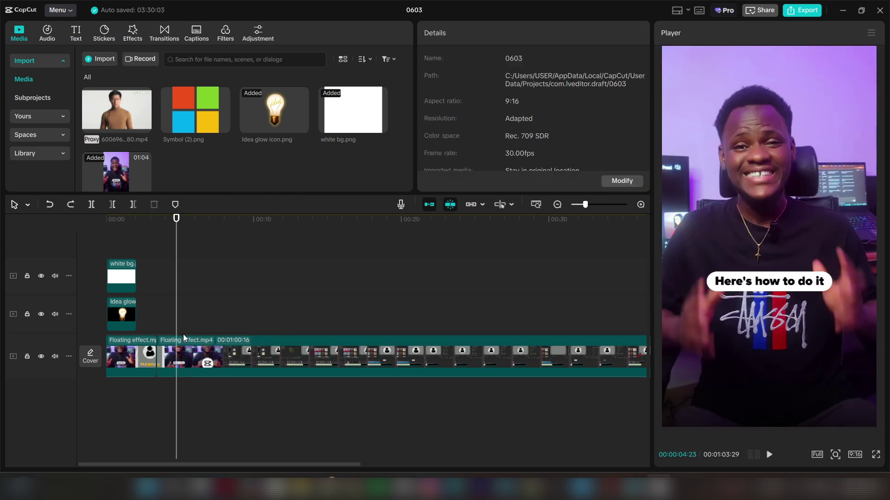
left_click(161, 319)
left_click(157, 324)
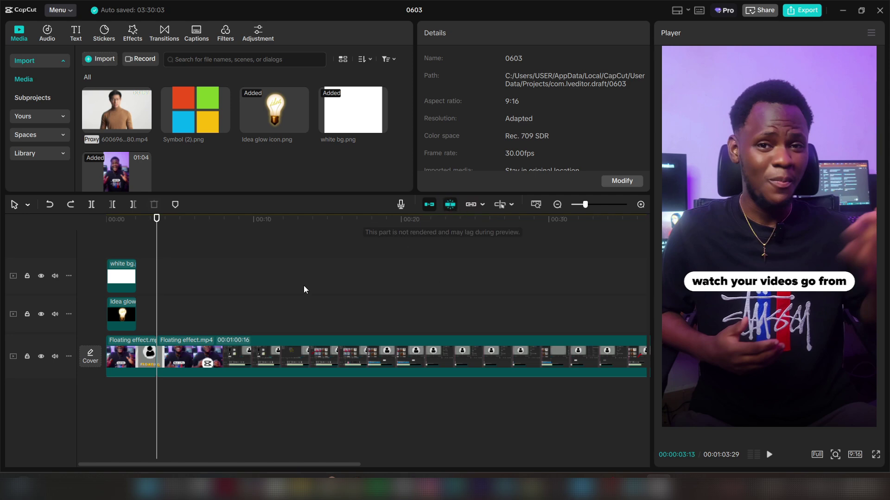
left_click_drag(157, 223, 226, 267)
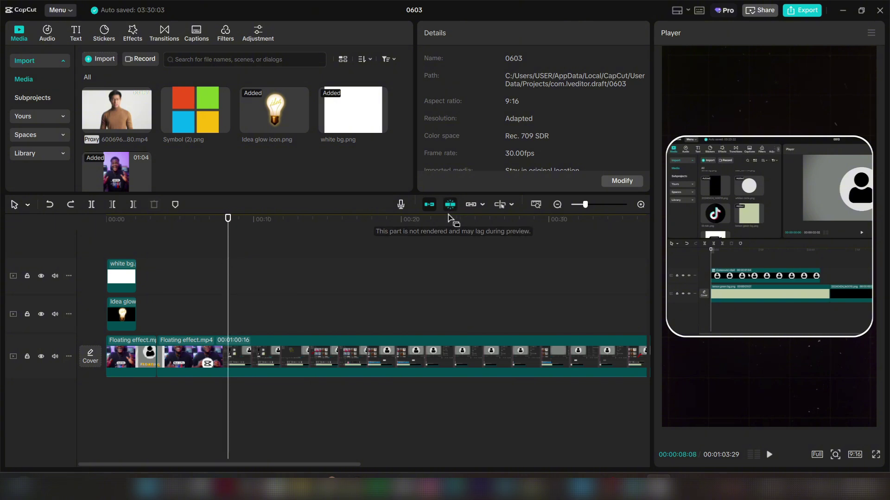
Step: Move the Idea glow icon clip to start at about 4 seconds and snap the white bg clip to the same start above it
left_click_drag(124, 261, 181, 297)
left_click(169, 268)
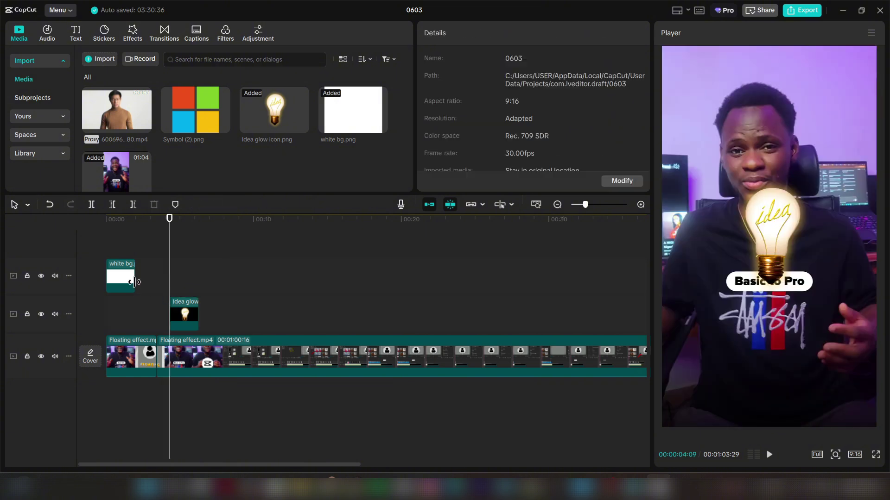
left_click_drag(134, 282, 190, 280)
left_click(173, 249)
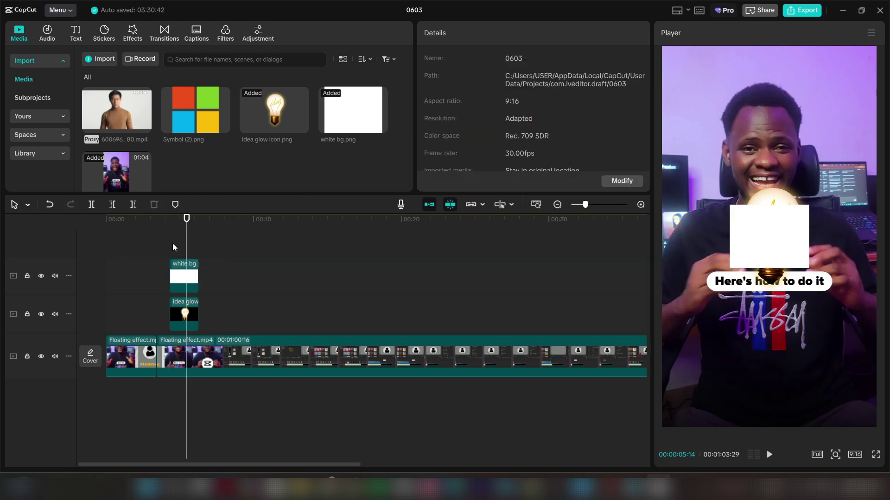
Step: Move the white bg and Idea glow icon clips together to start at about 22 seconds, and return the playhead to the start
left_click_drag(190, 246, 186, 310)
left_click(185, 252)
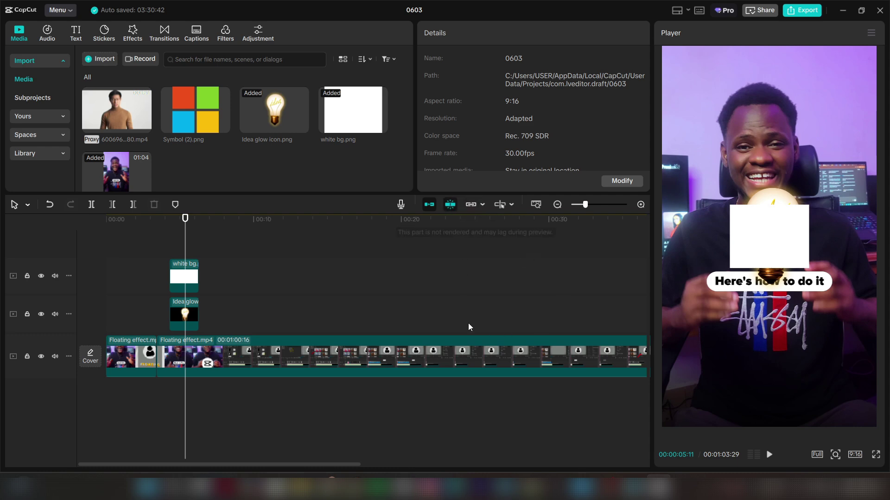
left_click(168, 243)
left_click(148, 250)
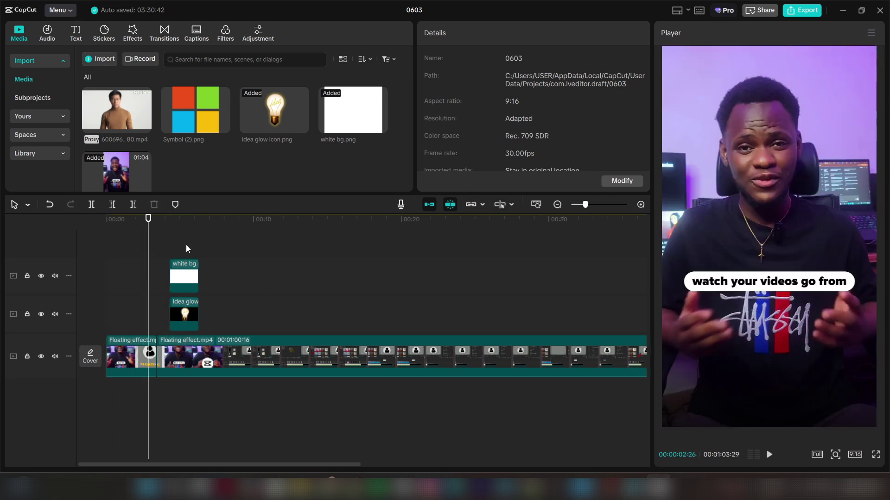
left_click_drag(186, 245, 444, 314)
left_click(333, 403)
key("Home")
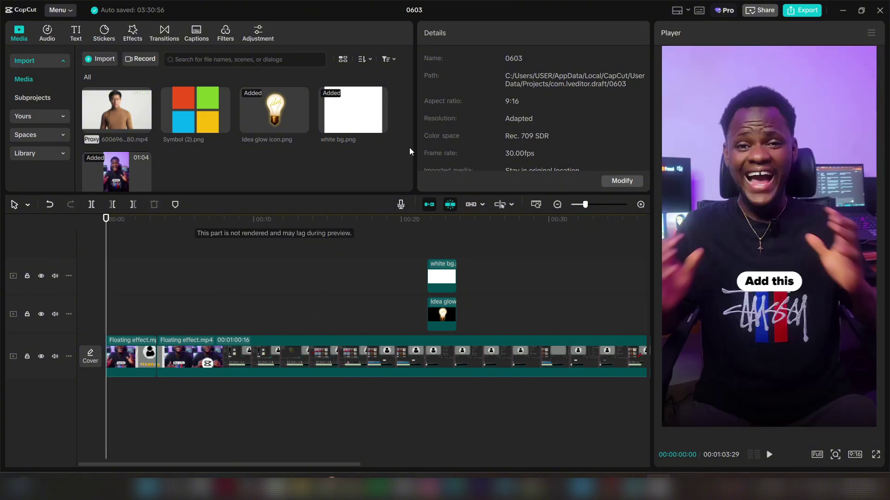
Step: Open the keyboard shortcuts list and examine the timeline shortcuts
left_click(700, 11)
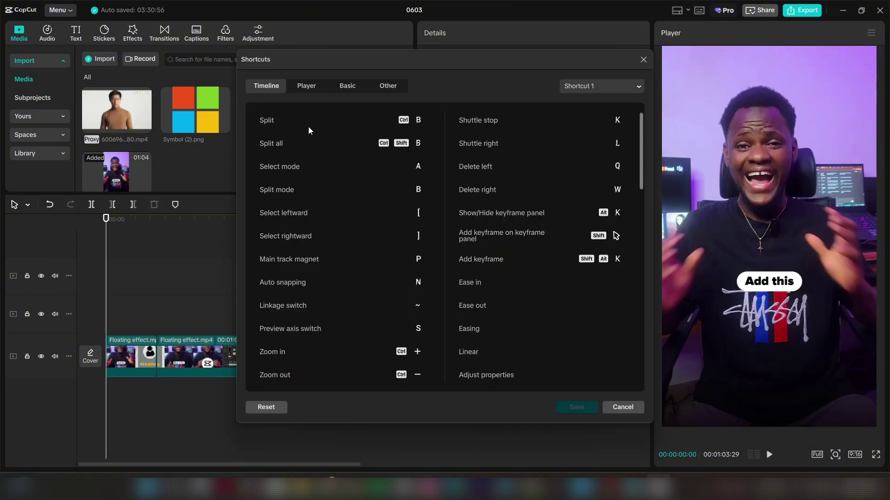
scroll(320, 148, "down", 1)
scroll(332, 163, "up", 1)
scroll(349, 254, "down", 2)
scroll(366, 241, "up", 2)
Step: Re-record the Split shortcut as Ctrl+B and save the shortcut settings
key("ctrl+d")
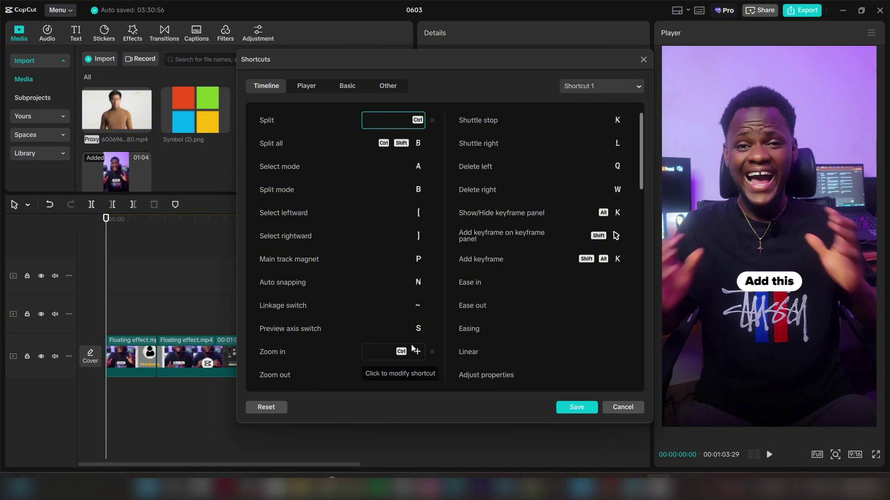
key("ctrl+b")
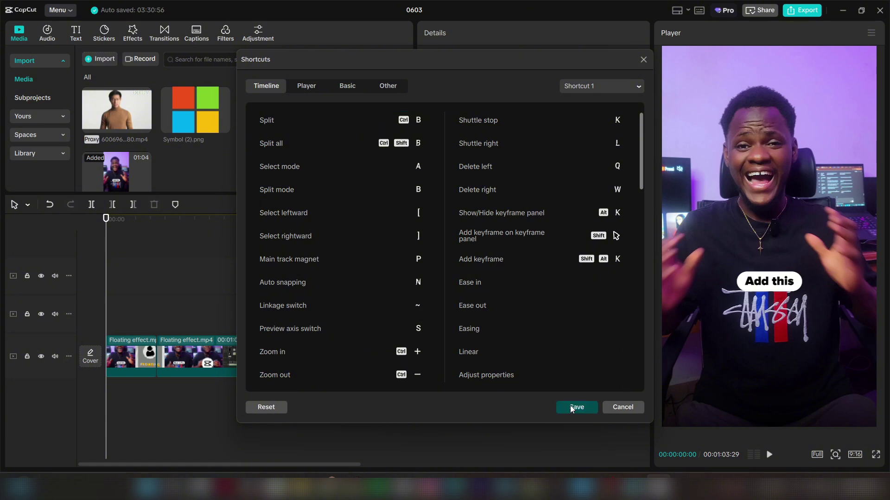
left_click(577, 407)
Step: Split the second Floating effect piece at 00:00:07:18
left_click(122, 278)
left_click_drag(160, 278, 223, 297)
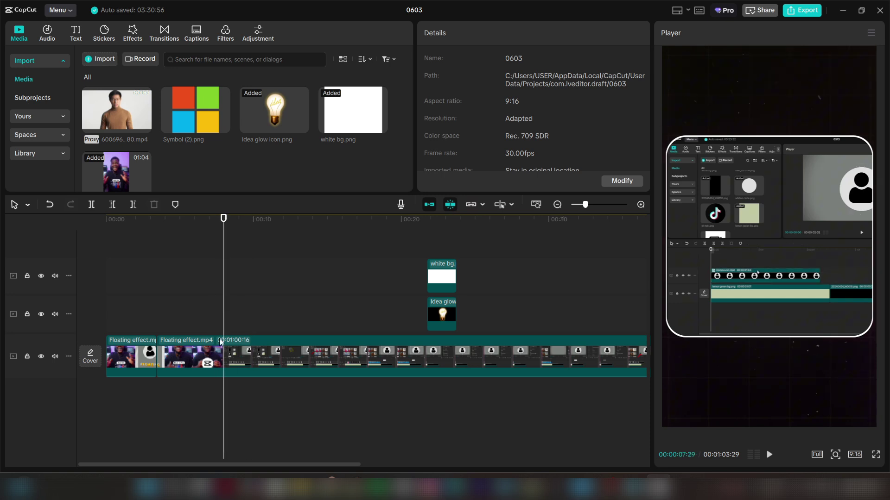
left_click_drag(202, 347, 70, 331)
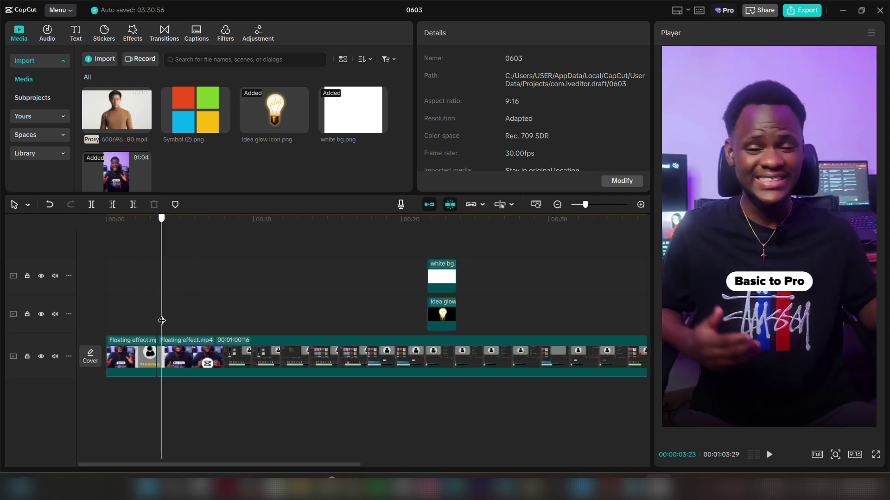
left_click_drag(102, 333, 212, 349)
left_click(218, 354)
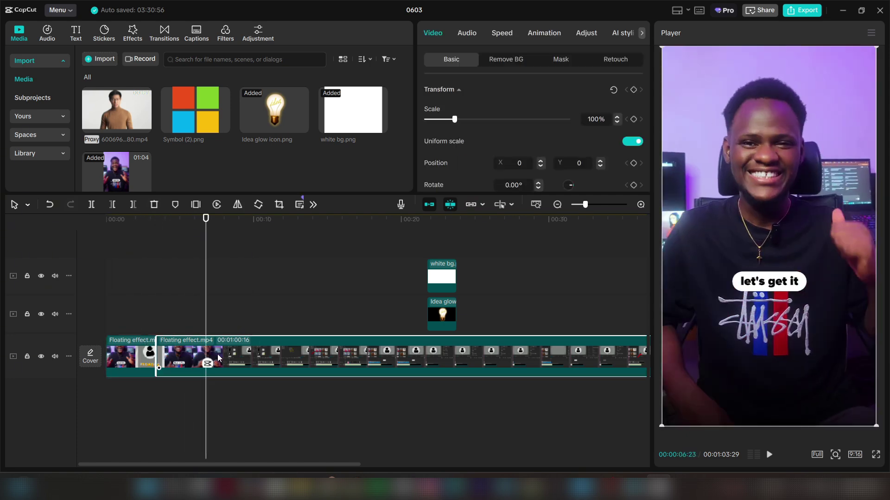
key("ctrl+b")
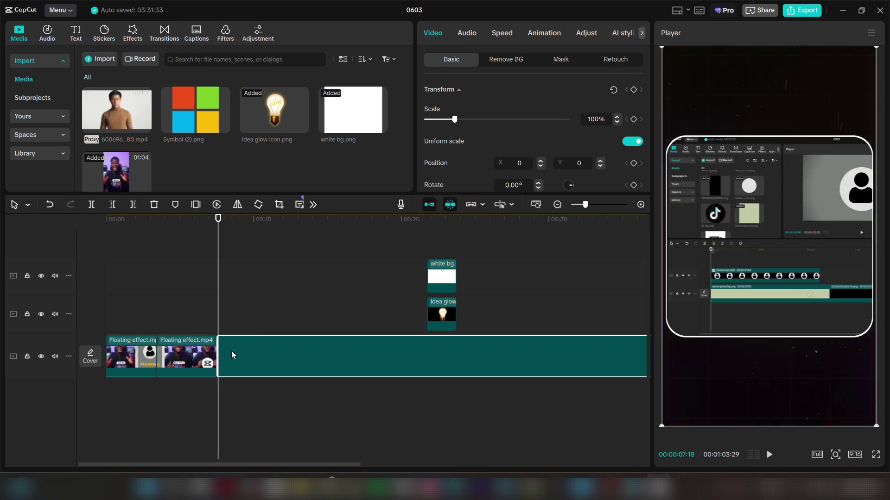
Step: Delete the part of the third Floating effect piece that lies before 00:00:10:22
left_click(233, 321)
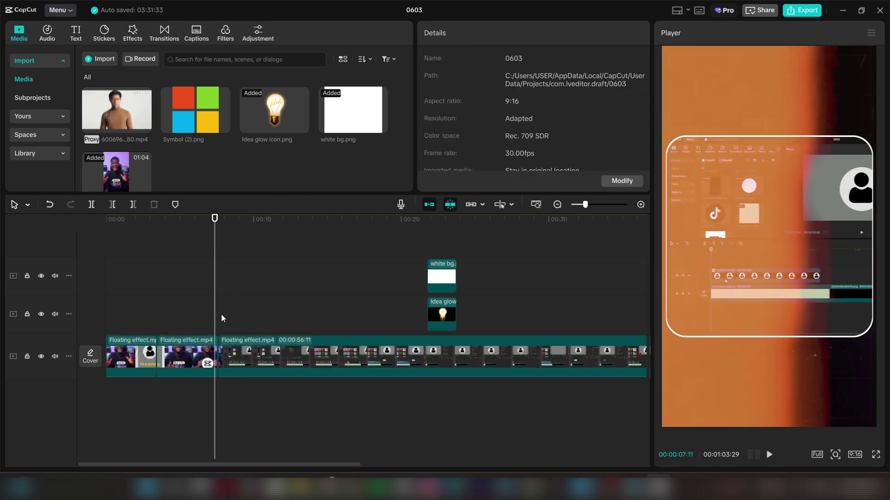
left_click(265, 352)
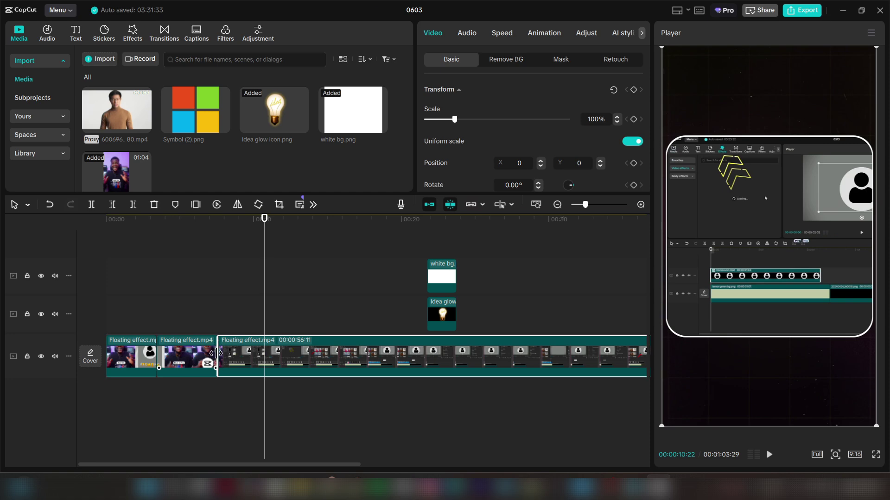
key("q")
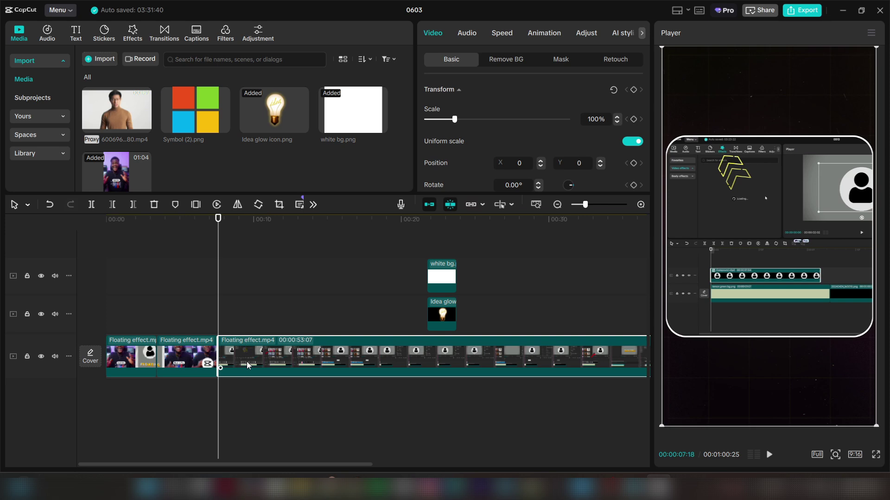
Step: Undo the left deletion and the split at 00:00:07:18, and redo that split
key("ctrl+z")
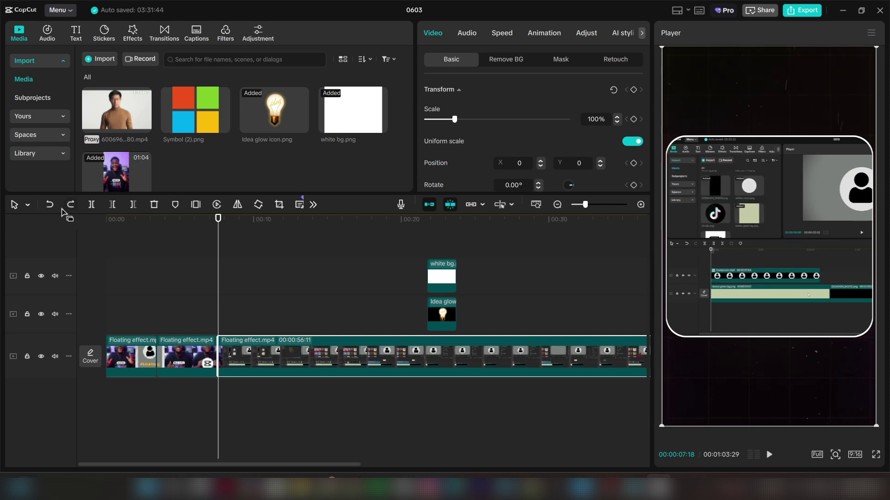
left_click(50, 205)
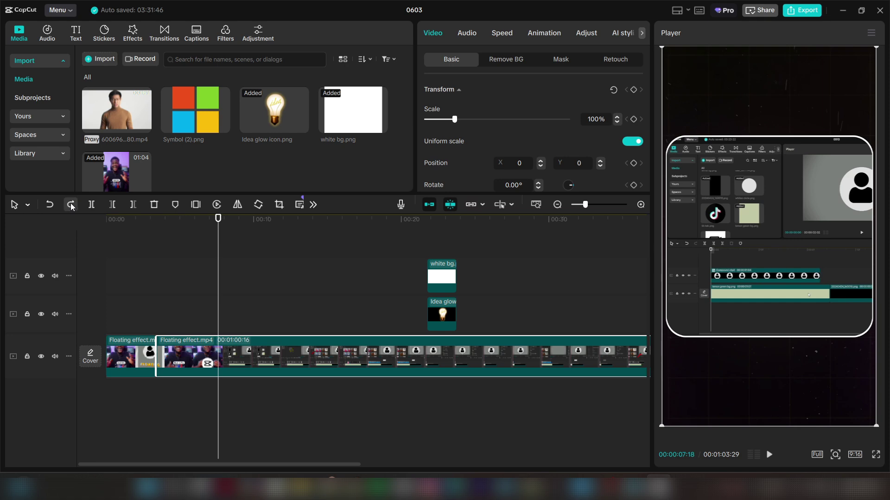
left_click(70, 204)
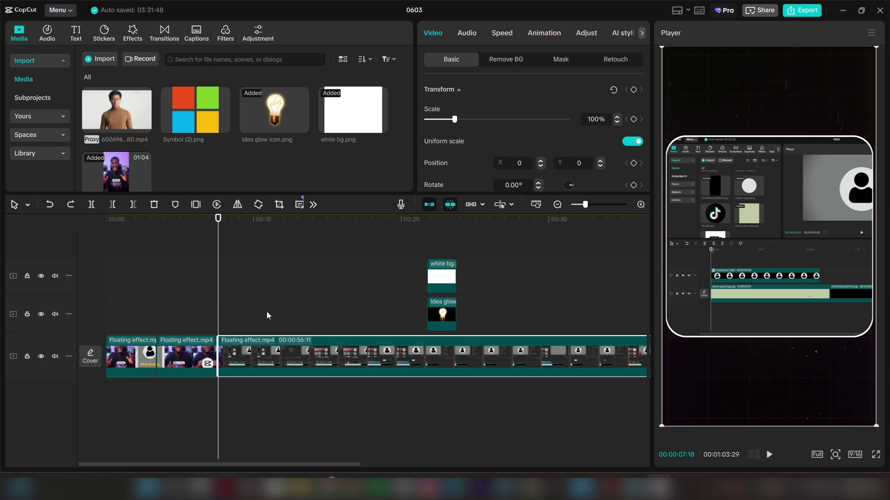
Step: Split the third Floating effect piece at 00:00:10:27
left_click(267, 351)
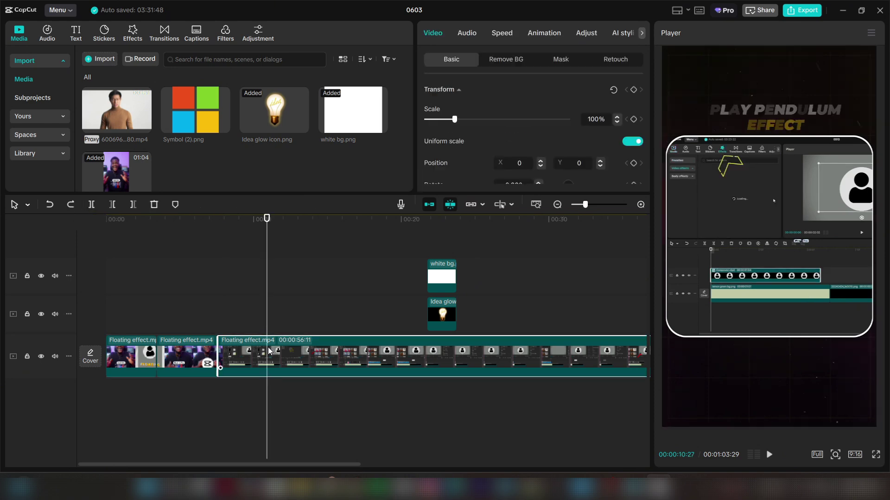
left_click(92, 207)
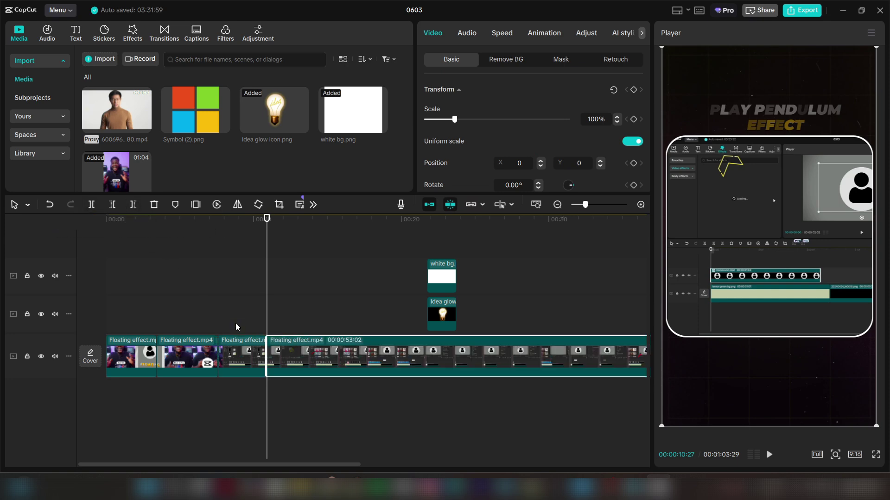
Step: Delete the part of the last Floating effect piece after 00:00:12:26 and undo the deletion
left_click_drag(267, 325, 299, 343)
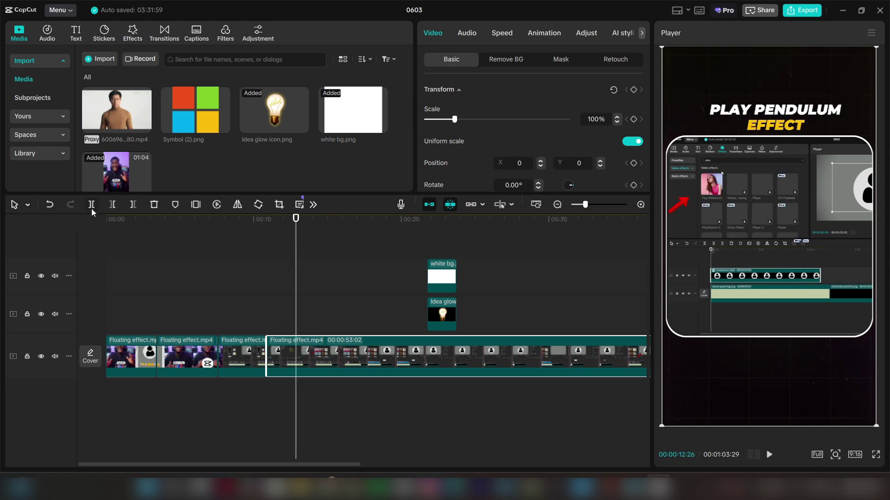
left_click(133, 205)
key("ctrl+z")
Step: Deselect all clips and add a timeline marker at 00:00:00:00
left_click(274, 315)
left_click_drag(273, 315, 240, 335)
left_click(248, 353)
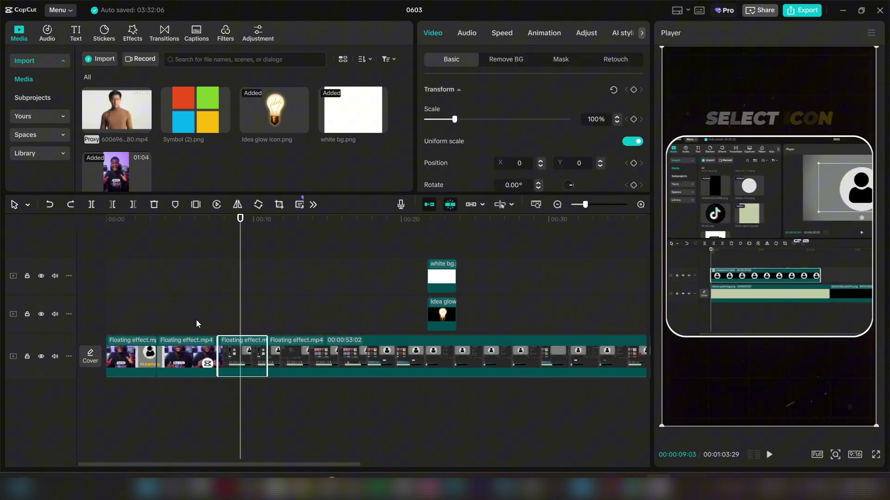
left_click(168, 236)
key("Home")
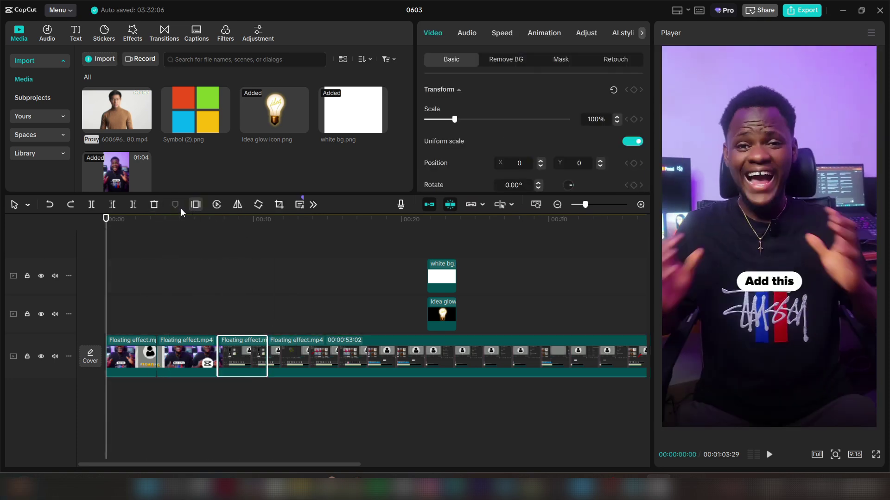
left_click(133, 345)
left_click(134, 330)
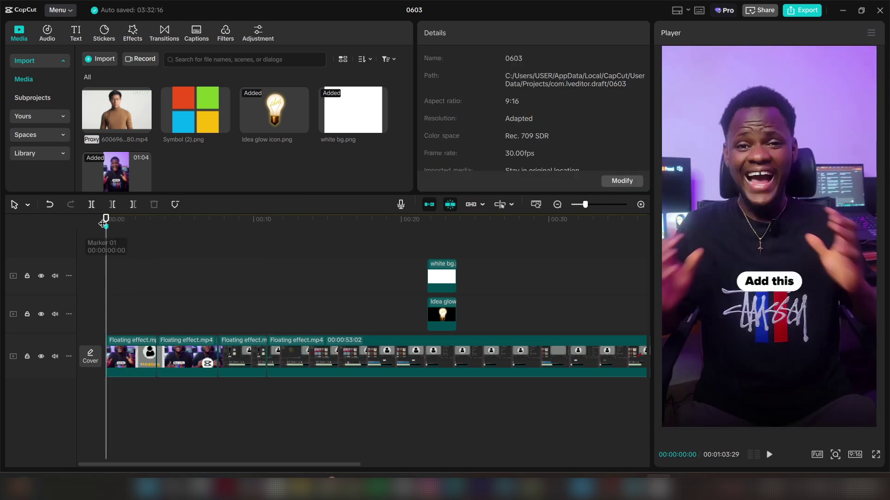
Step: Add a second timeline marker at about 9 seconds and open its options
left_click_drag(195, 218, 310, 230)
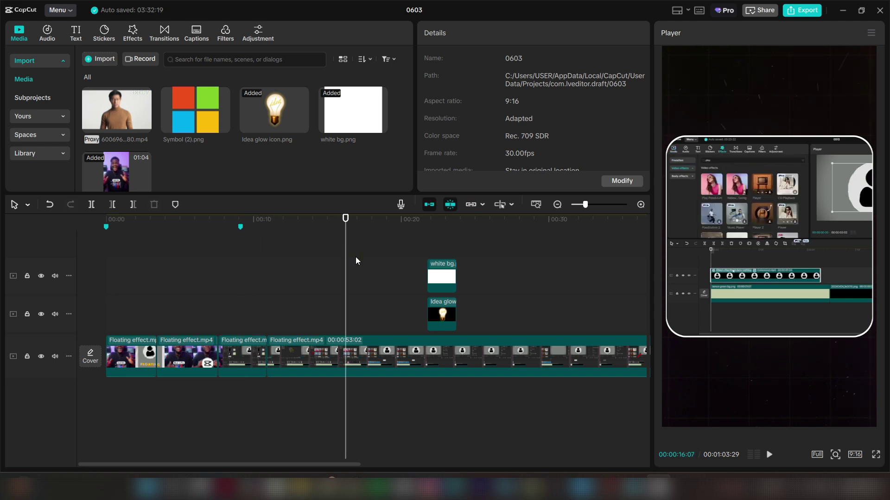
right_click(243, 227)
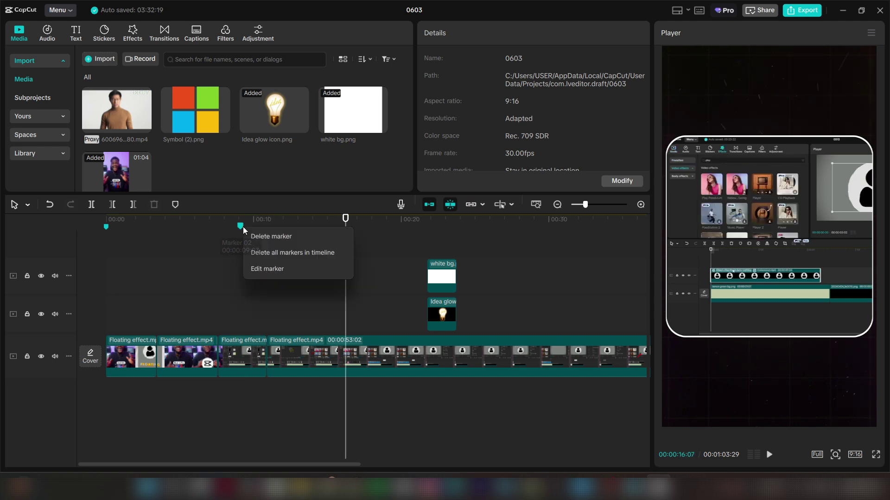
Step: Undo the two markers added to the timeline
left_click(241, 227)
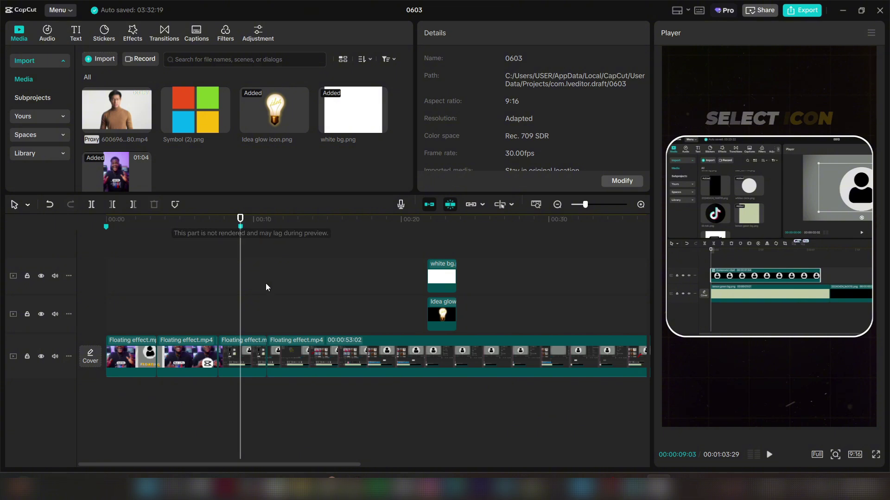
left_click(52, 204)
left_click(53, 204)
left_click_drag(176, 251, 231, 284)
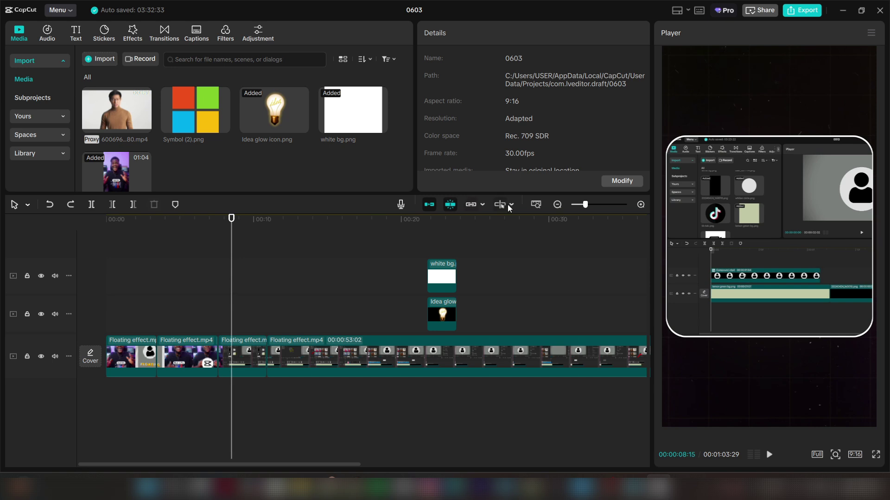
Step: Inspect the timeline at wide and close zoom levels and return the playhead to the start
left_click(552, 206)
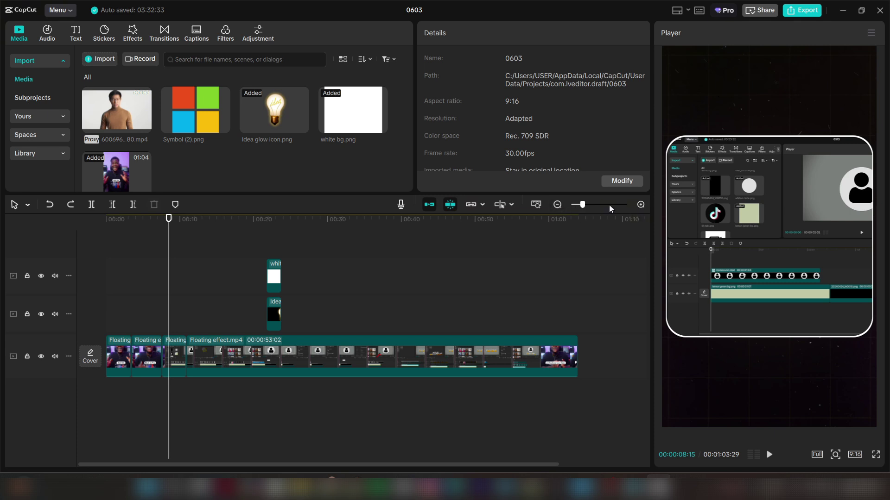
left_click_drag(582, 204, 620, 206)
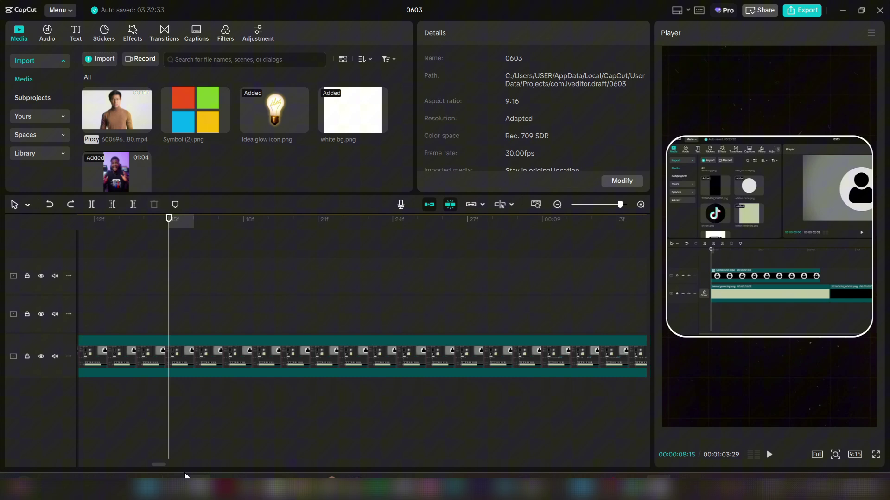
left_click_drag(163, 462, 214, 461)
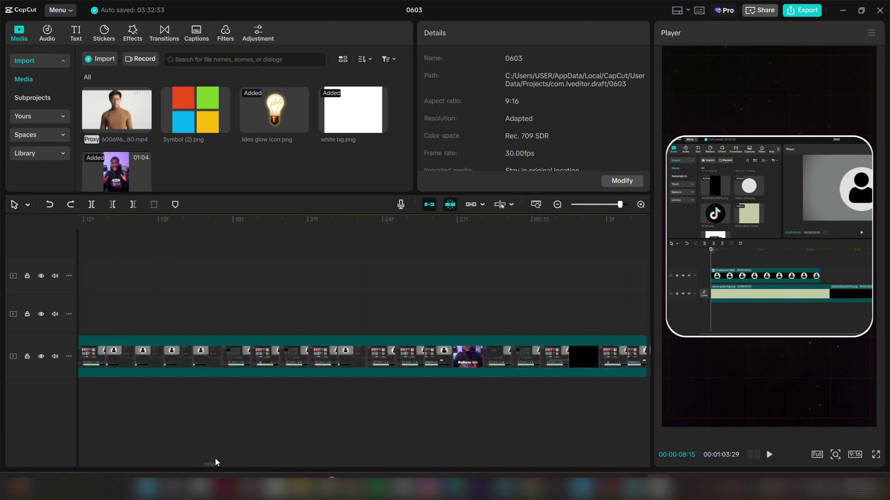
mouse_move(583, 210)
left_mouse_down()
mouse_move(591, 213)
mouse_move(566, 217)
left_mouse_up()
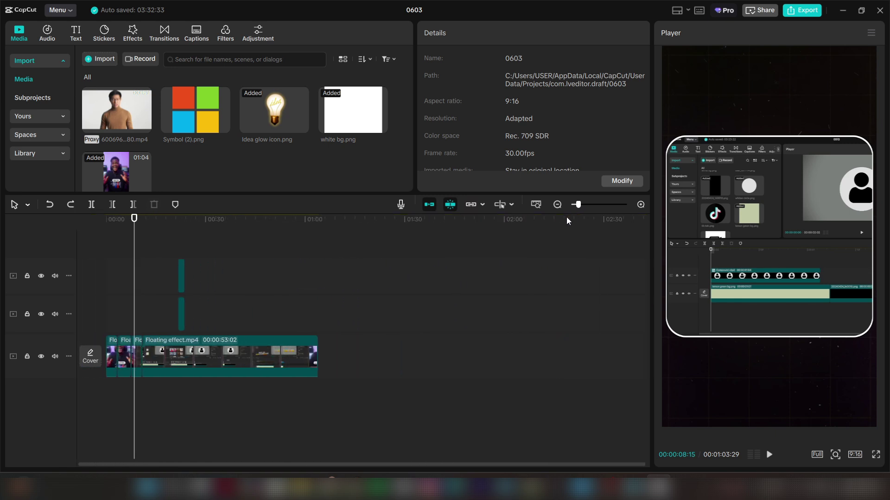
key("Home")
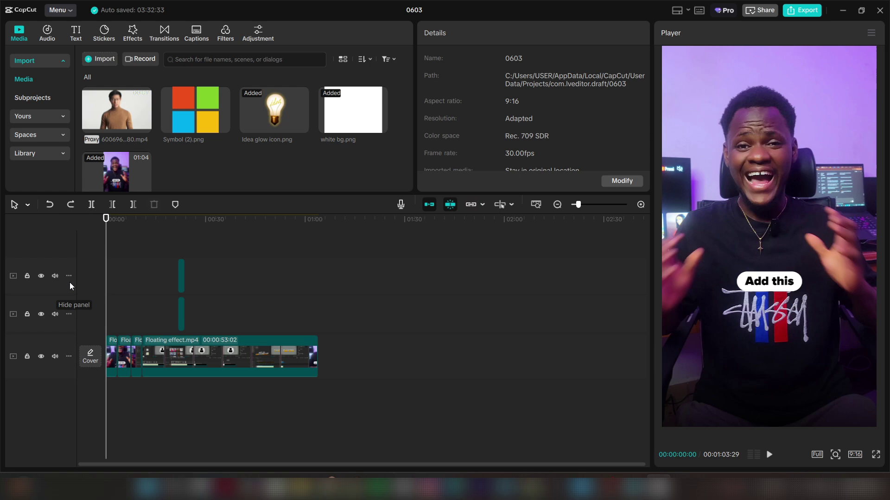
Step: Move the white bg.png and Idea glow icon.png clips together to the very start of the timeline
left_click(640, 204)
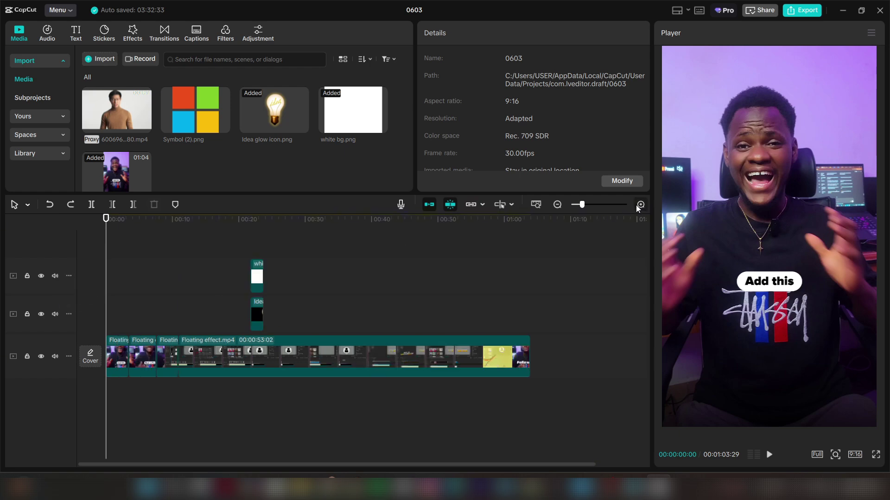
left_click(640, 205)
left_click_drag(409, 235, 416, 337)
left_click(398, 243)
left_click(410, 276)
left_click(413, 316, "ctrl")
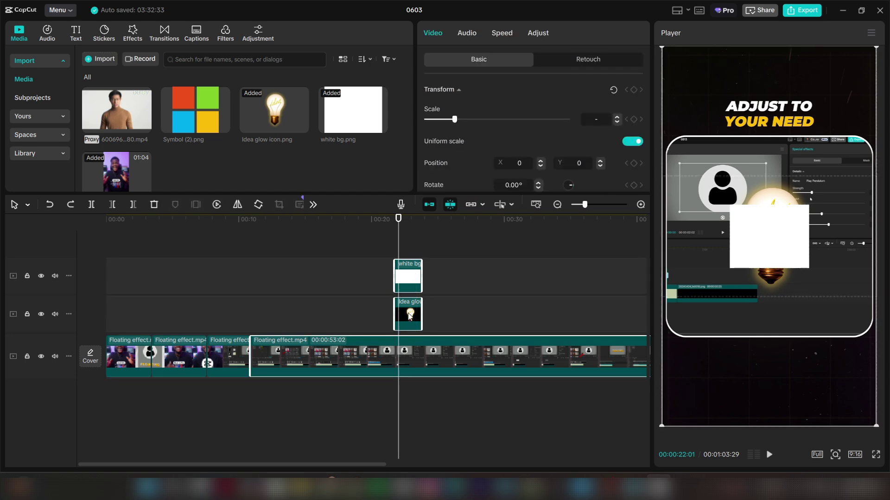
left_click(409, 312)
left_click_drag(411, 245, 118, 317)
left_click(107, 246)
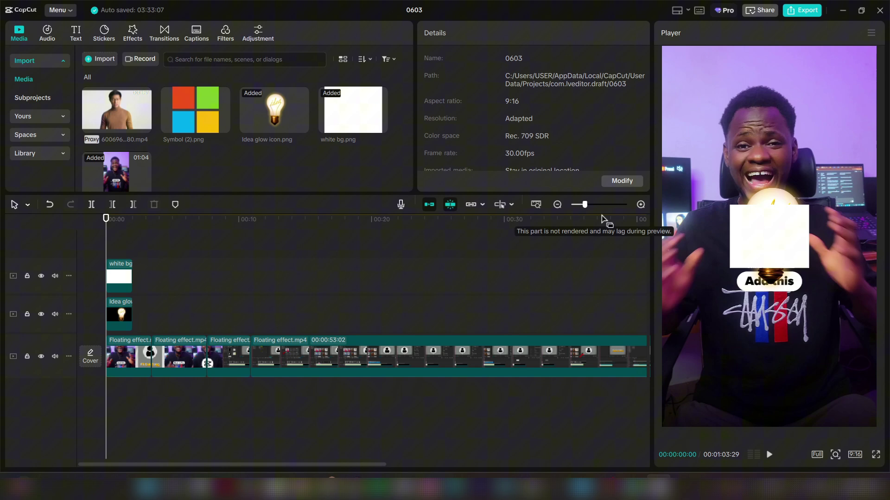
Step: Set the track height to Short for the white bg.png, Idea glow icon.png and main Floating effect.mp4 tracks
left_click(640, 204)
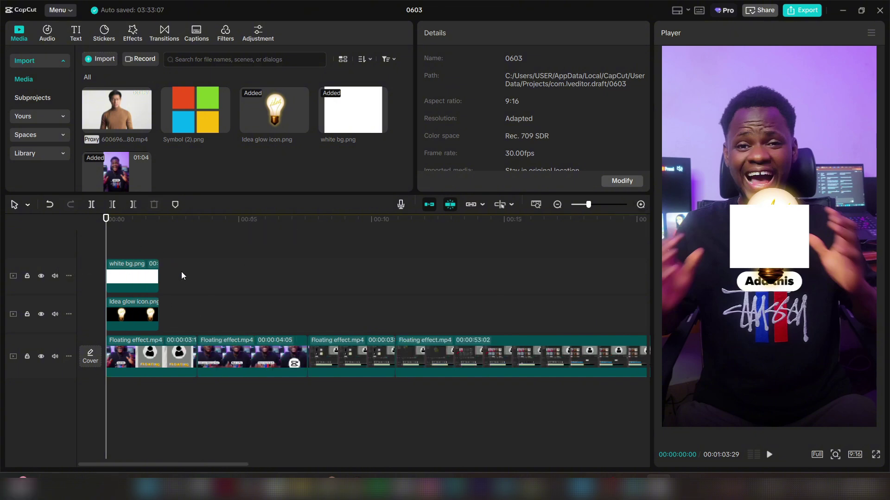
left_click(128, 250)
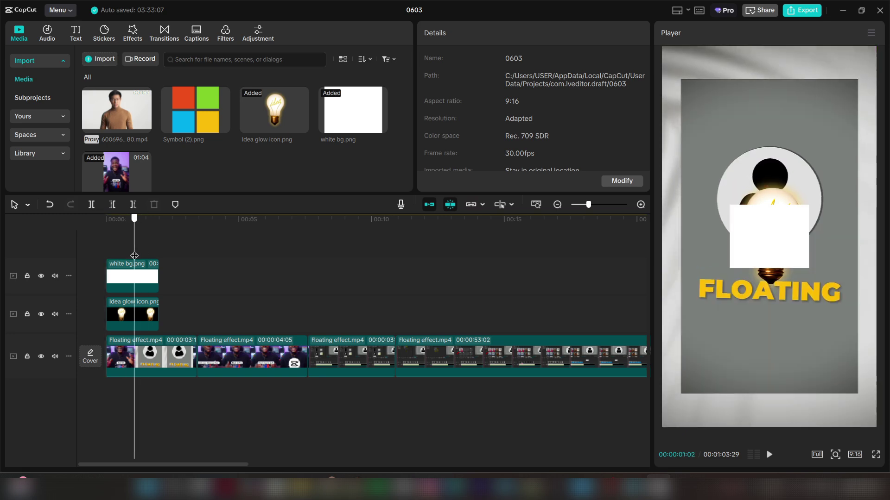
left_click(124, 265)
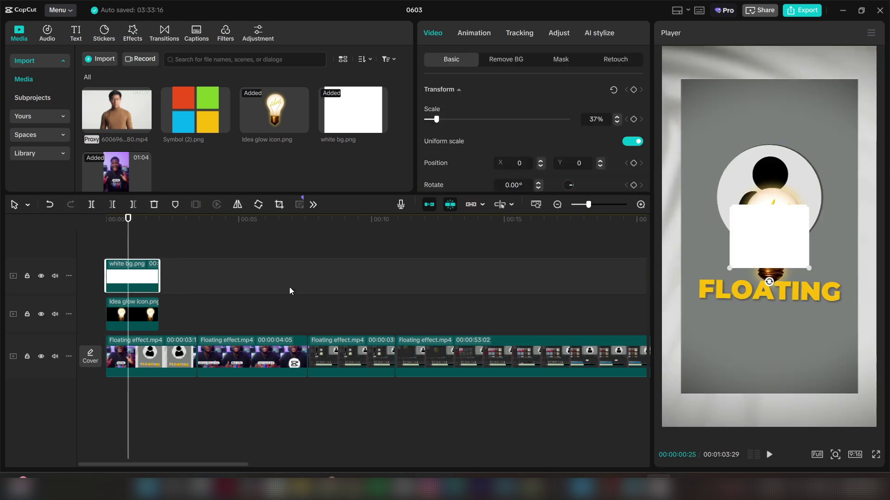
right_click(72, 278)
mouse_move(117, 287)
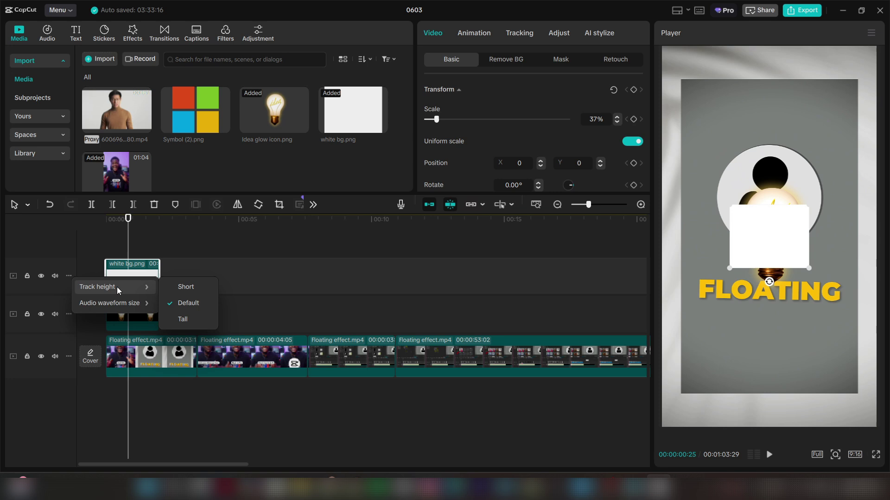
left_click(184, 288)
right_click(70, 285)
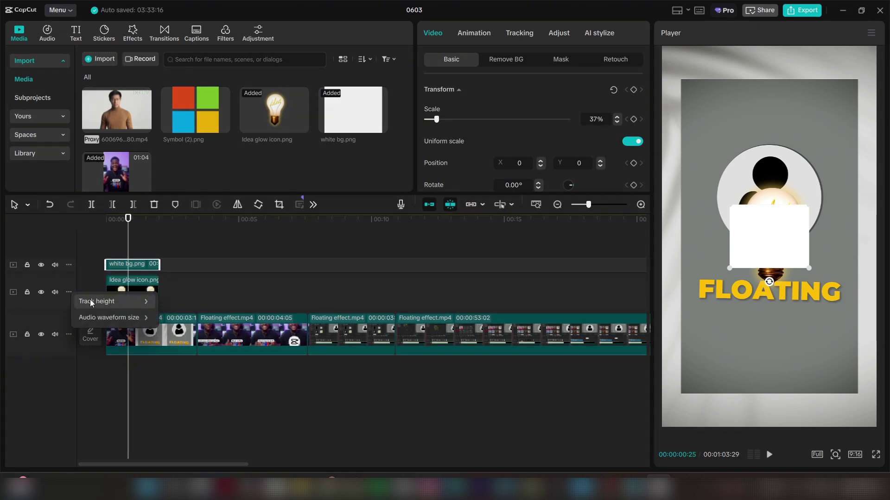
left_click(191, 297)
right_click(68, 313)
mouse_move(93, 322)
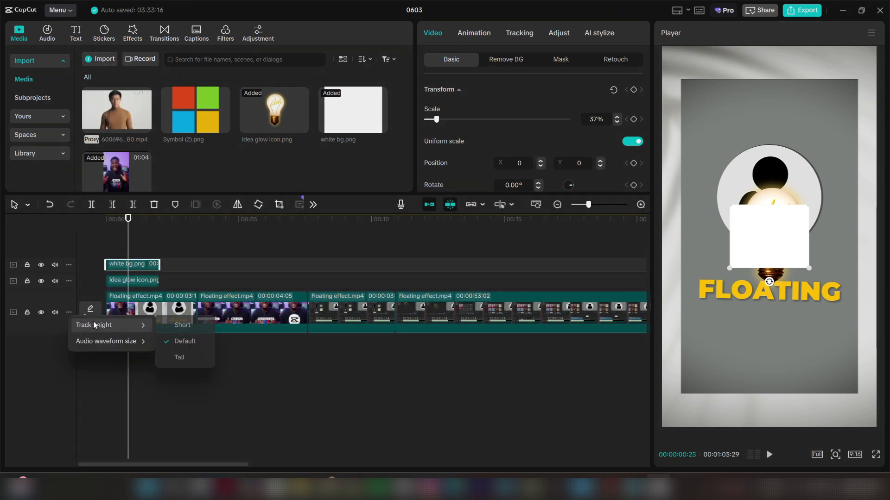
left_click(172, 321)
left_click(141, 256)
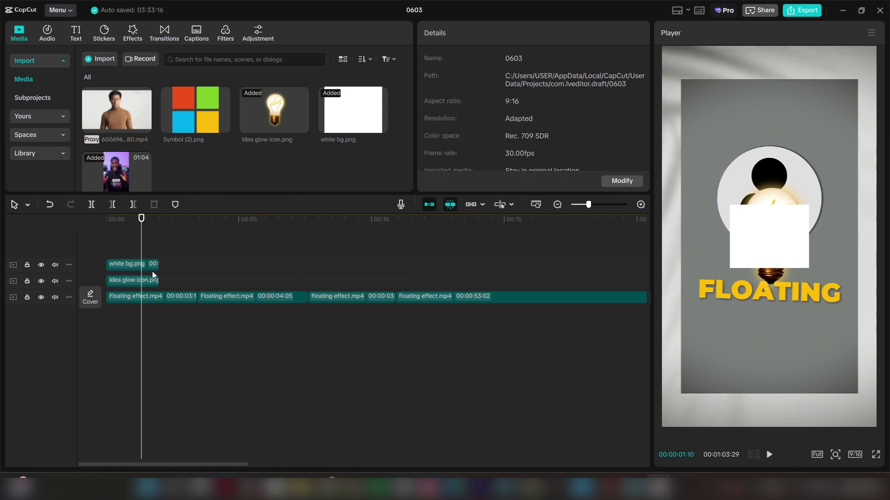
Step: Undo the most recent timeline edits and redo them to restore the overlay clips at the start
right_click(73, 268)
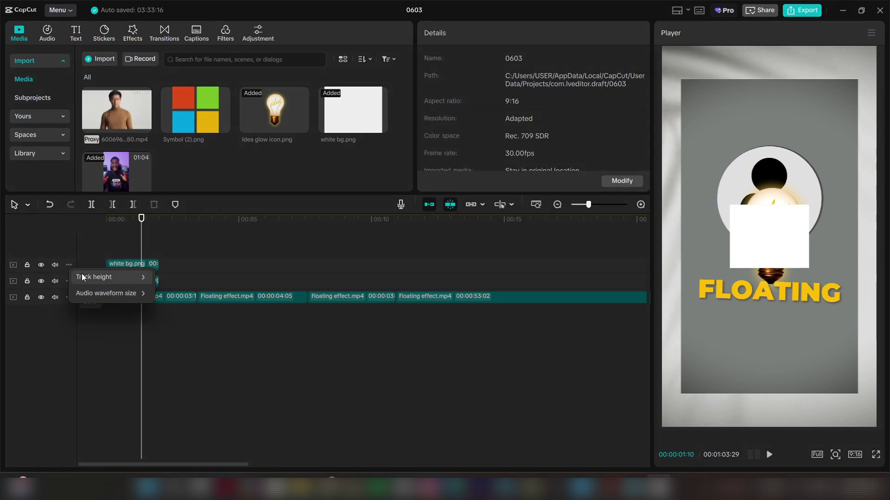
left_click(40, 222)
left_click(49, 204)
left_click(49, 205)
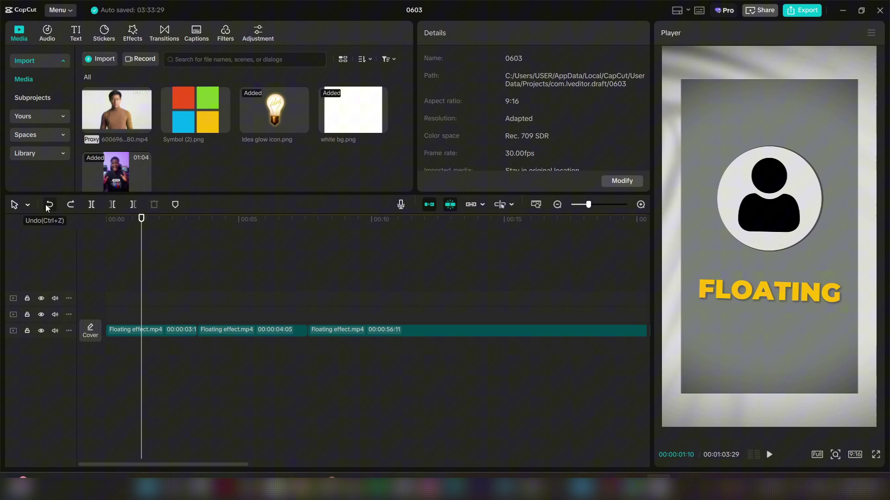
left_click(50, 207)
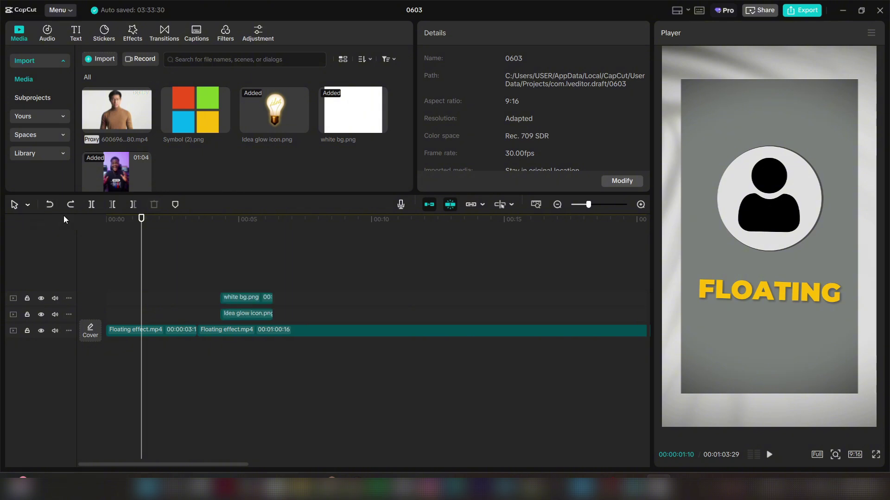
left_click(69, 207)
left_click(70, 207)
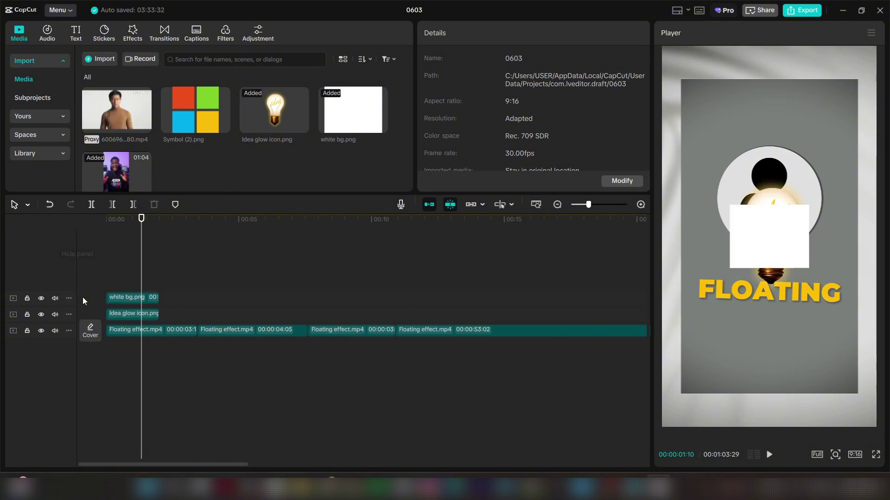
Step: Set the height of the white bg.png, Idea glow icon.png and Floating effect.mp4 tracks back to Default
left_click(69, 298)
mouse_move(112, 309)
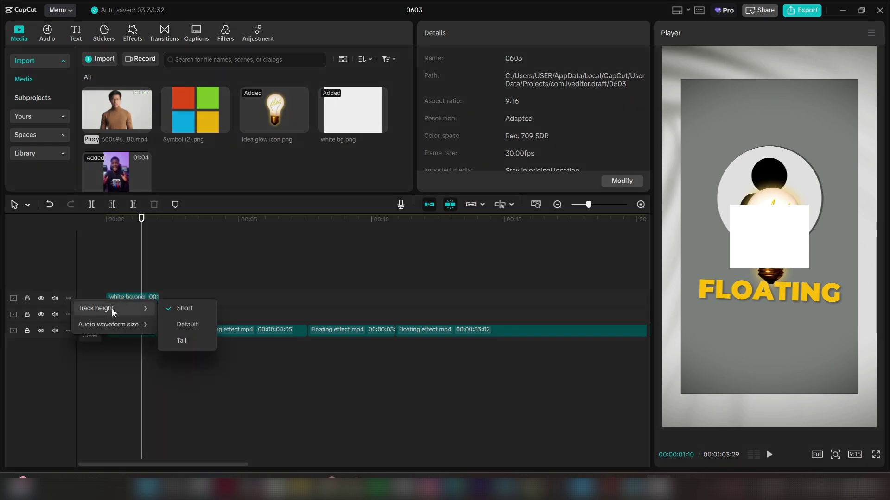
left_click(186, 323)
left_click(69, 336)
mouse_move(147, 349)
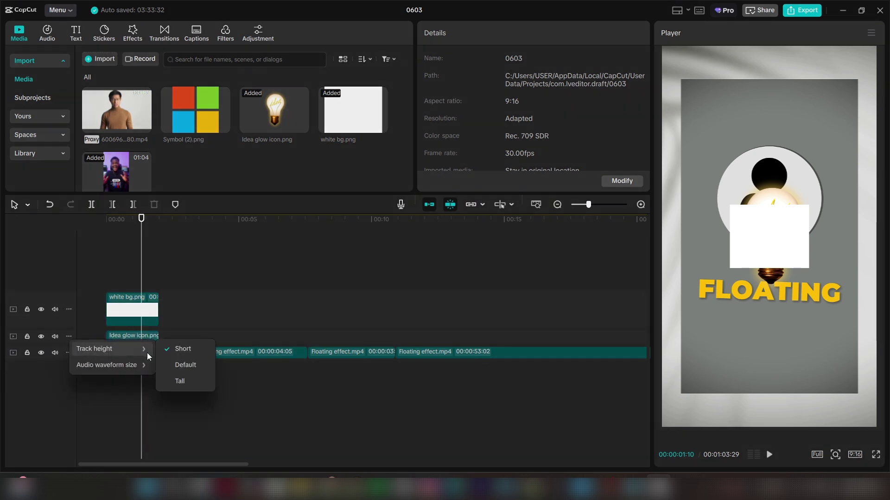
left_click(186, 363)
left_click(69, 374)
mouse_move(118, 386)
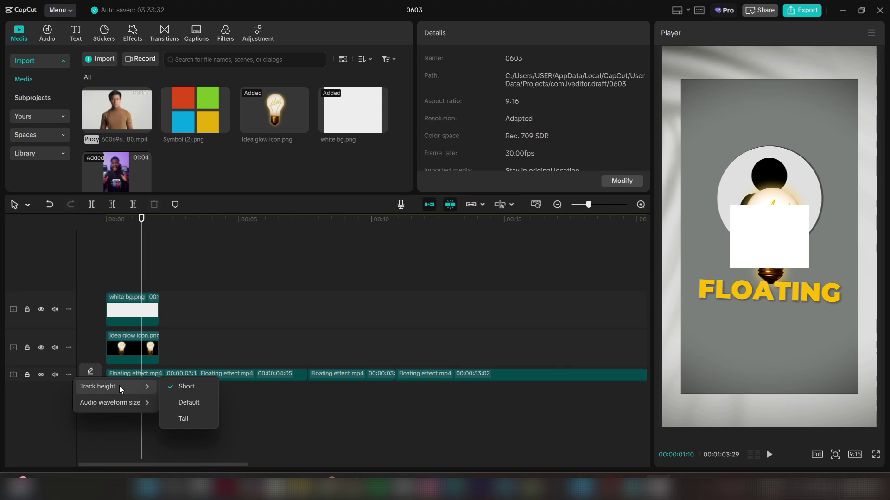
left_click(185, 401)
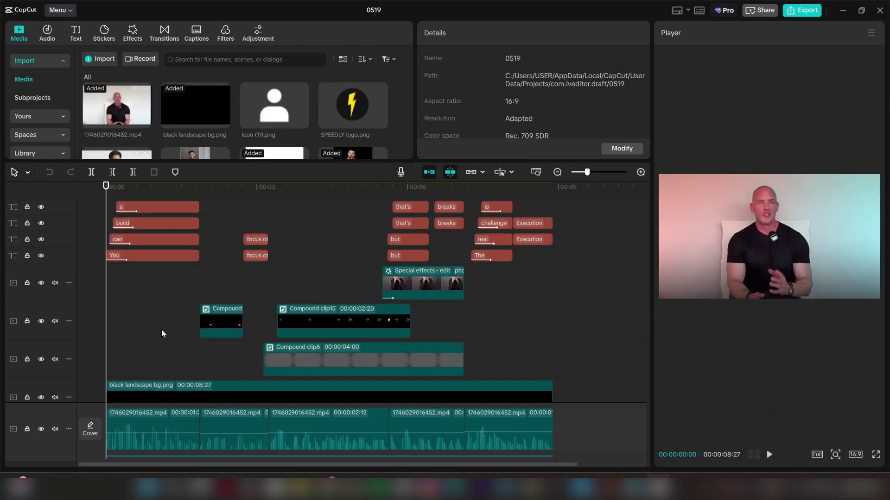
Step: Examine the stacked tracks of project 0519, from the upper compound clips and text layers to the audio
scroll(137, 335, "down", 5)
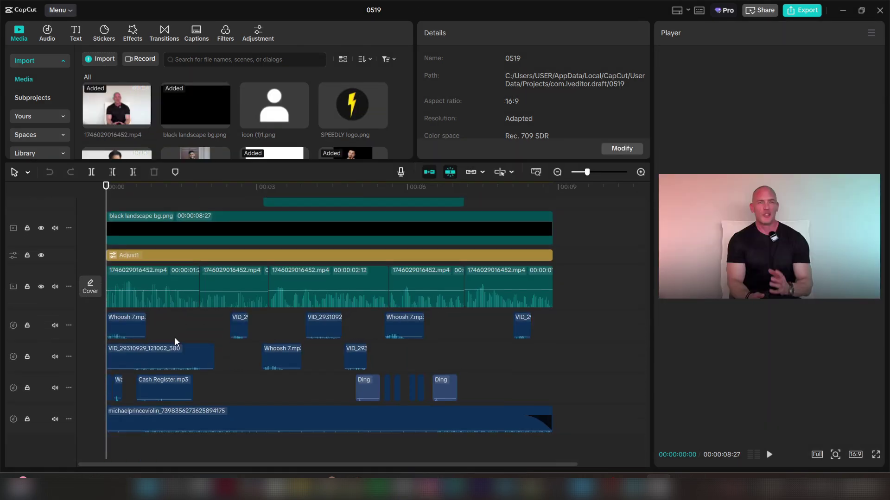
scroll(167, 349, "up", 5)
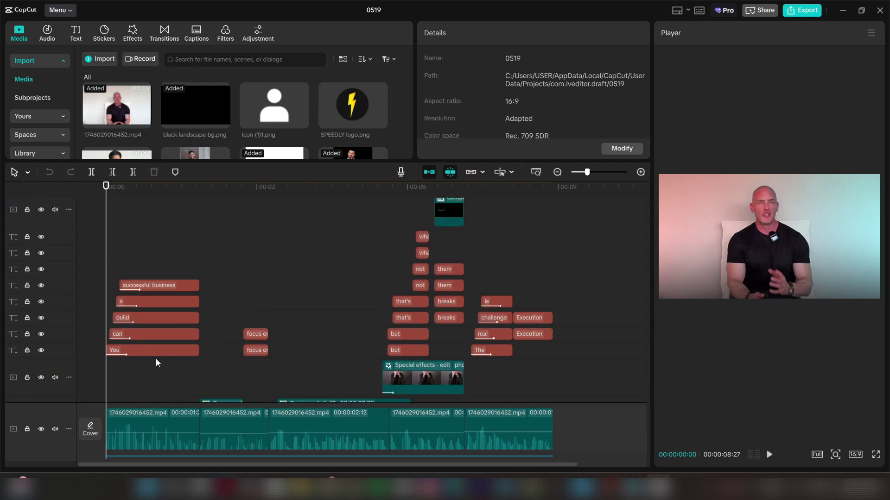
scroll(162, 270, "up", 3)
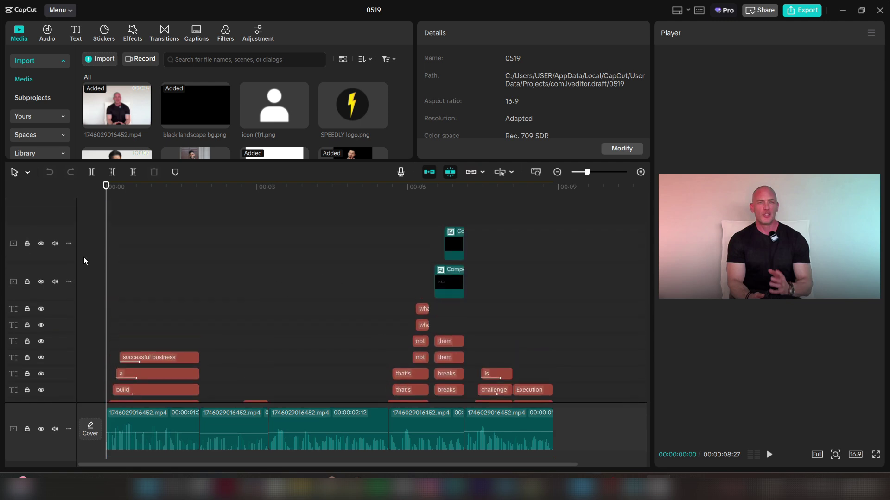
left_click(387, 278)
left_click(217, 296)
scroll(227, 310, "down", 8)
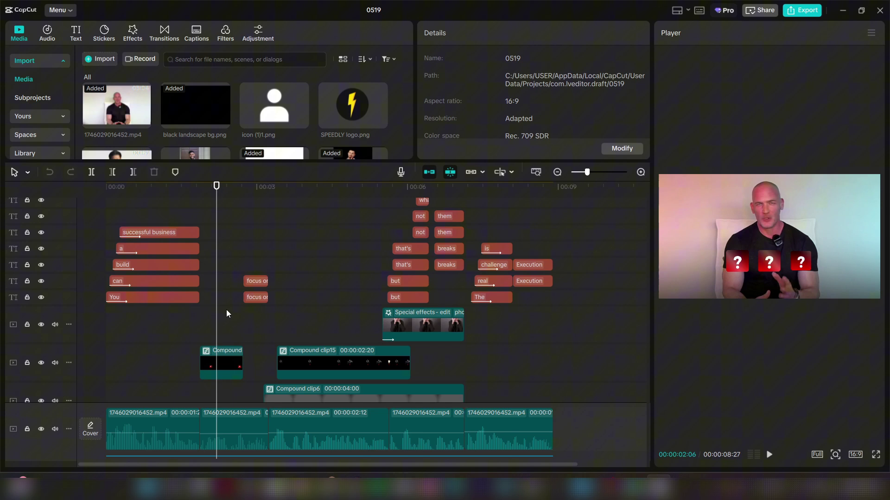
scroll(229, 312, "down", 9)
scroll(255, 334, "up", 7)
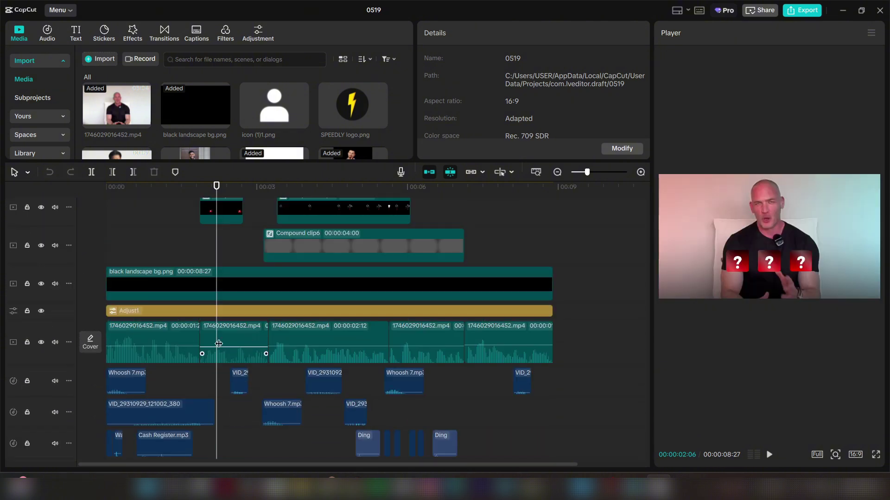
Step: Return the playhead to the start and set the black landscape bg.png track height to Short
left_click_drag(210, 334, 111, 318)
left_click(70, 339)
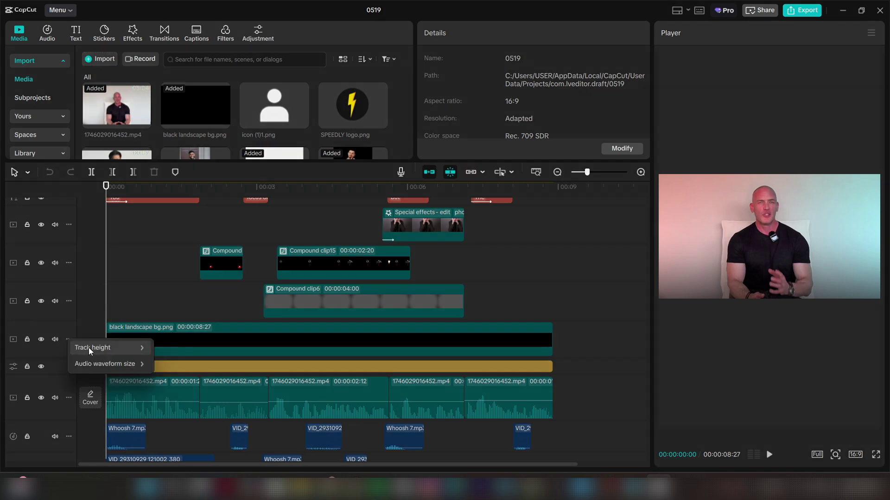
mouse_move(88, 347)
left_click(174, 349)
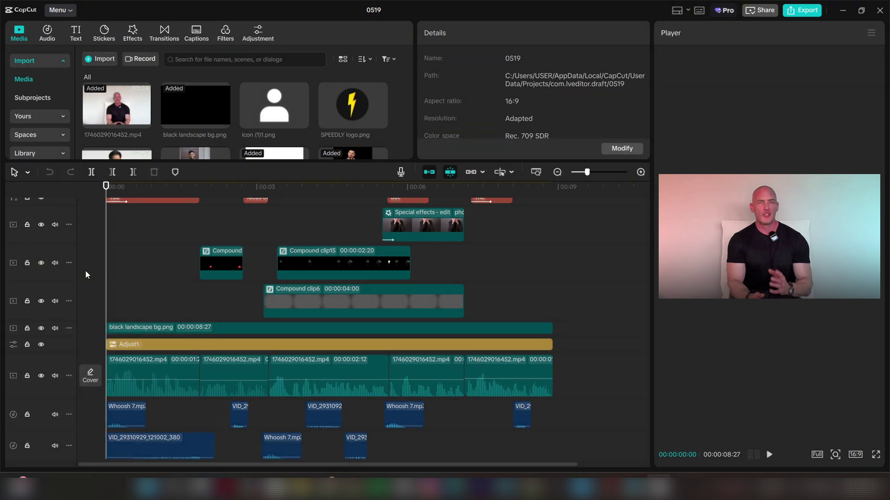
Step: Set the track height to Short for the Compound clip15 and Compound clip6 tracks
left_click(68, 263)
mouse_move(131, 271)
left_click(177, 278)
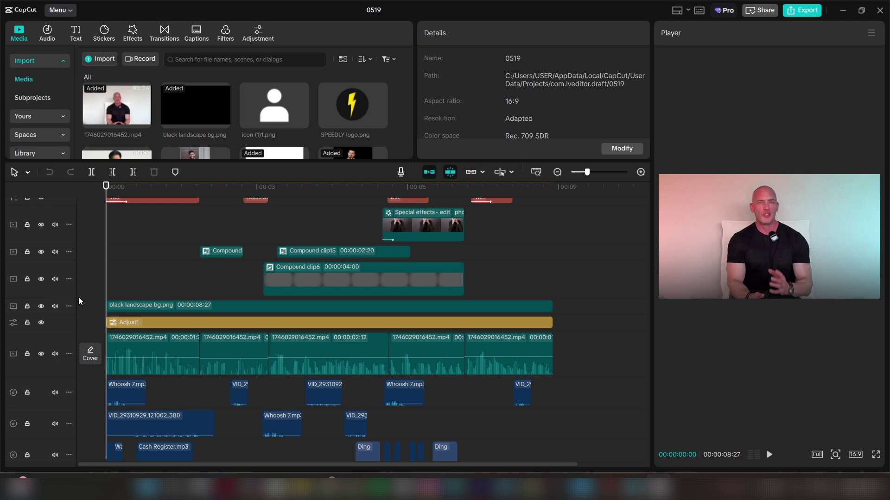
left_click(67, 284)
mouse_move(148, 286)
left_click(188, 288)
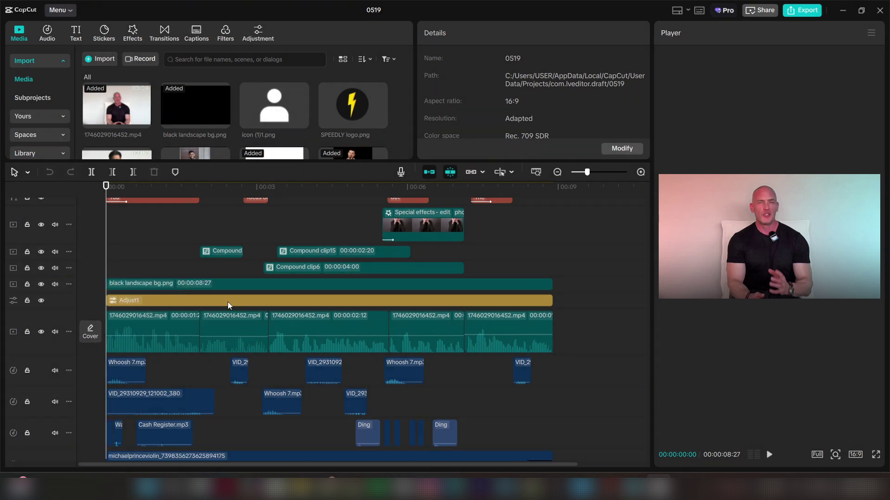
Step: Set the track height to Short for the Special effects clip's track
scroll(279, 310, "up", 2)
left_click(69, 280)
mouse_move(102, 305)
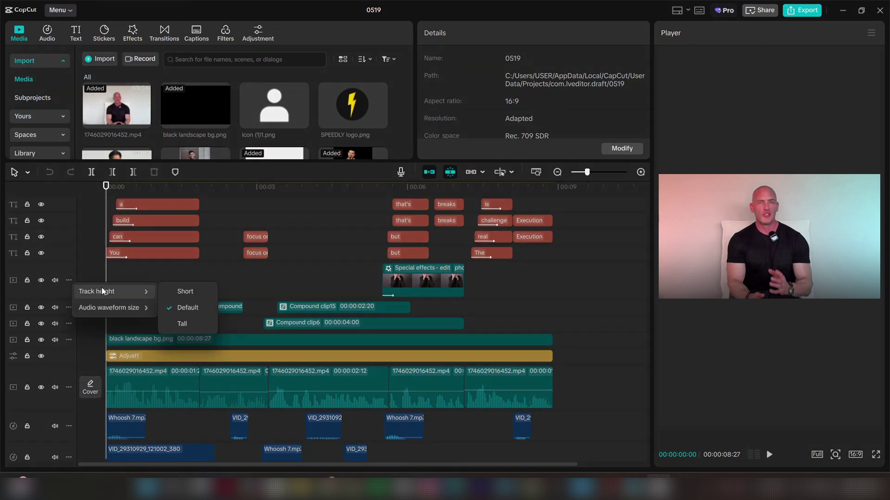
left_click(179, 296)
Step: Set the track height to Short for the two compound clip tracks above the text layers
scroll(302, 299, "up", 2)
scroll(303, 303, "up", 4)
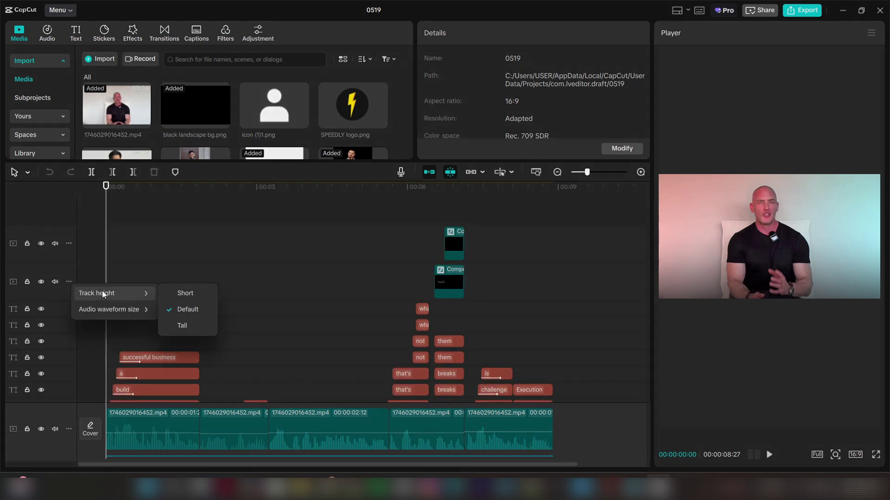
left_click(186, 293)
left_click(69, 244)
left_click(185, 251)
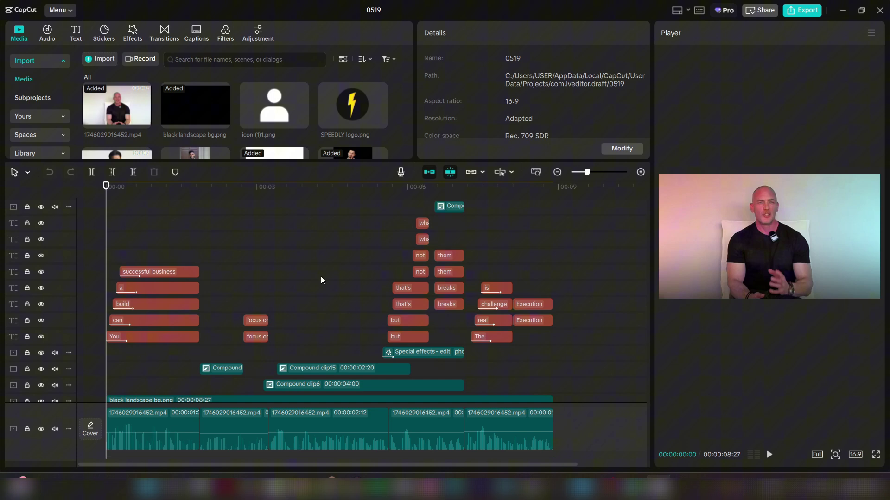
Step: Set the track height to Short for the main 1746029016452.mp4 track and the first audio track below it
scroll(320, 283, "down", 5)
left_click(69, 324)
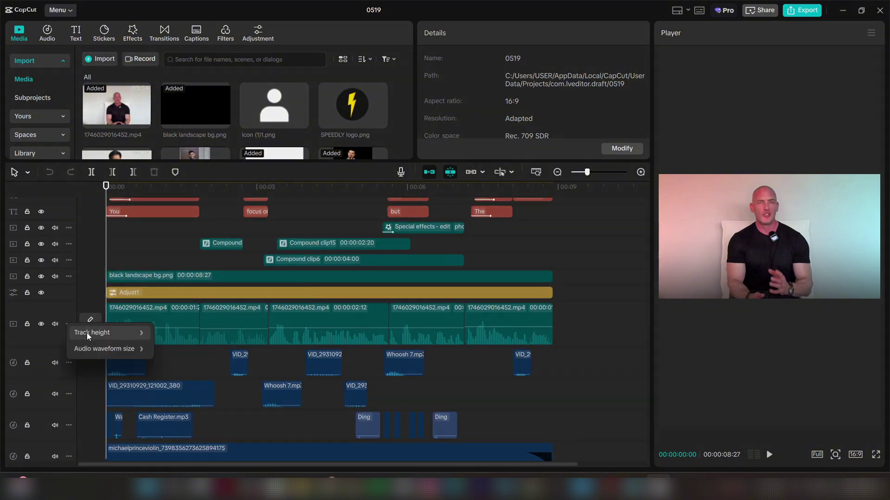
mouse_move(90, 336)
left_click(178, 334)
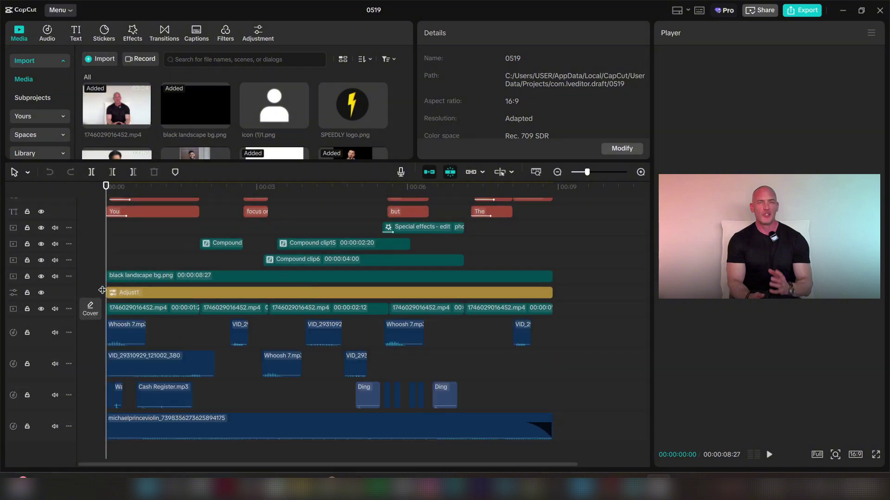
left_click(69, 332)
left_click(178, 345)
Step: Examine the condensed timeline of project 0519, from the upper compound clips down to the audio tracks
scroll(229, 358, "up", 3)
scroll(292, 368, "up", 3)
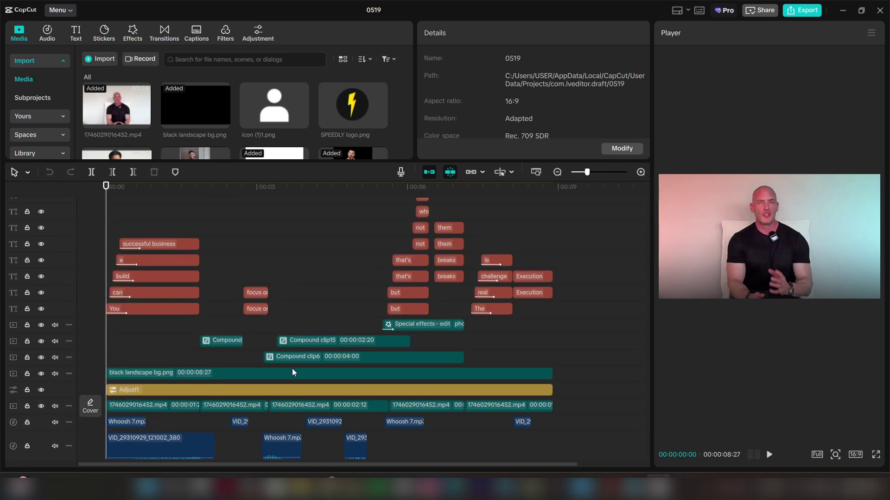
scroll(226, 333, "down", 2)
scroll(246, 330, "down", 2)
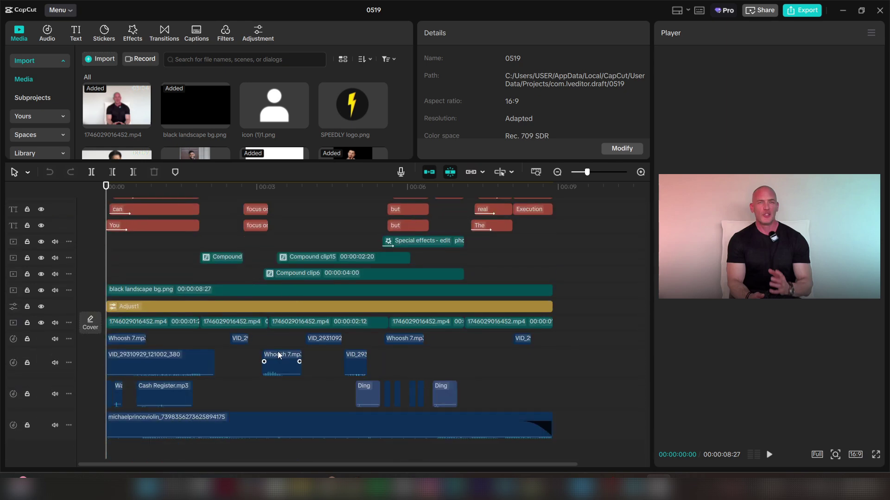
scroll(290, 352, "up", 4)
scroll(296, 351, "up", 3)
scroll(295, 351, "down", 5)
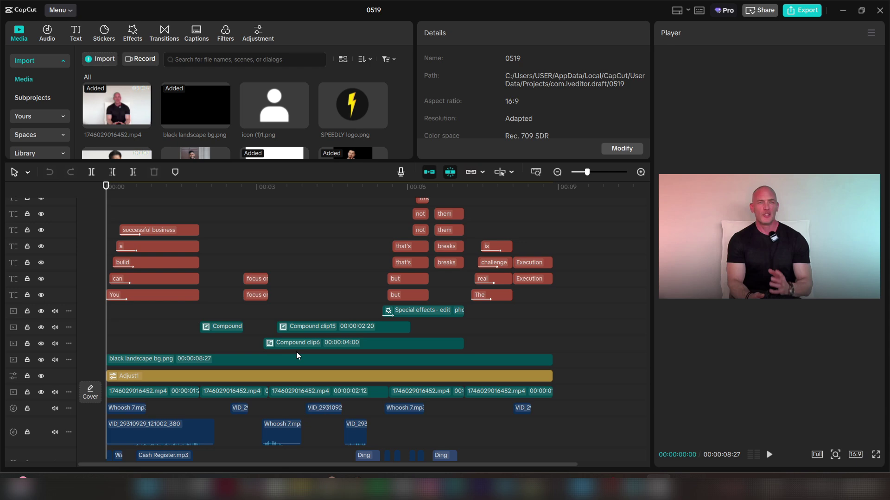
scroll(300, 332, "up", 5)
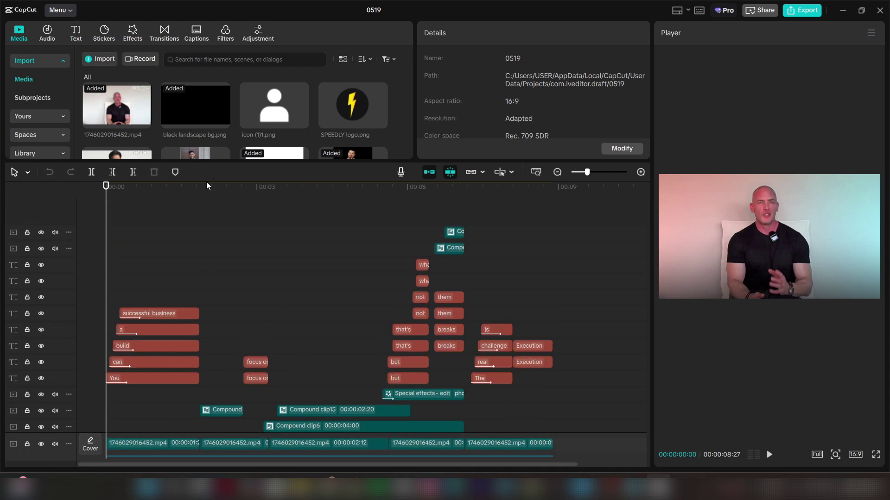
scroll(234, 274, "down", 10)
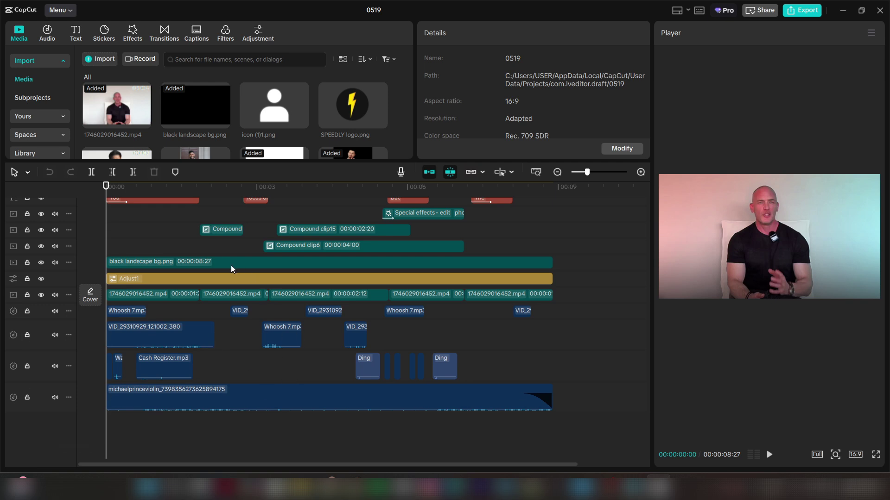
scroll(308, 356, "up", 2)
scroll(378, 385, "up", 7)
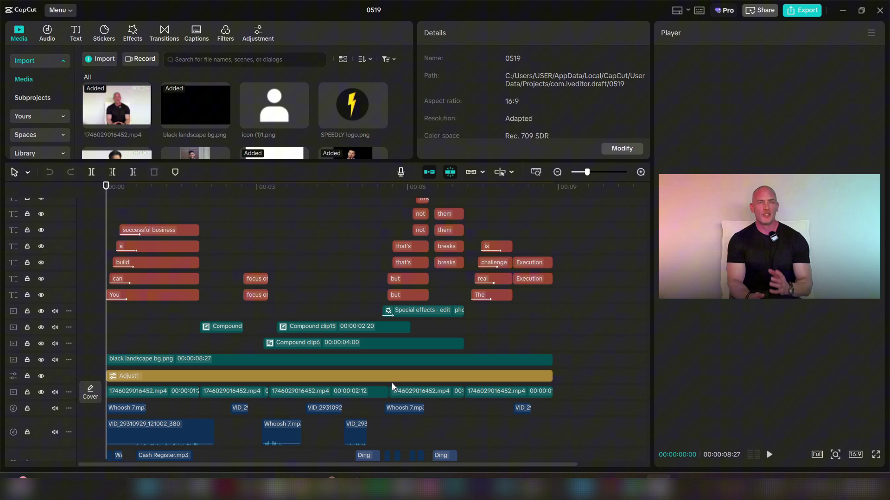
scroll(296, 322, "up", 3)
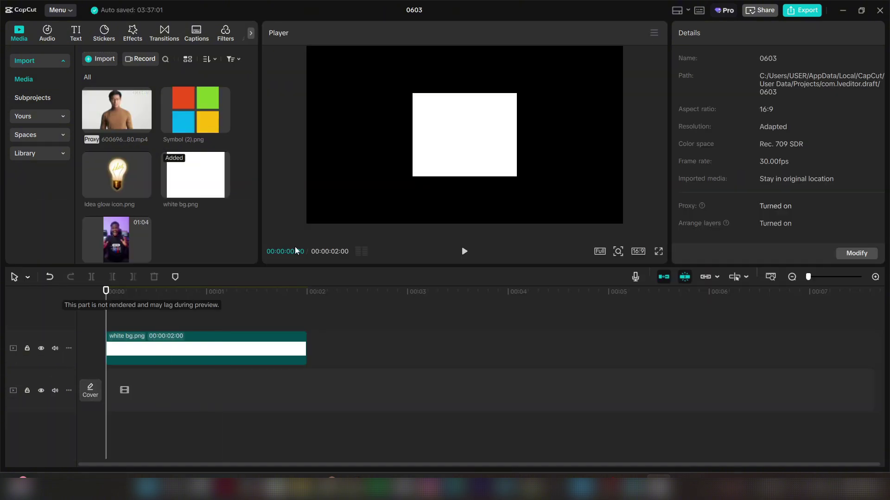
Step: In project 0603, enlarge the timeline area slightly and move the playhead to 00:00:00:15
left_click_drag(296, 263, 296, 253)
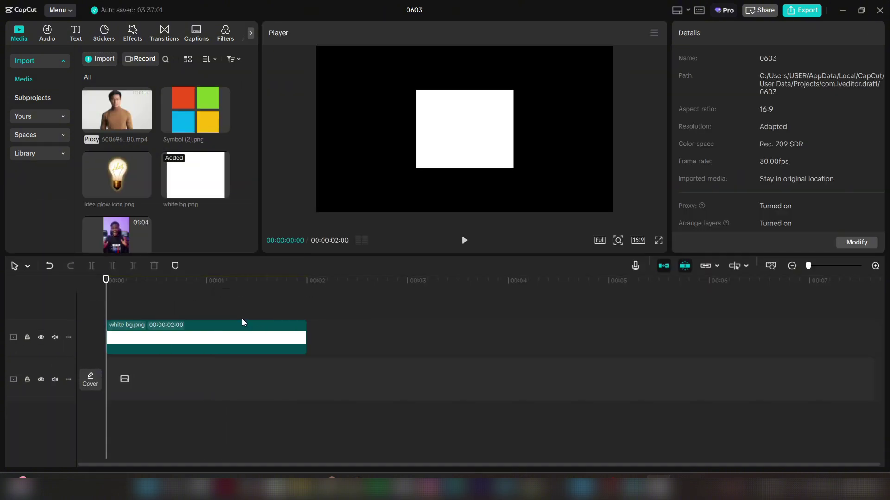
left_click_drag(203, 319, 226, 318)
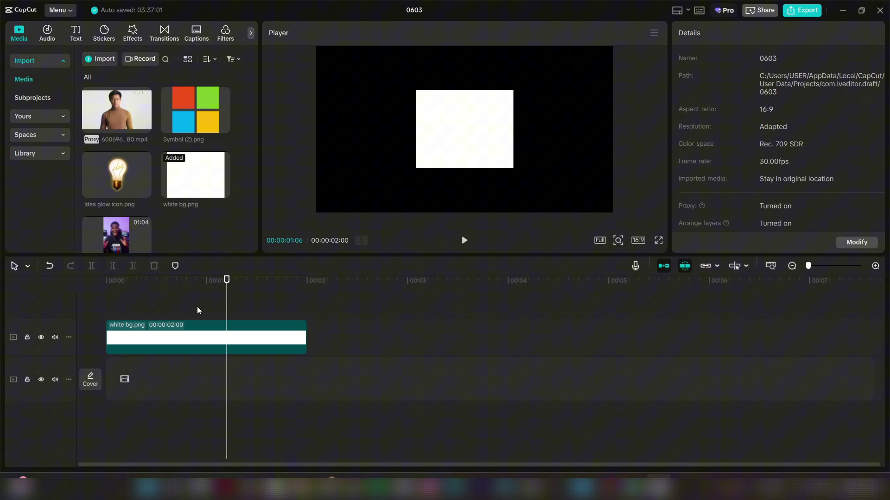
left_click_drag(198, 306, 157, 320)
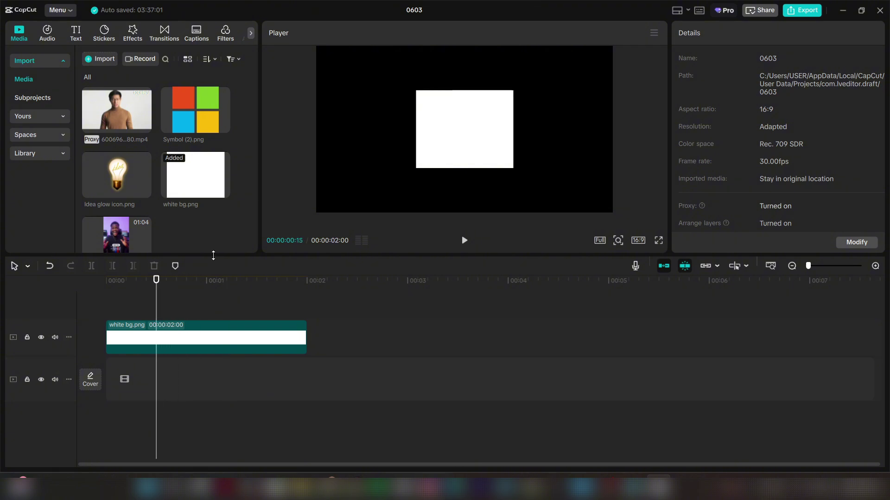
left_click_drag(212, 255, 212, 250)
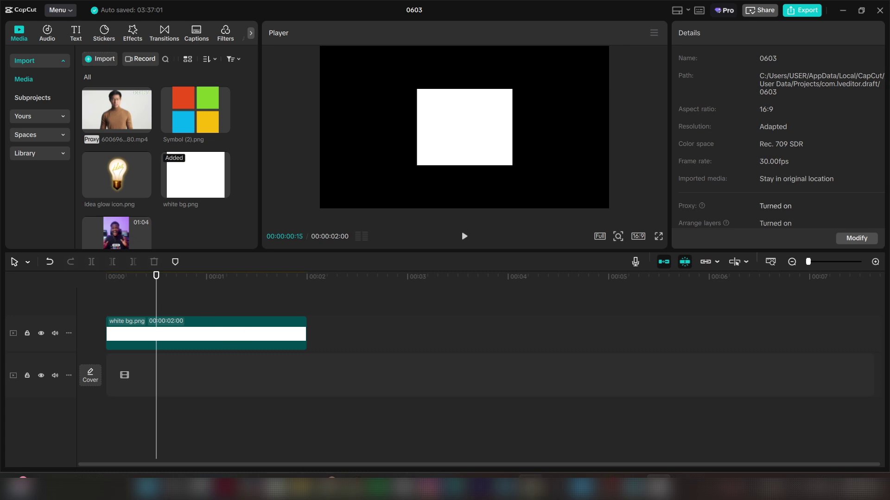
Step: Switch to Notepad, move its window towards the middle of the screen and write "Masking" as the first line
left_click(632, 487)
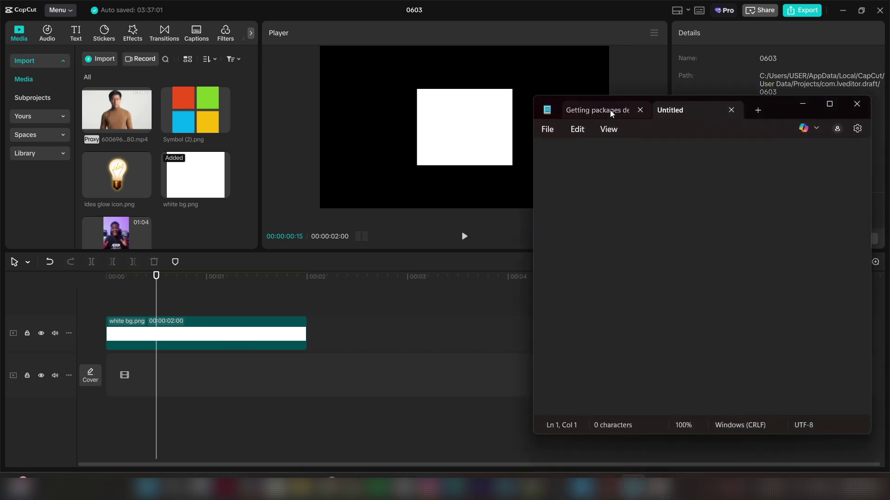
left_click_drag(751, 115, 463, 124)
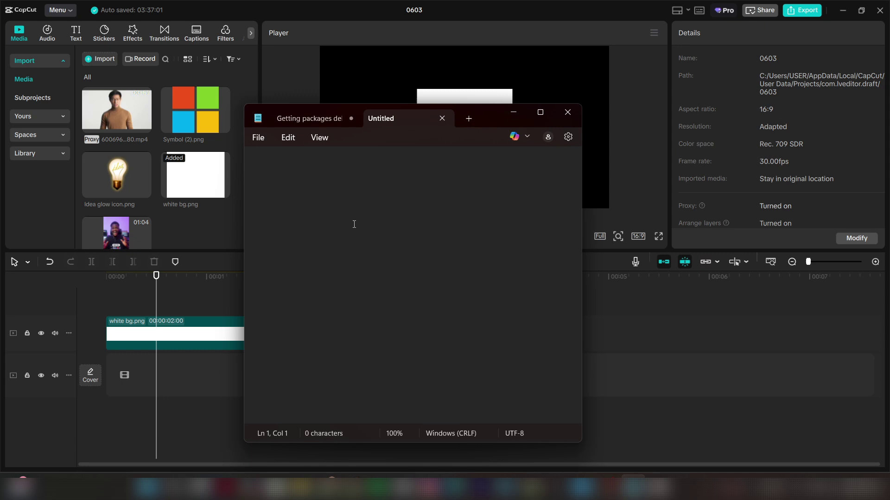
type("Masking")
key("Return")
Step: Add the lines "Keyframes" and "Animation curves" to the note and minimise it
type("Caom")
key("BackSpace")
key("BackSpace")
key("BackSpace")
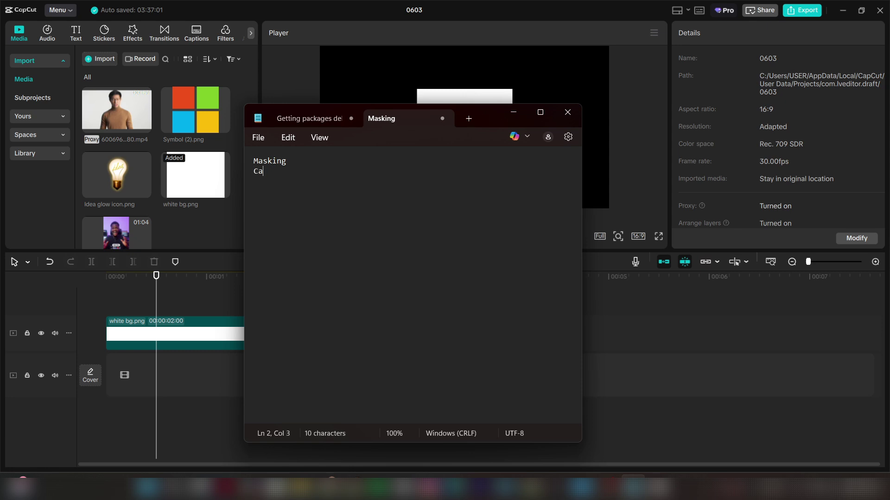
type("K")
key("BackSpace")
type("kEYF")
key("BackSpace")
key("BackSpace")
key("BackSpace")
key("BackSpace")
key("BackSpace")
type("Keyfra")
type("nima")
type("tion curves")
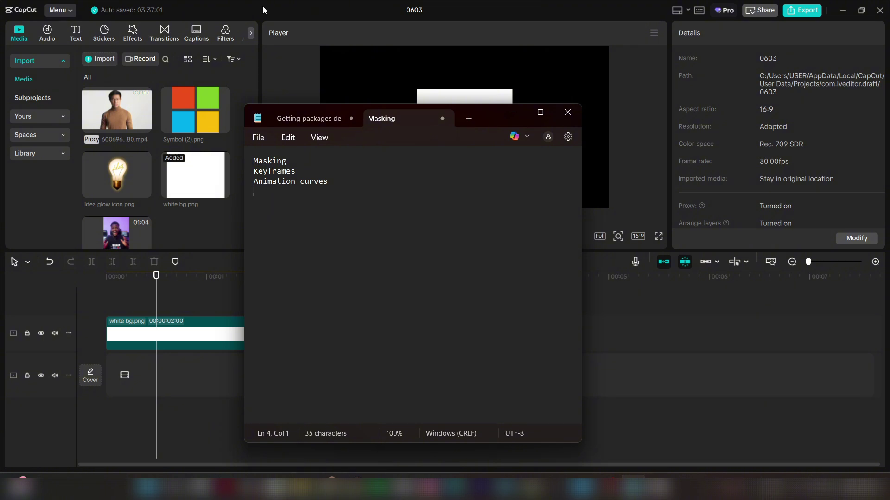
left_click(513, 114)
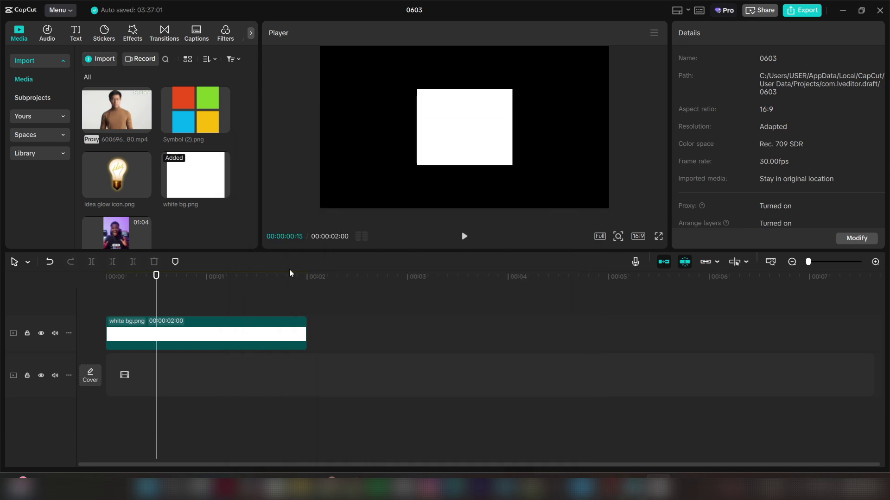
Step: Reopen the note and add "Compound clips" as its fourth line
left_click(643, 490)
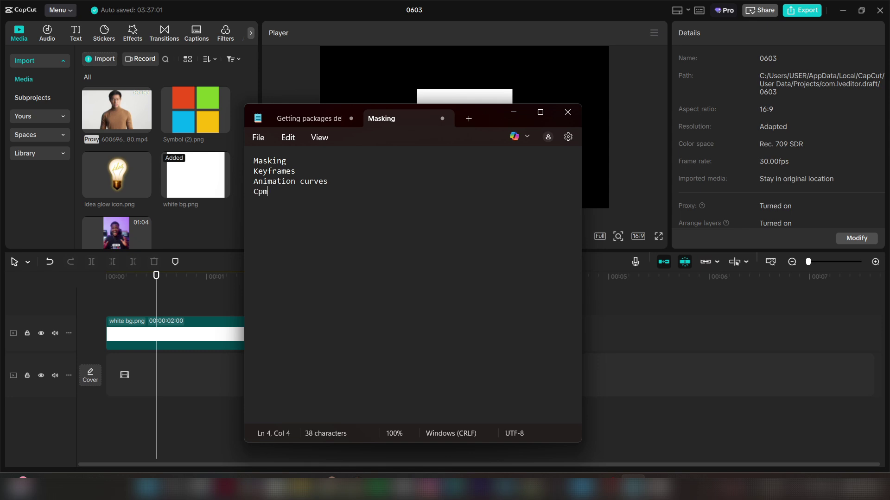
type("ompounfd")
key("BackSpace")
key("BackSpace")
type("d cli")
Step: Move the note window aside to review the listed topics, and minimise it to return to CapCut
left_click_drag(492, 123, 737, 97)
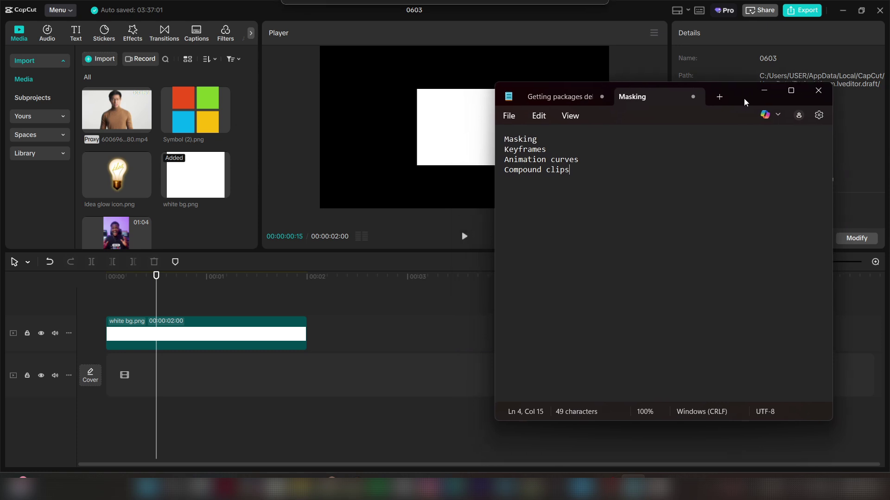
left_click(555, 139)
left_click(554, 152)
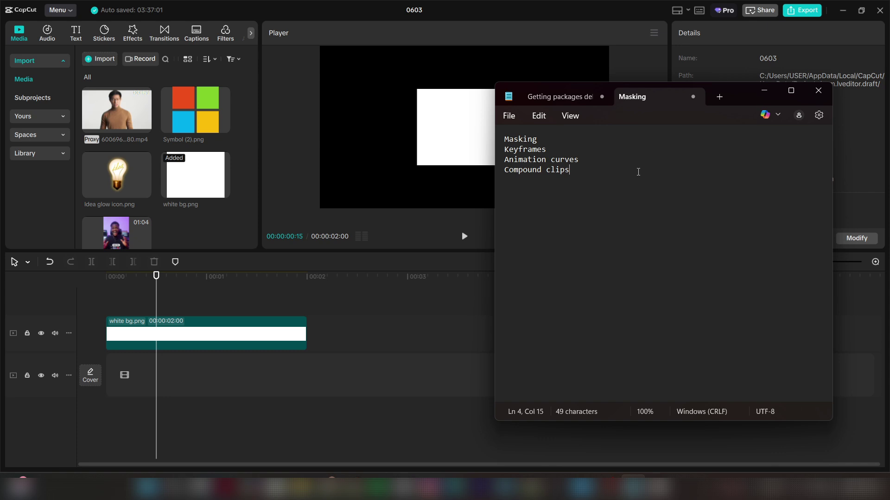
left_click(764, 91)
Step: Enlarge the timeline area a little more and return the playhead to the start of the project
left_click(146, 277)
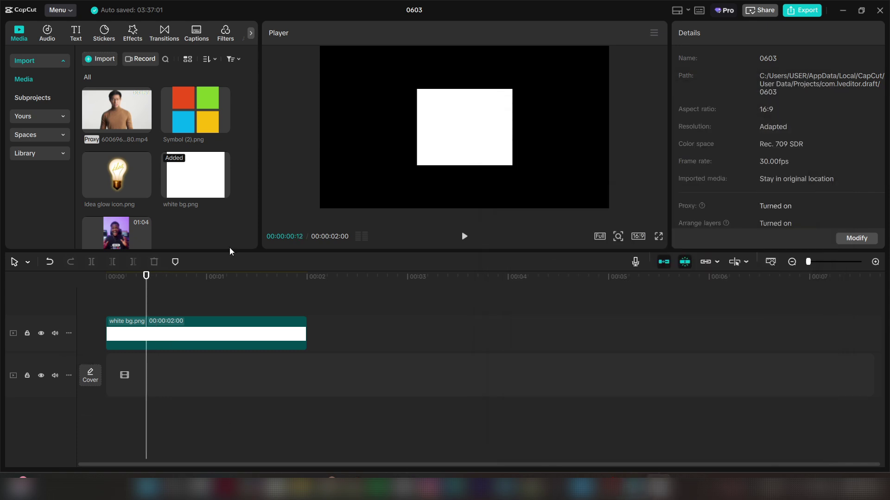
left_click_drag(229, 249, 230, 241)
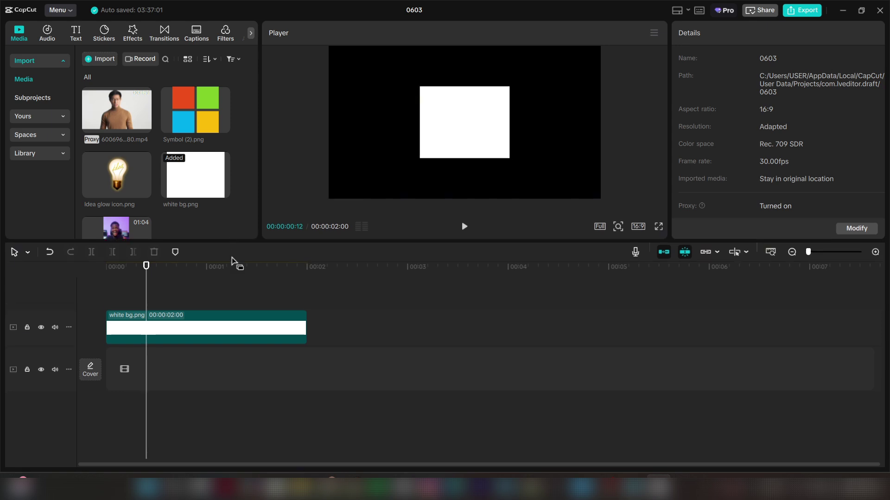
left_click(183, 324)
left_click(131, 294)
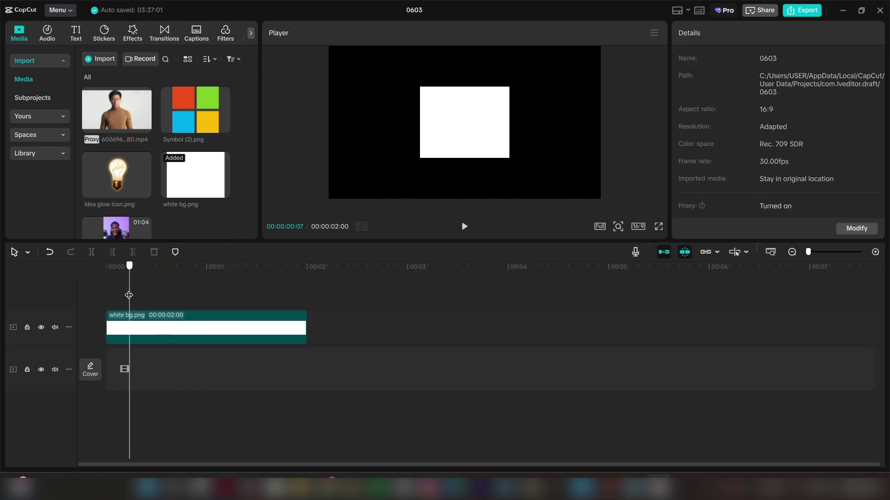
key("Home")
Step: Scale the white bg.png clip to 67% and position it at X -74, Y 0
left_click(149, 311)
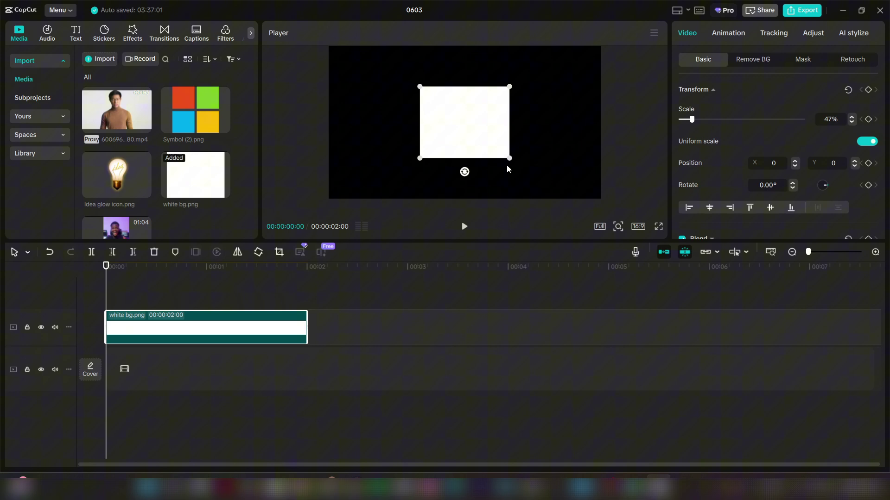
left_click_drag(510, 158, 527, 171)
mouse_move(491, 143)
left_mouse_down()
mouse_move(484, 132)
mouse_move(527, 175)
mouse_move(489, 149)
left_mouse_up()
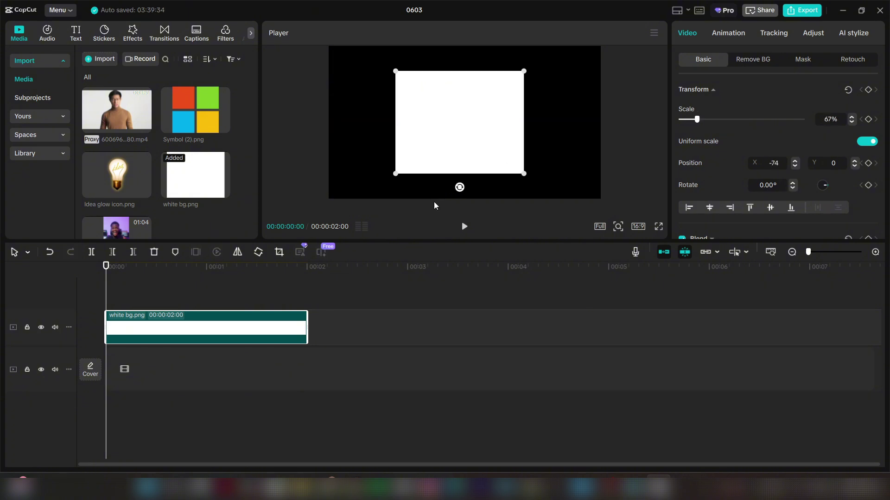
left_click_drag(159, 301, 107, 311)
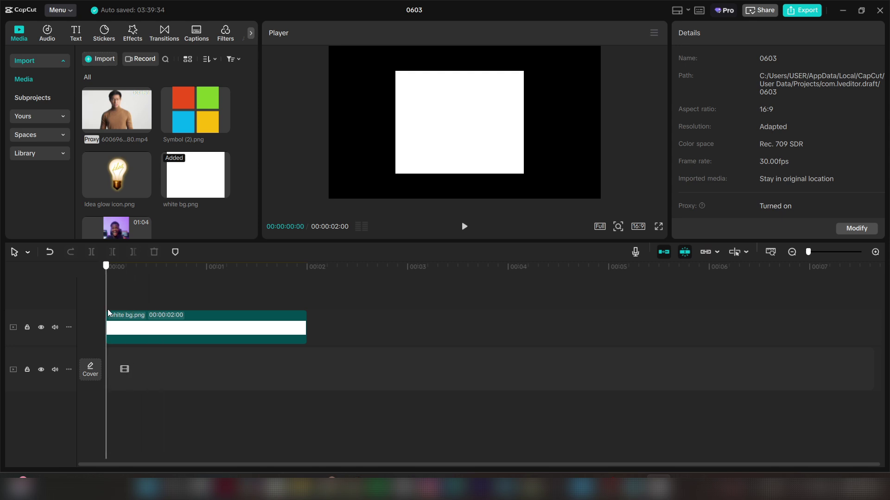
Step: Add Idea glow icon.png on a track above white bg.png at the start, scaled to 63% and positioned at X -155, Y 0
left_click_drag(107, 188, 124, 308)
left_click_drag(592, 196, 491, 140)
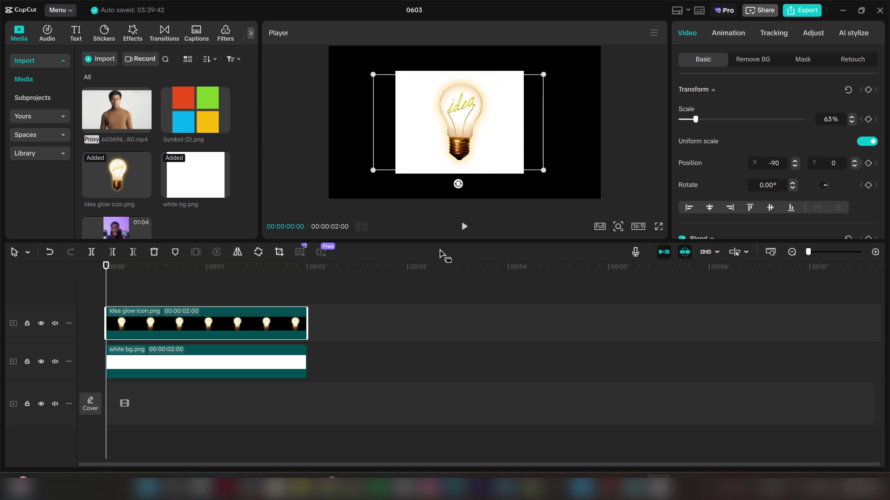
left_click(187, 293)
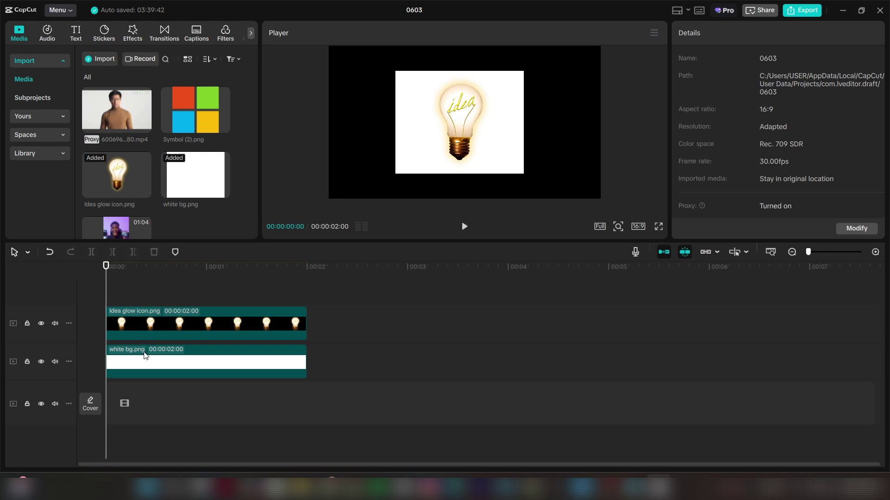
left_click_drag(396, 167, 417, 159)
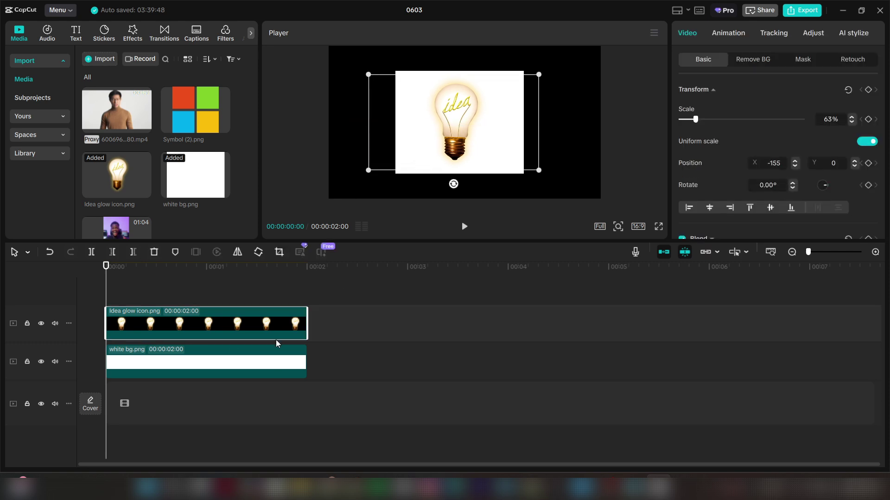
Step: Deselect the icon clip and move the playhead to 00:00:00:10
left_click(186, 293)
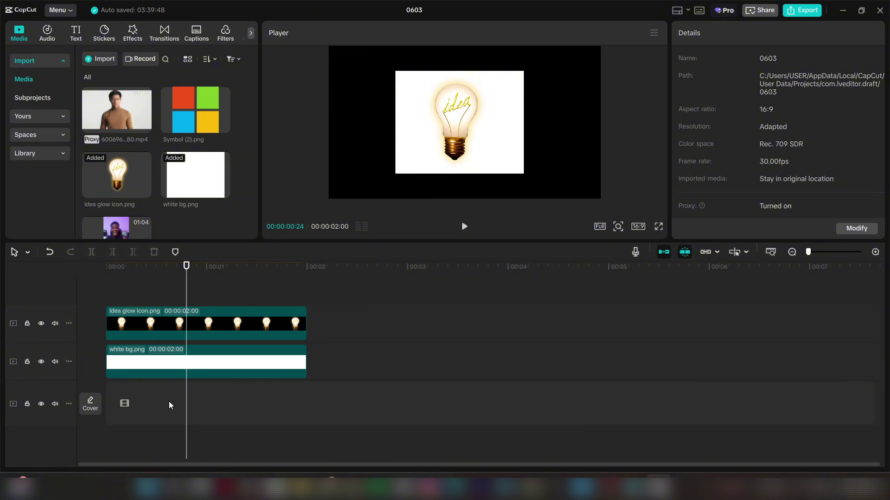
left_click(126, 288)
left_click(140, 289)
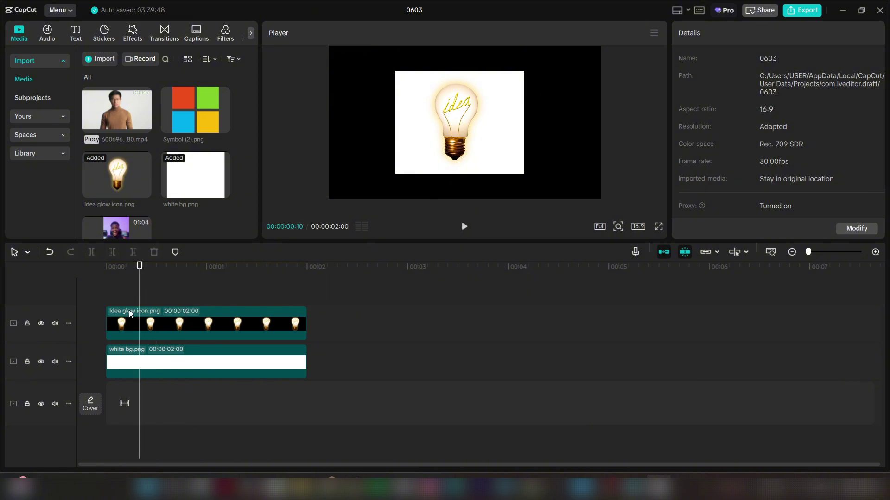
Step: Enlarge the clip properties area and add a mask to the white bg.png clip
left_click(162, 358)
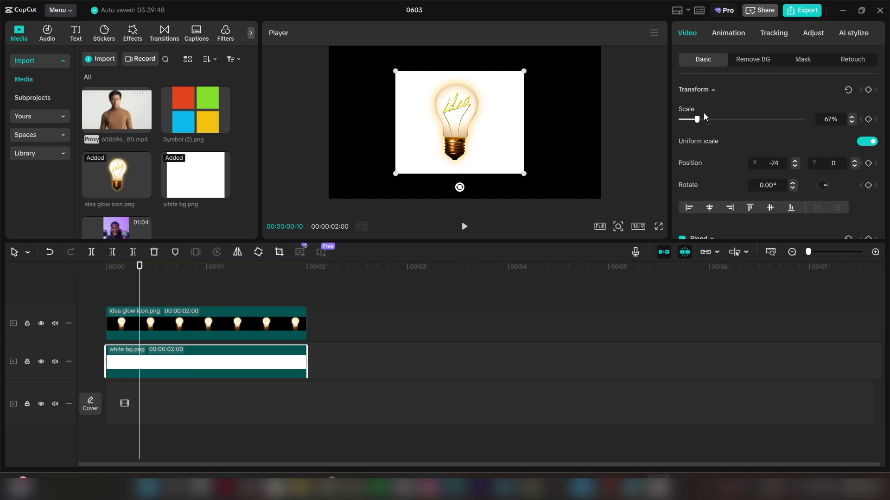
left_click_drag(673, 143, 639, 144)
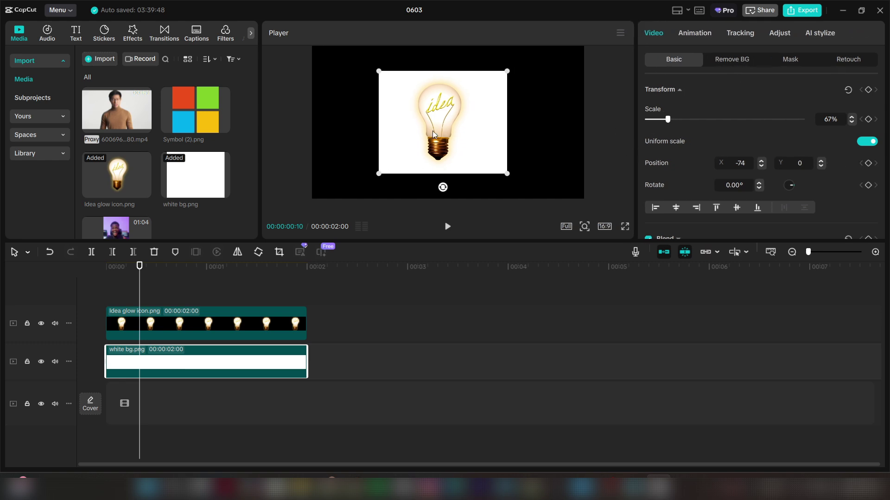
left_click(785, 61)
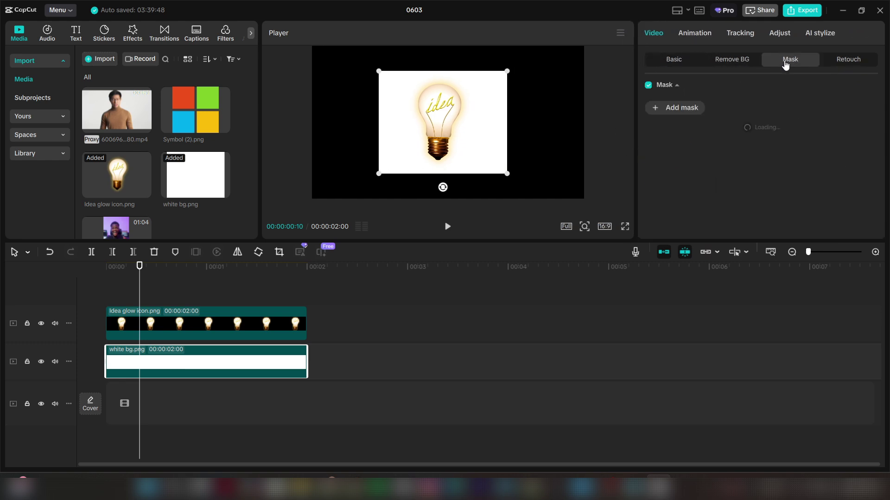
left_click(676, 108)
left_click(676, 112)
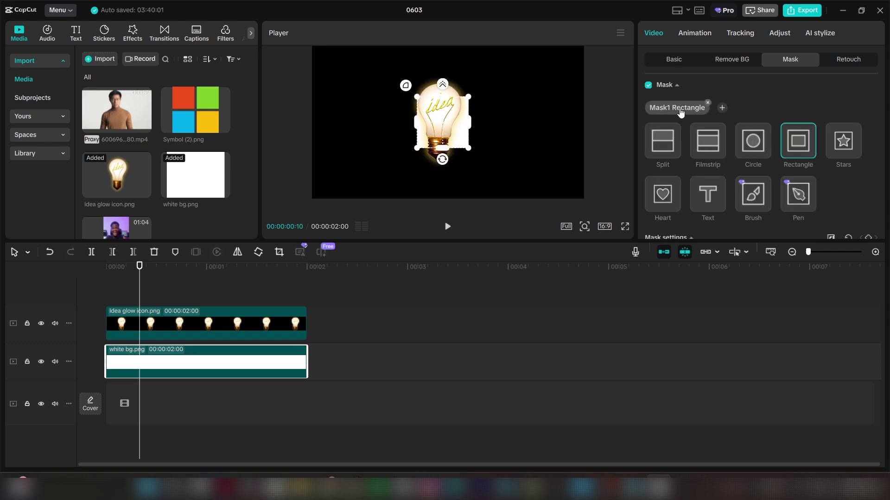
Step: Change the white bg.png mask to a circle, enlarge it and place it around the light bulb
left_click(753, 143)
left_click_drag(469, 148, 494, 176)
left_click_drag(427, 153, 422, 153)
left_click_drag(490, 181, 457, 163)
left_click(162, 301)
key("Home")
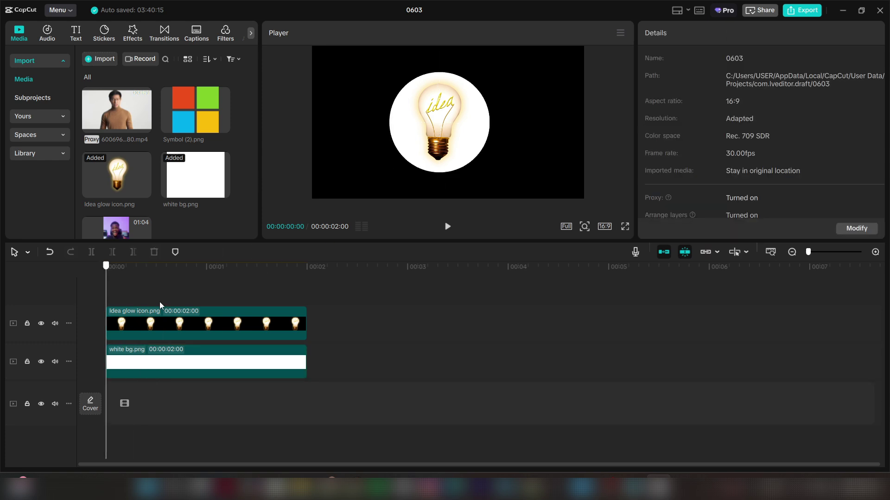
Step: Remove the circle mask from white bg.png, undo the removal and return the playhead to the project start
left_click(112, 267)
left_click(168, 364)
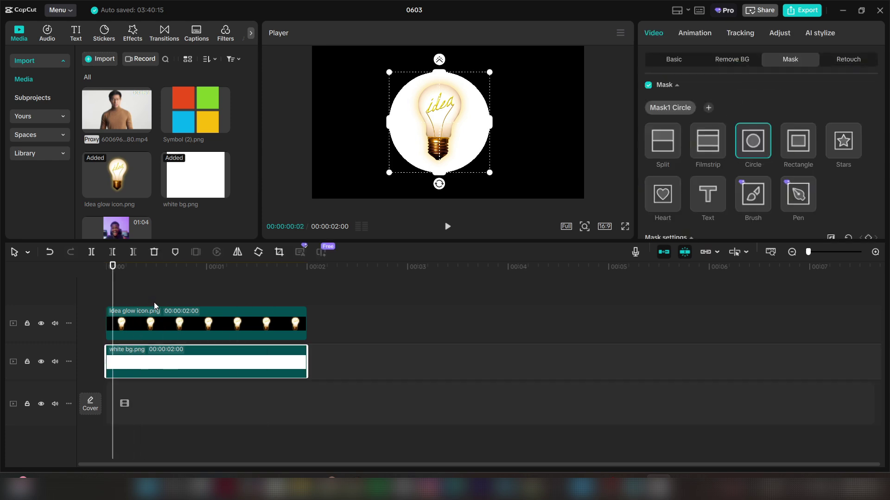
left_click(692, 107)
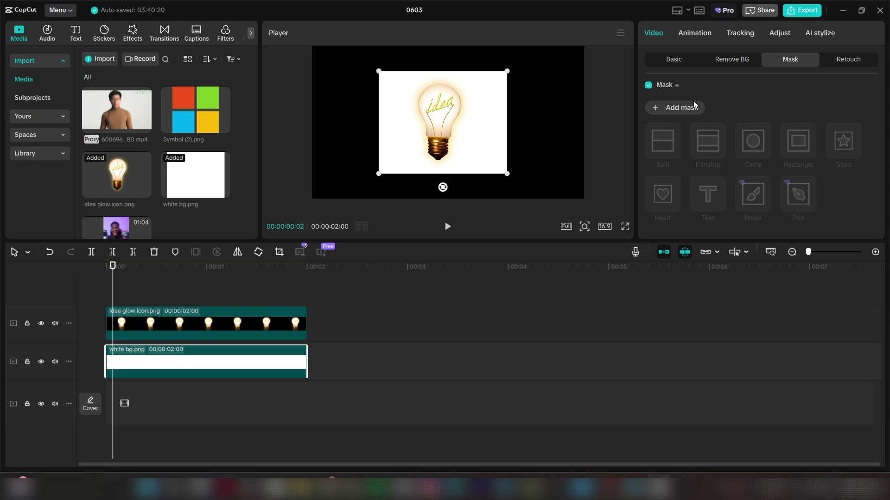
key("ctrl+z")
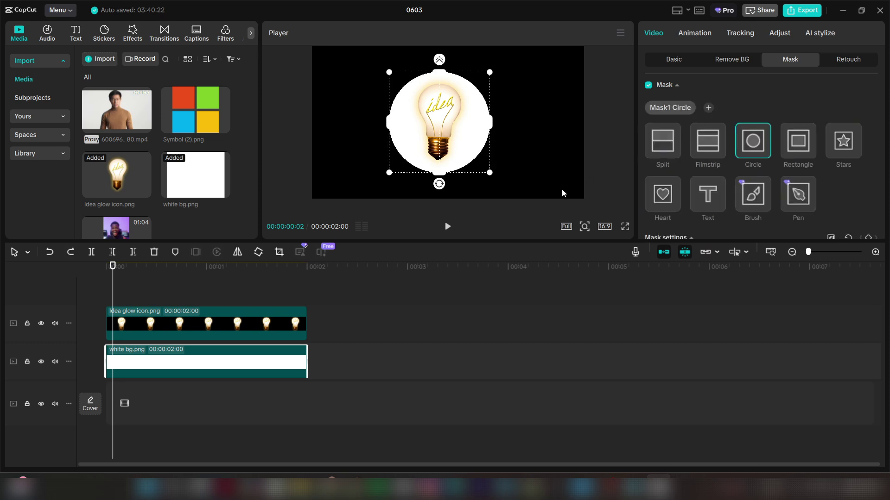
left_click(182, 294)
key("Home")
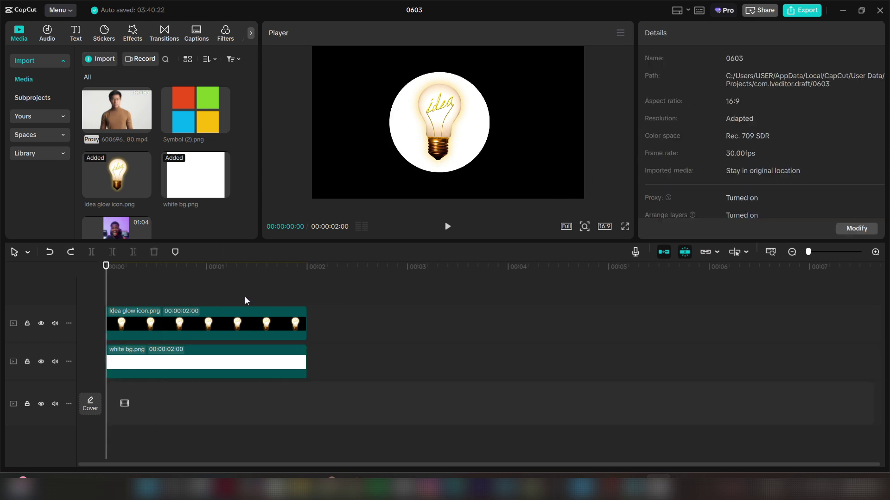
Step: Combine the Idea glow icon.png and white bg.png clips into one compound clip
left_click(172, 373)
left_click(176, 299)
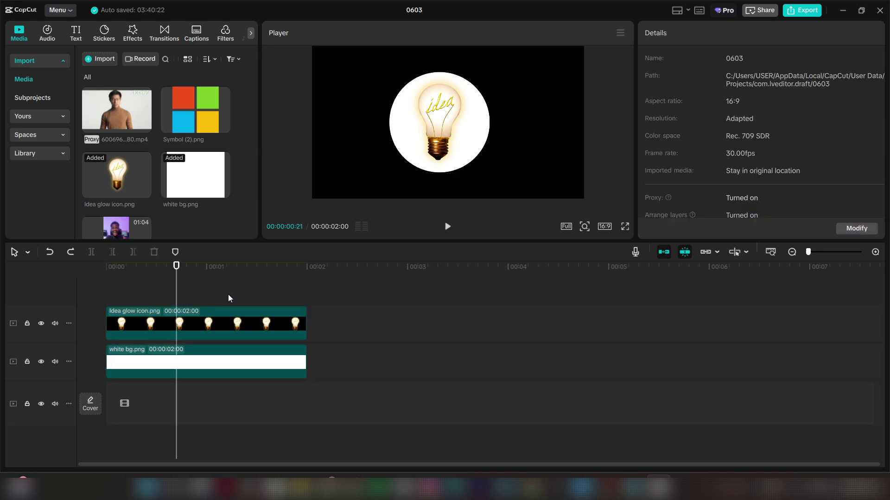
left_click_drag(254, 289, 179, 374)
key("alt+g")
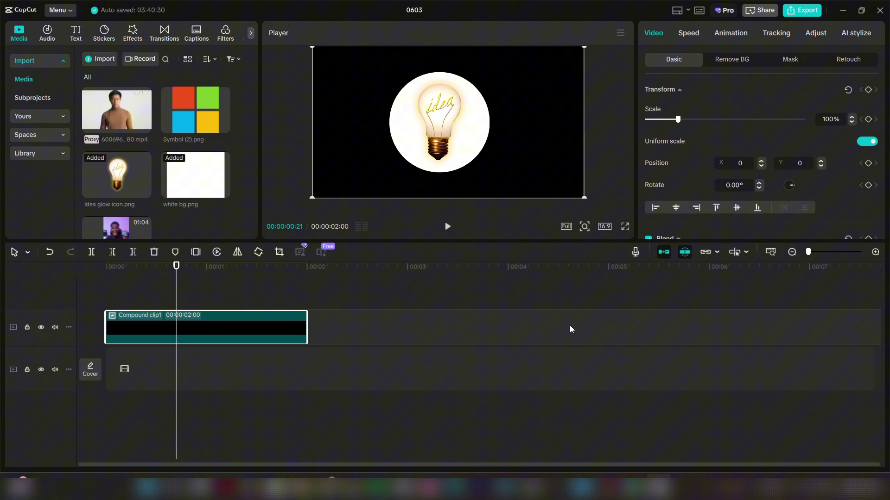
Step: Switch to Notepad, review the Compound clips entry in the Masking topic list, and return to CapCut
left_click(633, 489)
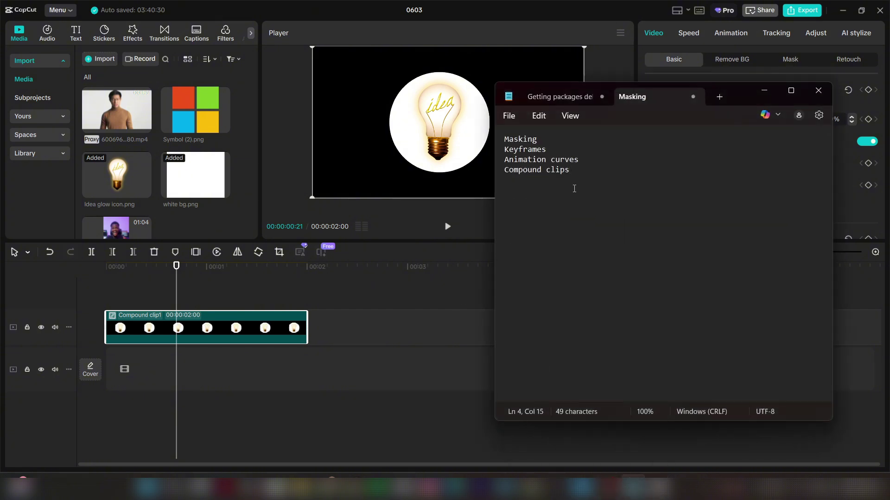
type("... Al")
key("BackSpace")
left_click(589, 170)
key("shift+End")
left_click(635, 185)
left_click(252, 290)
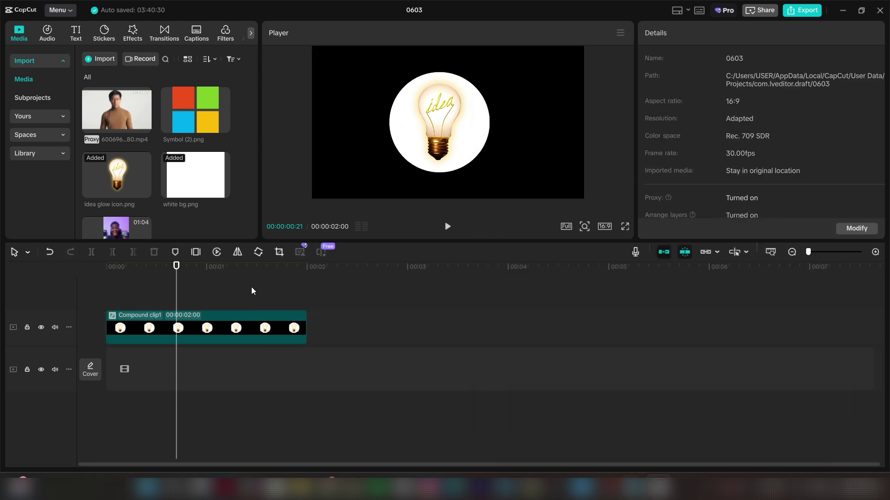
Step: Select the compound clip at the project start, try moving it around the frame, and undo the moves
left_click(94, 304)
left_click(181, 322)
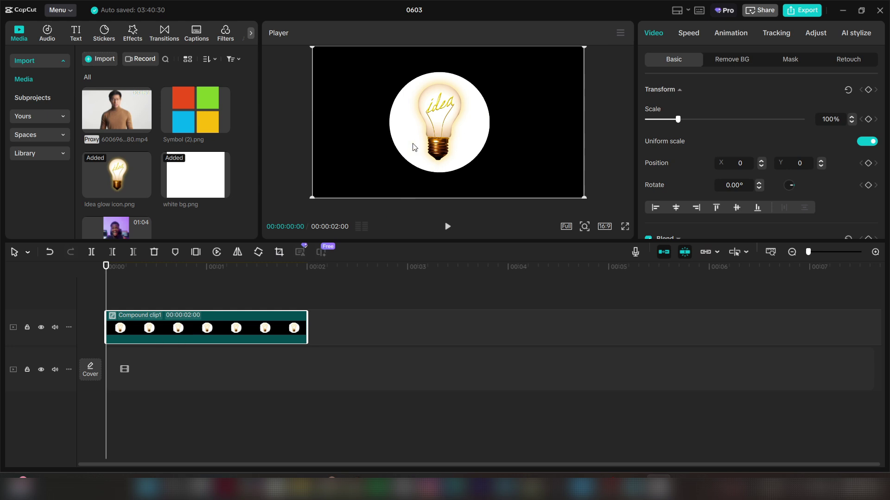
left_click_drag(414, 147, 494, 104)
left_click(375, 85)
left_click_drag(493, 68, 402, 122)
key("ctrl+z")
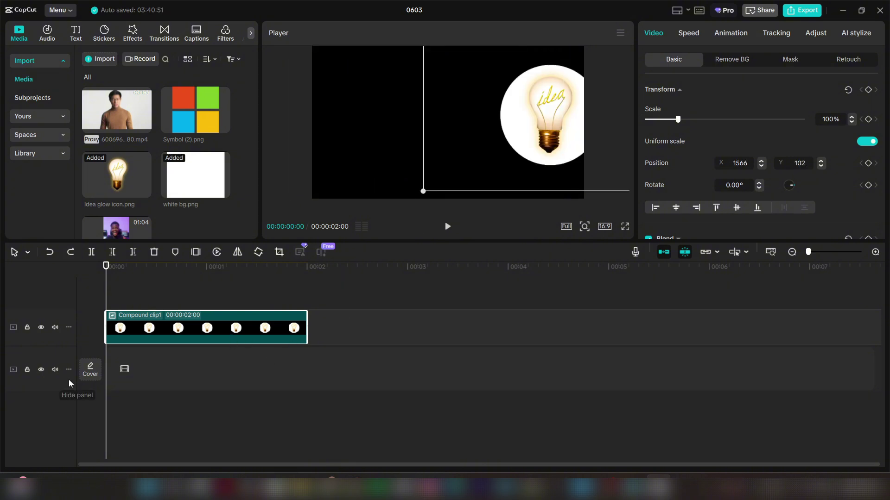
left_click_drag(447, 146, 385, 158)
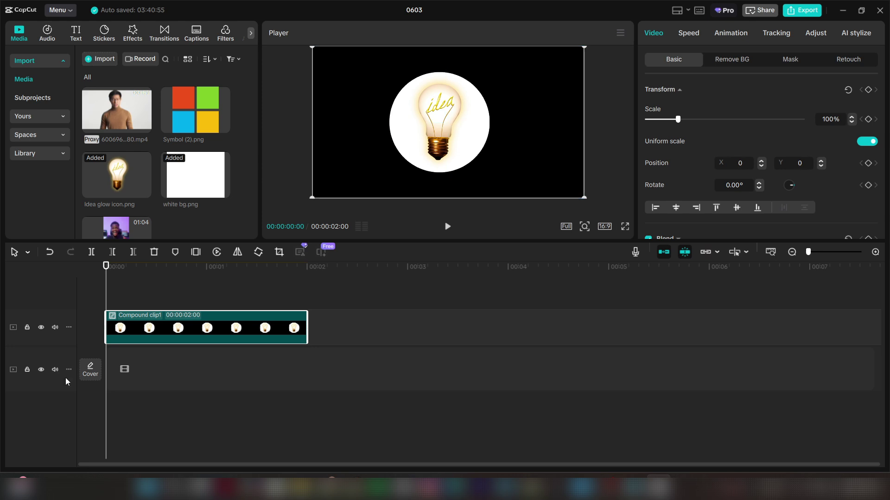
Step: Break the compound clip back into its separate icon and white background clips
right_click(143, 329)
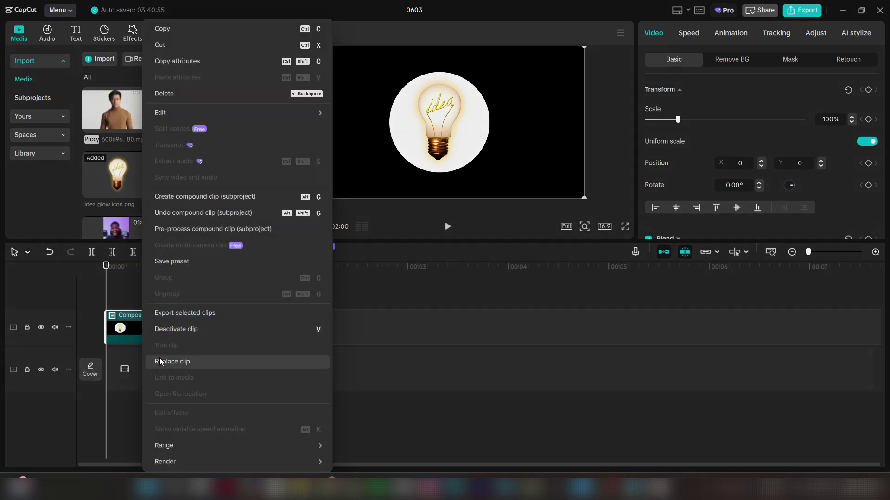
left_click(187, 211)
left_click(208, 290)
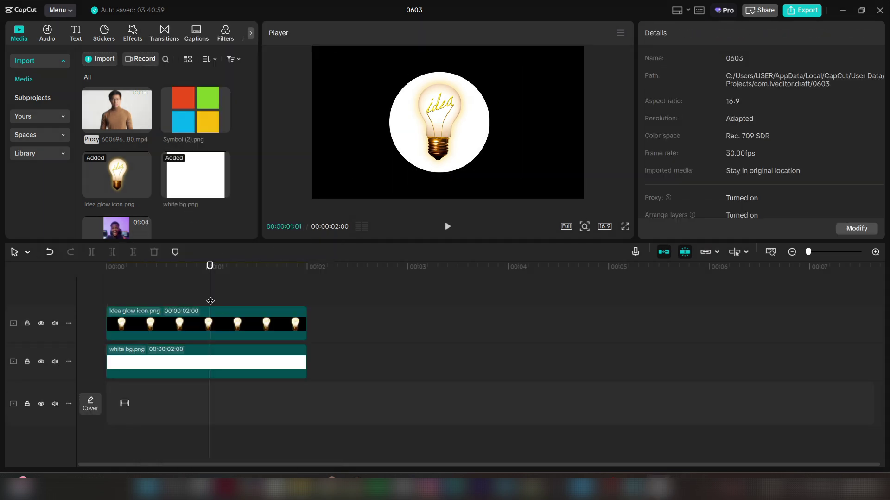
Step: Try moving the Idea glow icon.png separately from the white circle in the preview, and undo the move
left_click(166, 325)
left_click_drag(435, 137, 440, 169)
left_click(250, 357)
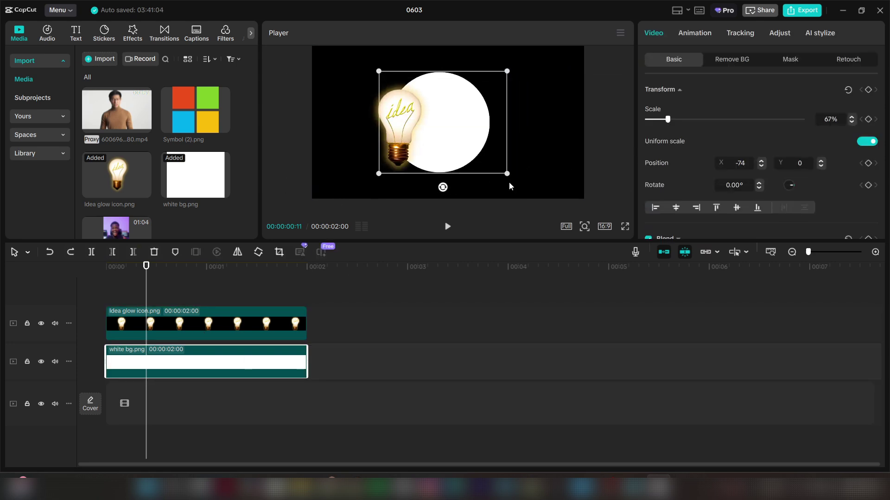
left_click_drag(234, 265, 175, 290)
left_click(181, 299)
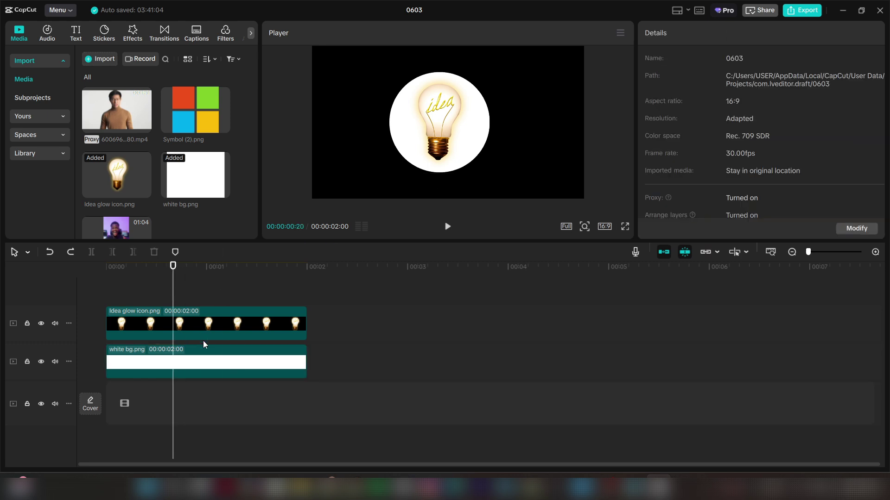
Step: Change the white bg.png mask to a rectangle sized 532 by 532 and positioned at X -20, Y 0
left_click(204, 345)
left_click(734, 61)
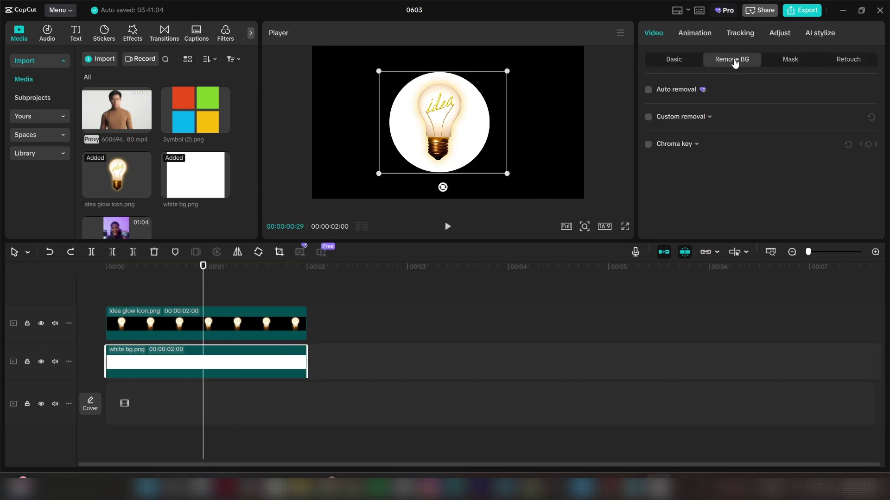
left_click(692, 63)
left_click(803, 65)
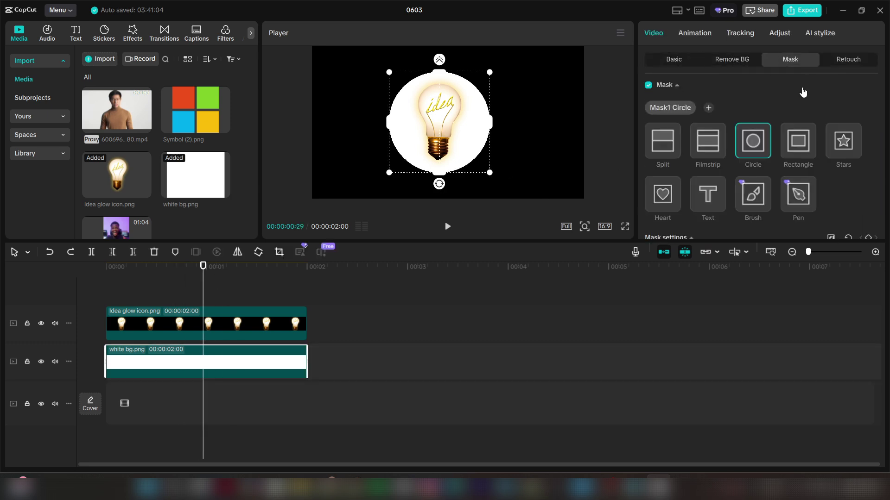
left_click(804, 147)
mouse_move(467, 151)
left_mouse_down()
mouse_move(498, 181)
mouse_move(454, 160)
left_mouse_up()
Step: Set the rectangle mask's round corners to 20 and deselect the clip to preview the result
scroll(715, 170, "down", 5)
scroll(730, 186, "down", 1)
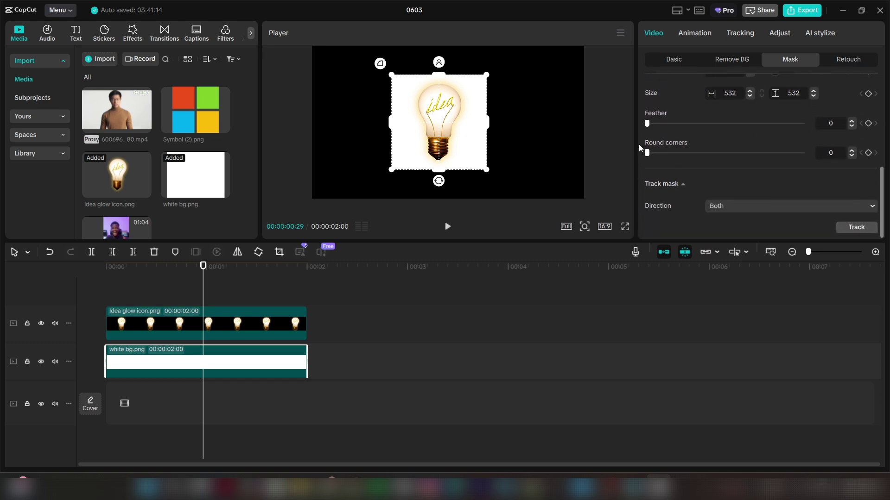
left_click_drag(647, 153, 680, 163)
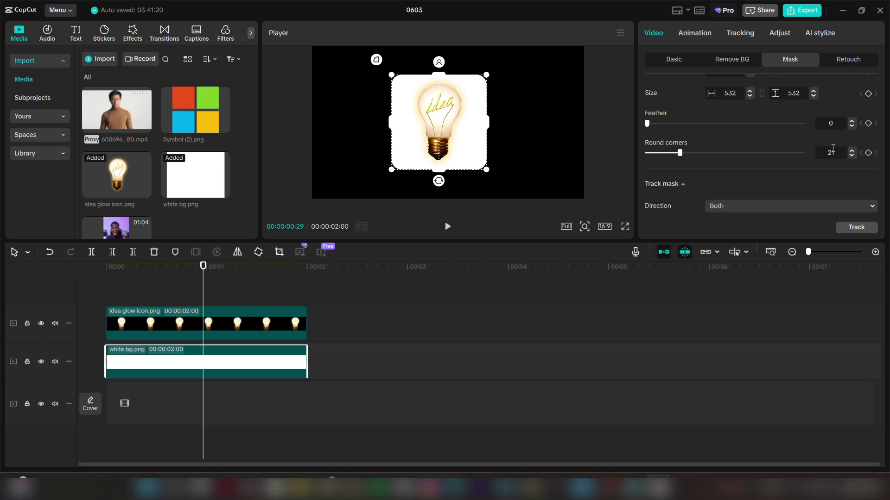
left_click(851, 156)
scroll(705, 138, "up", 2)
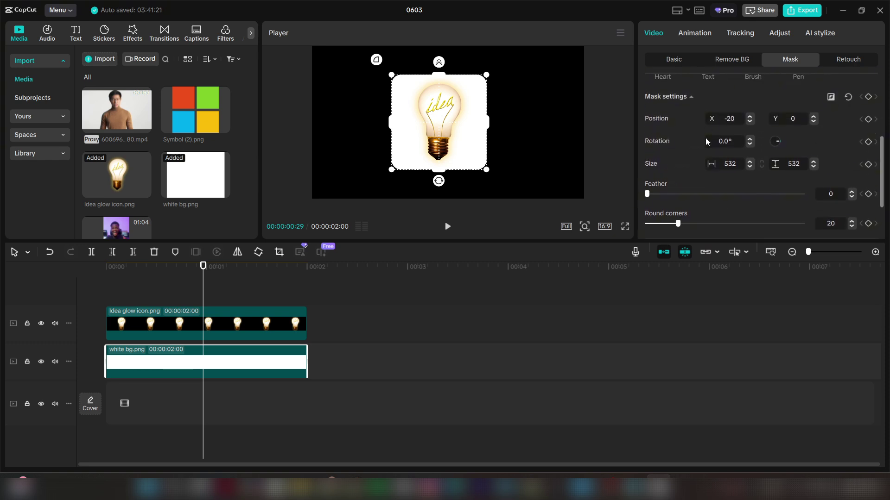
left_click(179, 282)
left_click_drag(182, 291, 209, 290)
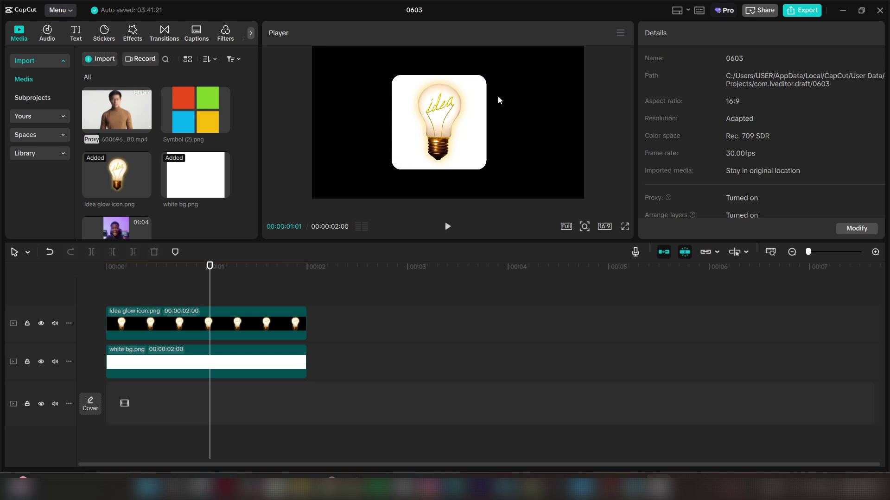
Step: Combine the icon and the rounded white background into a compound clip and move it as one object
key("ctrl+a")
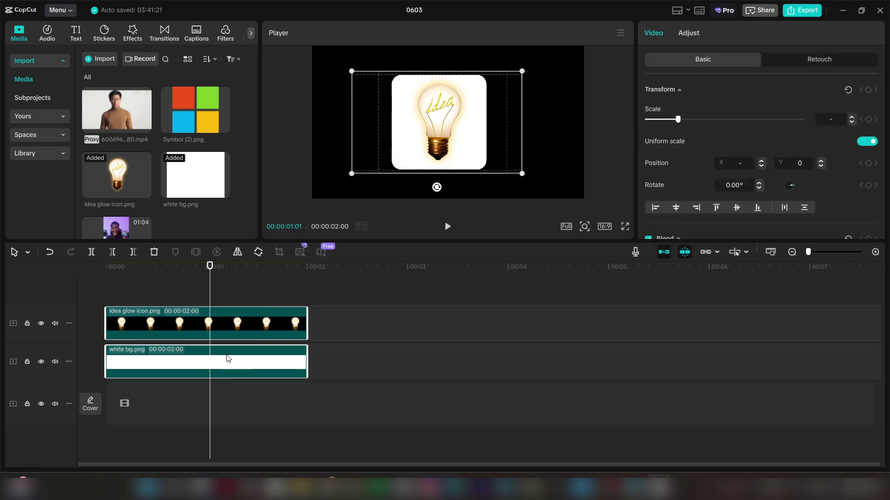
key("alt+g")
left_click(230, 293)
left_click(398, 165)
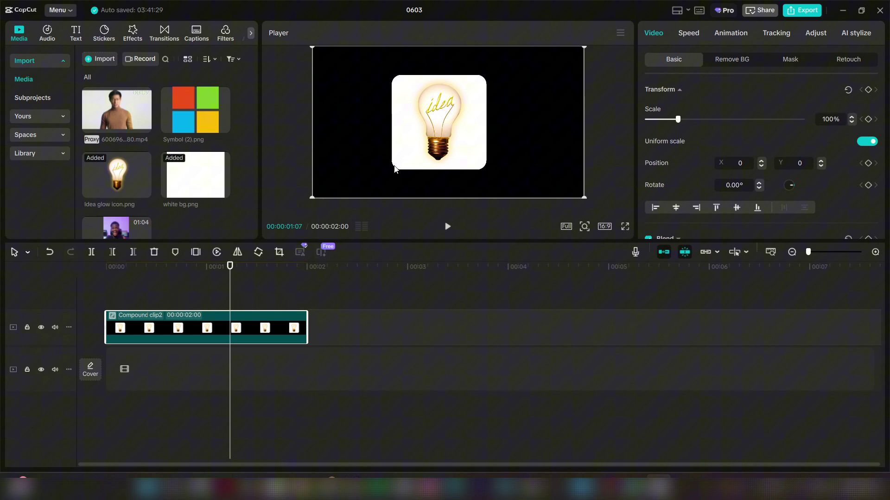
left_click_drag(399, 165, 424, 178)
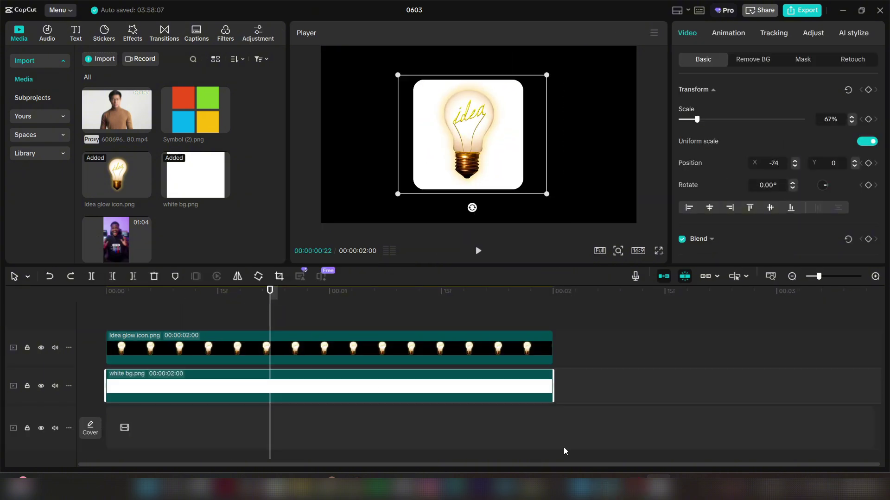
Step: Try the Split and Filmstrip masks on the white bg.png clip, undoing each one
left_click_drag(669, 179, 653, 171)
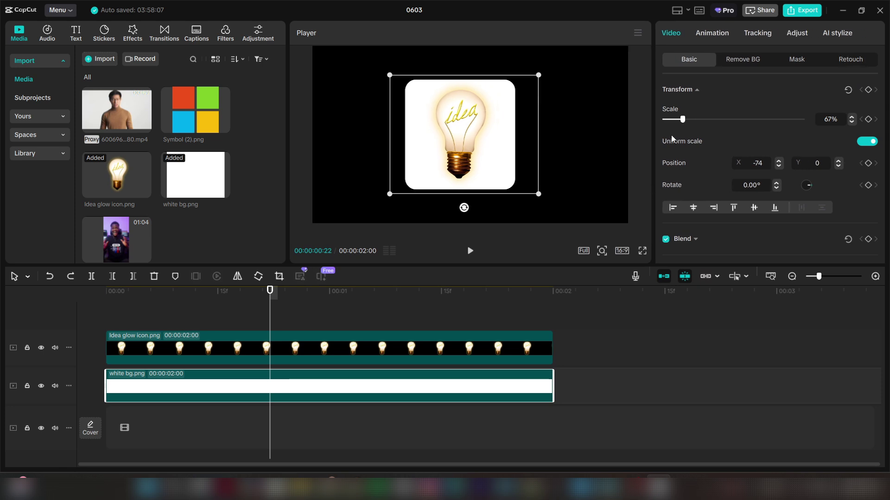
left_click(797, 59)
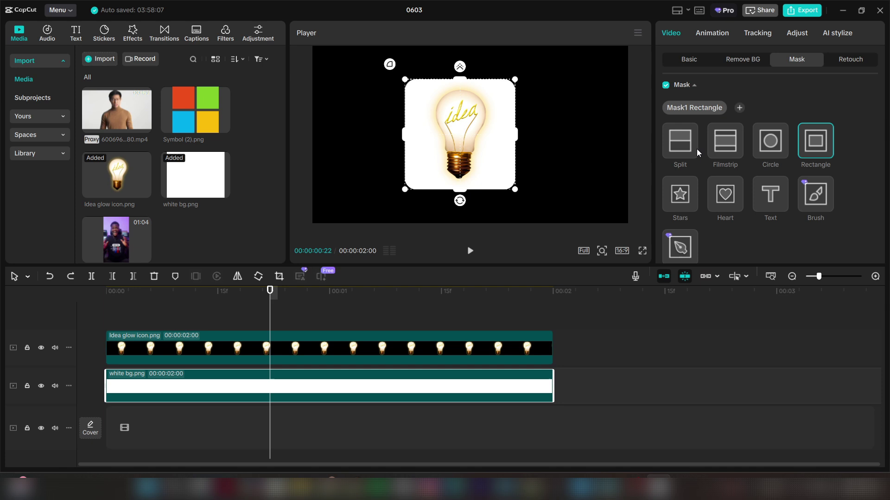
left_click(683, 148)
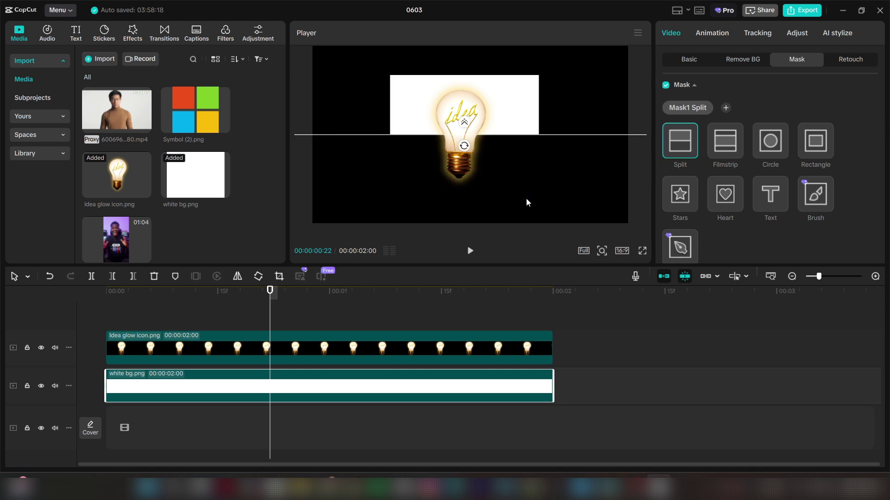
key("ctrl+z")
left_click(725, 148)
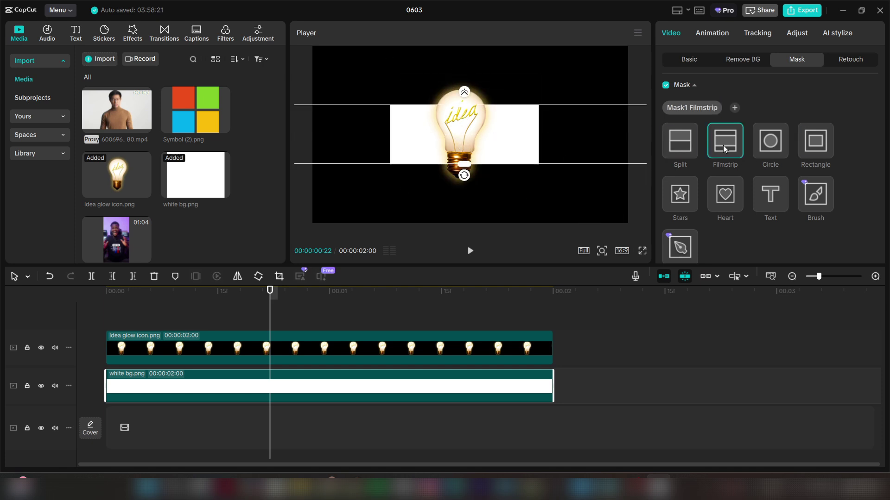
key("ctrl+z")
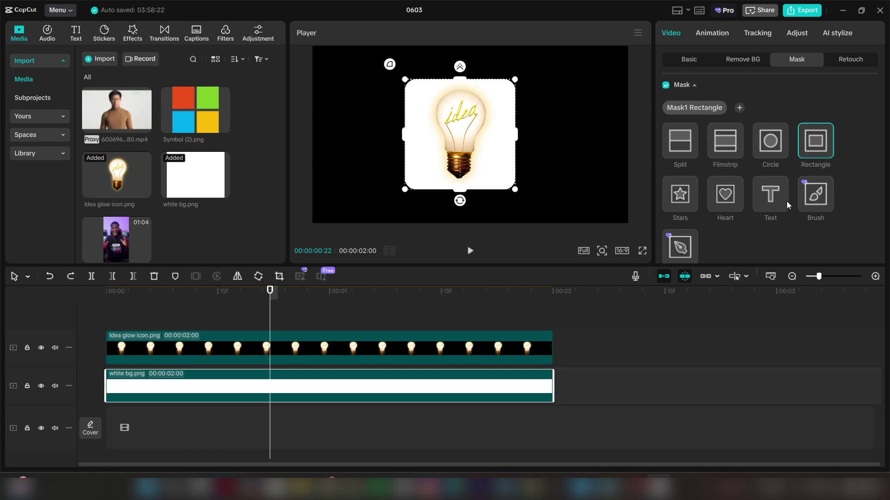
Step: Try the Stars, Heart and Circle masks on the white bg.png clip, and undo back to the rounded rectangle
left_click(680, 194)
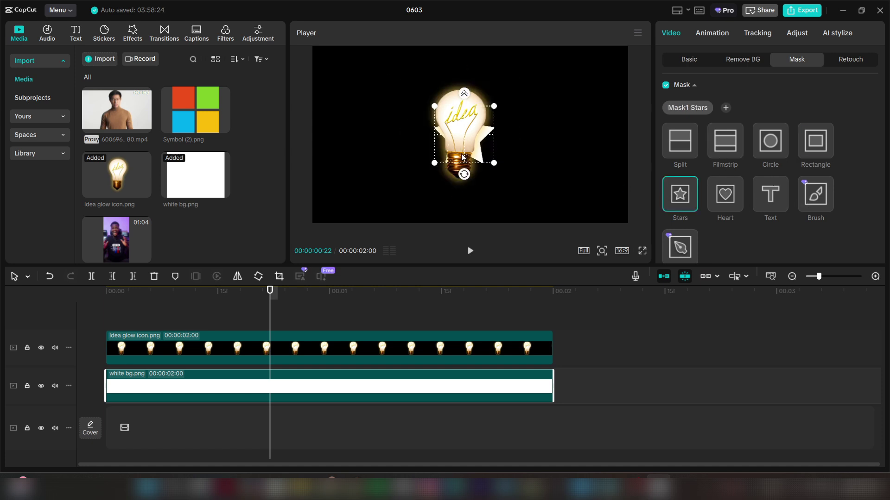
left_click_drag(494, 163, 554, 220)
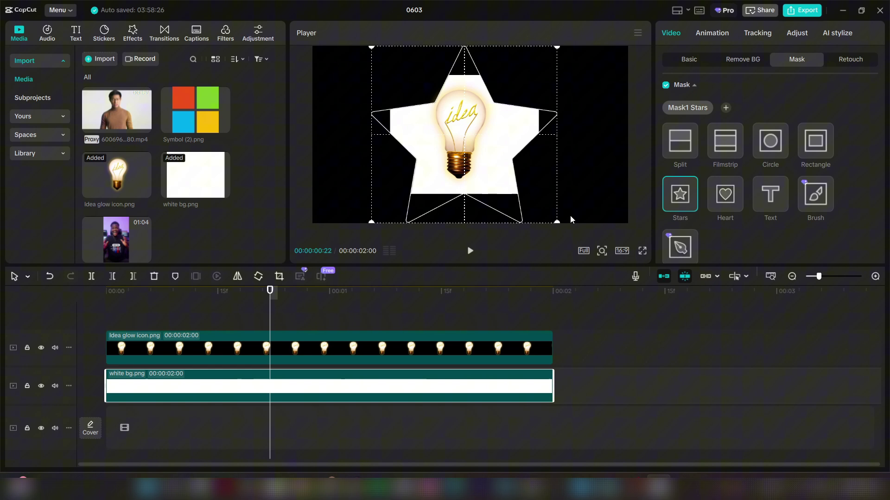
key("ctrl+z")
left_click(725, 201)
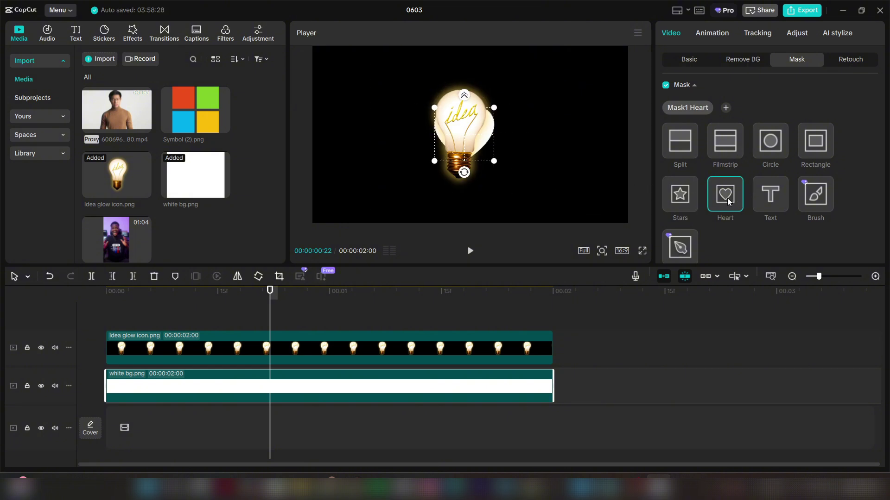
left_click(780, 147)
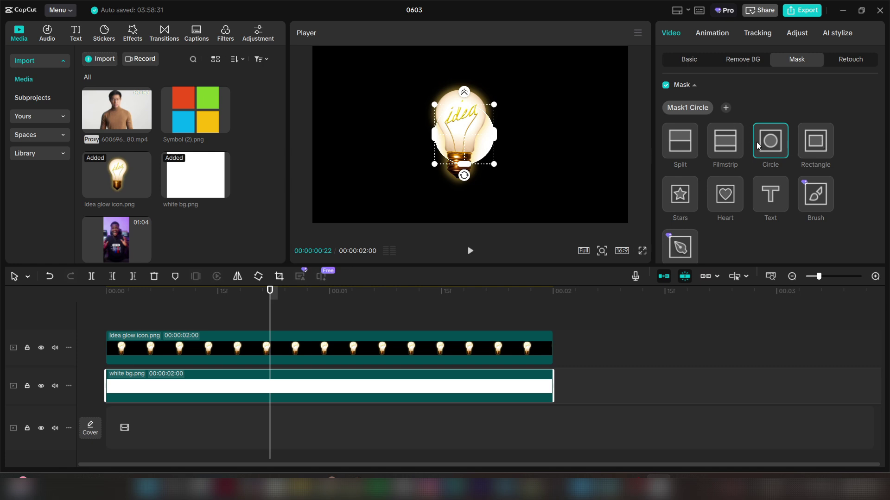
left_click(196, 324)
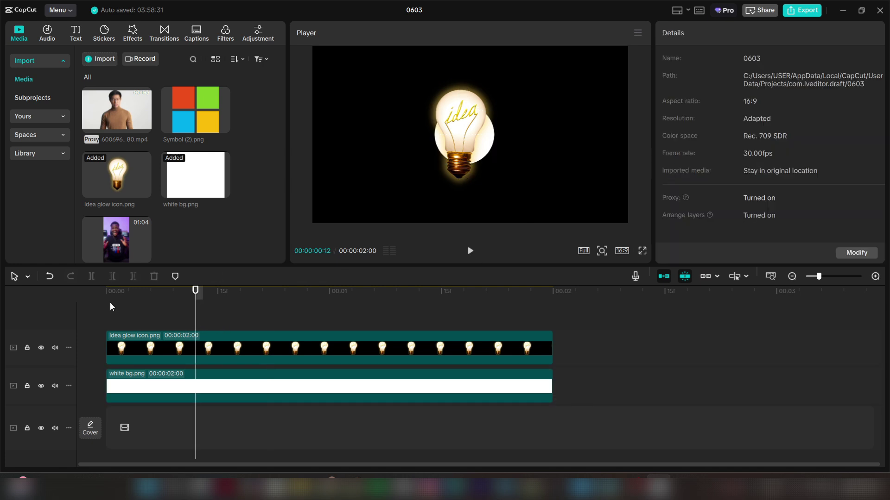
left_click(50, 276)
left_click(50, 276)
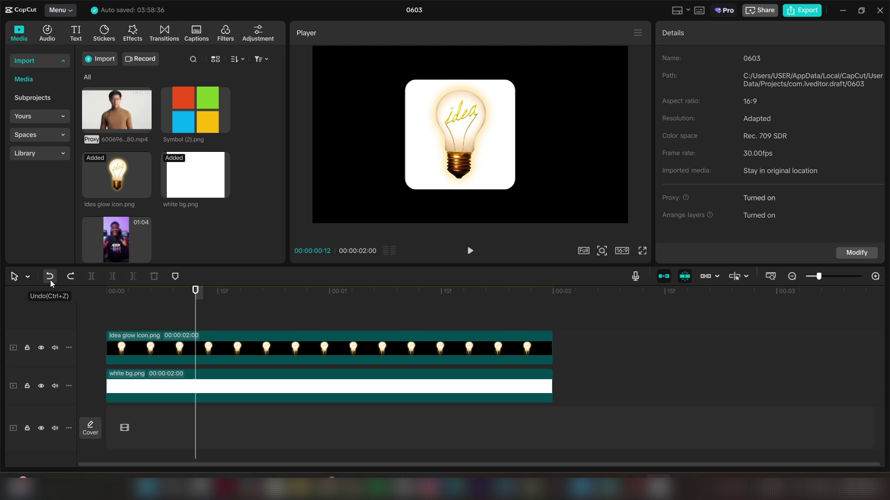
left_click(182, 328)
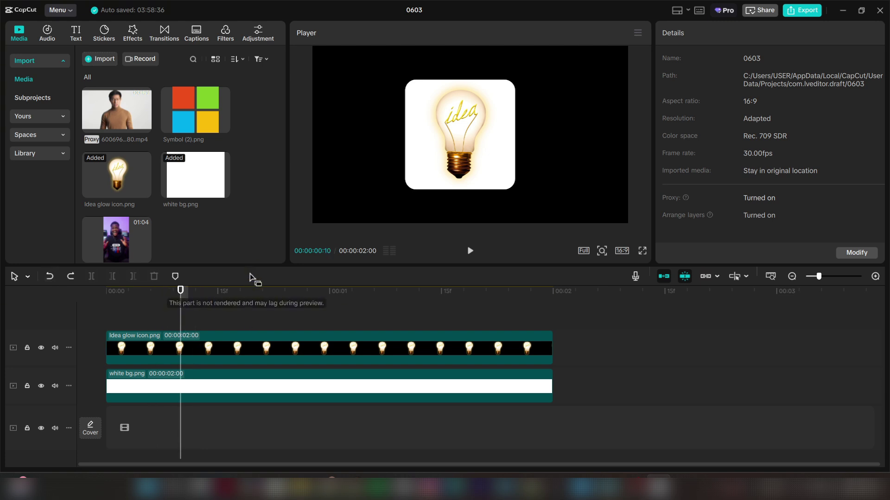
left_click_drag(251, 266, 231, 222)
left_click(246, 292)
left_click(144, 293)
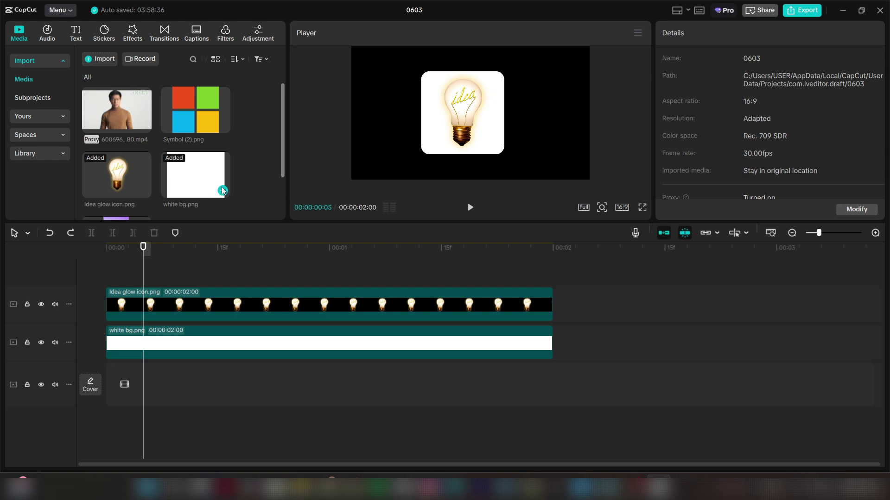
scroll(252, 180, "down", 2)
scroll(253, 180, "up", 2)
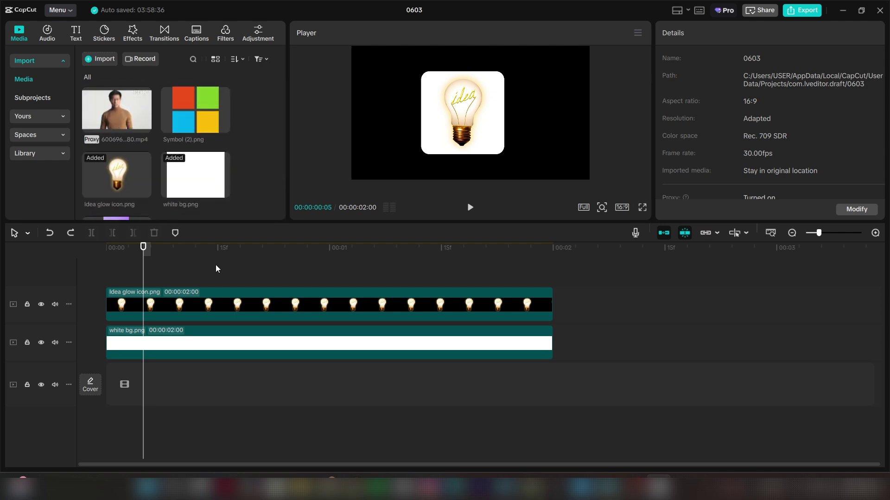
Step: Return the playhead to the start and delete the Idea glow icon.png clip from the timeline
left_click(108, 246)
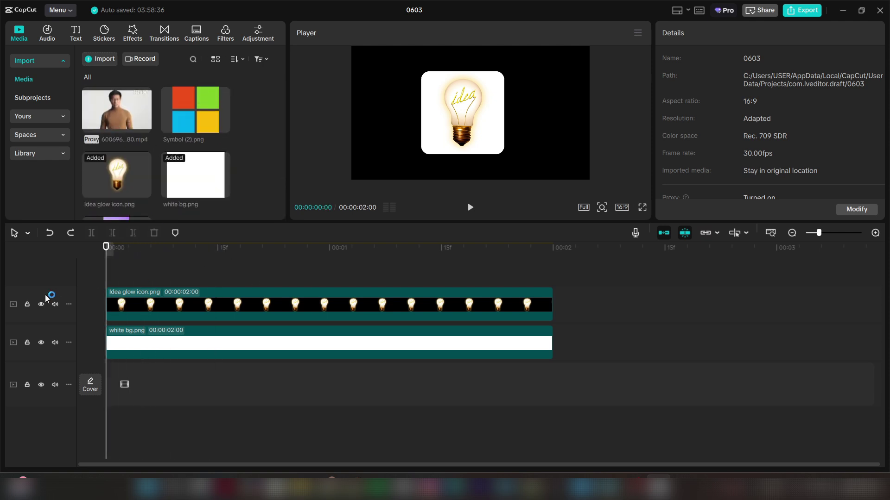
left_click(250, 312)
key("Delete")
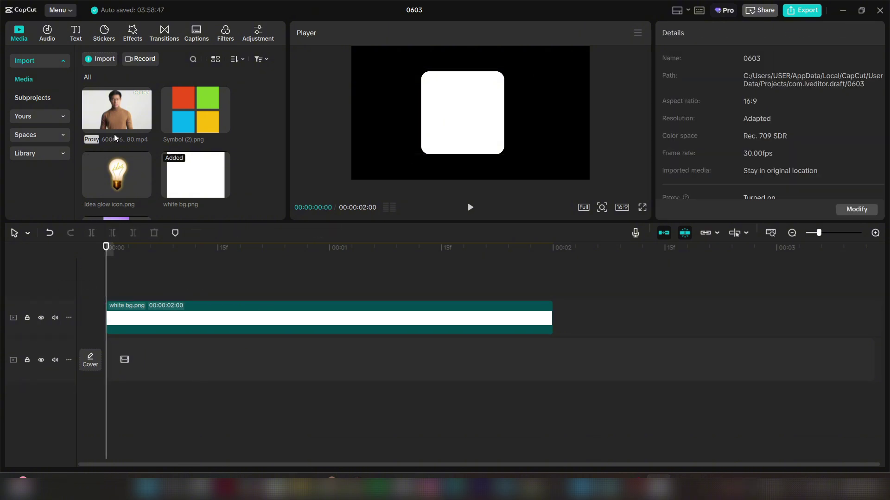
Step: Add the 6006962_Man_People_1920x1080.mp4 video above white bg.png and Floating effect.mp4 to the main track, both starting at 00:00
left_click_drag(137, 119, 119, 287)
scroll(175, 198, "down", 2)
left_click_drag(116, 179, 110, 378)
left_click(158, 282)
left_click_drag(159, 281, 128, 278)
left_click_drag(215, 271, 152, 294)
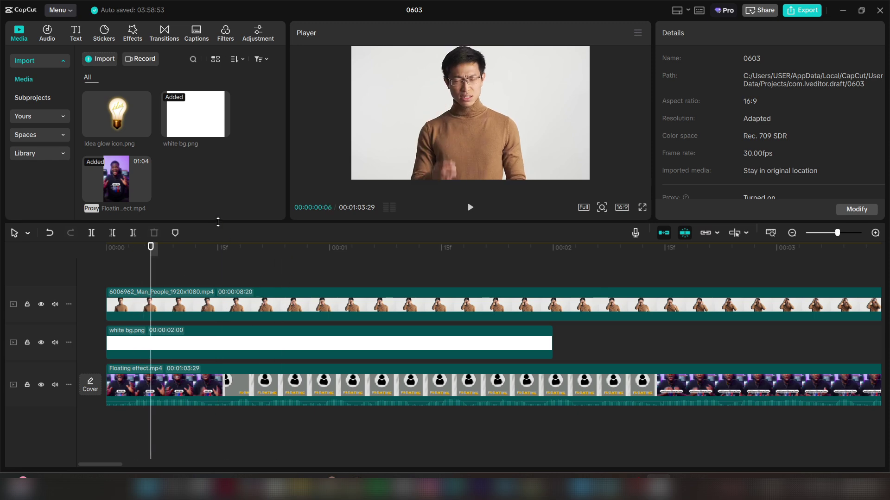
left_click_drag(219, 222, 236, 285)
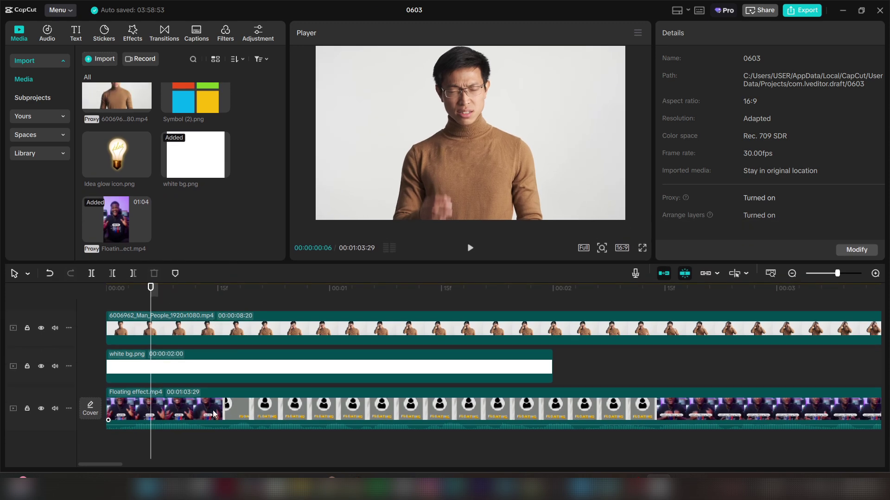
Step: Add a rectangle mask to the 6006962_Man_People_1920x1080.mp4 clip and hide the white bg.png track
left_click(189, 324)
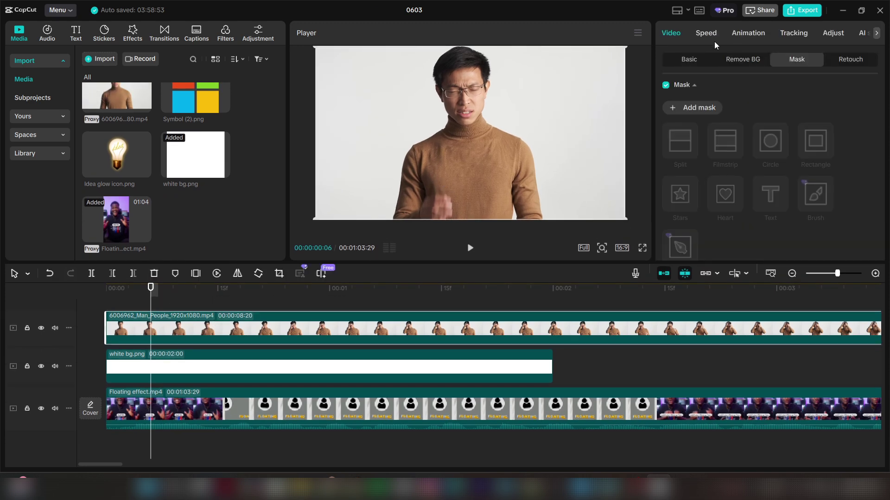
left_click(698, 109)
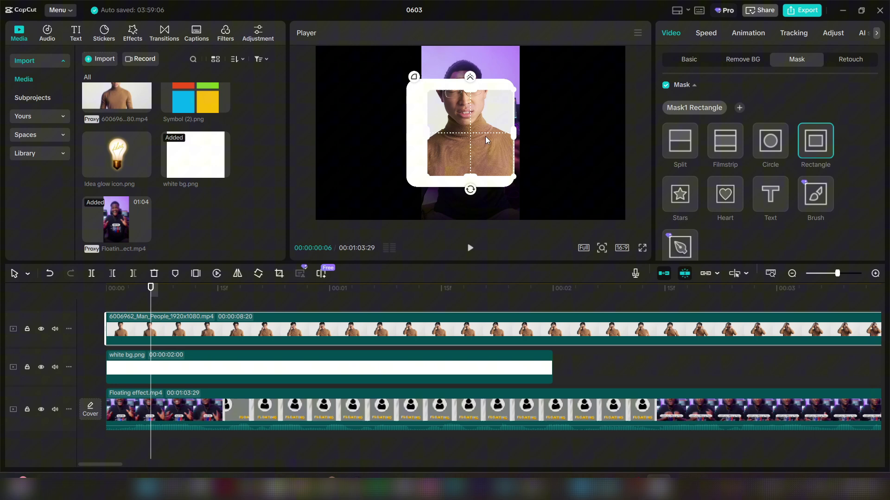
left_click(42, 369)
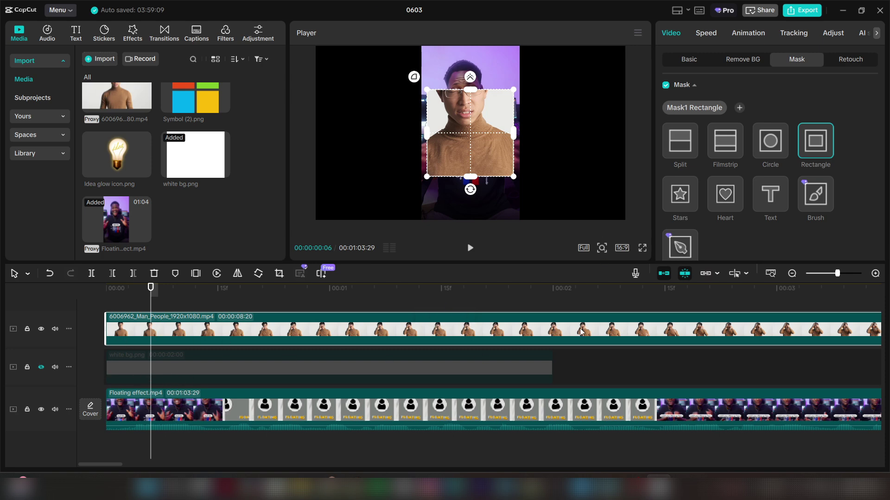
left_click(207, 306)
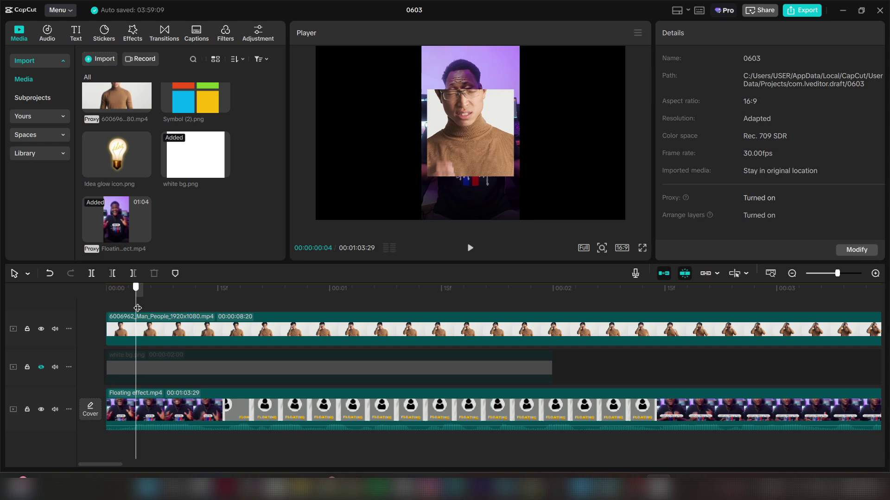
Step: Swap the two videos so Floating effect.mp4 is the upper layer, and turn off the mask on the 6006962_Man_People_1920x1080.mp4 clip
left_click_drag(218, 417, 214, 320)
left_click_drag(222, 368, 194, 435)
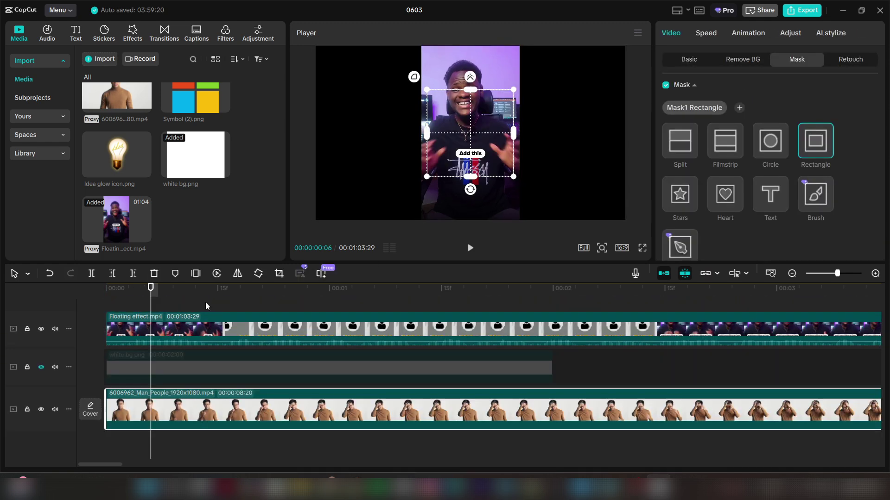
left_click(206, 306)
left_click(181, 410)
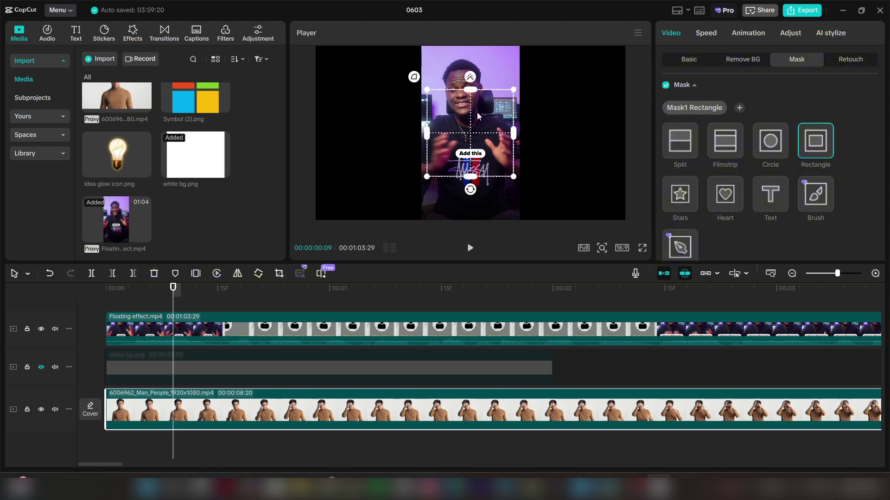
left_click(674, 88)
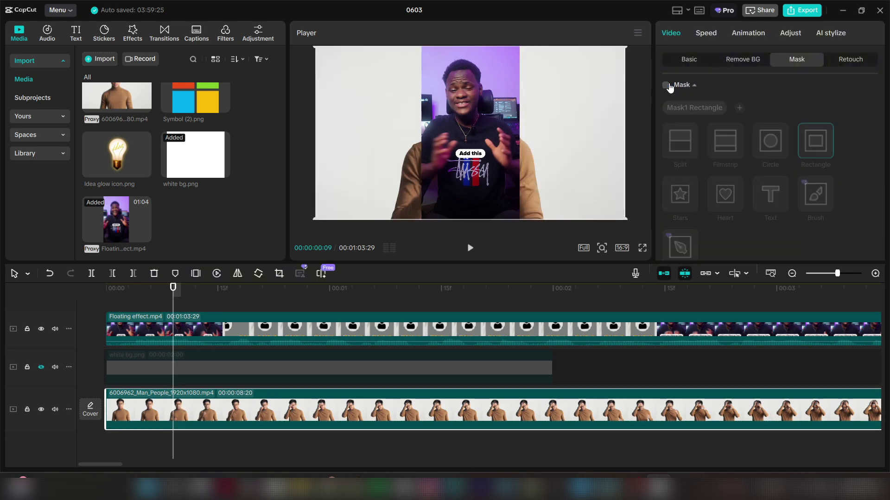
Step: Add a rectangle mask to the Floating effect.mp4 clip and enlarge it around the speaker to about 1224 by 1779
left_click(443, 190)
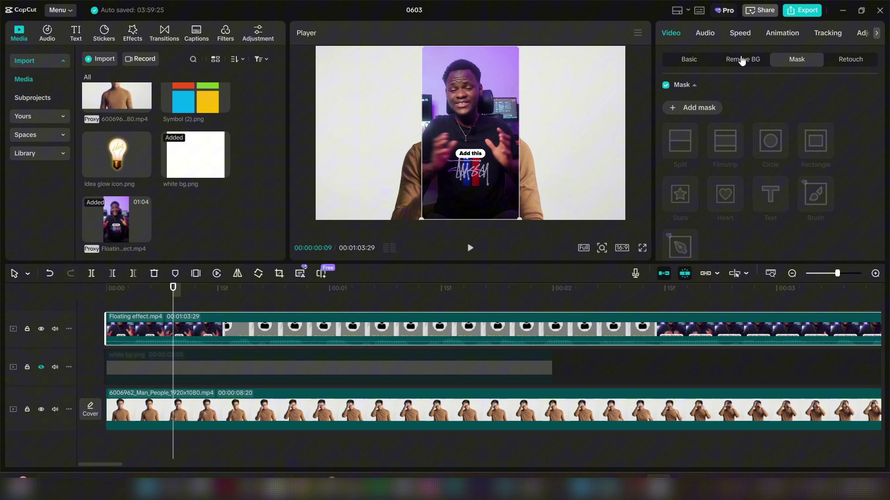
left_click(686, 112)
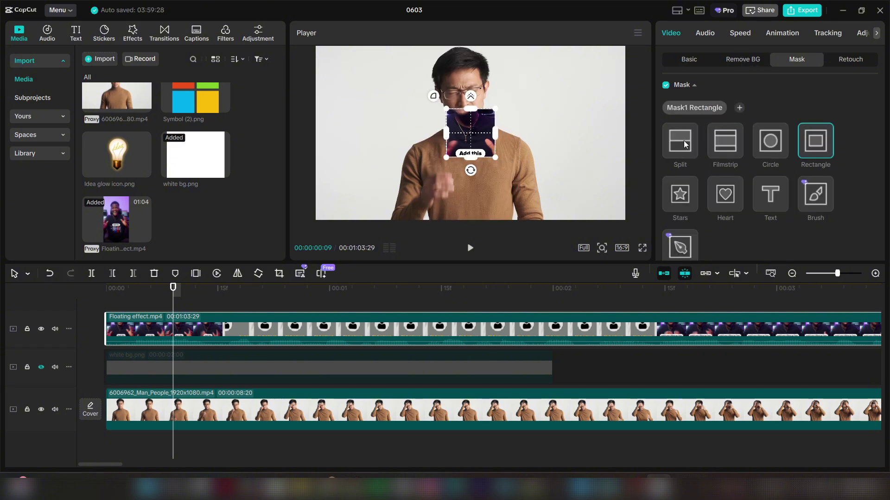
mouse_move(472, 109)
left_mouse_down()
mouse_move(471, 76)
mouse_move(466, 103)
mouse_move(508, 130)
mouse_move(472, 88)
mouse_move(470, 106)
left_mouse_up()
scroll(738, 180, "down", 5)
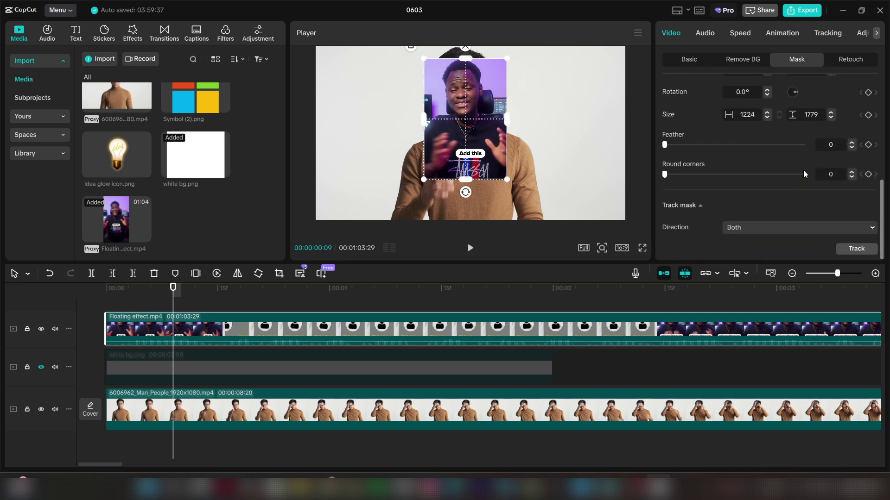
Step: Set the round corners of the Floating effect.mp4 rectangle mask to 20
left_click(825, 174)
type("20")
key("Return")
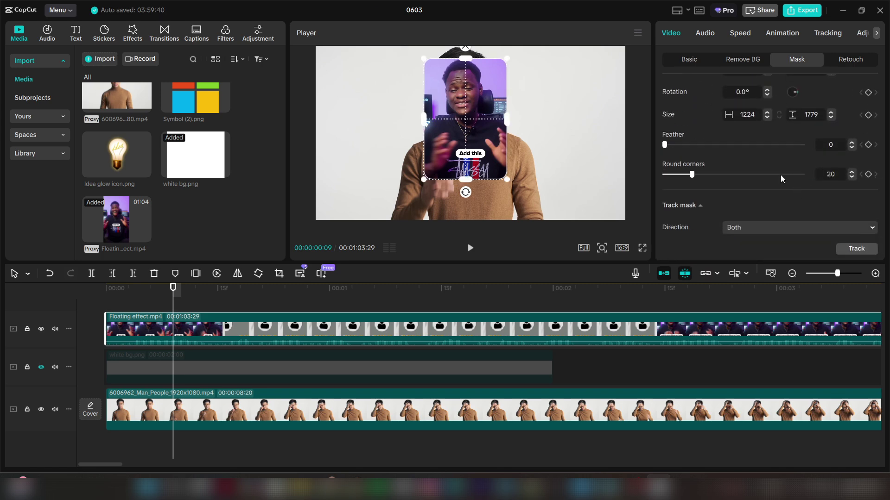
Step: Deselect the clip and briefly play the rounded video overlay near the start of the timeline
left_click(169, 306)
key("Left")
key("Left")
key("Left")
key("Left")
key("Left")
key("Left")
key("Left")
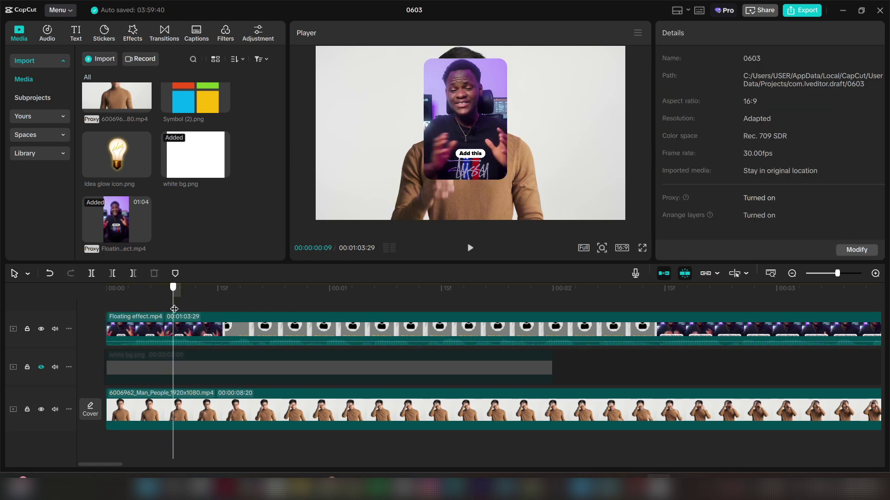
left_click(180, 342)
key("space")
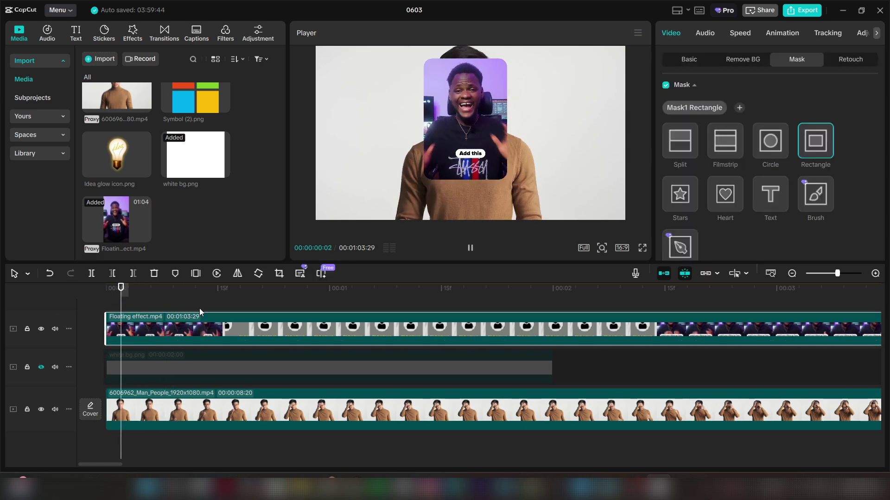
key("space")
left_click(124, 304)
Step: Scale the Floating effect.mp4 clip to 72% and position it in the lower-right corner of the video frame
left_click(144, 318)
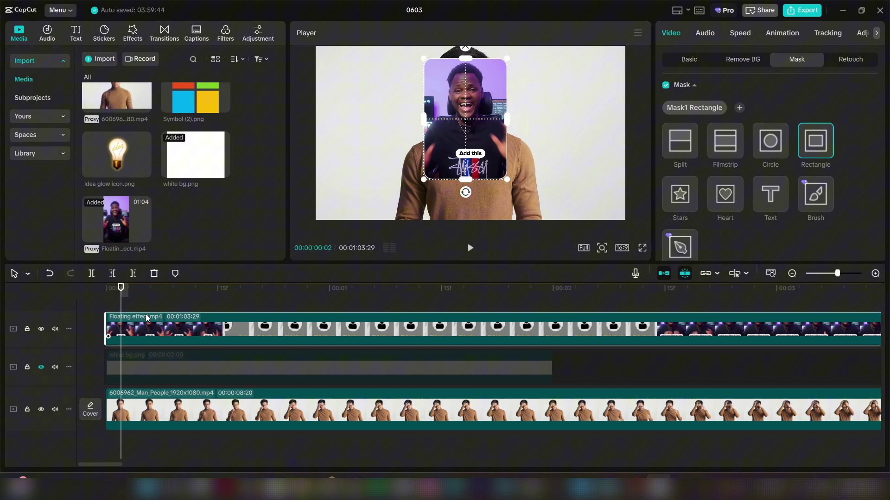
left_click(689, 61)
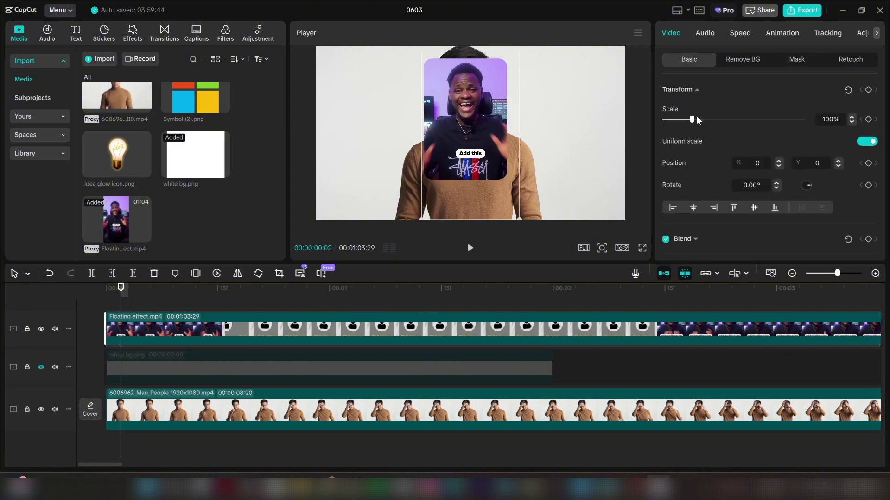
left_click_drag(696, 115, 684, 124)
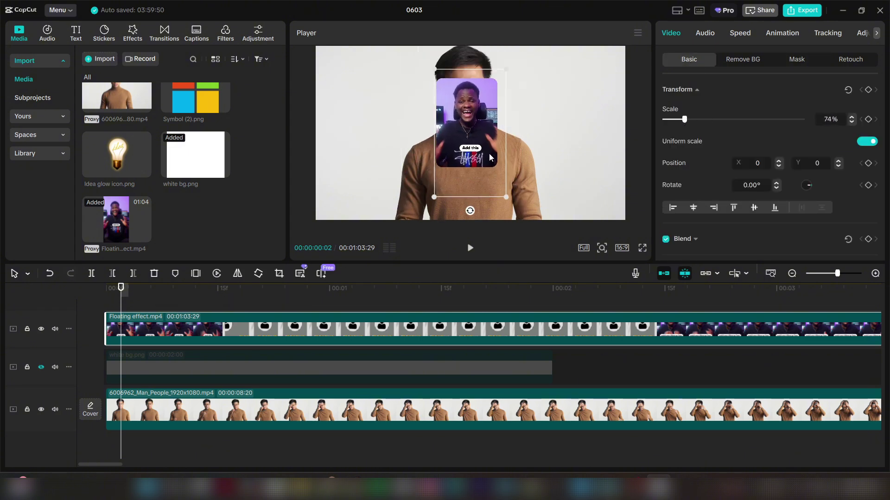
left_click_drag(490, 158, 608, 205)
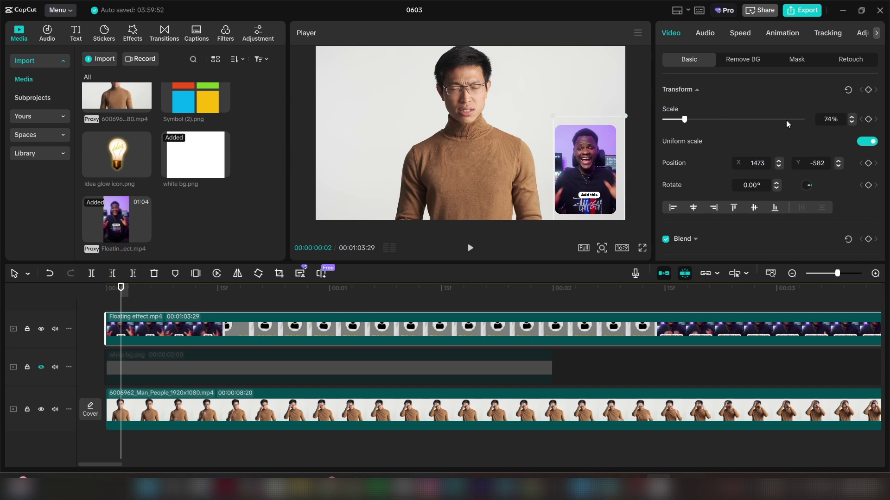
left_click(855, 123)
left_click(852, 122)
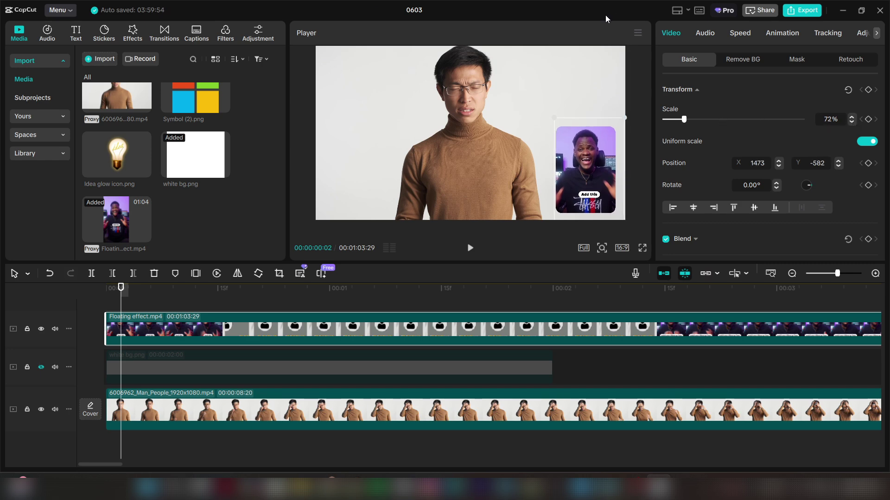
left_click_drag(588, 163, 589, 167)
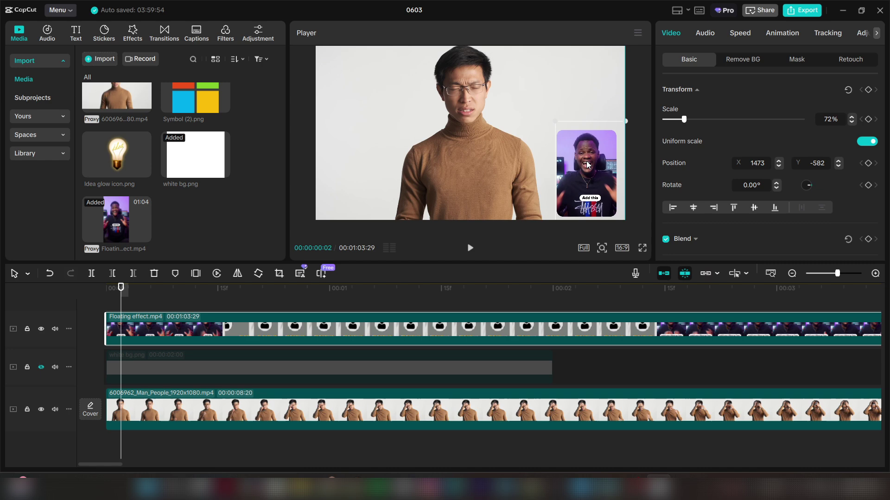
Step: Enlarge the timeline area and play the picture-in-picture composition from the beginning
left_click_drag(174, 263, 179, 209)
left_click(161, 264)
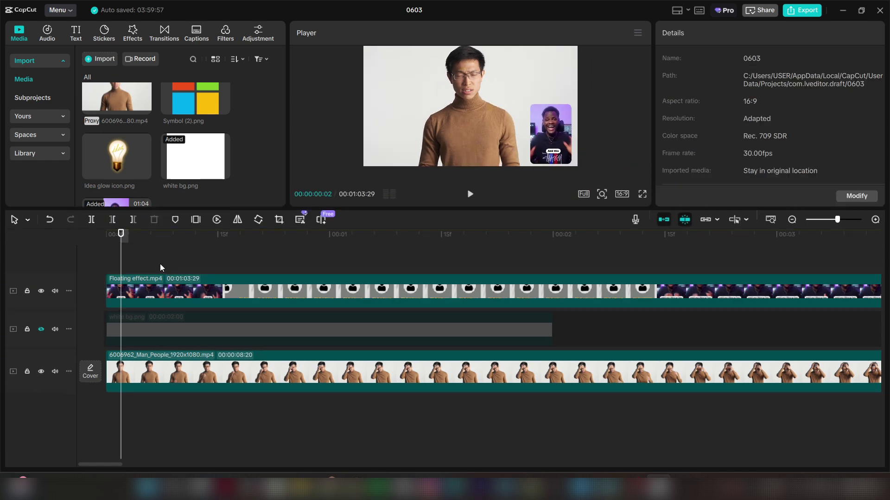
key("Home")
key("space")
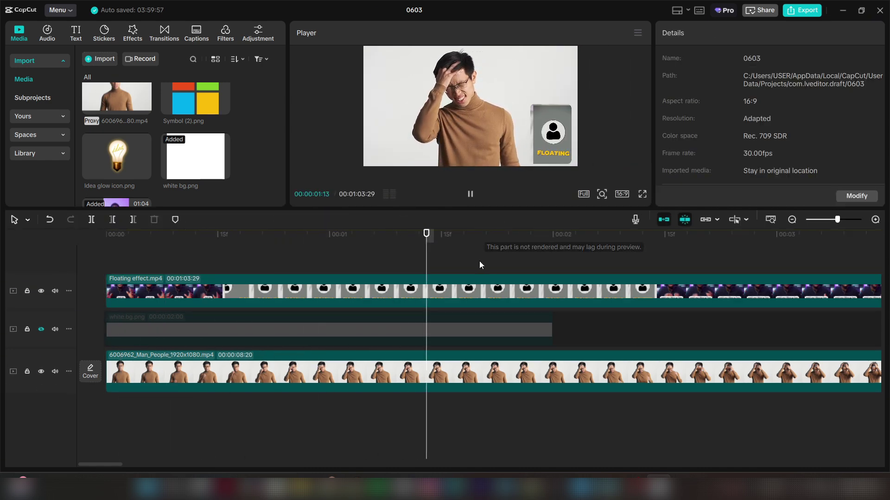
key("space")
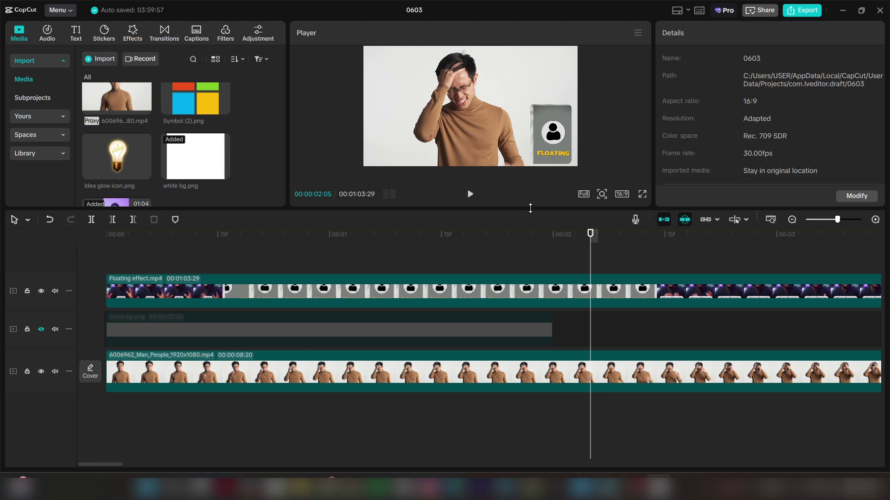
Step: Play the rounded picture-in-picture composition in an enlarged preview and return the playhead to 00:00:00:00
left_click_drag(530, 206, 531, 261)
key("space")
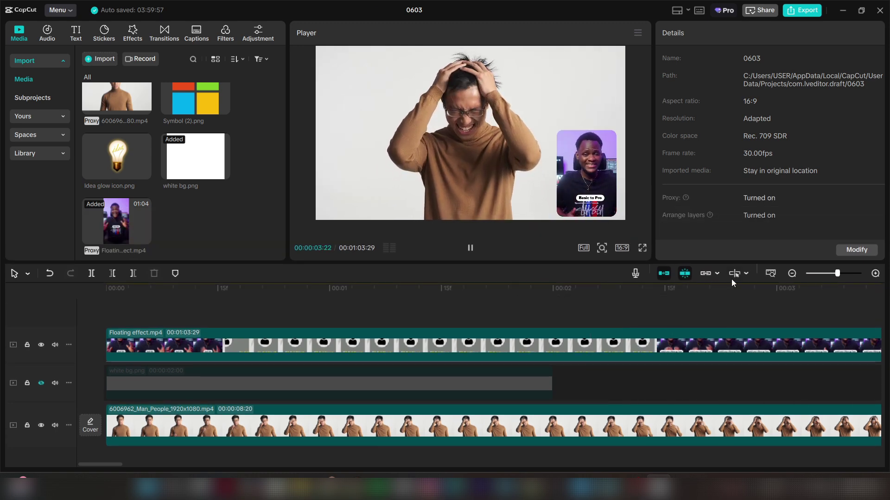
left_click(790, 274)
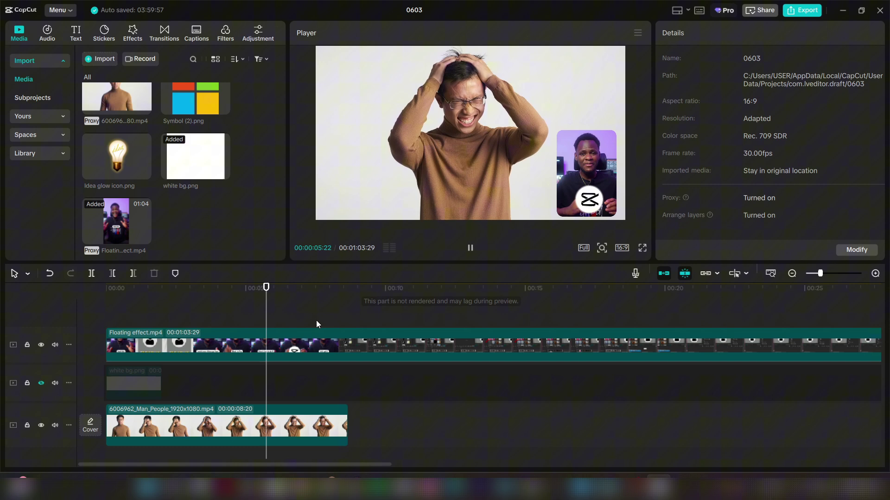
left_click_drag(237, 289, 106, 290)
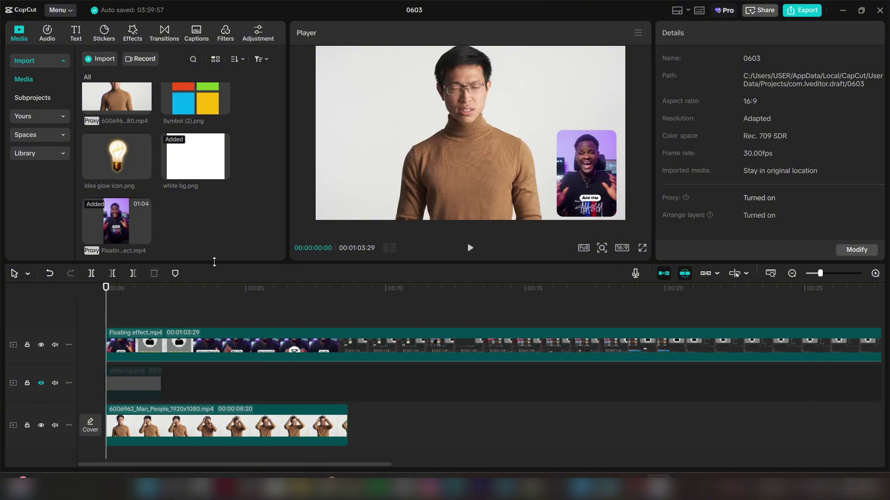
Step: Delete the Floating effect.mp4 overlay clip from the timeline
left_click_drag(214, 262, 214, 224)
left_click(255, 306)
key("Delete")
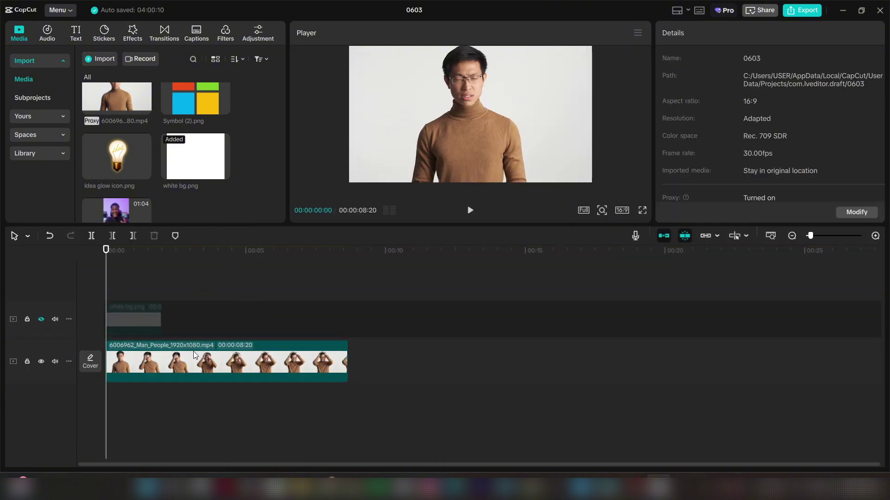
Step: Place the 6006962_Man_People_1920x1080.mp4 clip on the layer above, with white bg.png on the main track below it
left_click_drag(194, 355, 193, 317)
left_click(142, 376)
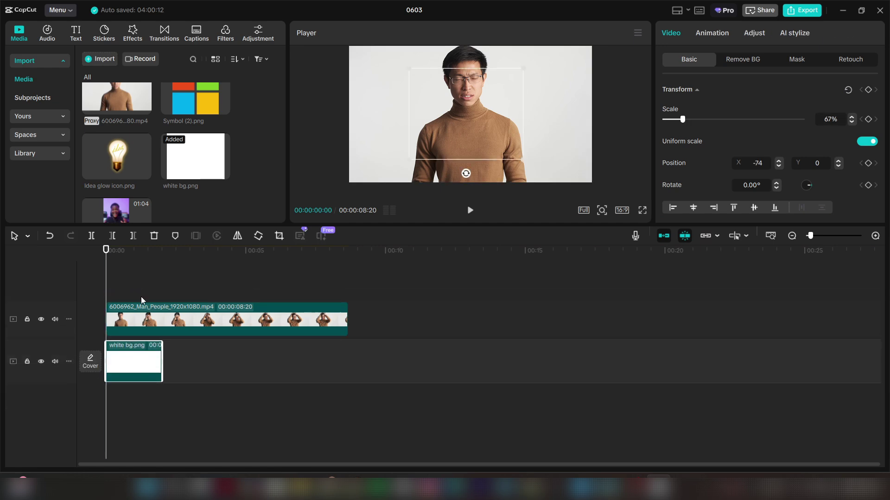
left_click(142, 300)
left_click_drag(388, 231, 385, 247)
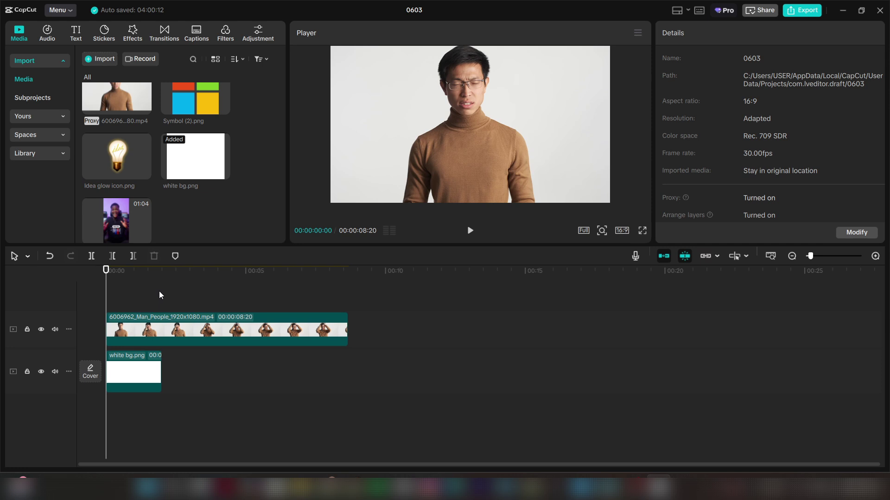
Step: Extend the white bg.png clip to a duration of 00:00:04:08
left_click_drag(134, 308, 124, 308)
left_click(159, 367)
left_click_drag(159, 367, 225, 367)
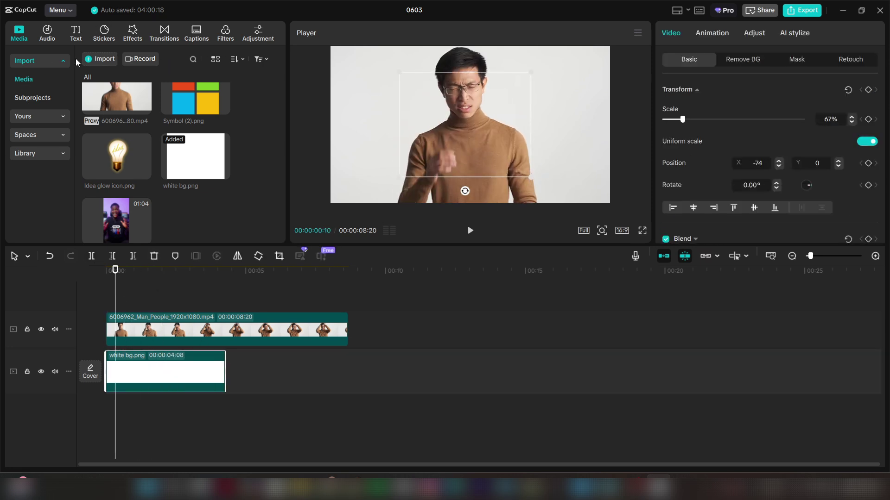
Step: Add a default text layer at 00:00:00:10 and change its wording to "Victory"
left_click(75, 32)
left_click(124, 94)
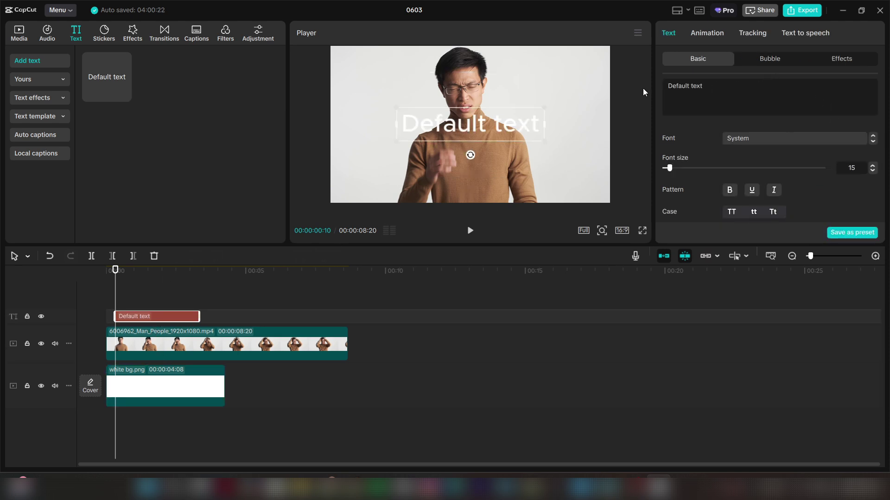
type("Vuctory")
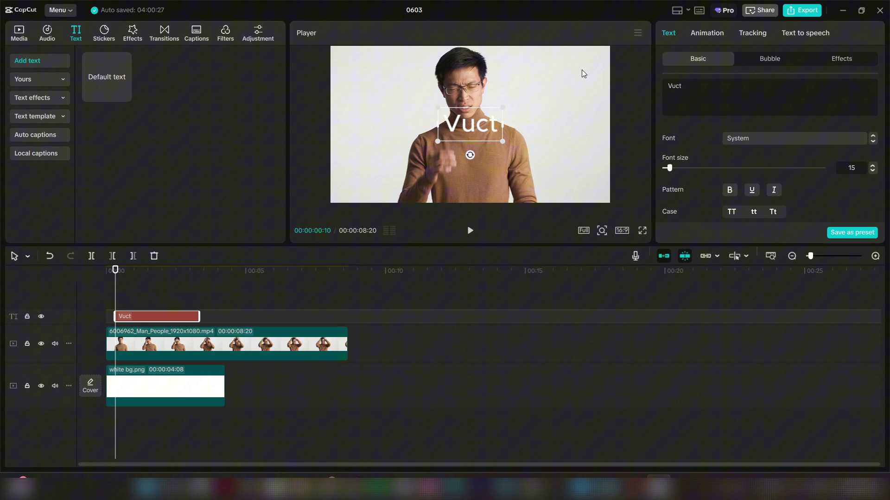
key("BackSpace")
key("BackSpace")
key("BackSpace")
key("BackSpace")
key("BackSpace")
key("BackSpace")
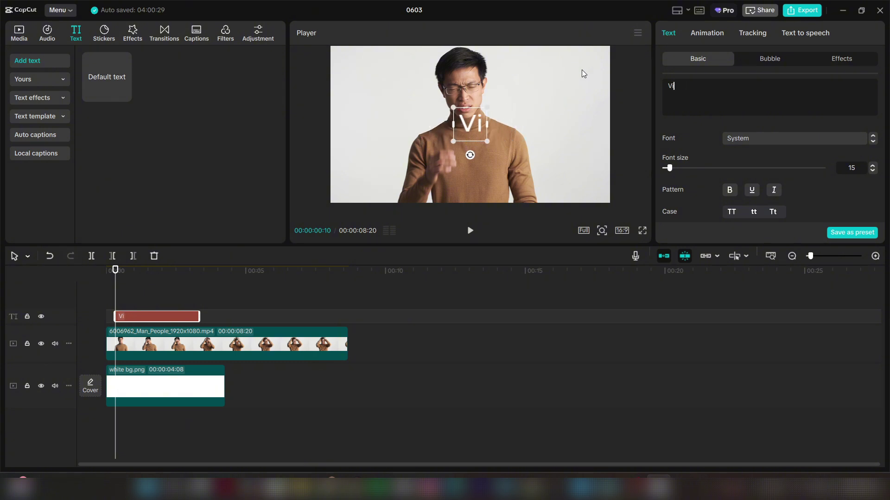
type("ictory")
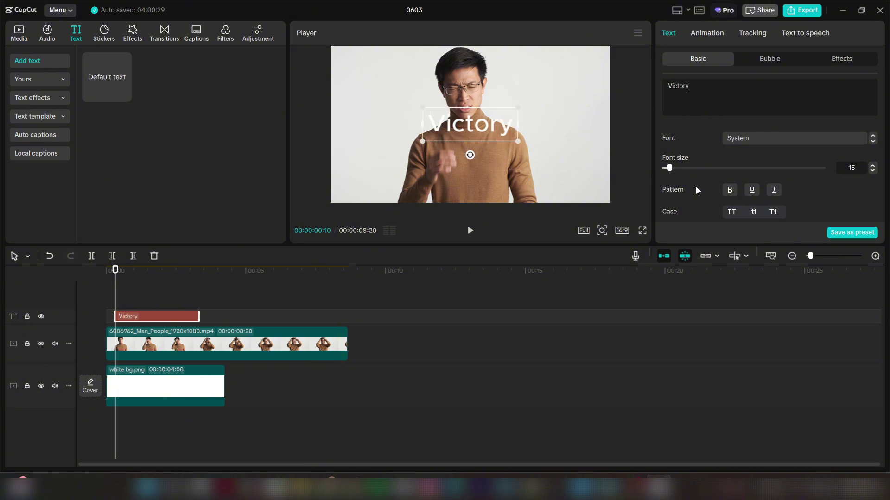
Step: Change the Victory text's color to black
left_click_drag(707, 244, 707, 250)
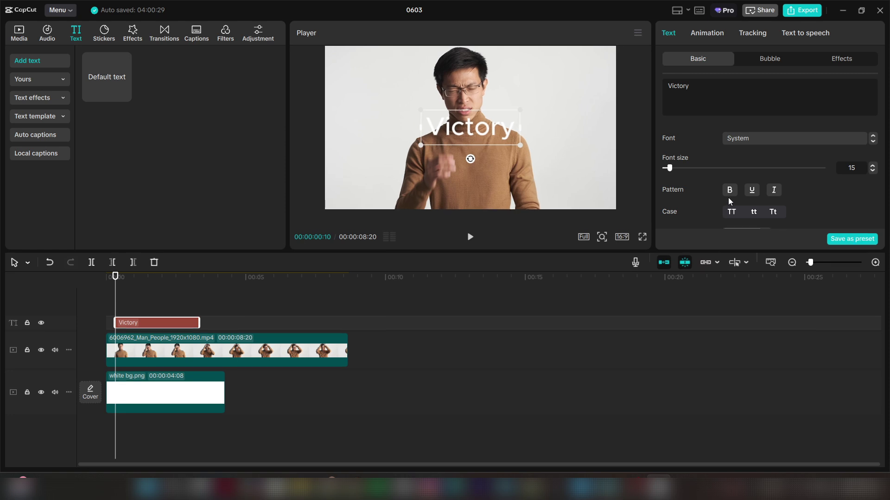
scroll(728, 198, "down", 2)
scroll(754, 146, "up", 1)
scroll(756, 164, "down", 1)
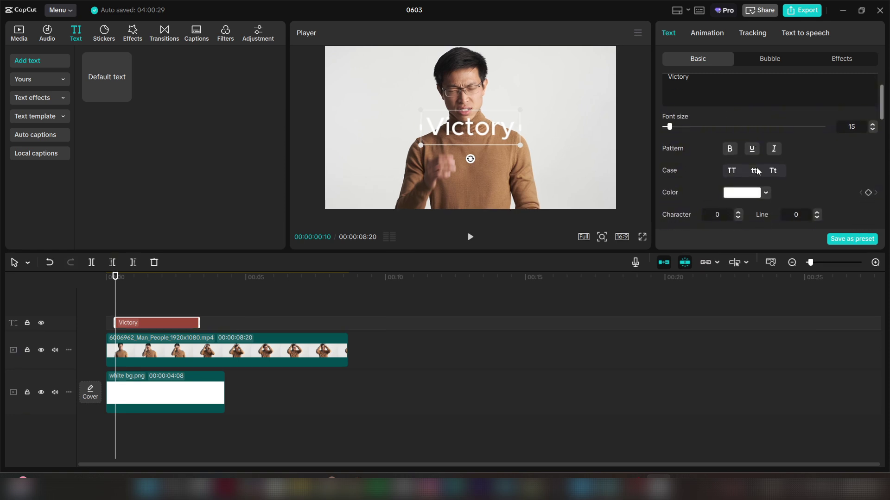
left_click(744, 192)
left_click(727, 227)
left_click_drag(724, 224, 664, 279)
left_click(799, 174)
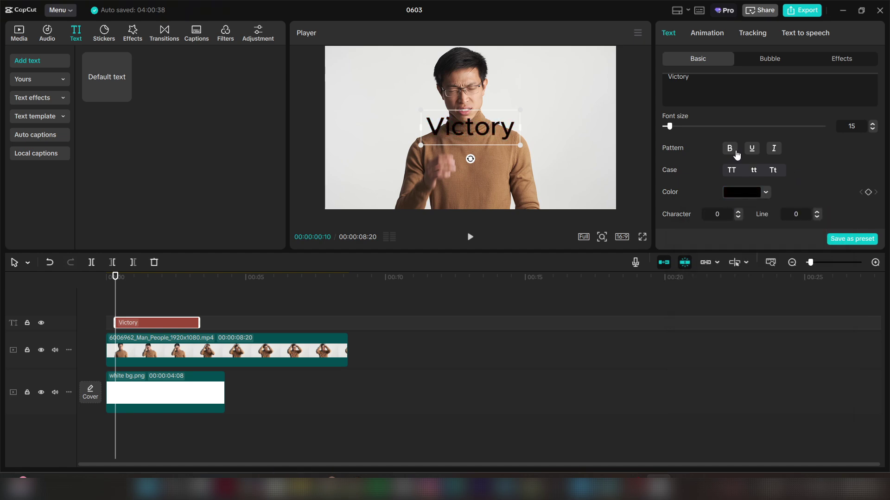
Step: Make the Victory text bold and set its font to Montserrat Black
left_click(730, 147)
scroll(766, 143, "up", 1)
scroll(775, 138, "down", 1)
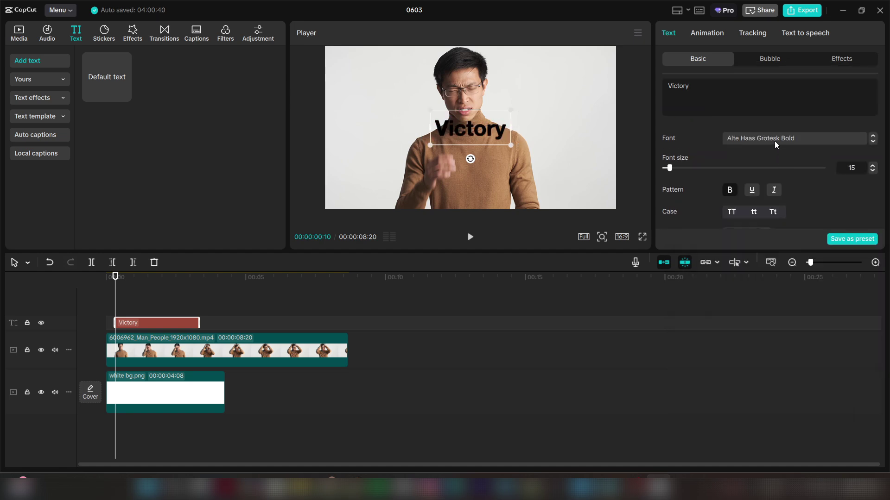
left_click(774, 140)
left_click(750, 173)
left_click(149, 308)
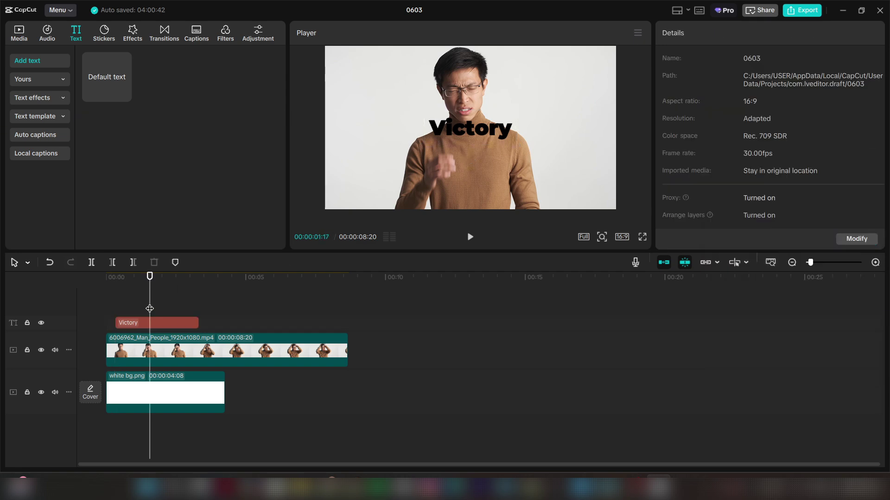
Step: Enlarge the Victory text so it extends past both sides of the man's chest
left_click(161, 322)
left_click_drag(521, 144, 565, 171)
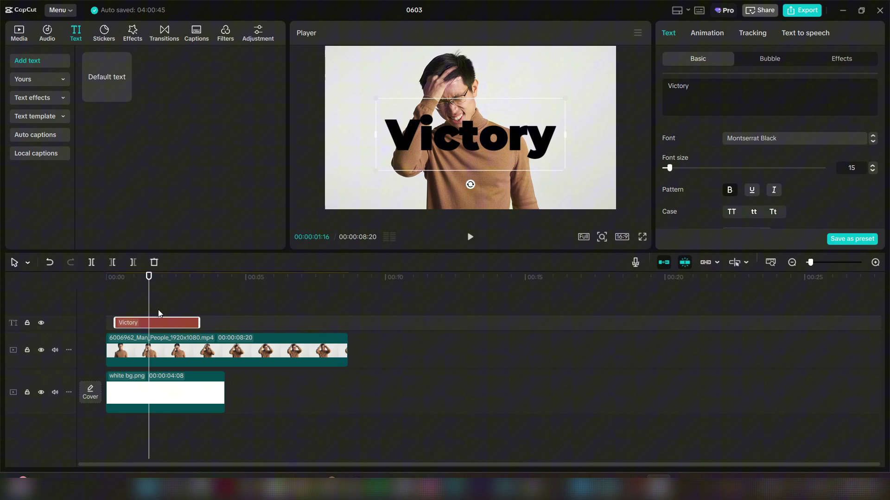
left_click(127, 302)
Step: Convert the Victory text layer into a compound clip
left_click(133, 324)
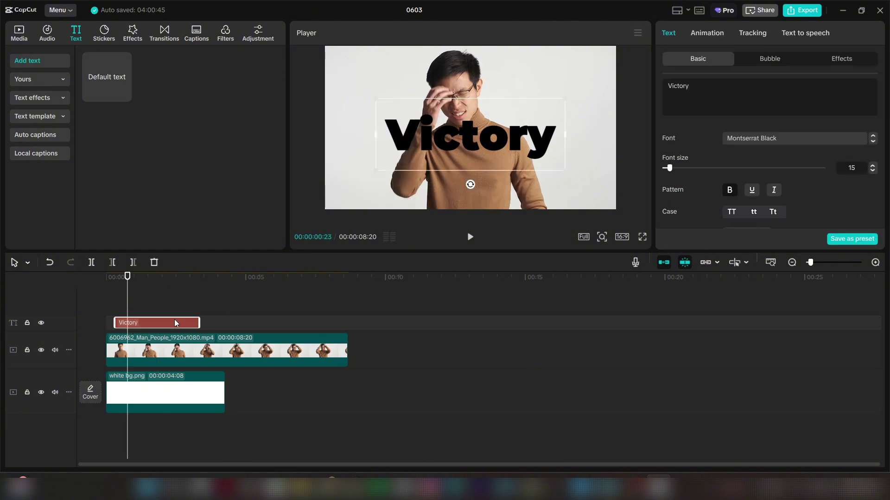
key("alt+g")
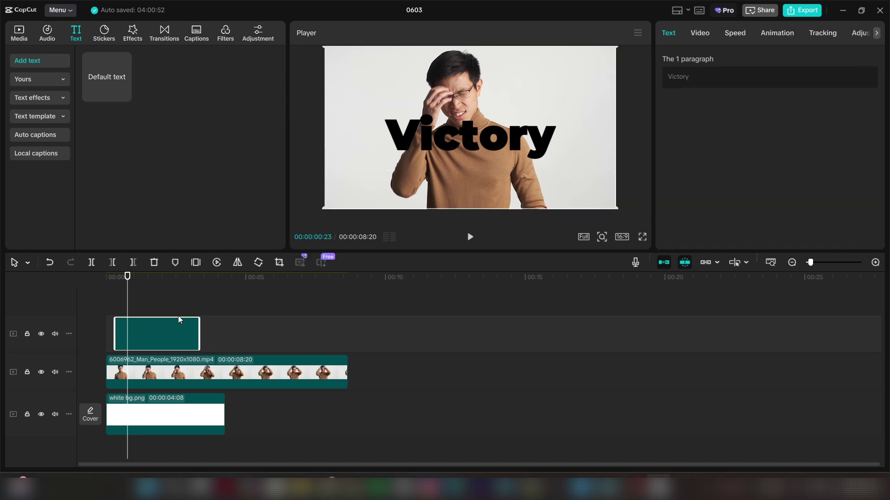
left_click(146, 306)
left_click(172, 318)
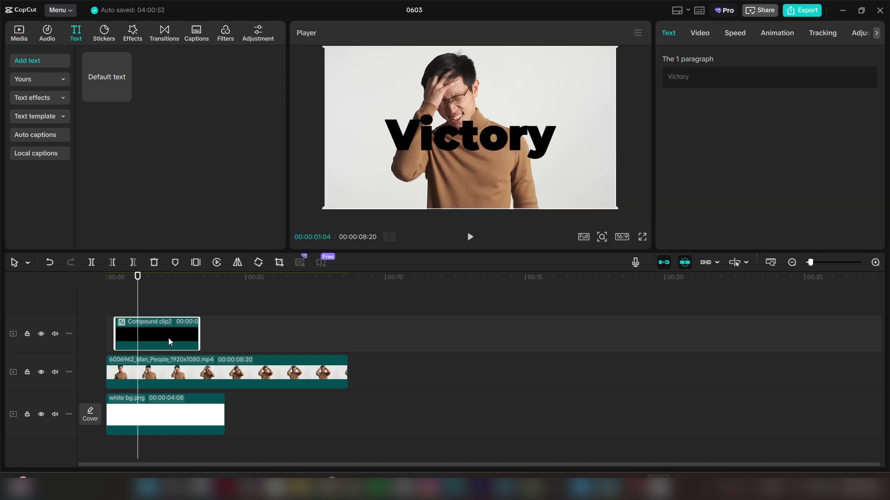
Step: Add a rectangle mask to the Victory compound clip and resize it across the word
left_click(703, 35)
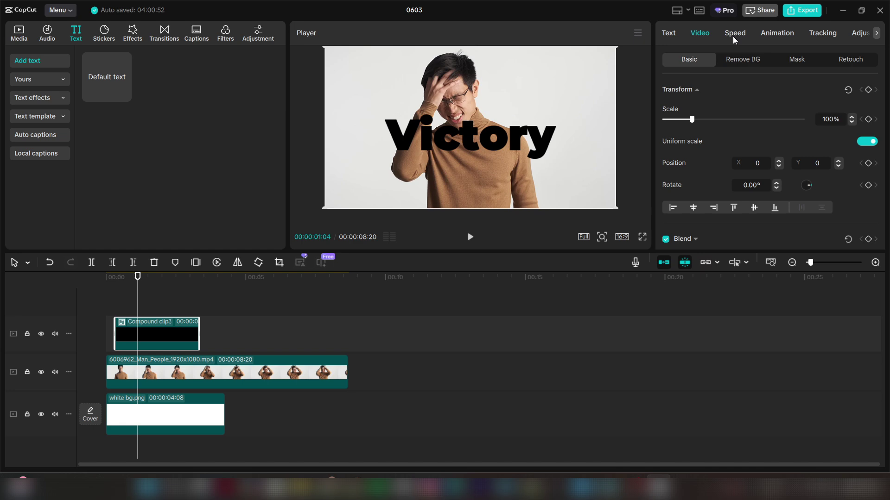
left_click(790, 60)
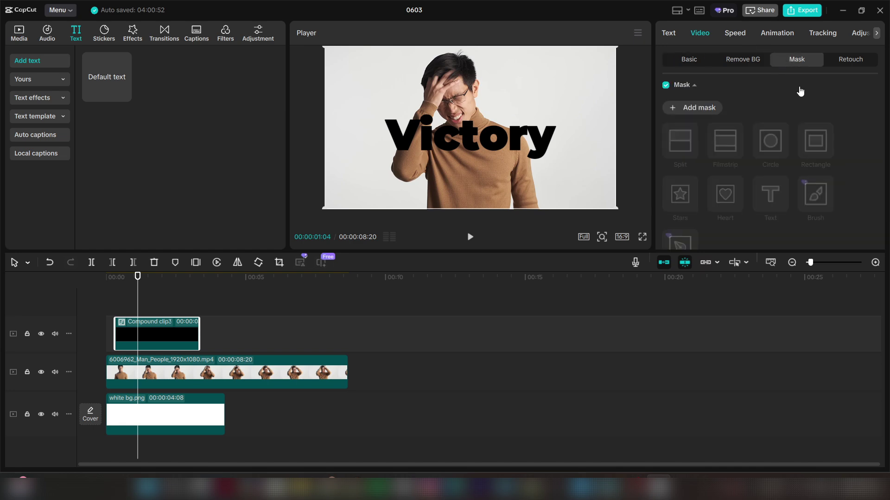
left_click(700, 109)
left_click_drag(510, 128, 533, 130)
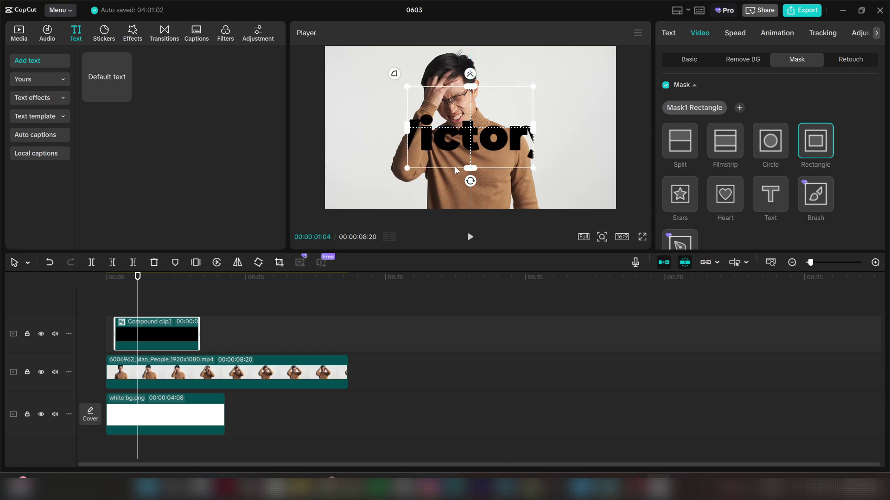
mouse_move(469, 168)
left_mouse_down()
mouse_move(470, 131)
mouse_move(482, 168)
left_mouse_up()
left_click_drag(528, 133, 568, 134)
Step: Try a text mask on the Victory compound clip and shift it slightly over the word
left_click(766, 198)
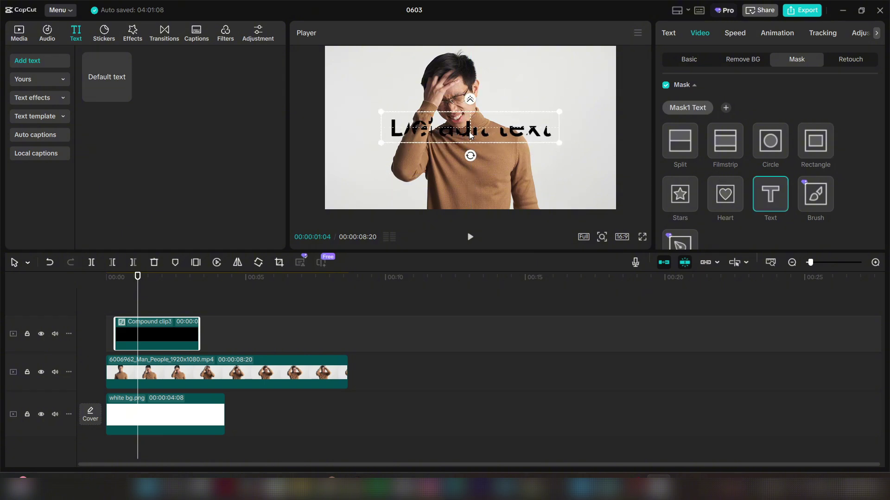
mouse_move(470, 135)
left_mouse_down()
mouse_move(482, 138)
mouse_move(471, 141)
mouse_move(477, 147)
left_mouse_up()
left_click(174, 316)
Step: Remove the rectangle mask from the Victory compound clip
left_click(179, 362)
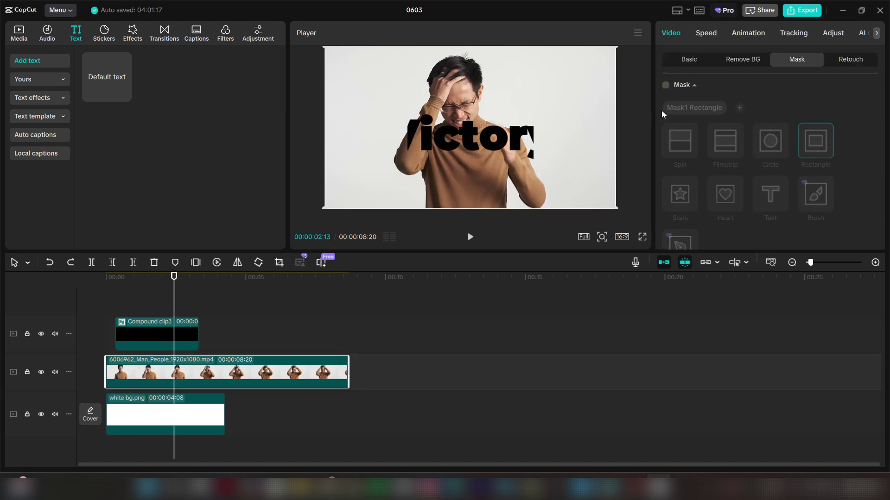
left_click(162, 341)
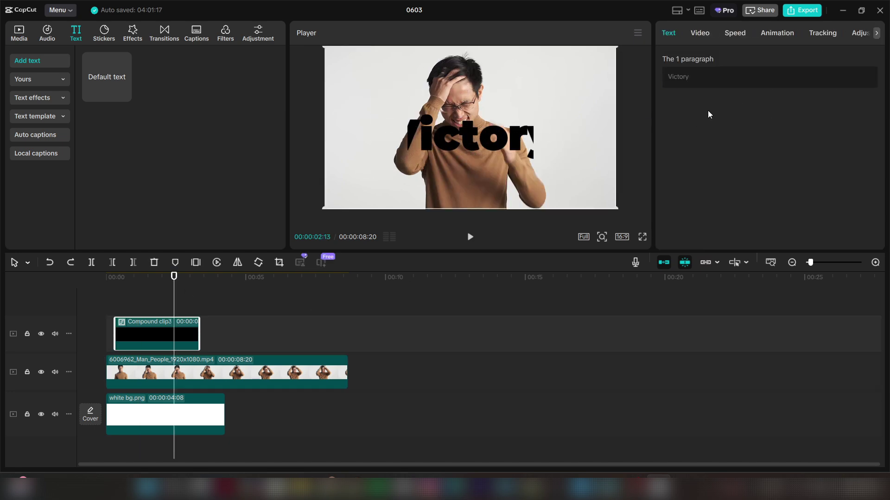
left_click(700, 33)
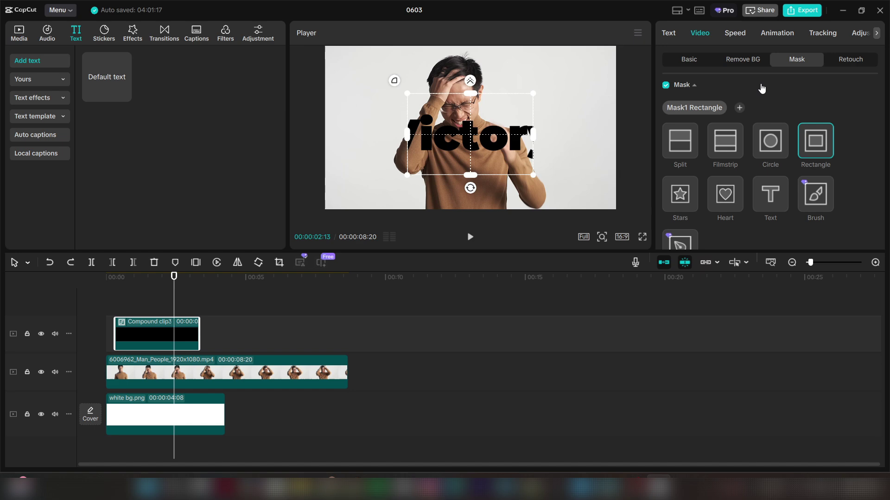
left_click(724, 102)
Step: Undo the compound clip to restore the editable Victory text layer, and scrub back through the opening frames
left_click(148, 327)
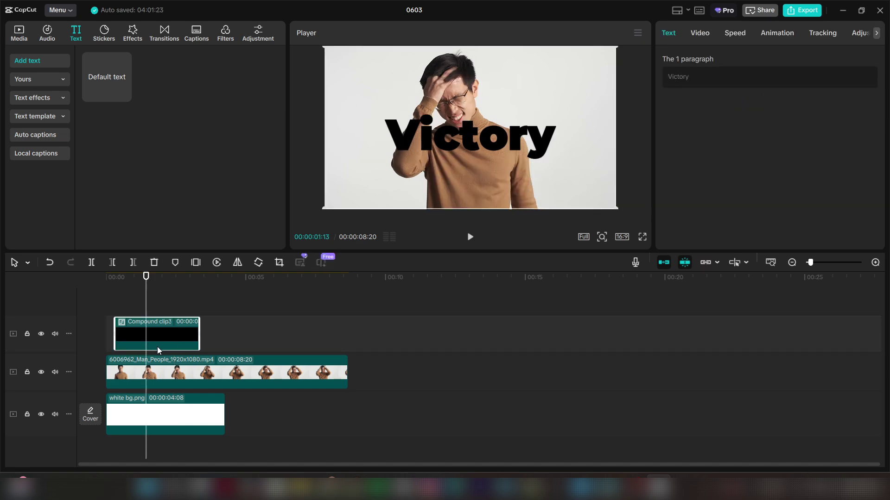
right_click(166, 334)
left_click(241, 213)
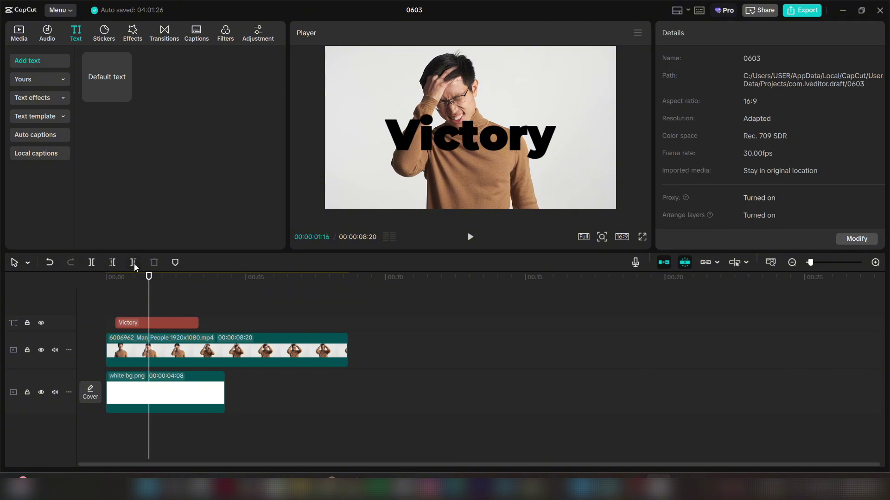
left_click(215, 305)
left_click_drag(215, 305, 135, 304)
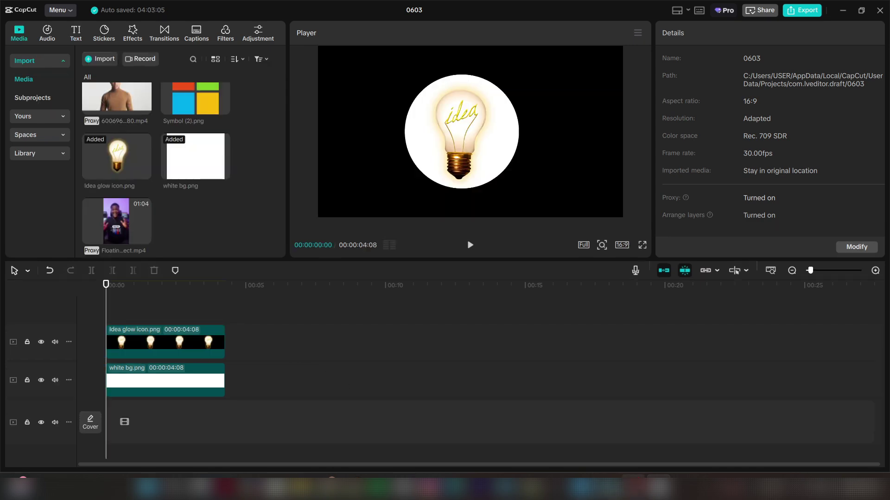
Step: Switch to the Notepad topic list and highlight the "Masking" entry and the "Compound clips... Alt + G" line
left_click(607, 487)
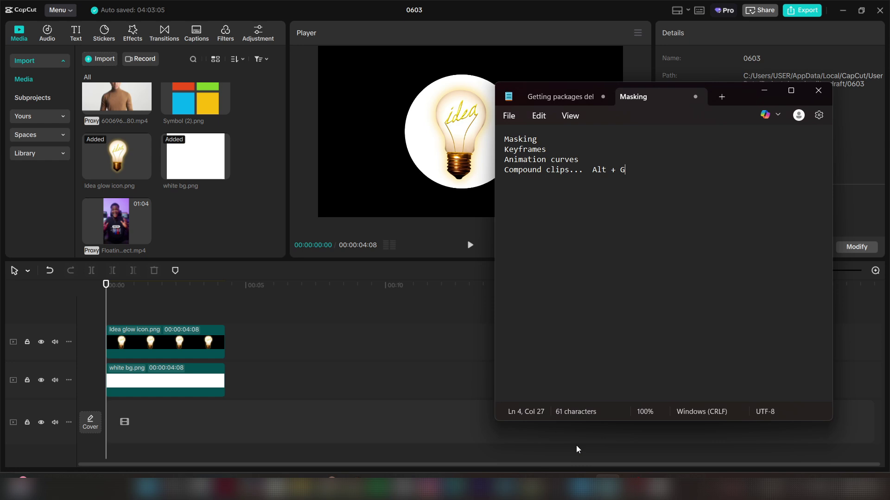
double_click(519, 139)
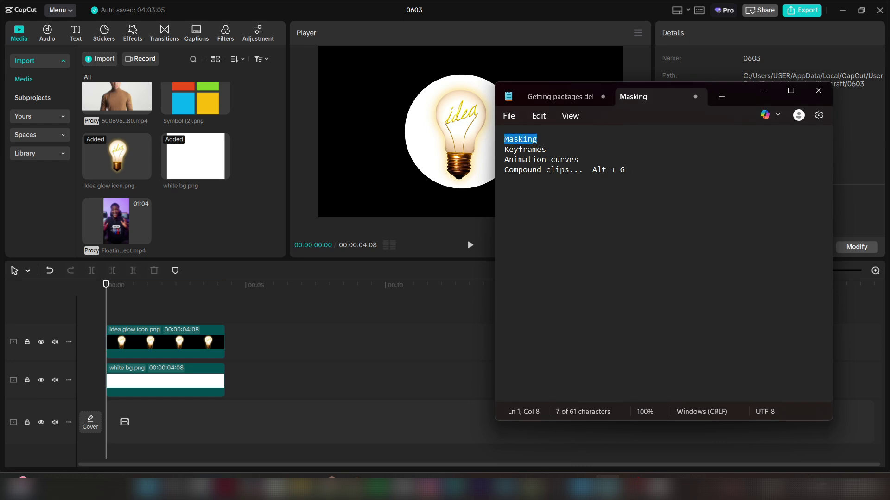
left_click(533, 144)
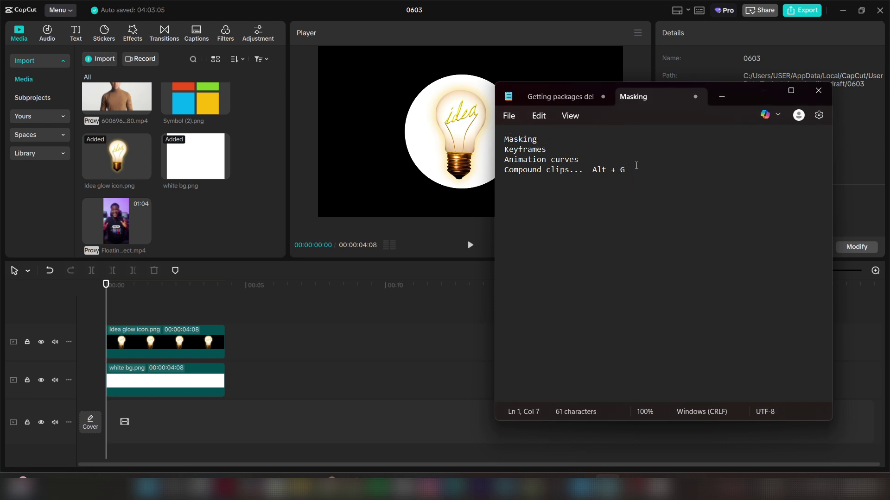
left_click_drag(648, 172, 543, 174)
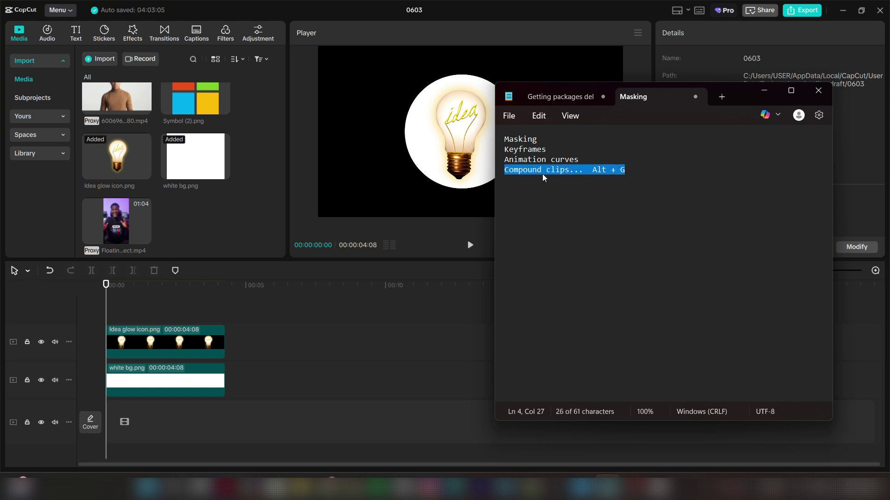
left_click(543, 173)
left_click_drag(625, 170, 507, 172)
left_click(505, 171)
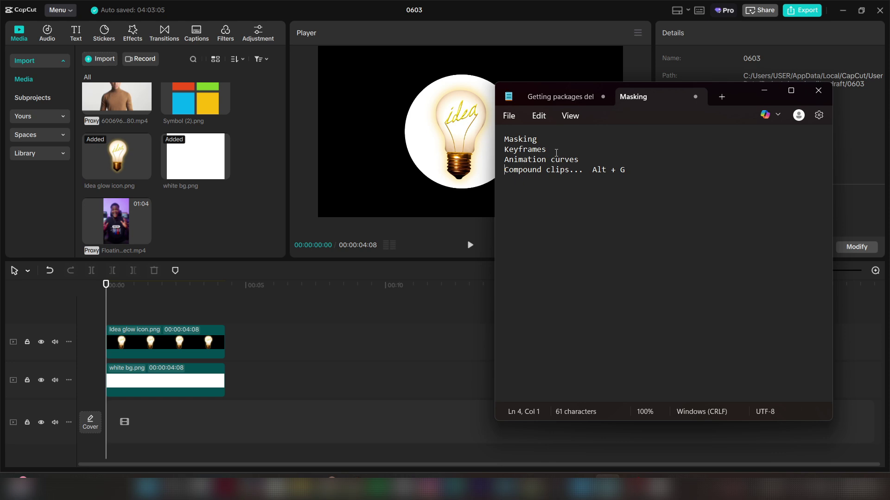
Step: Highlight the "Keyframes" and "Animation curves" entries in the Notepad topic list, and return to the CapCut timeline
left_click_drag(556, 153, 504, 154)
left_click_drag(583, 159, 502, 161)
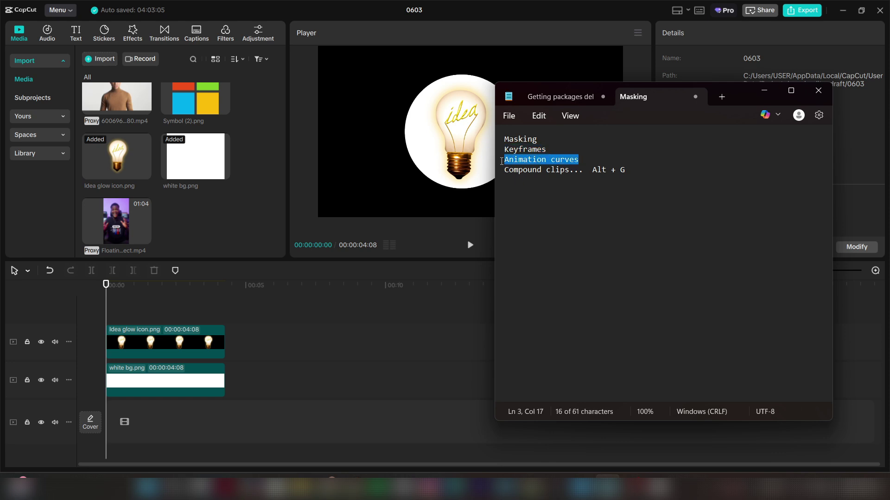
left_click(561, 169)
left_click(764, 90)
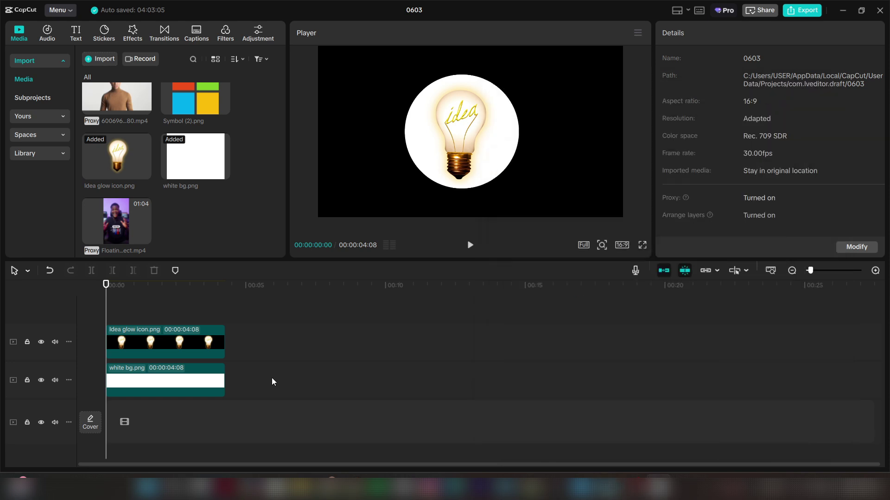
Step: Combine the Idea glow icon and white bg clips on the timeline into one compound clip
left_click_drag(159, 322, 176, 330)
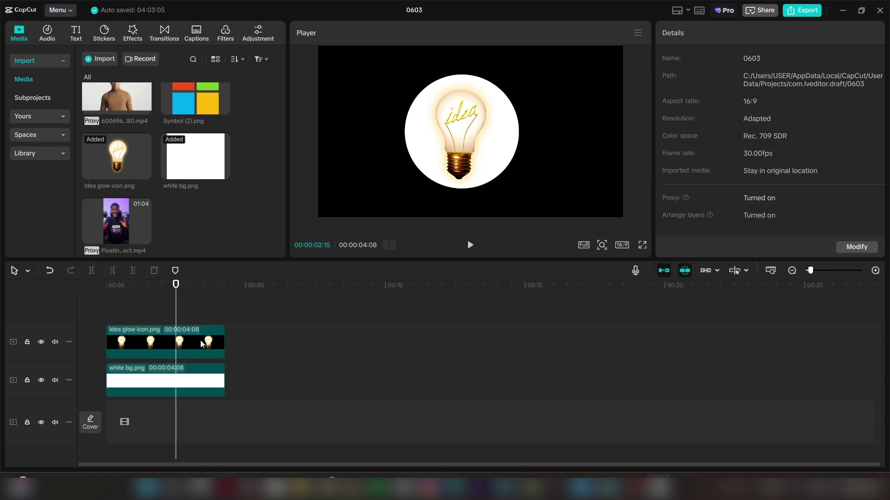
left_click(200, 344)
left_click(209, 388)
left_click(212, 318)
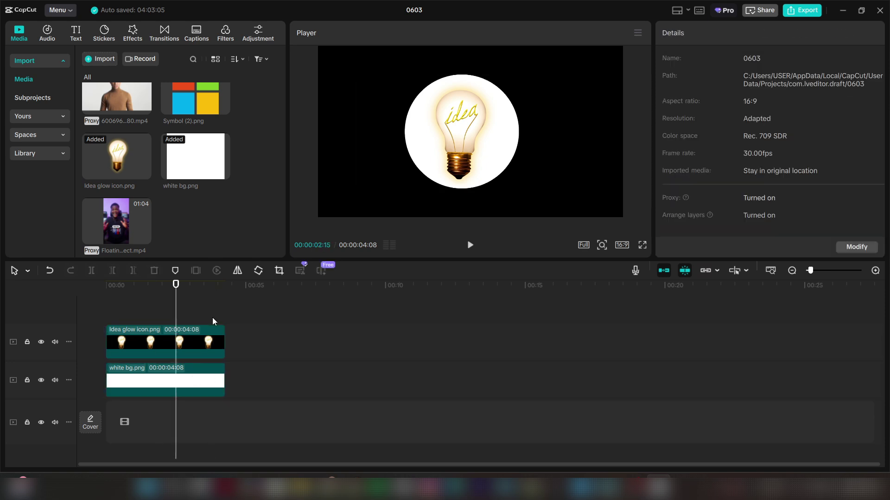
left_click_drag(212, 317, 167, 403)
key("alt+g")
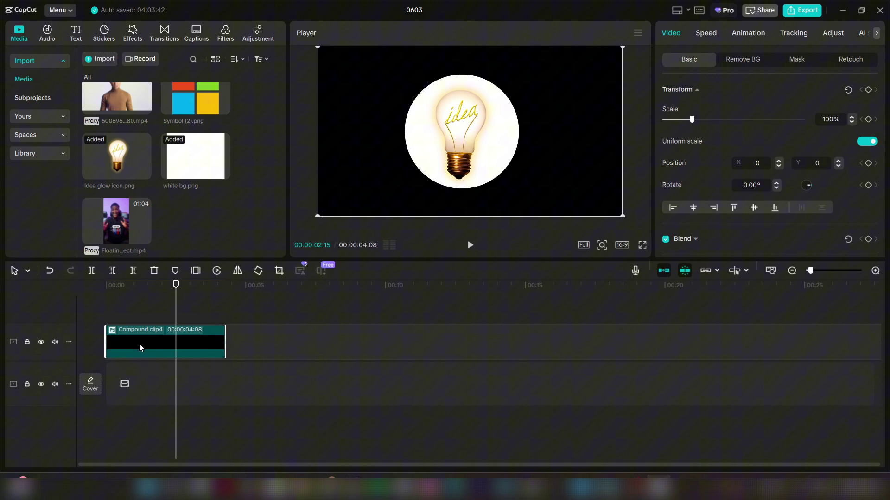
left_click(161, 345)
left_click(156, 308)
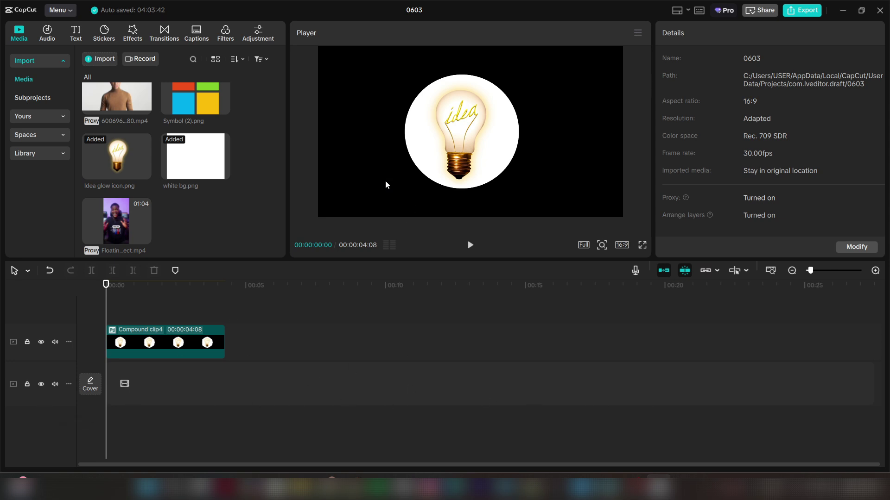
Step: Shift the compound clip sideways in the preview, try white bg.png beneath it at 139% scale, and delete that image clip
left_click_drag(360, 146, 380, 222)
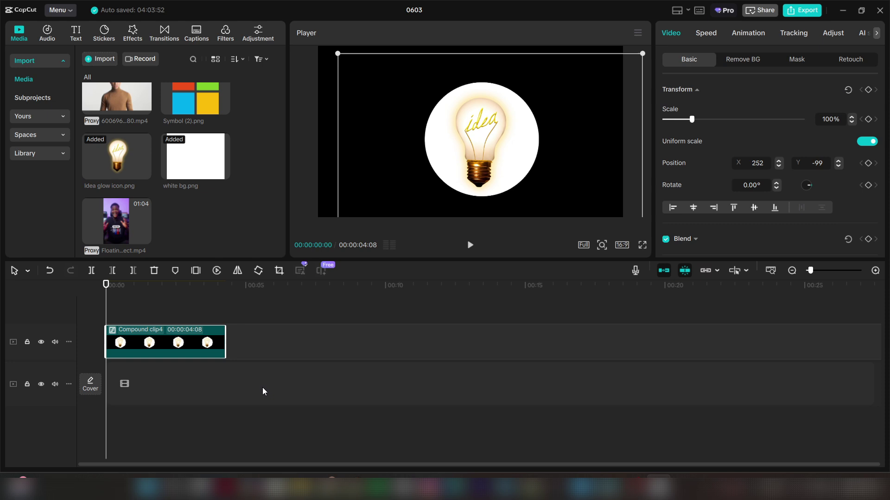
left_click(175, 437)
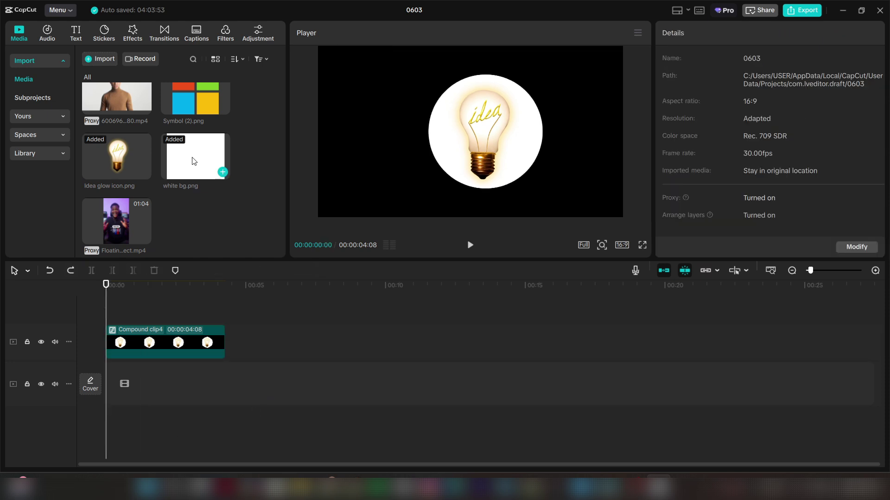
left_click_drag(194, 161, 116, 391)
left_click_drag(536, 165, 513, 165)
left_click_drag(557, 216, 600, 245)
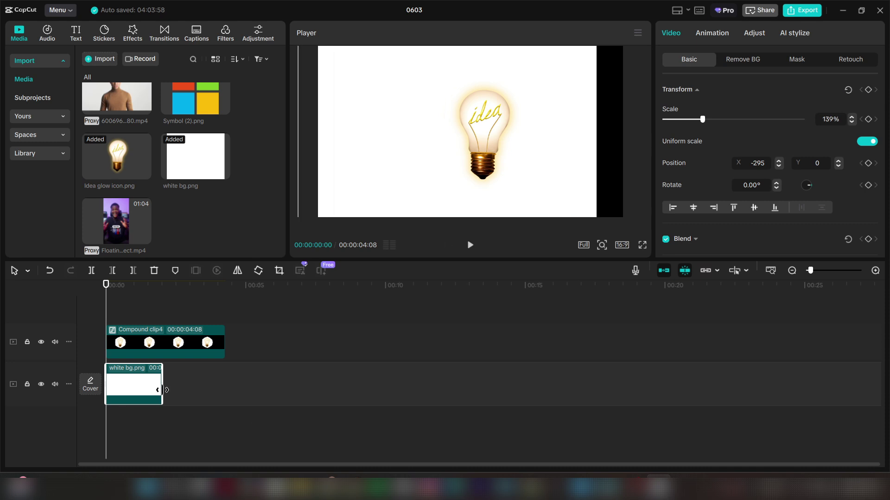
key("Delete")
Step: Place the video of the man beneath the compound clip, check the overlay, and delete the video from the timeline
left_click_drag(108, 88, 166, 384)
left_click(146, 312)
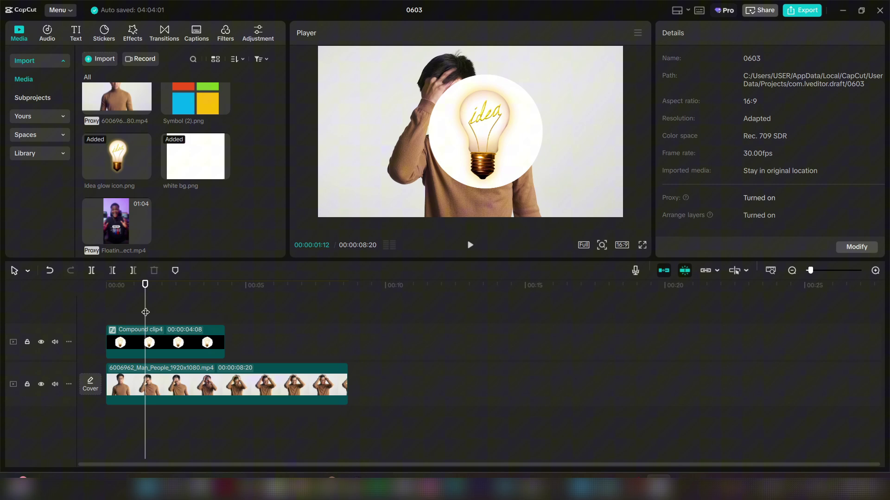
left_click(173, 389)
key("Delete")
key("Home")
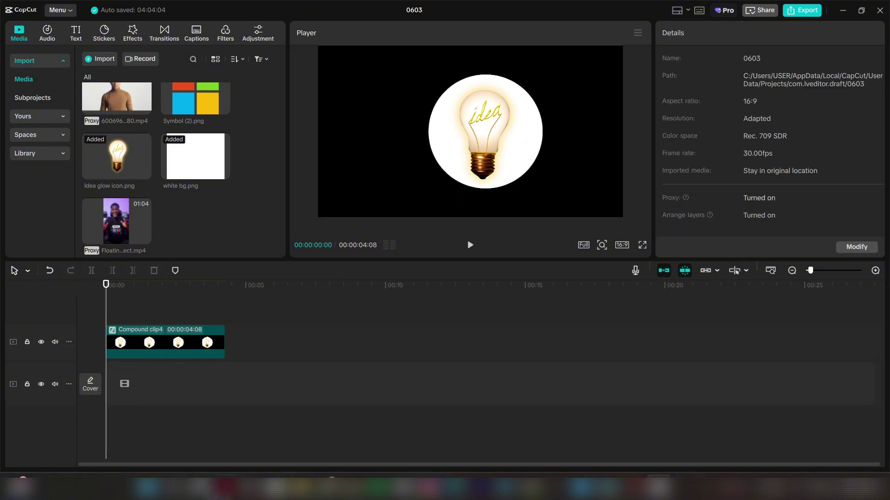
Step: Recenter the compound clip at X 0, Y 0, and resize the workspace for a taller preview and wider clip properties
left_click(146, 346)
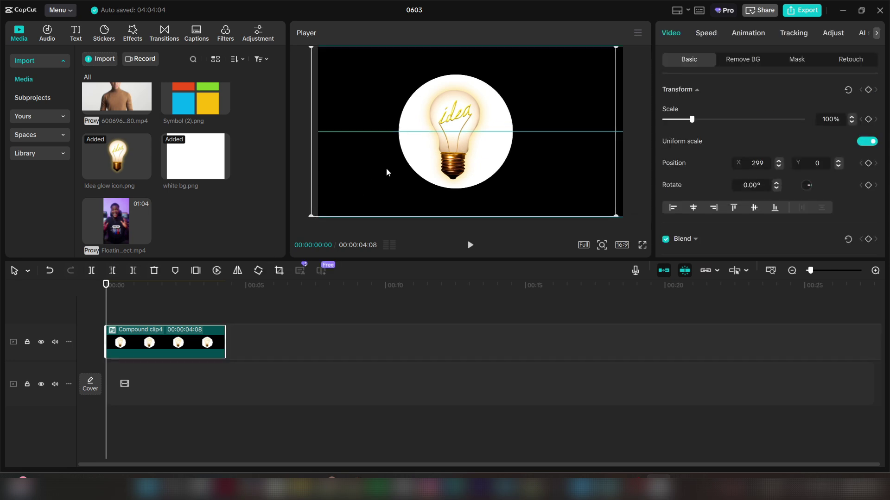
left_click_drag(388, 174, 394, 223)
left_click_drag(397, 259, 380, 299)
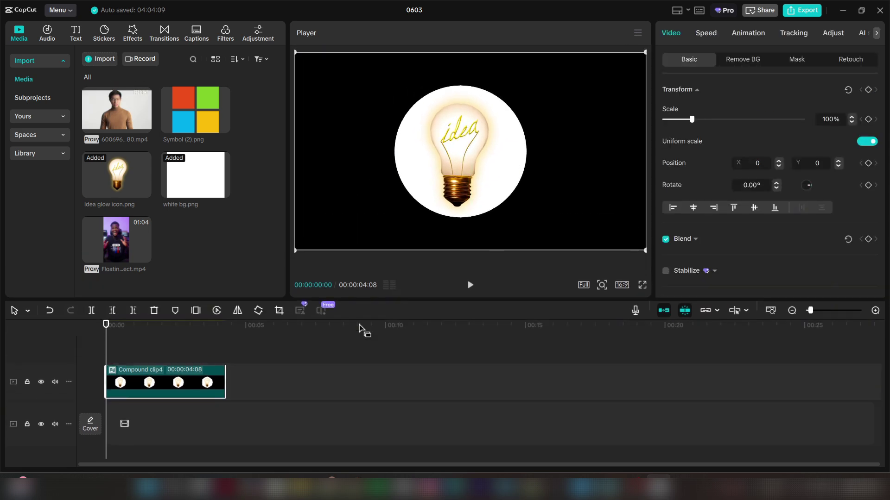
left_click(117, 363)
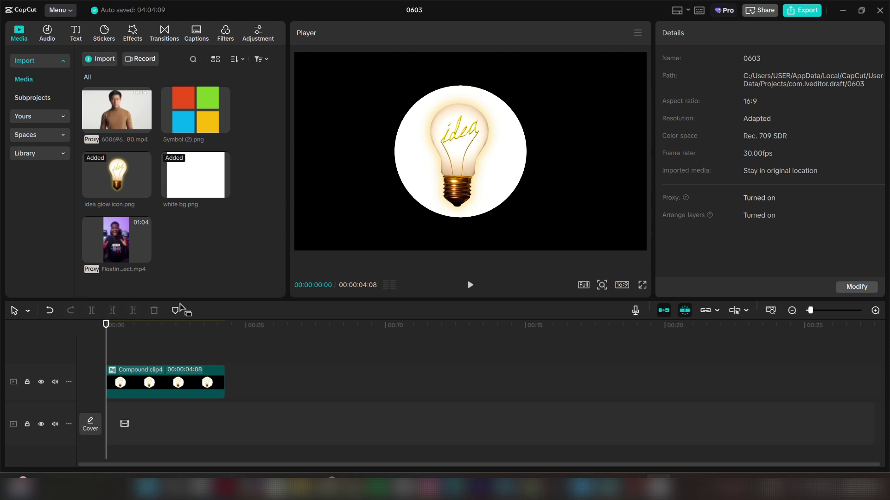
left_click_drag(179, 299, 182, 292)
left_click(159, 378)
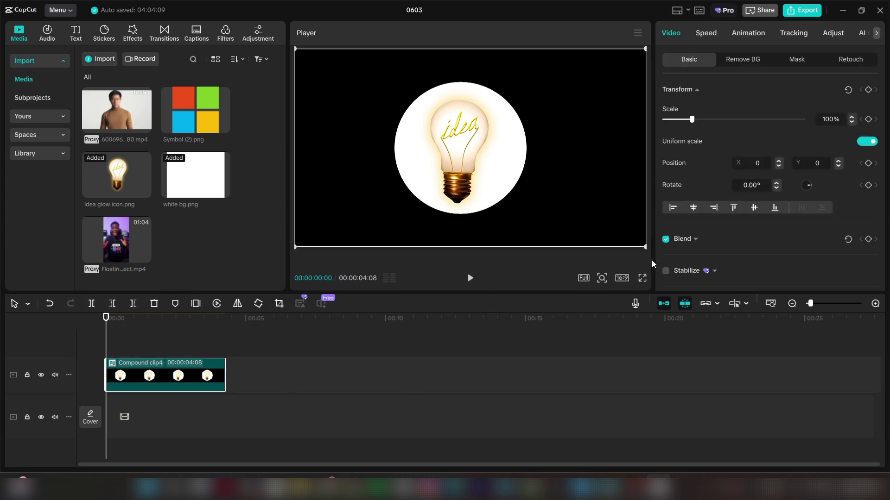
left_click_drag(653, 261, 621, 261)
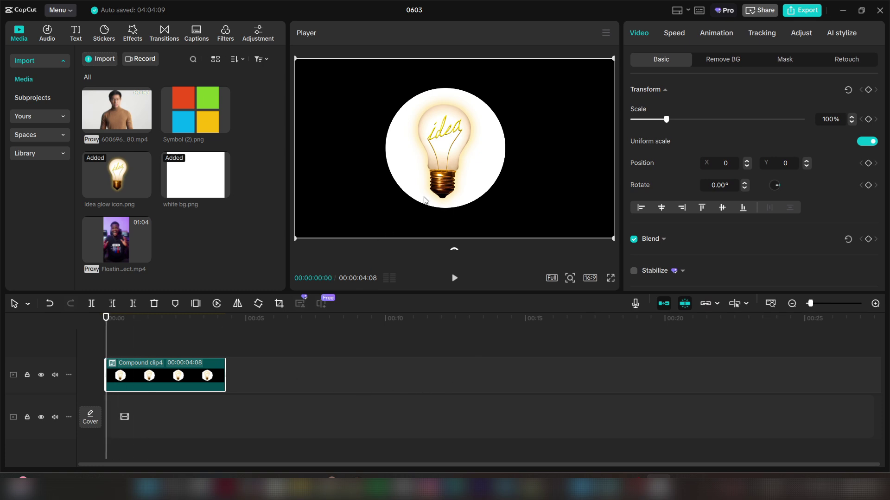
Step: Animate the compound clip's scale with a 100% keyframe at the start and 122% at 00:00:00:17, and preview it
left_click(868, 119)
left_click(121, 342)
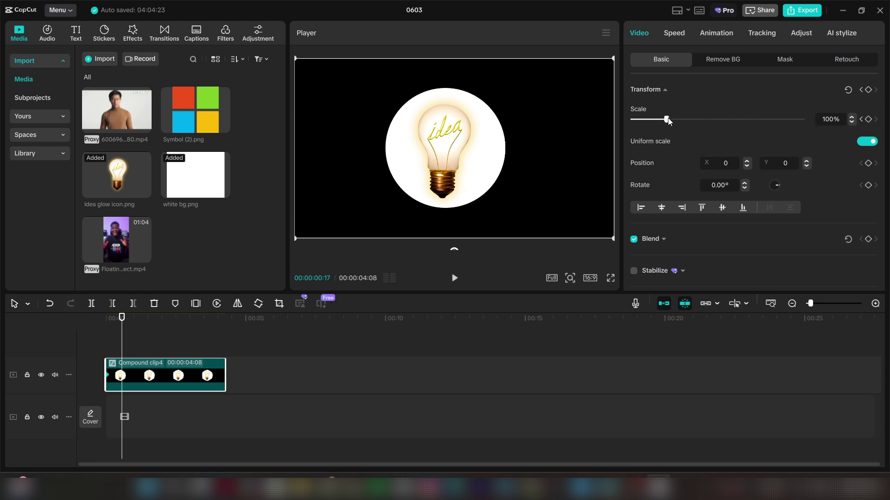
left_click_drag(667, 120, 674, 121)
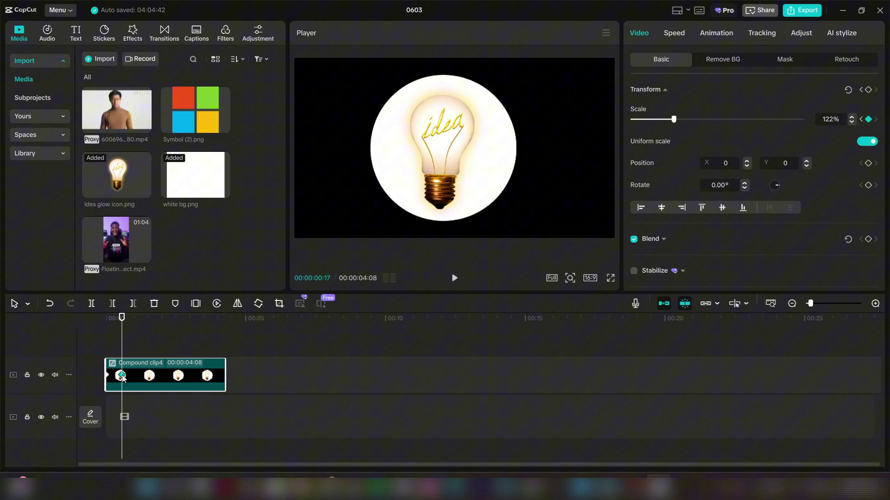
left_click_drag(122, 352, 57, 353)
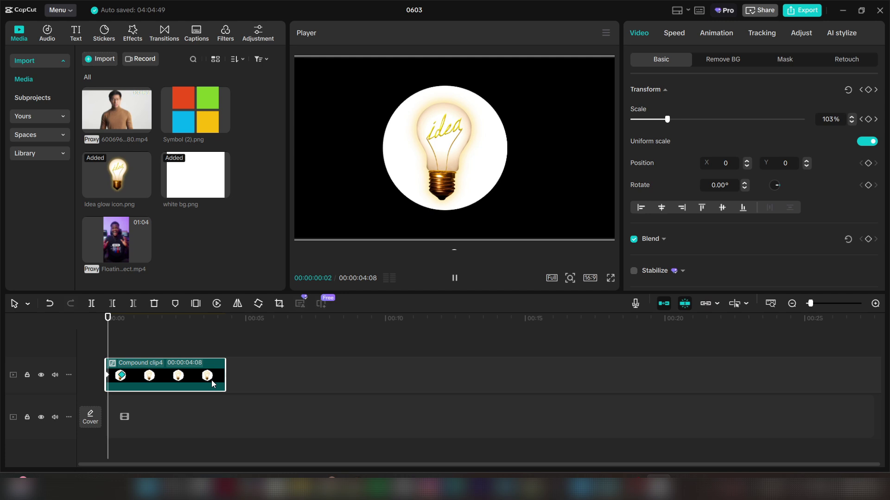
left_click(138, 343)
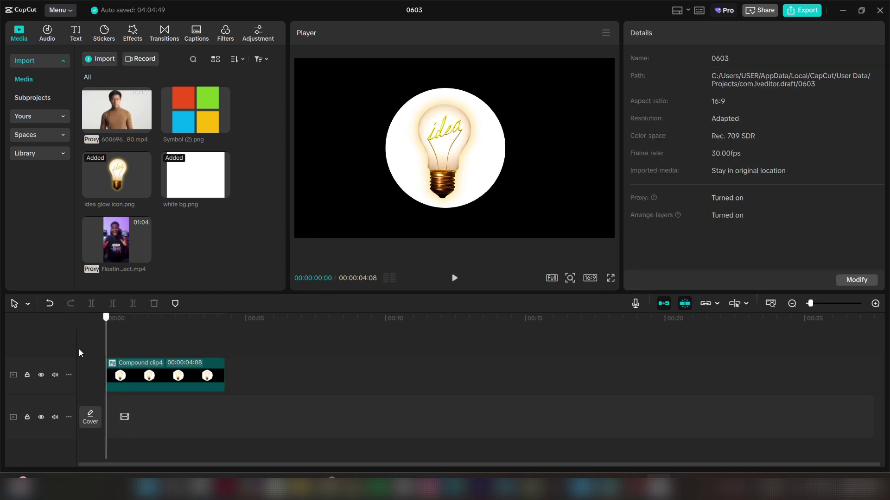
Step: Remove both scale keyframes from the compound clip and reduce its scale to 77%
left_click(128, 381)
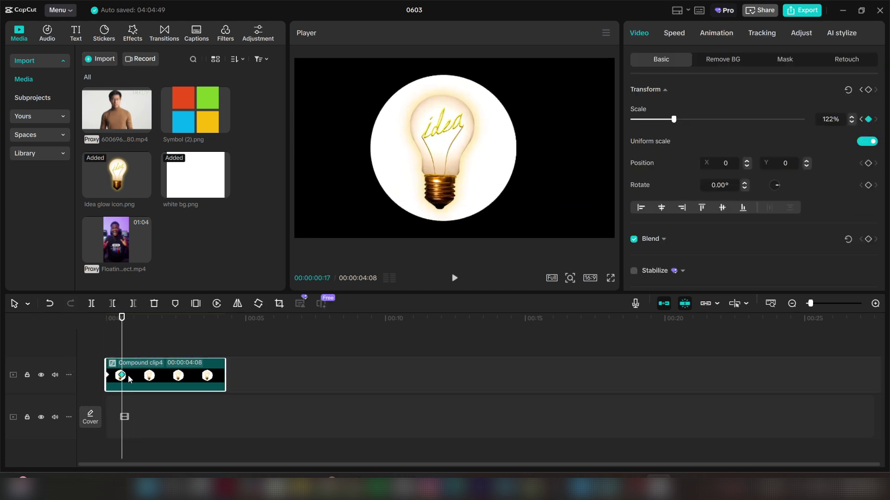
left_click(121, 375)
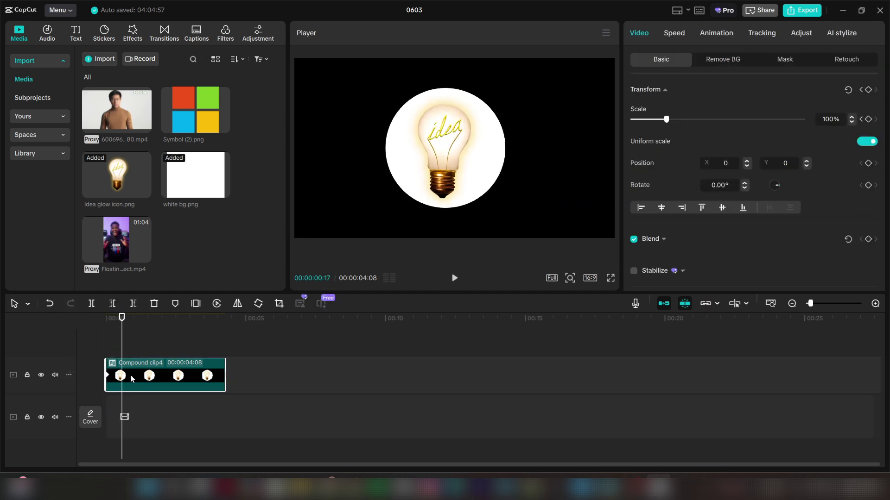
left_click(862, 120)
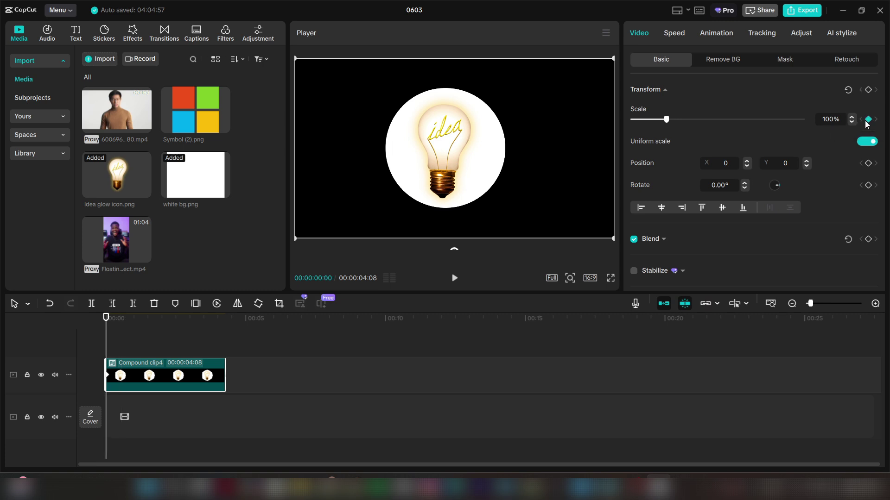
left_click(867, 120)
left_click(144, 347)
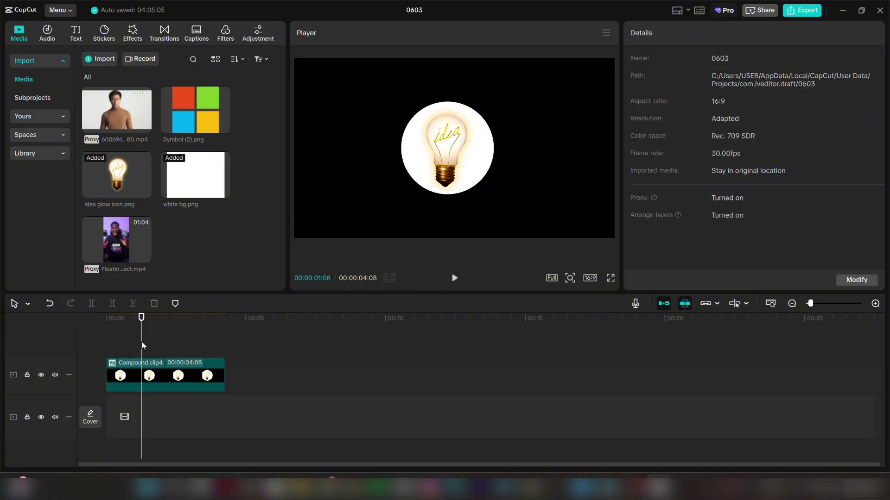
Step: Add position keyframes to the compound clip at its start and at 00:00:00:21, moving it to X -2522, Y 49 at the second
left_click(117, 370)
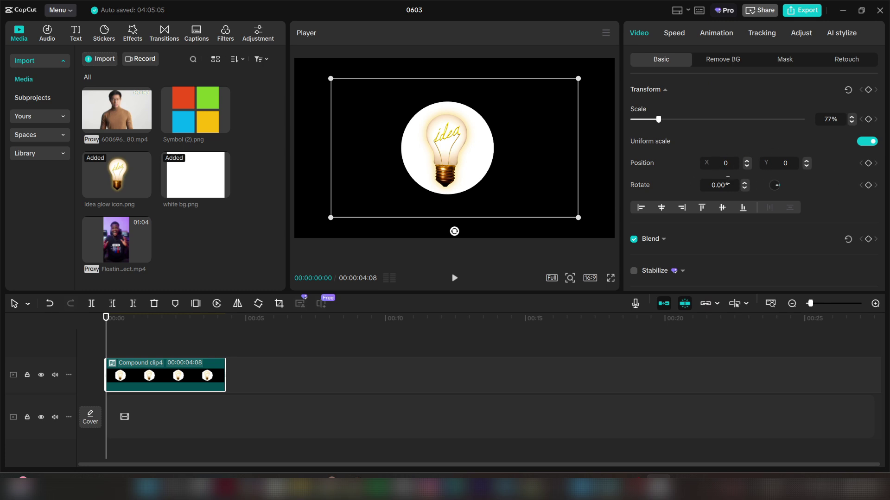
mouse_move(420, 170)
left_mouse_down()
mouse_move(509, 172)
mouse_move(375, 176)
mouse_move(440, 148)
mouse_move(433, 194)
mouse_move(431, 167)
mouse_move(421, 174)
left_mouse_up()
left_click(111, 345)
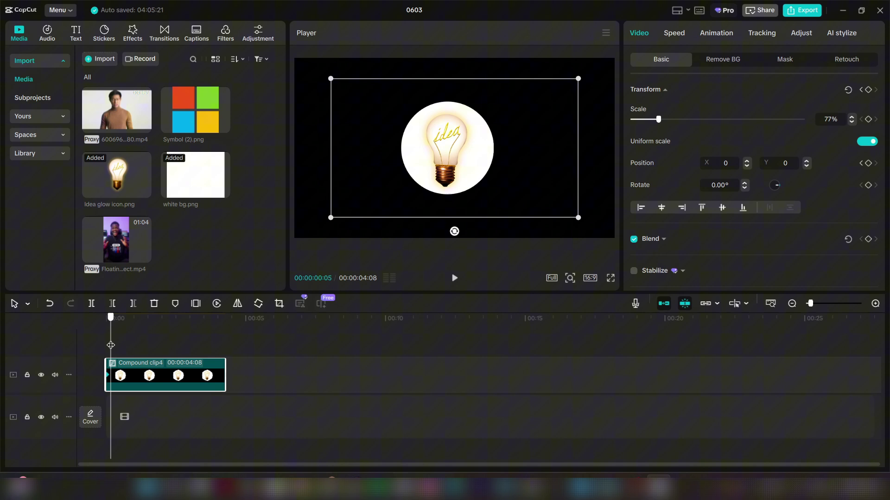
left_click_drag(111, 345, 126, 347)
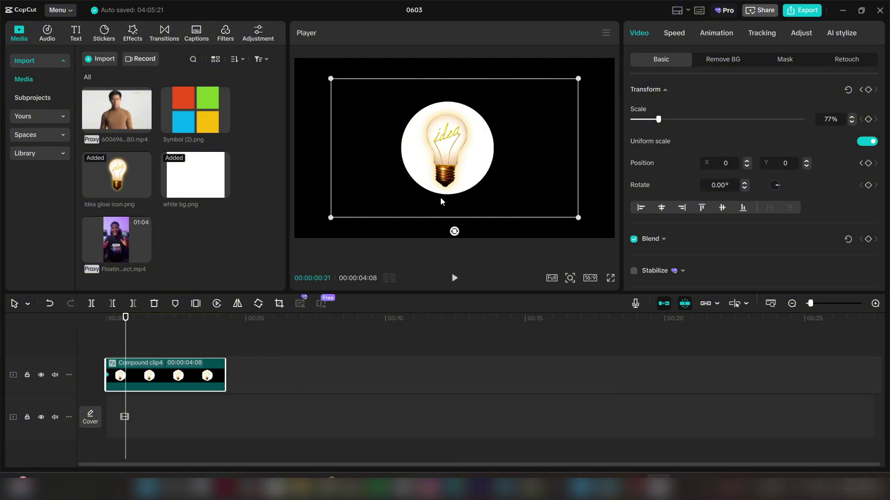
left_click(868, 163)
left_click_drag(405, 188, 194, 183)
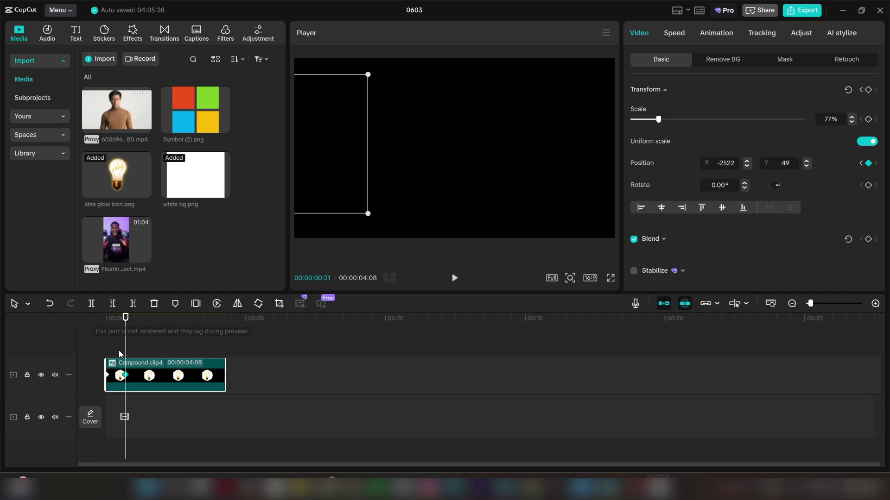
Step: Play the compound clip's position animation from the beginning twice
left_click(106, 349)
key("space")
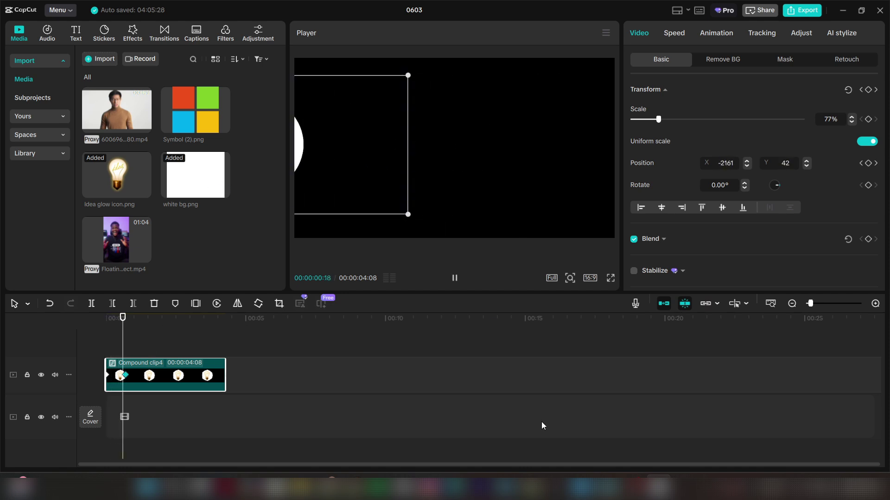
key("space")
left_click(106, 345)
key("space")
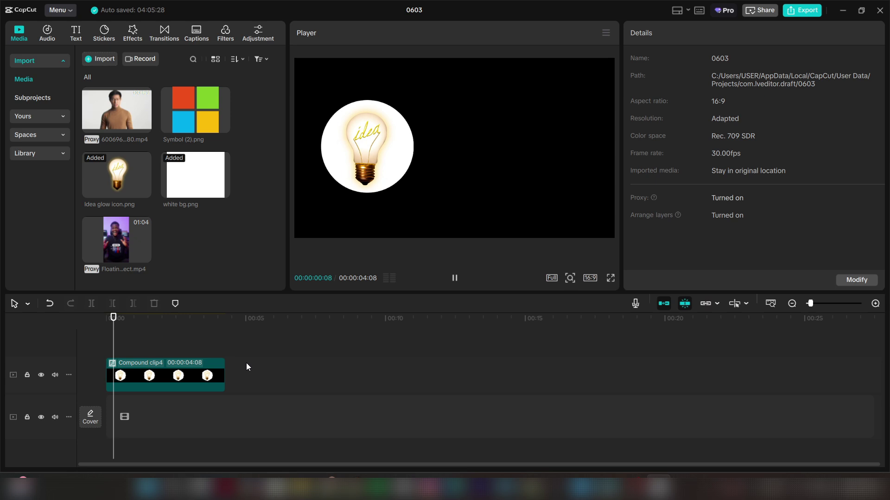
key("space")
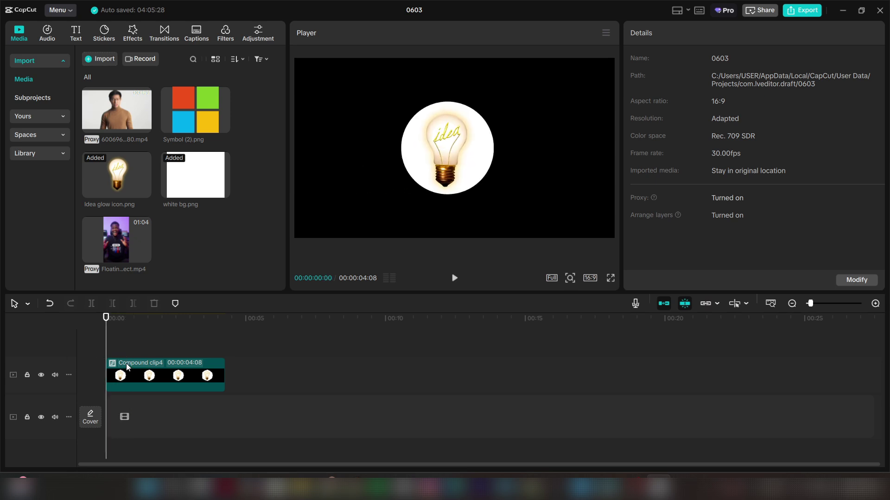
Step: Delete the compound clip's existing position keyframes and add a new one at the clip's start with X 0, Y 0
left_click(126, 371)
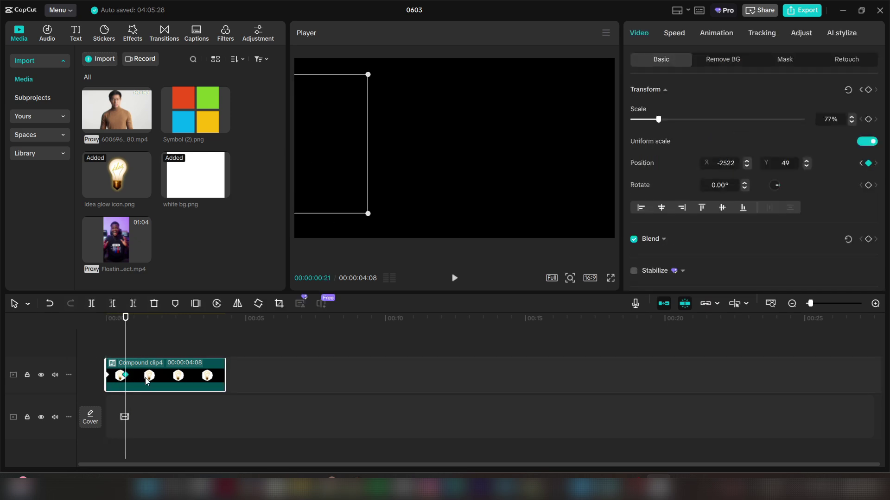
key("Delete")
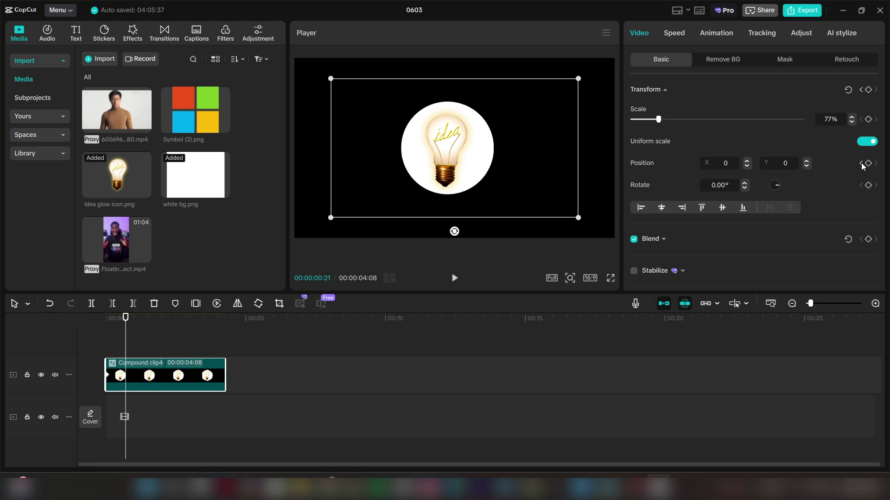
key("Home")
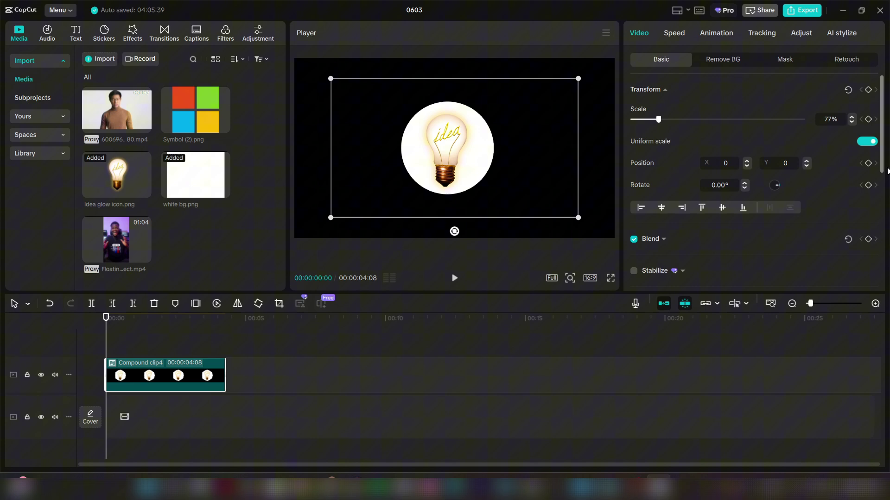
left_click(867, 163)
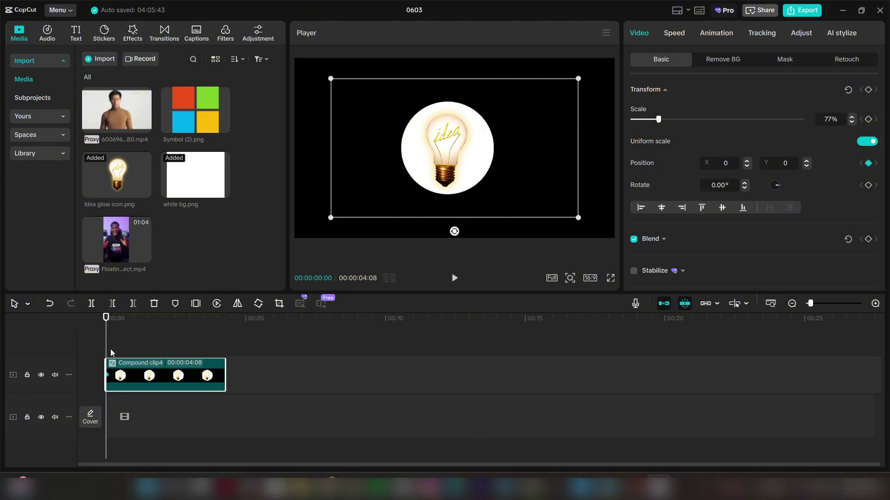
Step: Add a position keyframe at 00:00:00:15 that moves the compound clip up to X 0, Y 1235, and play the animation
left_click_drag(109, 353, 120, 352)
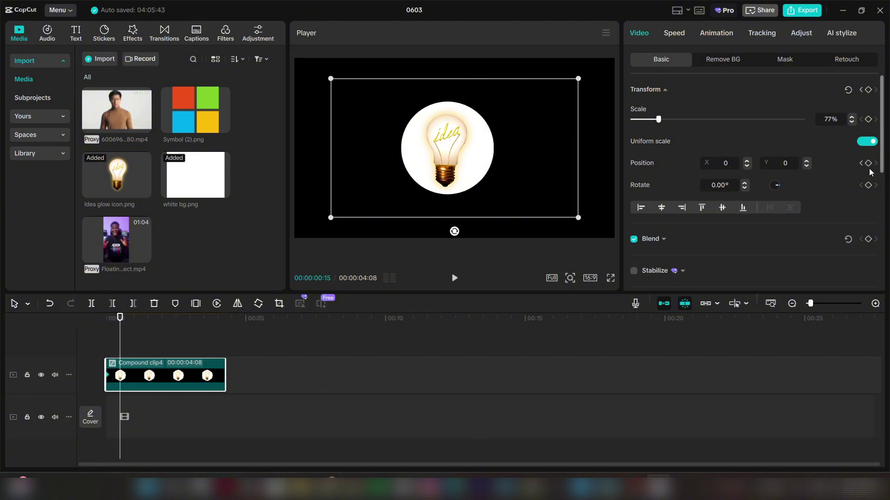
left_click_drag(529, 174, 530, 96)
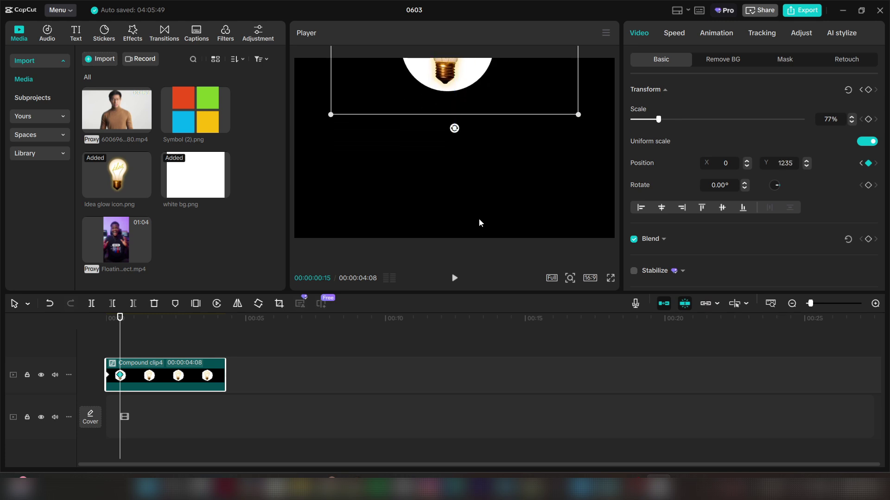
left_click(83, 336)
key("space")
key("space")
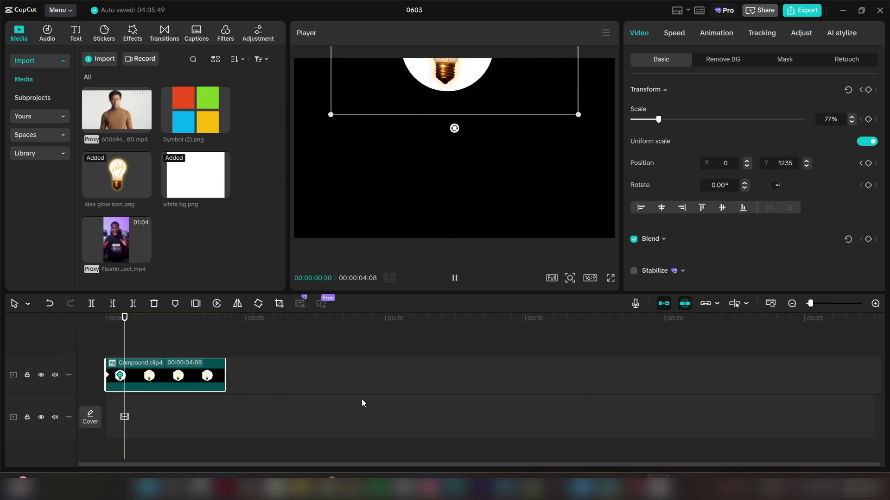
Step: Undo the compound clip's upward move and delete both of its position keyframes
key("ctrl+z")
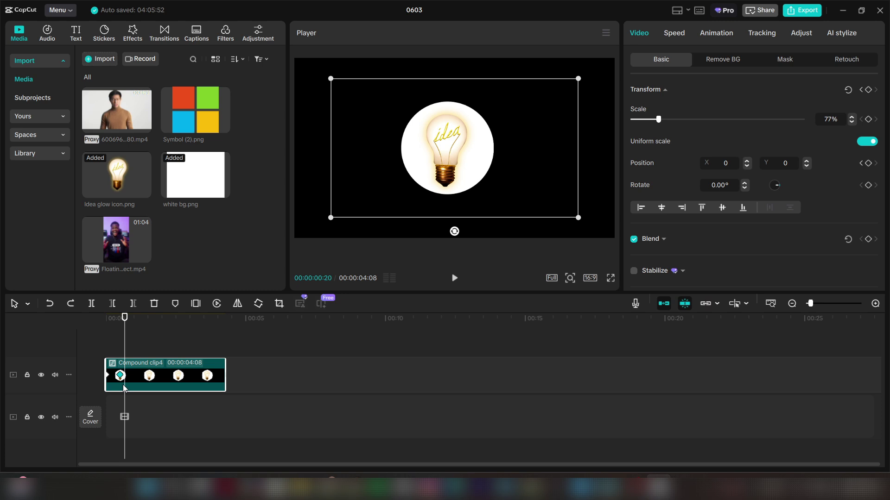
left_click(120, 376)
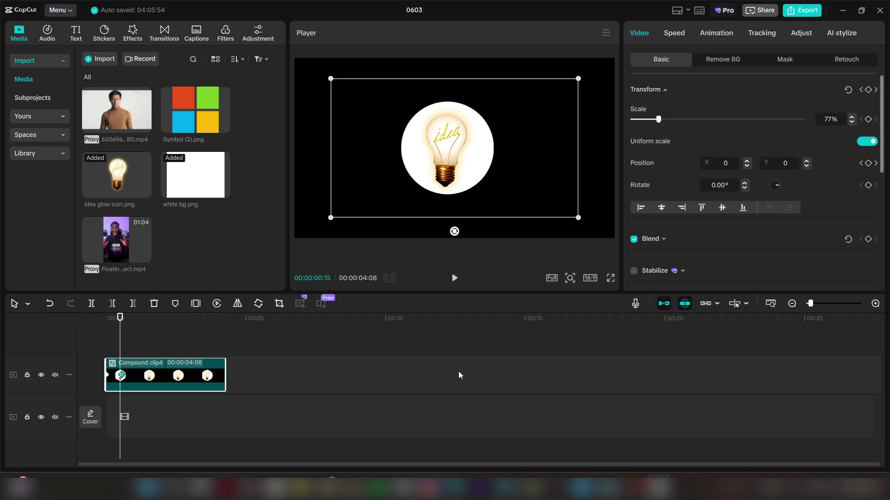
left_click(875, 163)
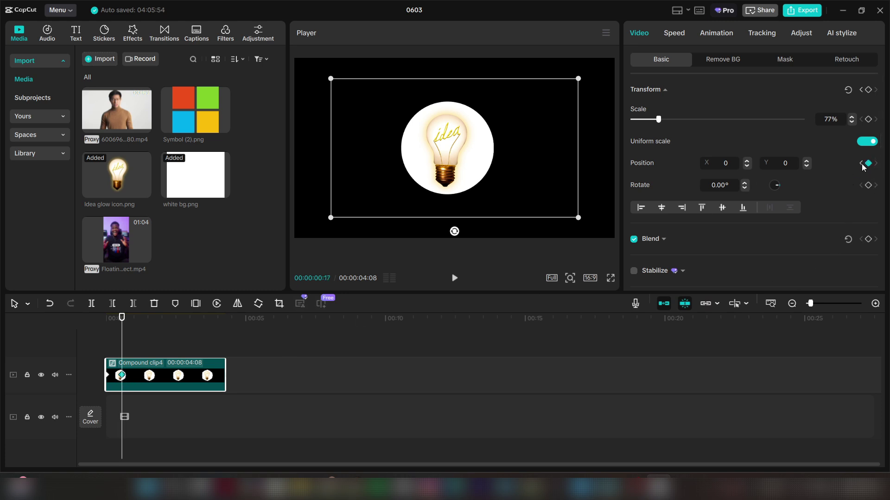
left_click(868, 163)
left_click(860, 163)
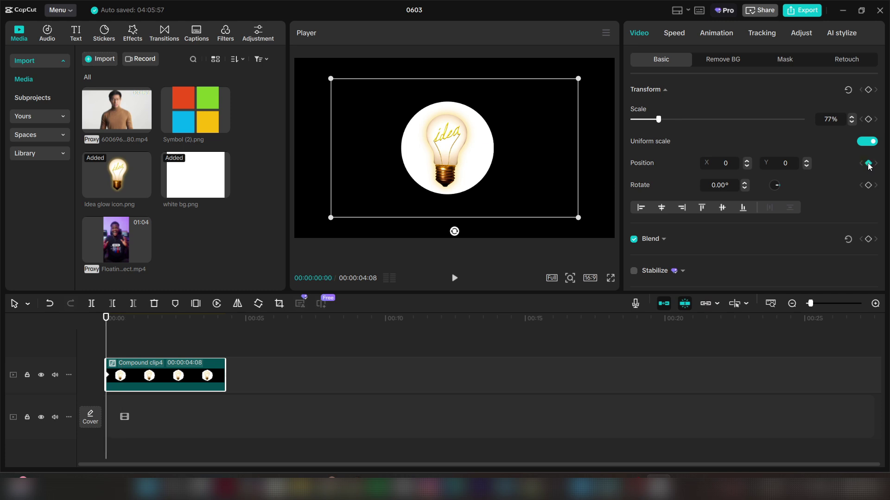
Step: Keyframe the compound clip's opacity at 100% at its start and 18% at 00:00:00:13, and play the fade
scroll(756, 264, "down", 2)
left_click(665, 198)
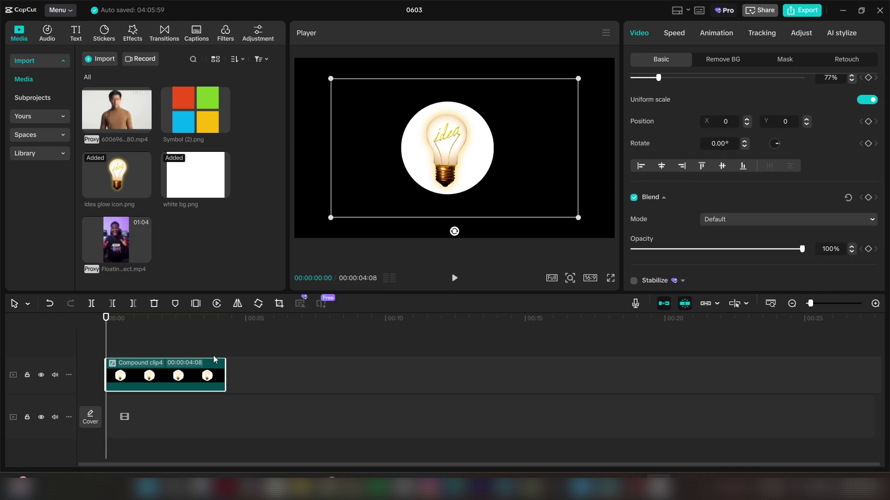
left_click(868, 248)
left_click_drag(107, 342, 118, 343)
left_click_drag(803, 249, 664, 272)
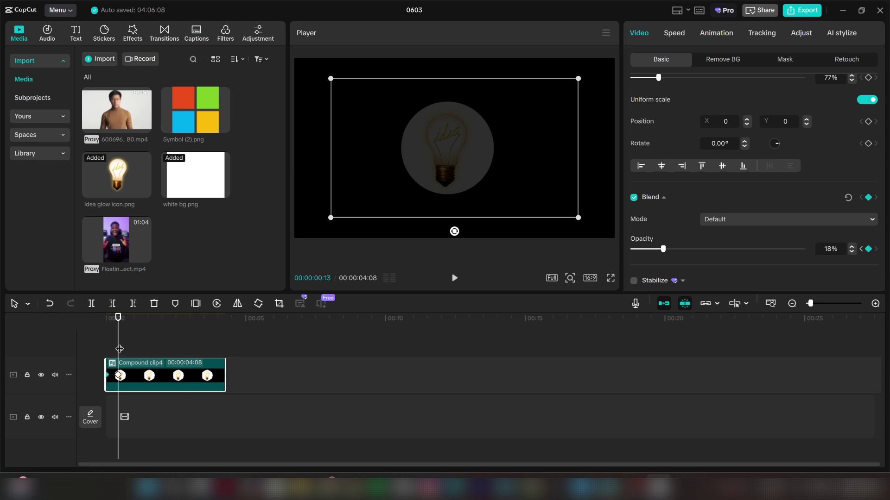
key("space")
key("space")
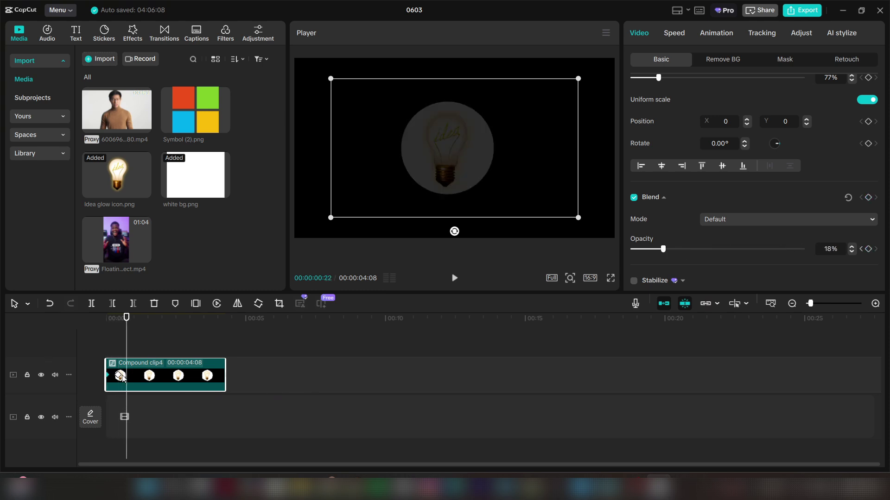
Step: Undo the opacity reduction and remove the compound clip's starting opacity keyframe
key("ctrl+z")
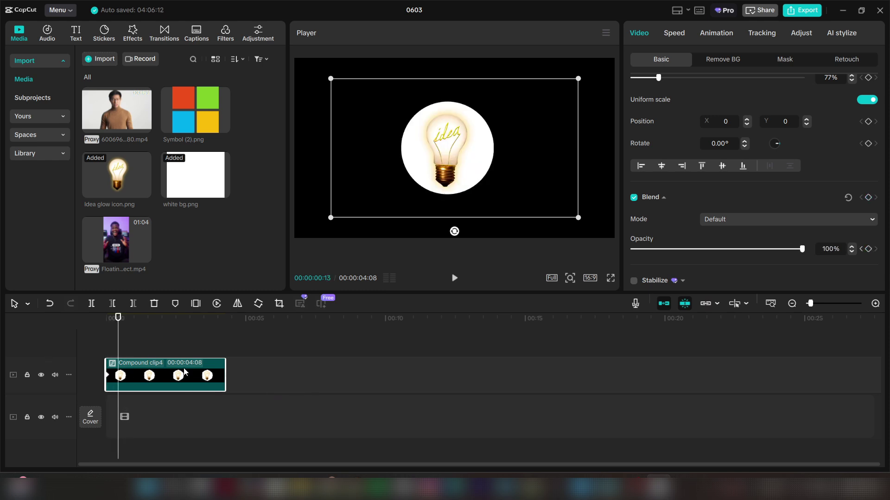
left_click(860, 249)
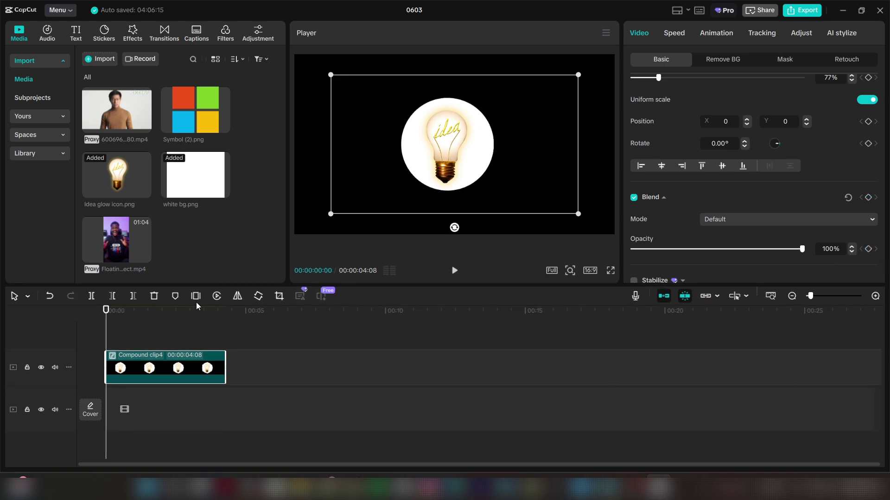
left_click(166, 333)
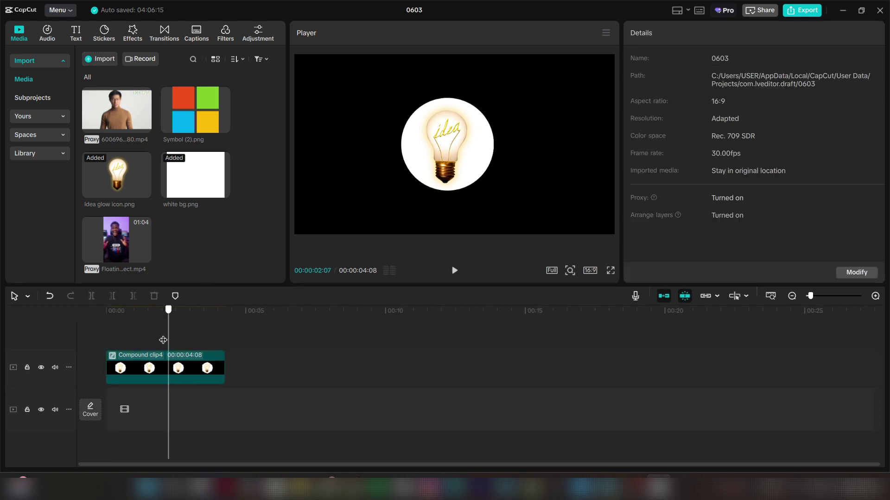
Step: Scale the compound clip down to 53% and move it up to X 0, Y 468
left_click(151, 369)
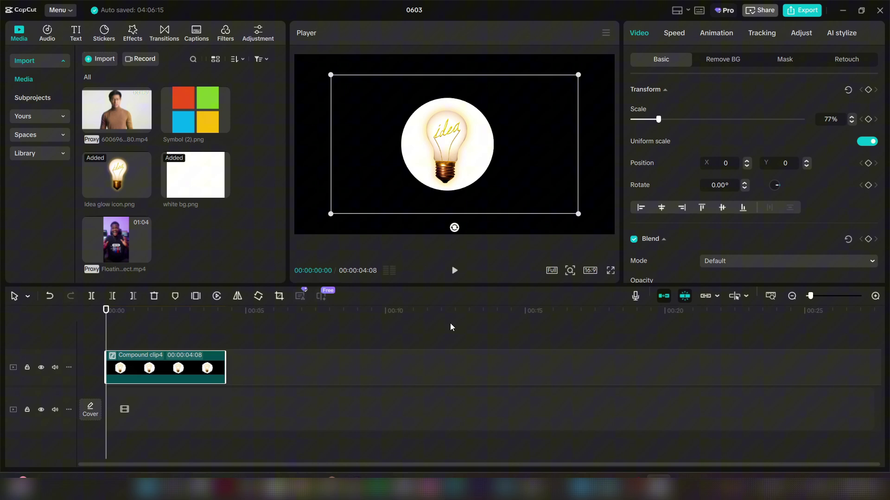
left_click(149, 343)
left_click(129, 380)
left_click_drag(586, 218, 543, 193)
left_click_drag(486, 182, 489, 142)
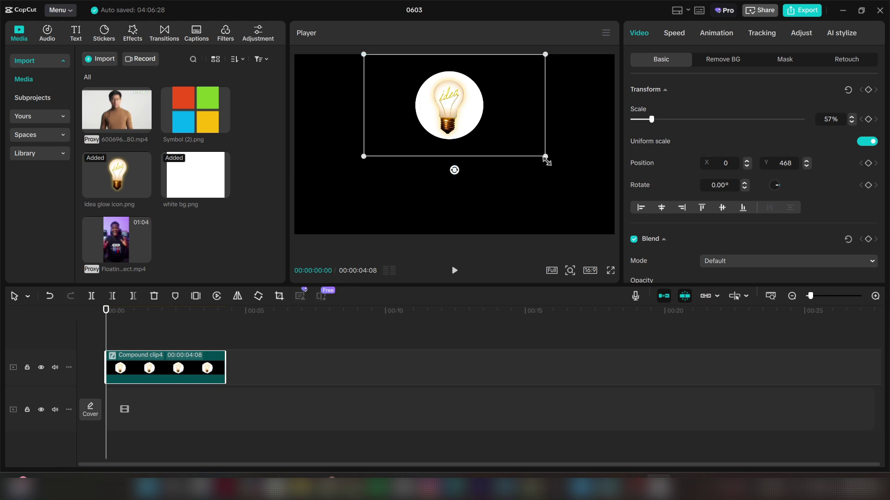
left_click_drag(545, 157, 539, 153)
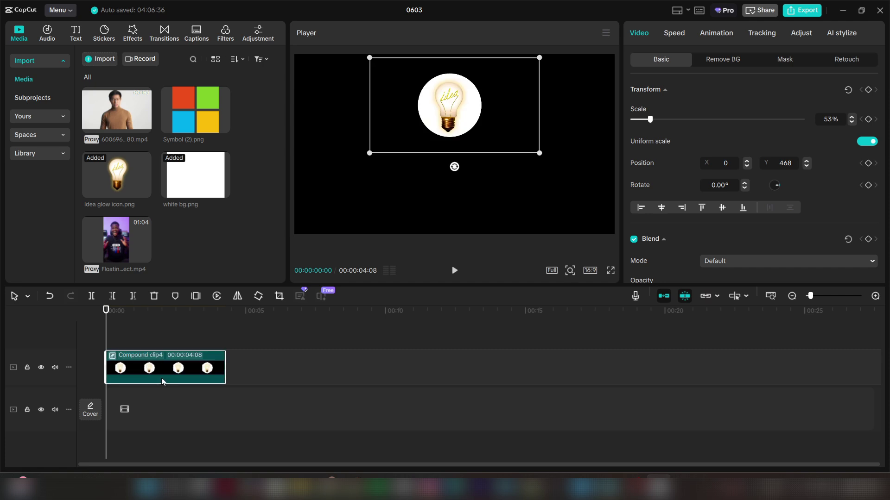
Step: Paste a copy of the compound clip on the track above and move the lower-track clip to X 0, Y -508
key("ctrl+v")
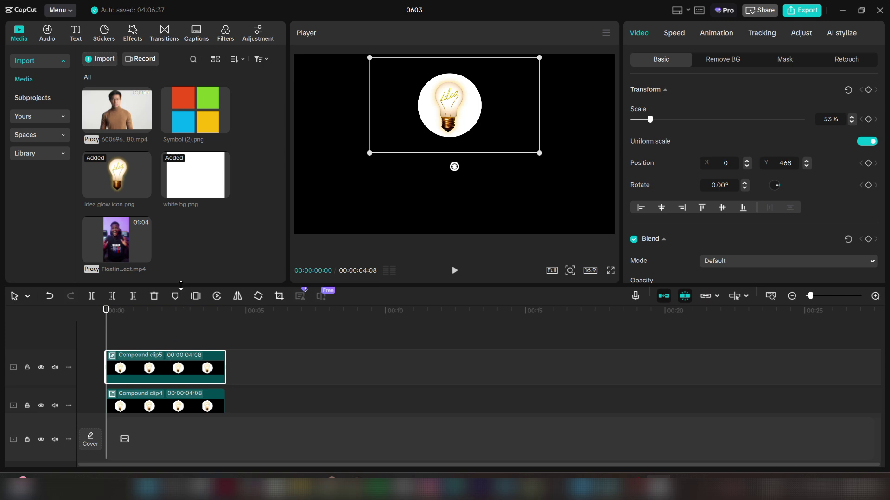
left_click_drag(181, 284, 219, 298)
left_click(162, 308)
left_click(157, 362)
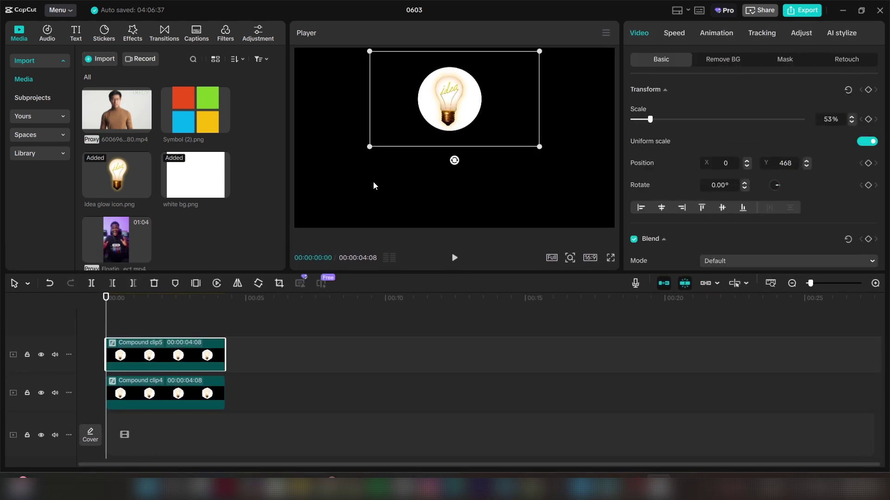
left_click(187, 388)
left_click_drag(439, 134, 439, 218)
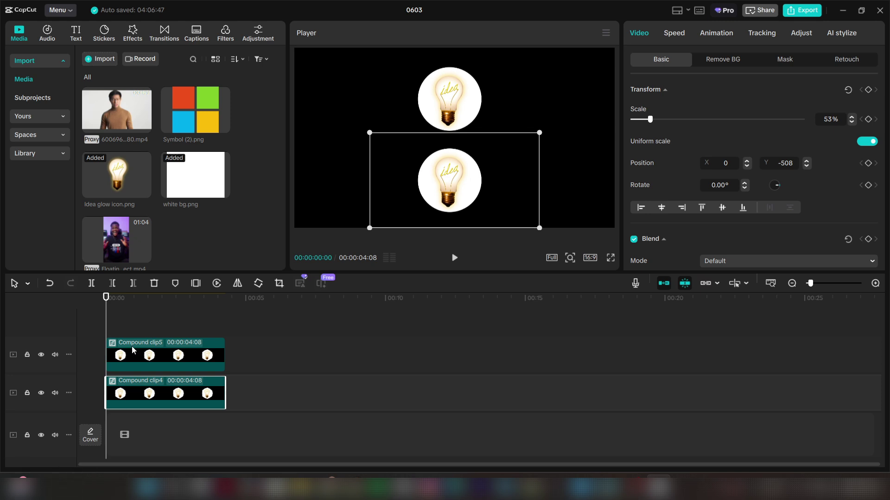
Step: Set the Y position to 597 at the upper compound clip's starting position keyframe
left_click(132, 325)
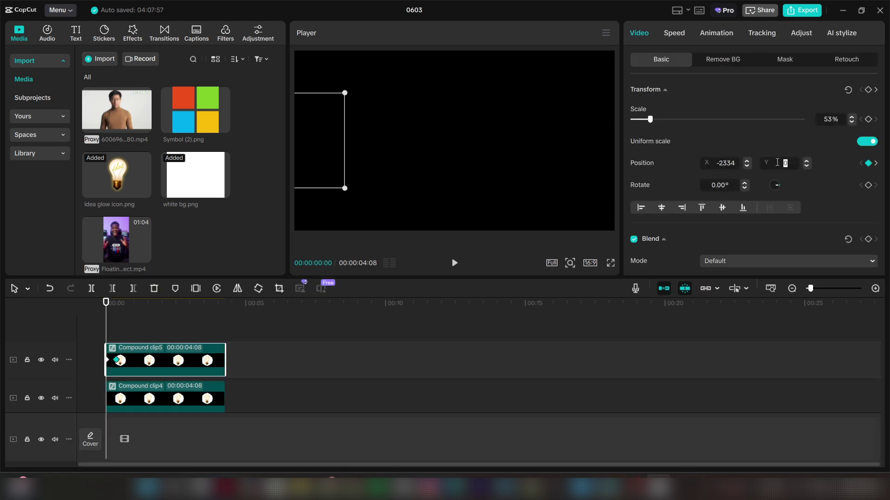
type("597")
key("Return")
Step: Play the sideways entrance of both compound clips from the beginning of the timeline
left_click(146, 324)
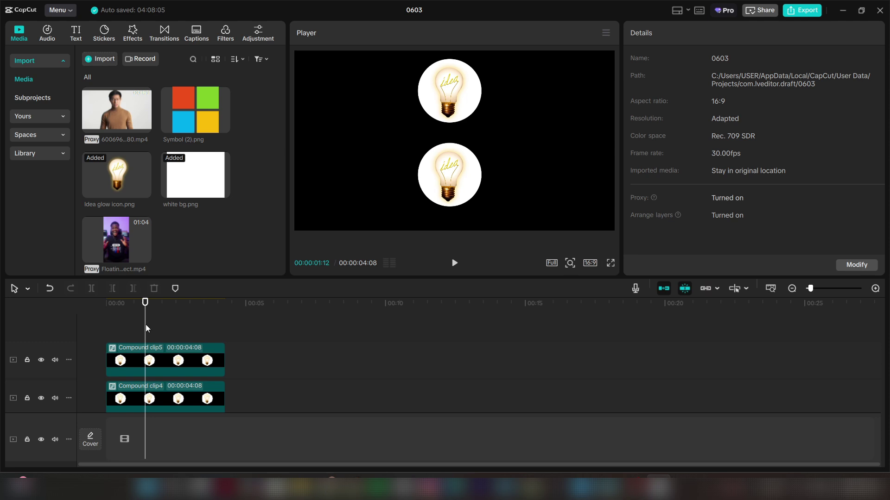
left_click(153, 335)
left_click_drag(153, 334, 106, 335)
key("space")
key("space")
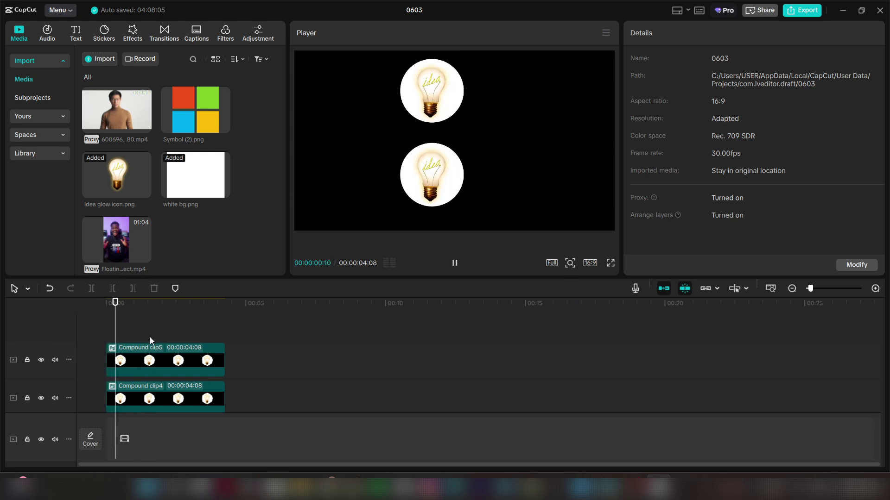
Step: Show the variable speed animation graph of the upper compound clip and enlarge the timeline area to fit it
left_click(149, 356)
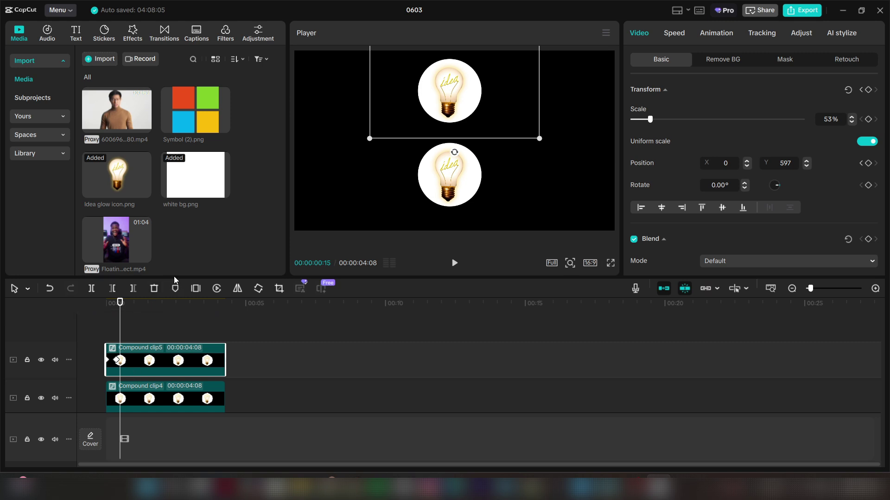
left_click_drag(175, 276, 174, 254)
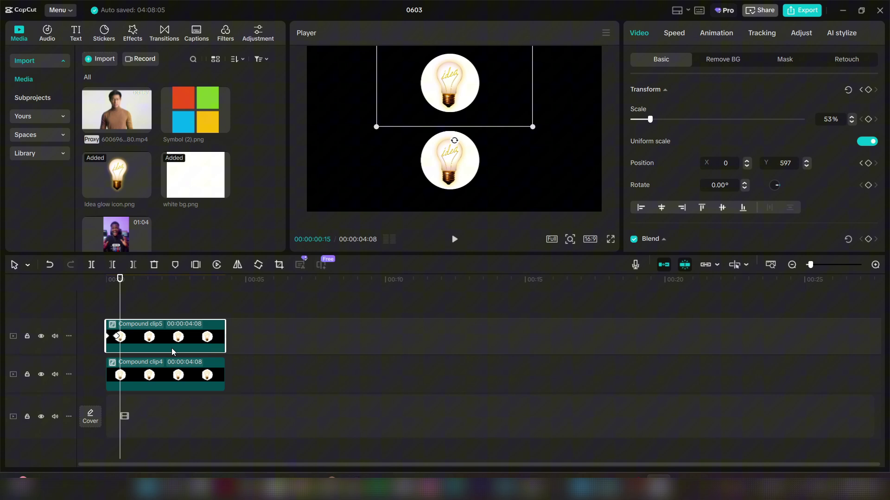
key("alt+k")
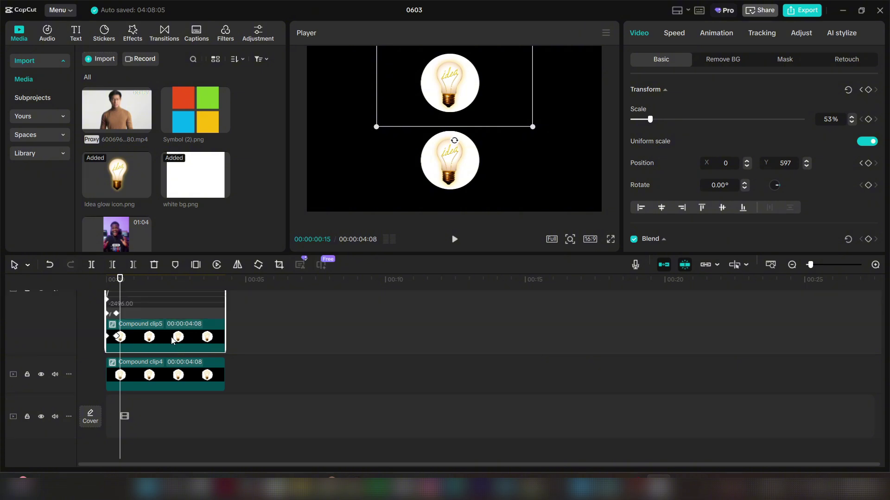
scroll(209, 344, "up", 1)
scroll(193, 314, "up", 1)
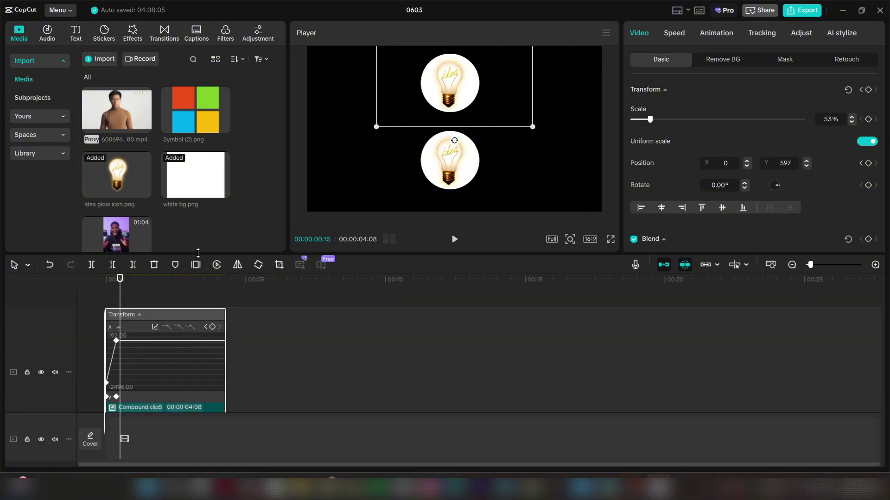
left_click_drag(199, 253, 199, 193)
Step: Switch to the Masking notes in Notepad, add "Alt + K" to the Animation curves line, and return to CapCut
left_click(555, 491)
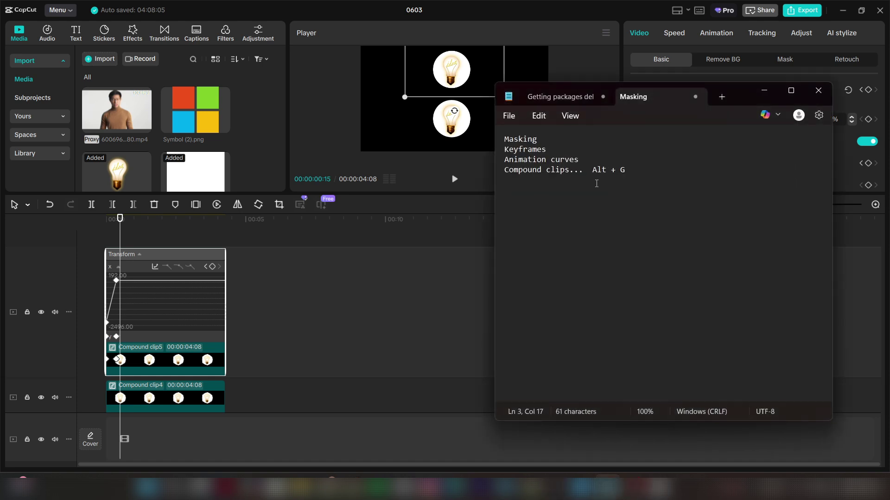
type("Alt + K")
left_click(158, 318)
Step: Hide the upper compound clip's variable speed animation graph and show it again
left_click(152, 230)
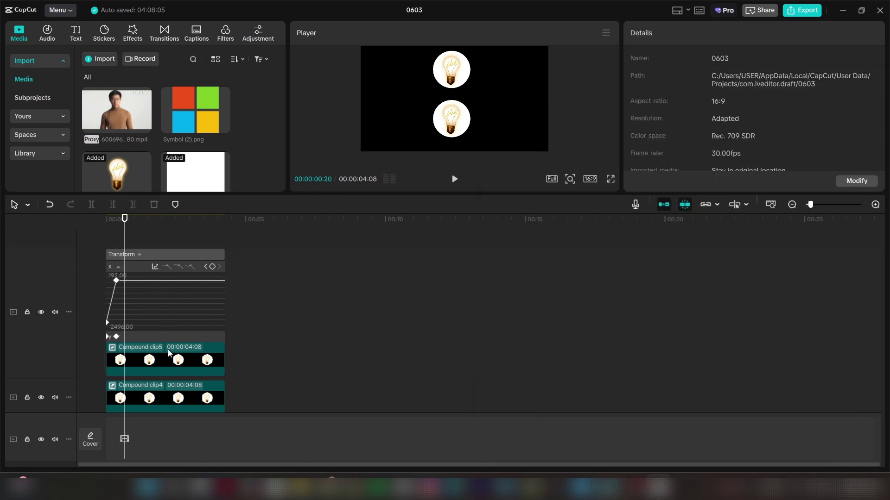
left_click(164, 363)
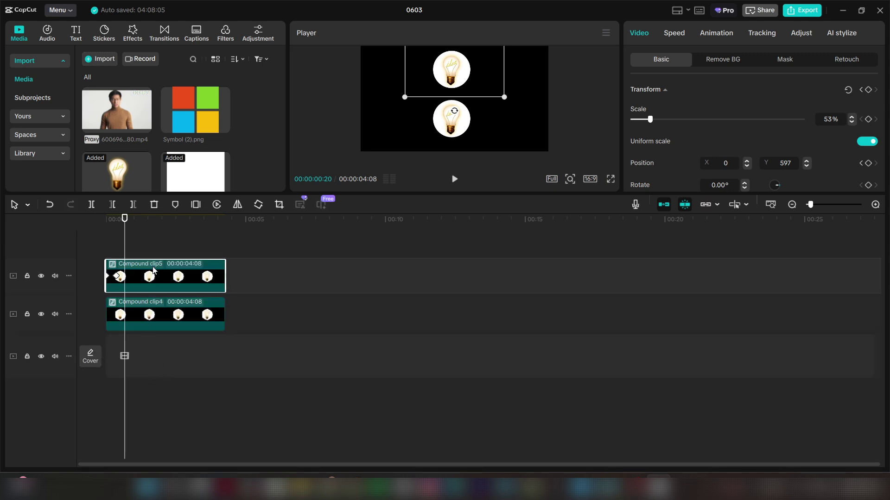
right_click(133, 275)
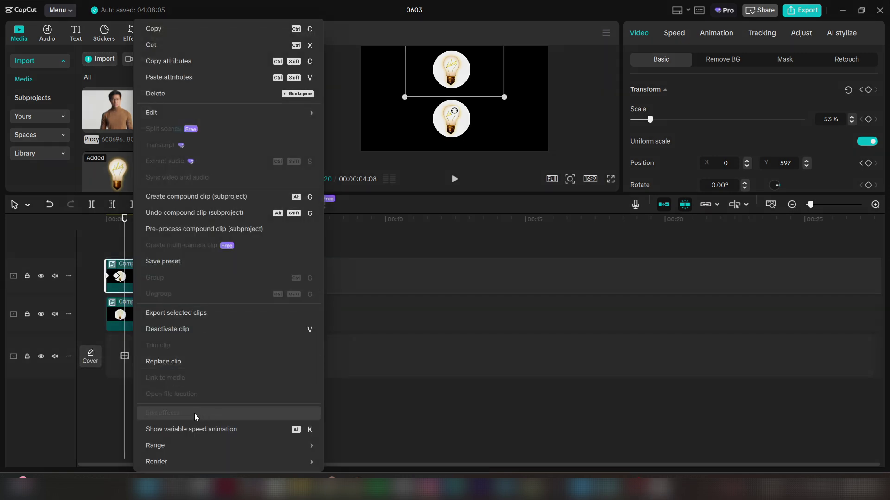
left_click(299, 429)
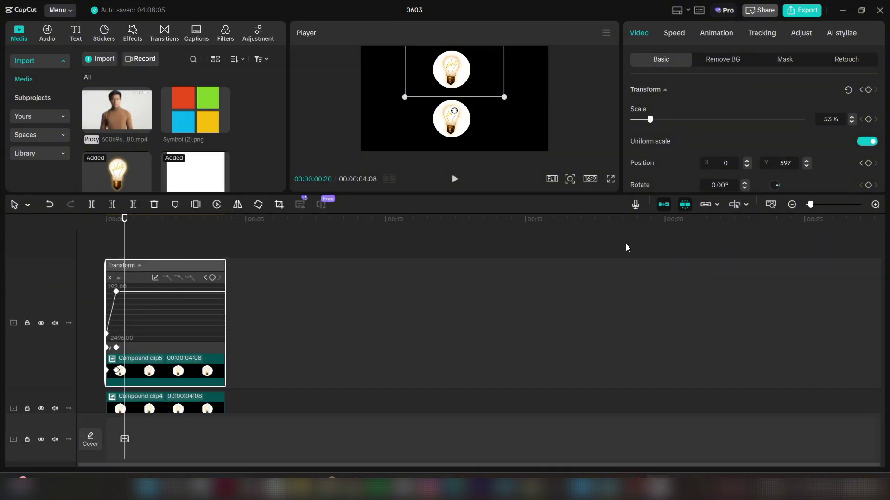
Step: Magnify the timeline and examine the upper compound clip's X and Y position curves, leaving only the X curve expanded
left_click(875, 204)
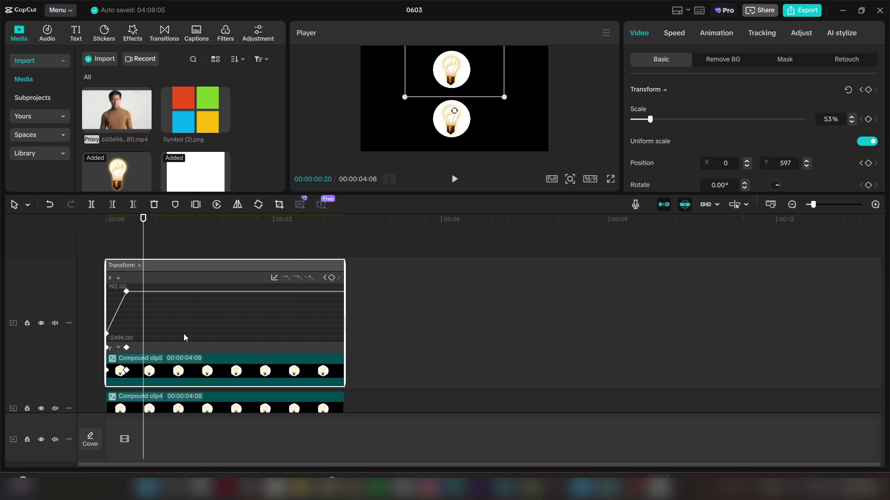
scroll(184, 337, "down", 1)
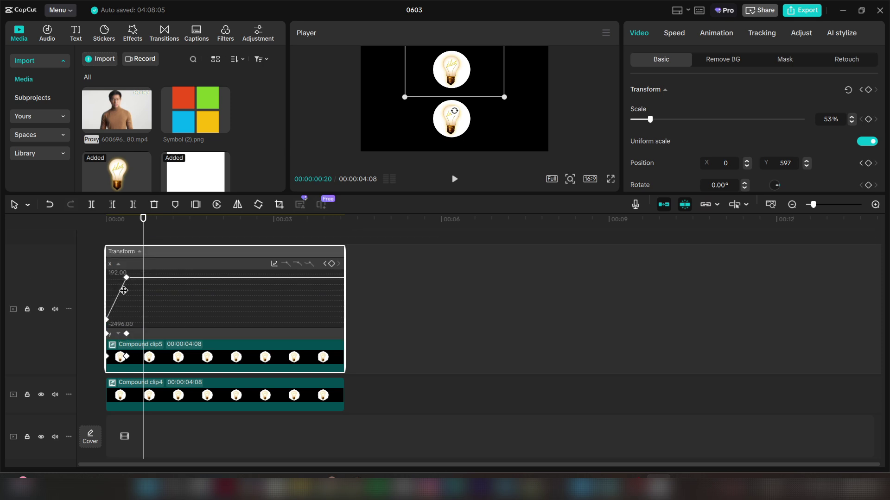
left_click(119, 334)
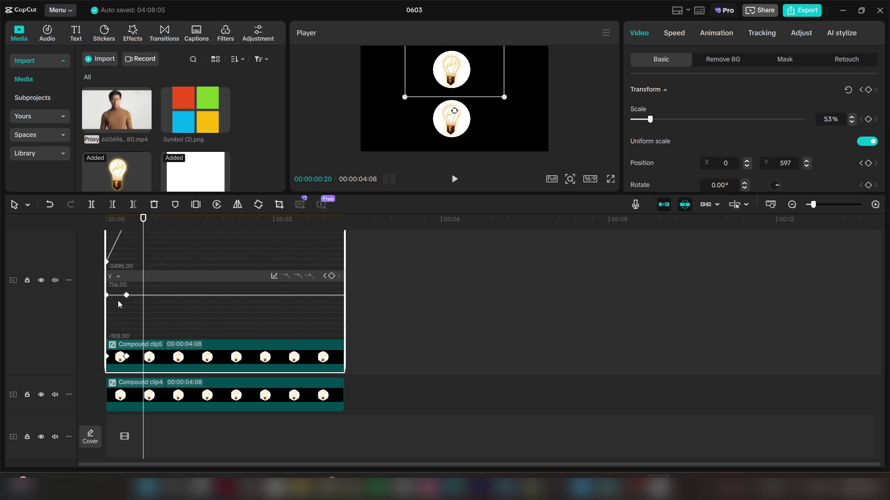
left_click(118, 277)
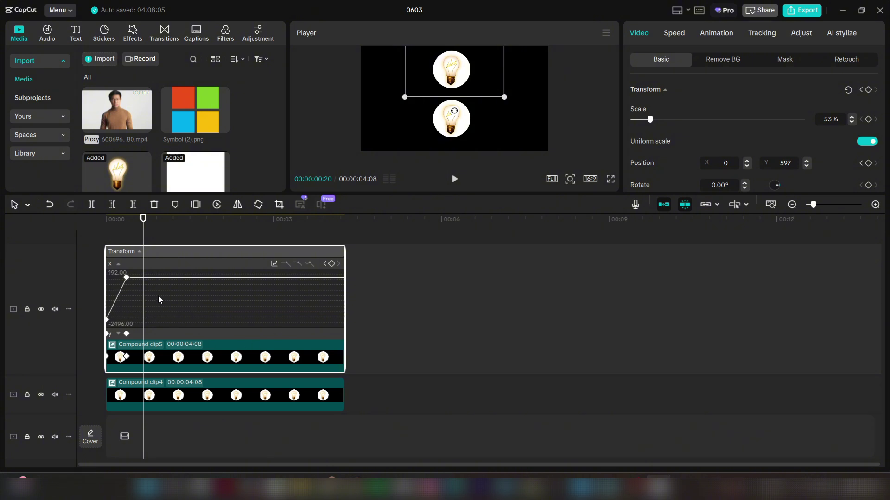
Step: Apply the Cubic Out preset curve to the second X position keyframe of the upper compound clip
left_click_drag(245, 194, 246, 212)
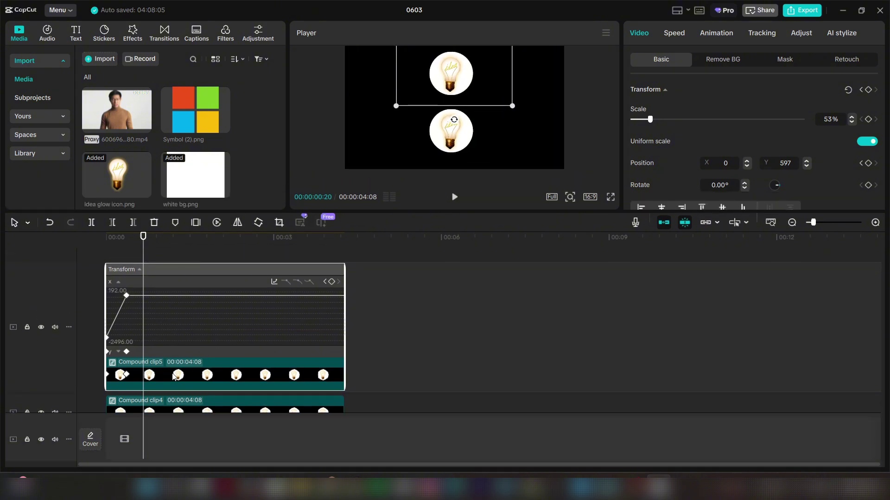
left_click_drag(157, 316, 113, 279)
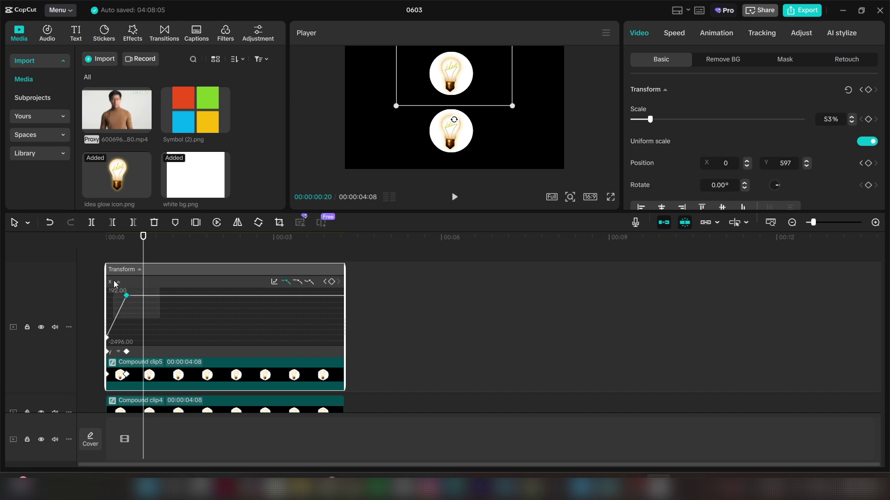
left_click(274, 282)
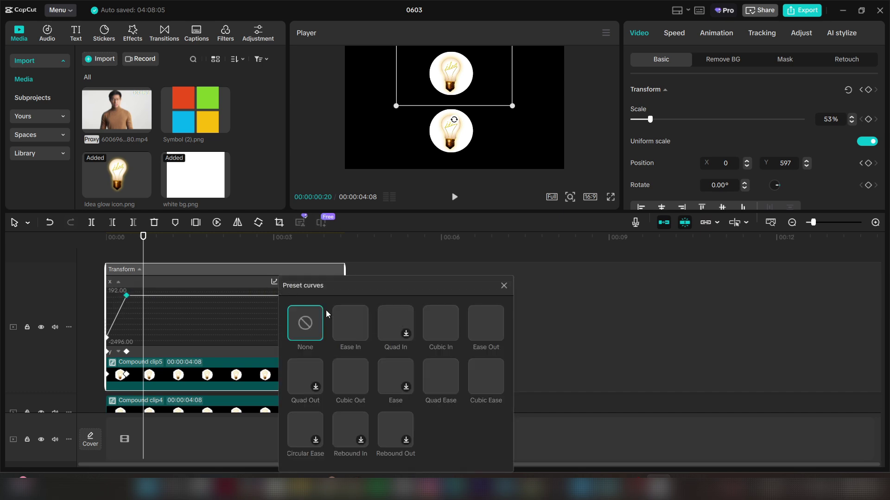
left_click(353, 374)
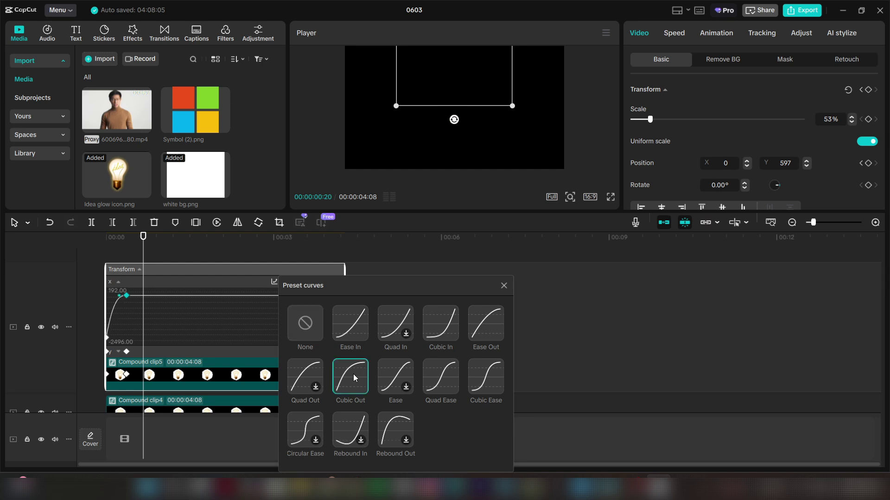
left_click(504, 285)
Step: Play the composition from the start to preview the upper compound clip's Cubic Out motion, and deselect the clip
left_click_drag(125, 243, 105, 241)
key("space")
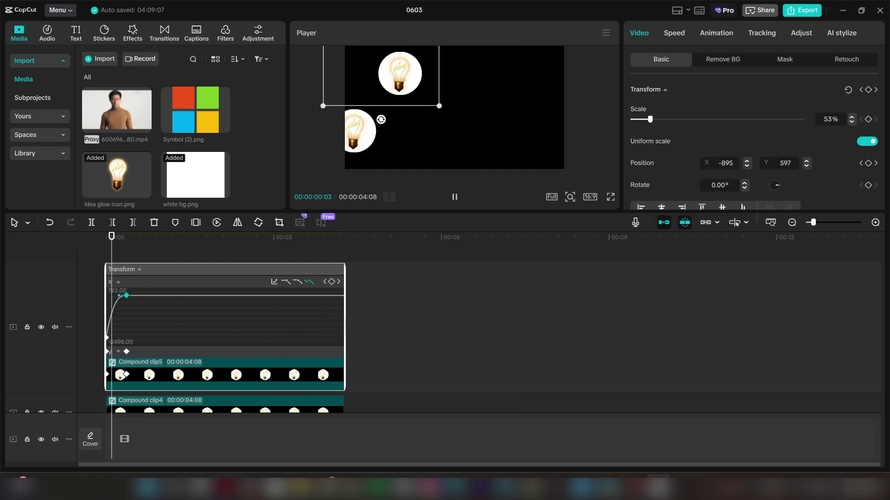
key("space")
left_click_drag(160, 246, 8, 275)
left_click(145, 258)
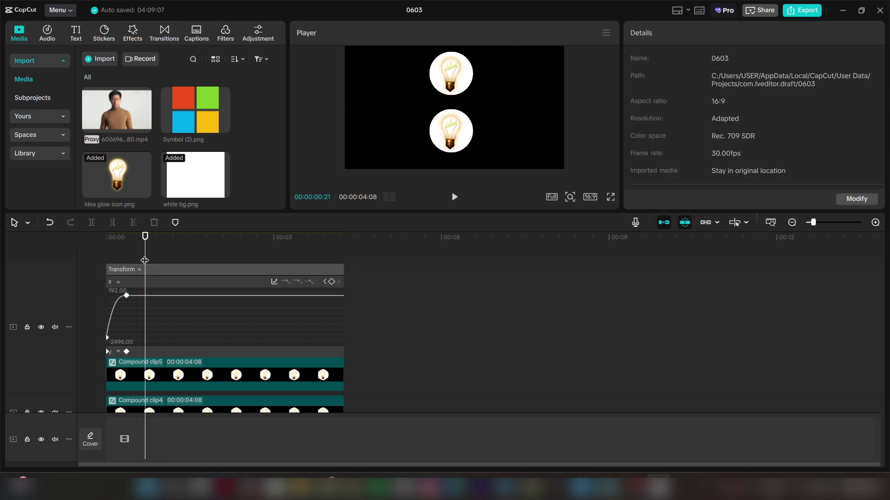
Step: Enlarge the player area and replay both compound clips from the start to compare their motion
left_click_drag(131, 257, 102, 257)
left_click_drag(402, 212, 404, 317)
key("space")
key("space")
left_click_drag(180, 381, 106, 370)
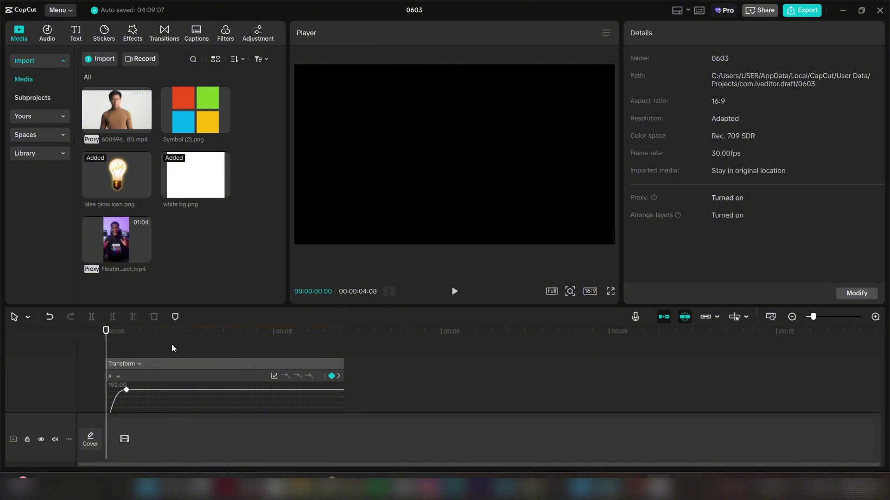
key("space")
key("space")
Step: Replay the opening of the timeline several times, comparing how the upper and lower light bulbs slide in
scroll(277, 389, "down", 3)
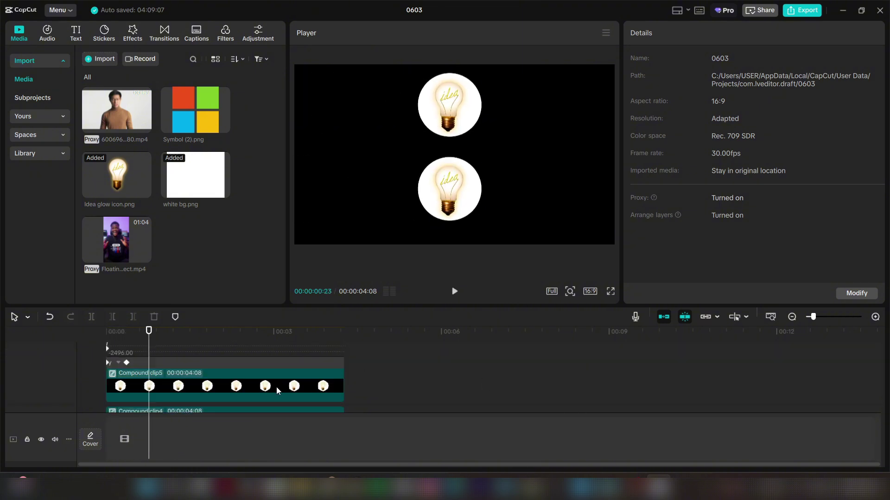
left_click(276, 387)
scroll(210, 372, "up", 3)
left_click(105, 362)
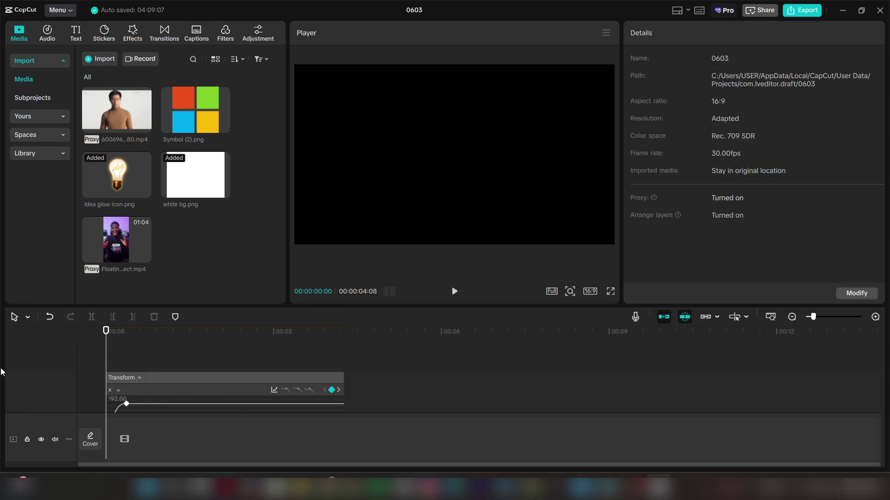
key("space")
key("space")
left_click(209, 356)
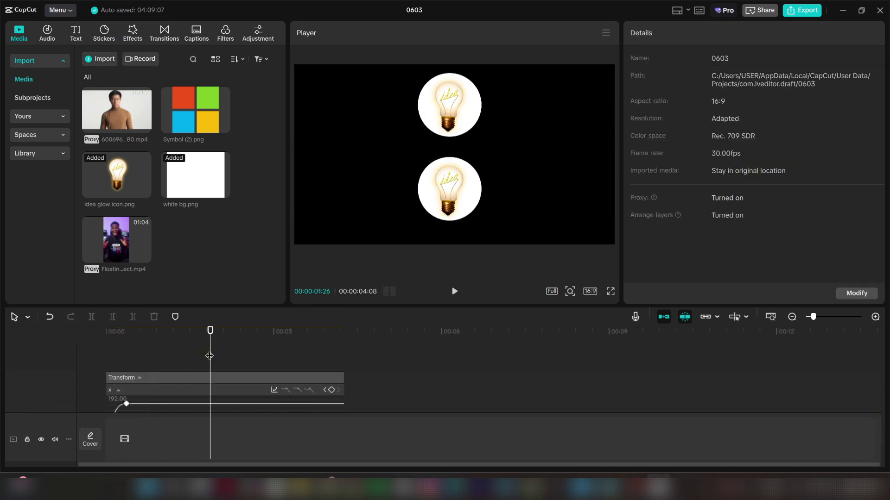
key("space")
left_click(237, 353)
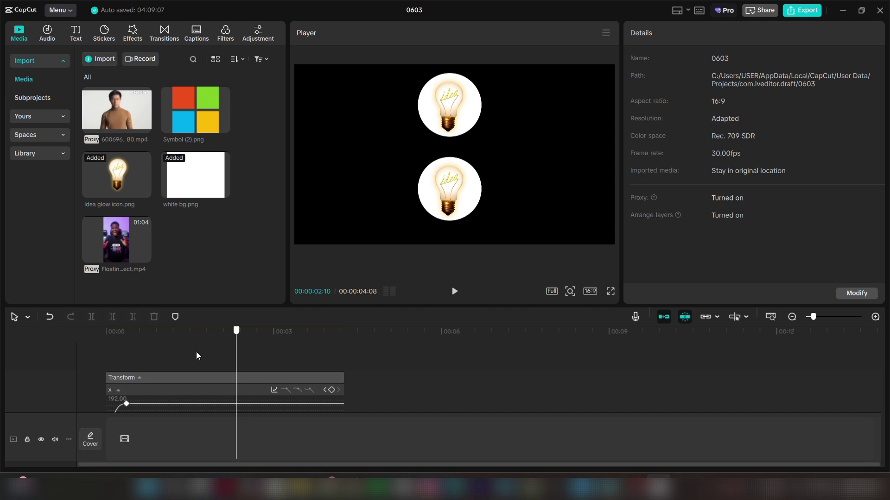
key("space")
scroll(197, 366, "down", 1)
key("space")
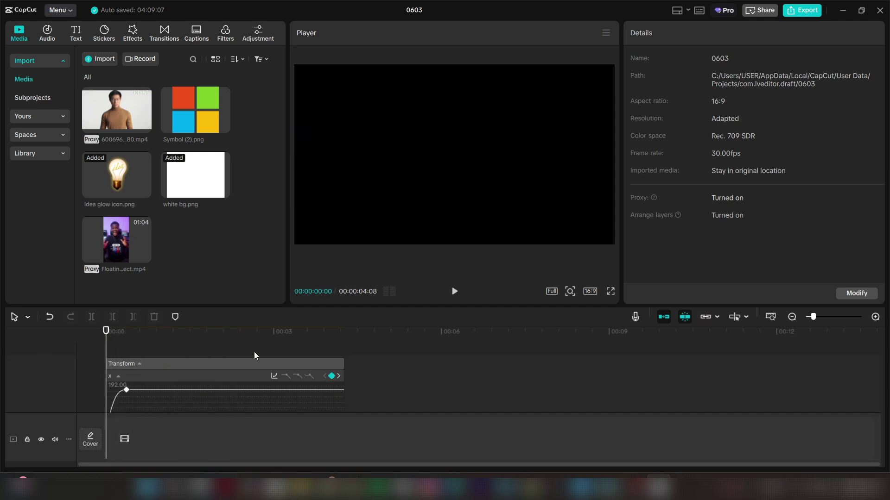
key("space")
left_click(277, 352)
left_click_drag(277, 352, 106, 355)
key("space")
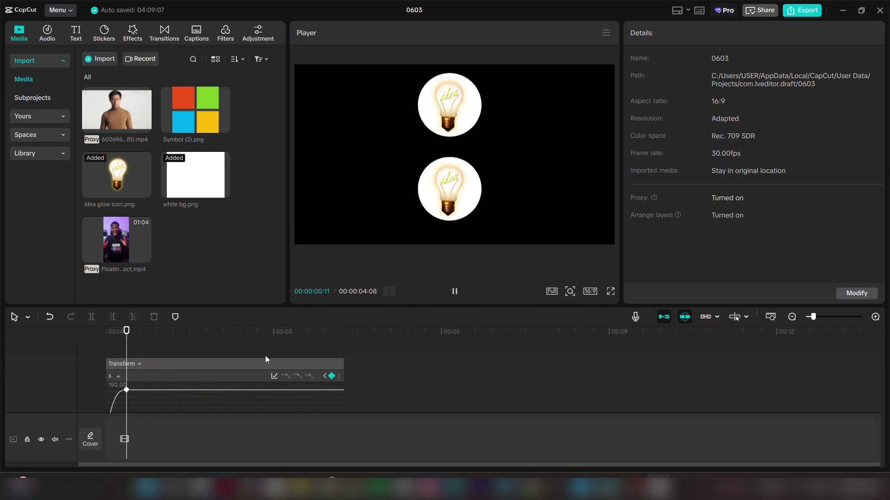
key("space")
Step: Try the Cubic Ease and Cubic Out presets on the upper compound clip's second X keyframe, and apply Ease In instead
left_click_drag(250, 306, 262, 221)
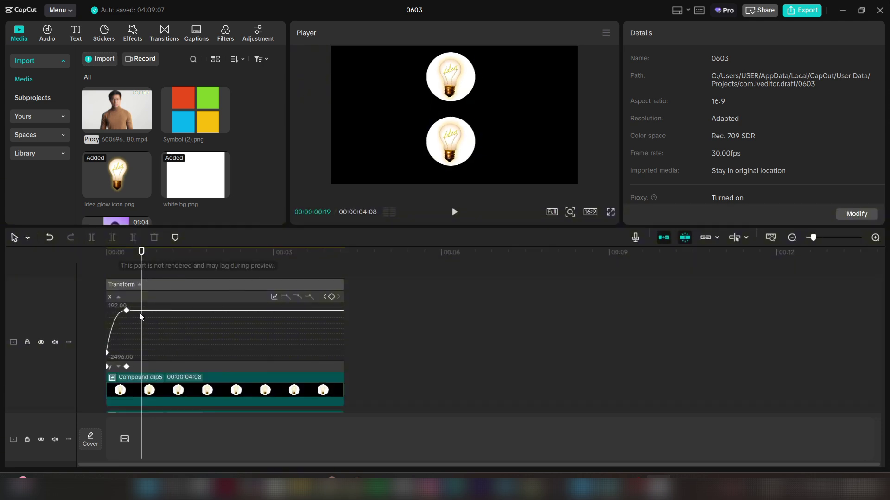
left_click(126, 310)
left_click(274, 297)
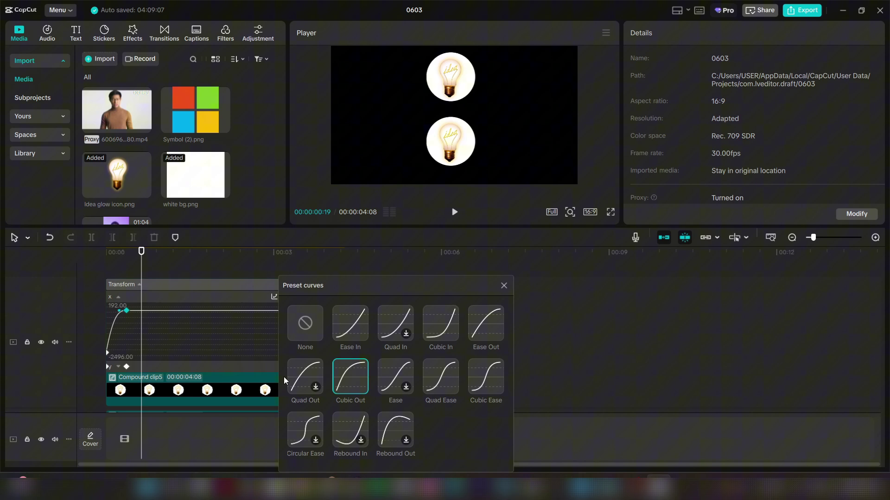
left_click(484, 376)
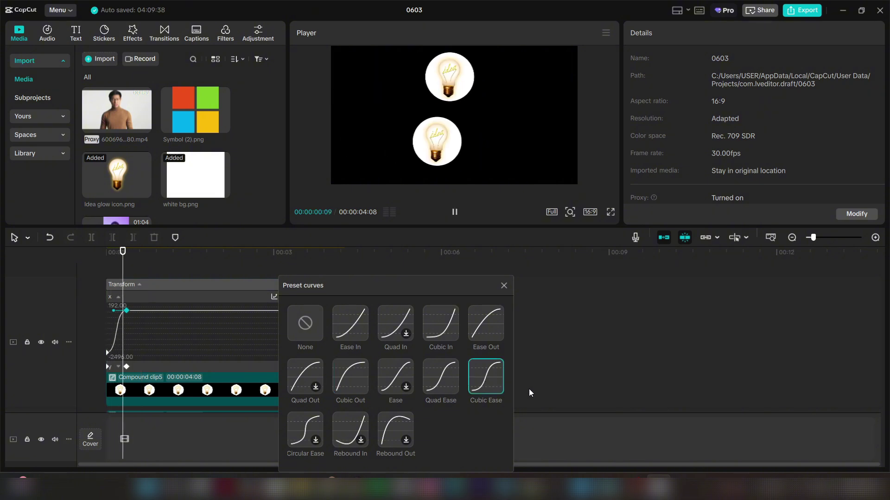
left_click(359, 377)
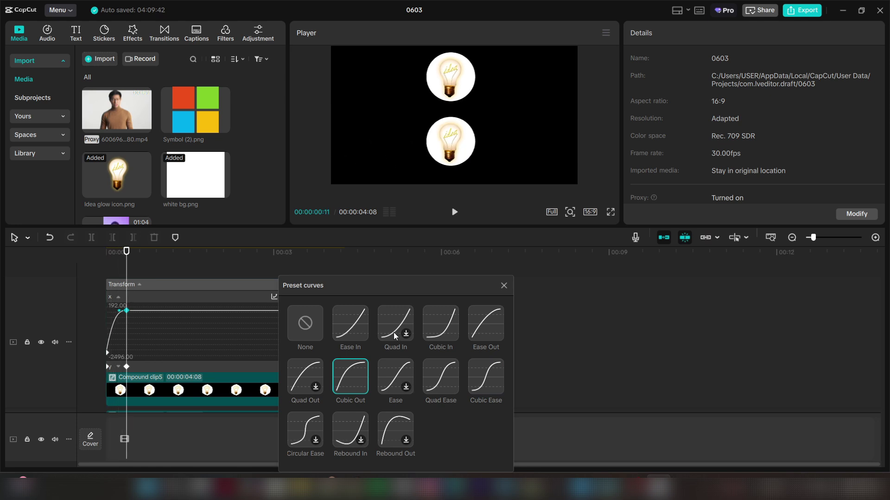
left_click(343, 326)
left_click(503, 285)
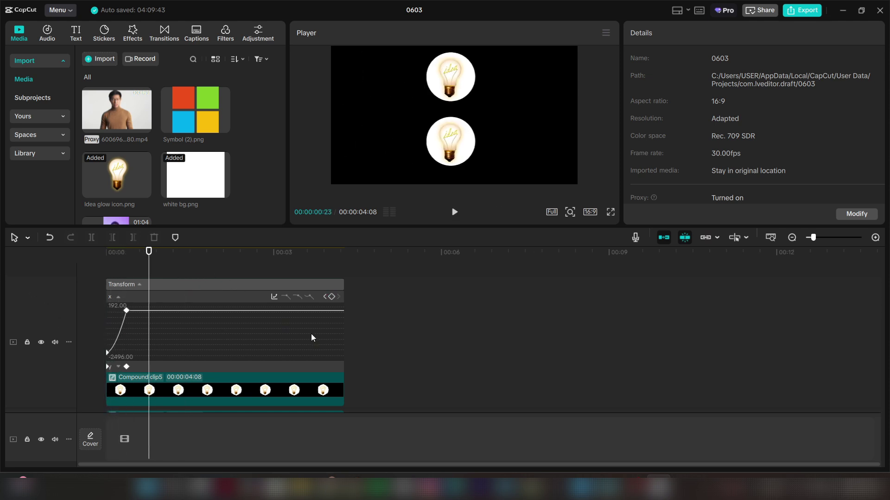
Step: Hide the variable speed animation graph of the upper compound clip
scroll(233, 368, "down", 1)
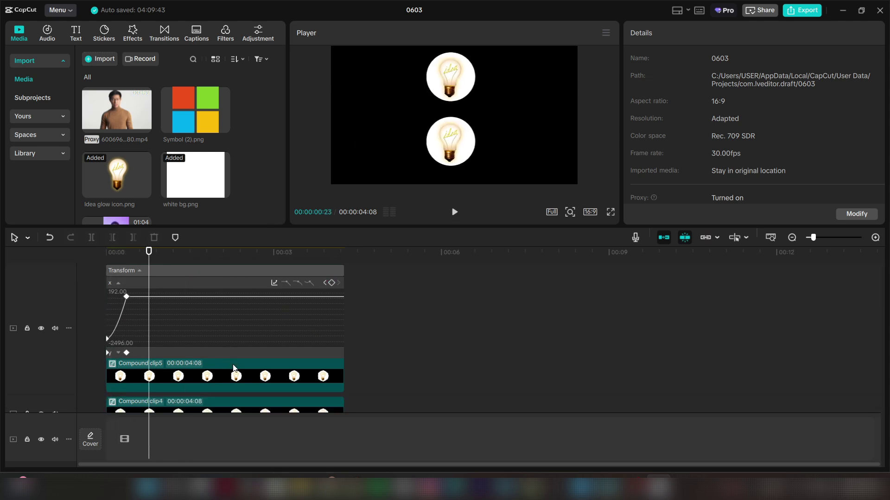
left_click(234, 371)
key("alt+k")
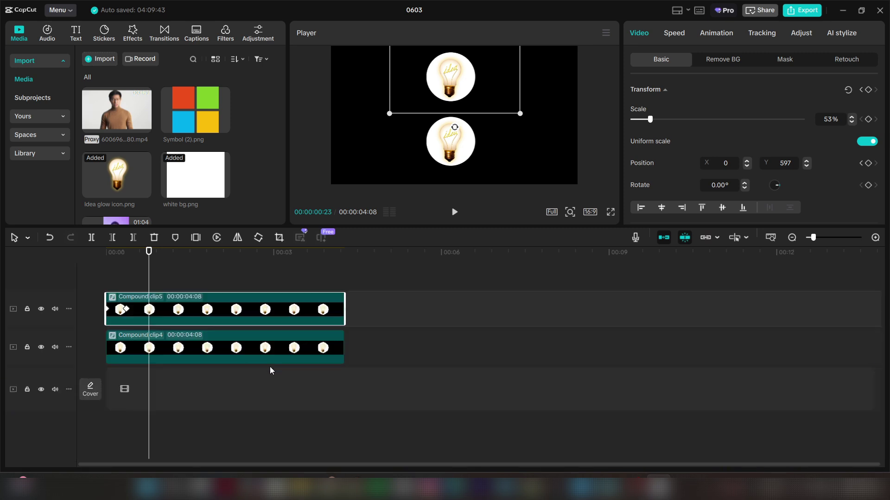
Step: Switch to the Masking notes in Notepad, review the masking, keyframes, animation curves and compound clips lines, and return to CapCut
left_click(563, 492)
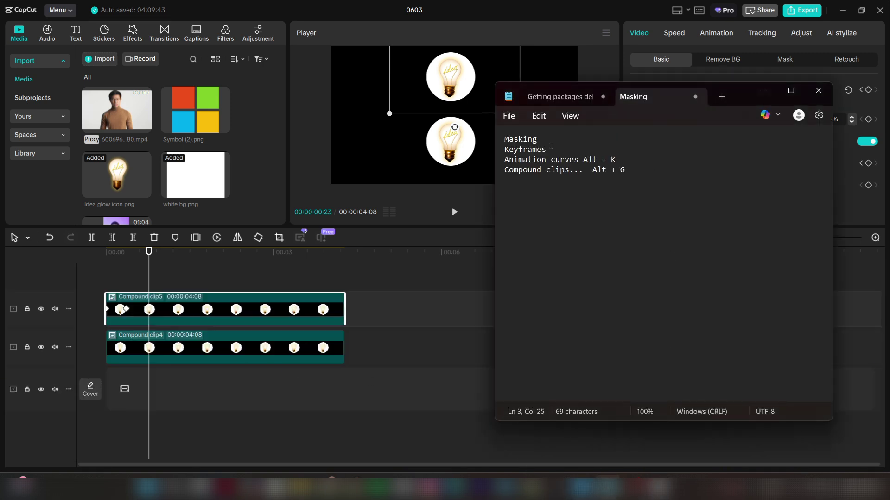
double_click(529, 139)
left_click(521, 148)
double_click(524, 149)
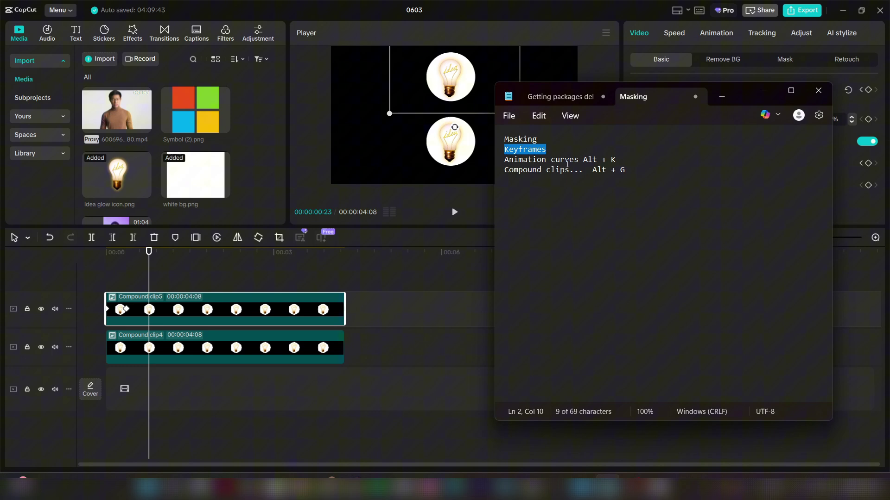
left_click(564, 159)
left_click_drag(623, 162, 528, 160)
left_click(519, 168)
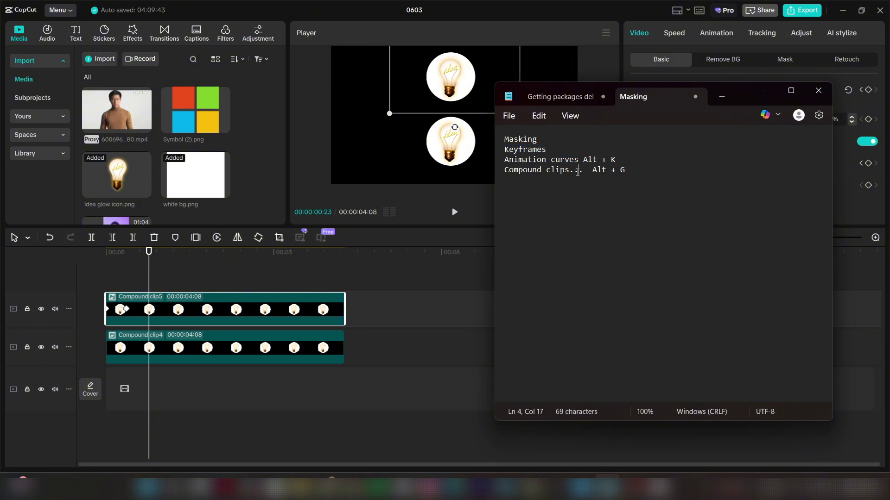
left_click_drag(577, 171, 504, 170)
left_click(528, 194)
left_click(207, 279)
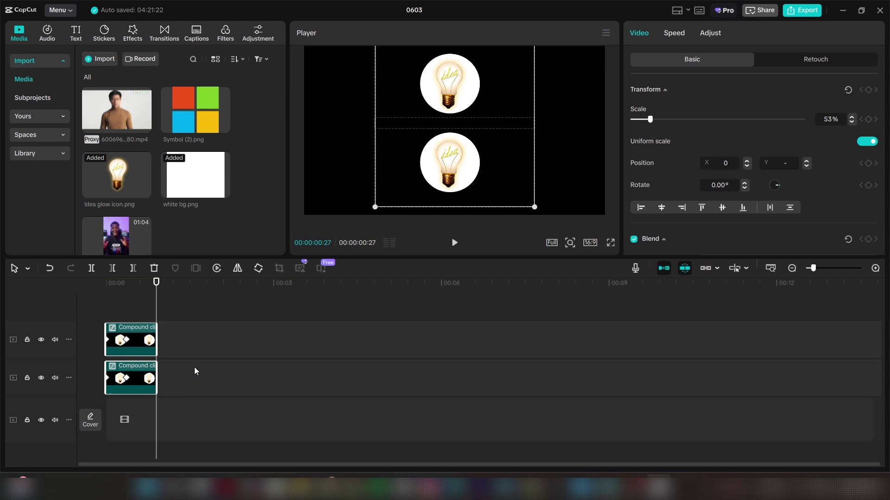
Step: Move the second position keyframe of both compound clips to 00:00:00:17 and check that the two keyframes line up
left_click(130, 313)
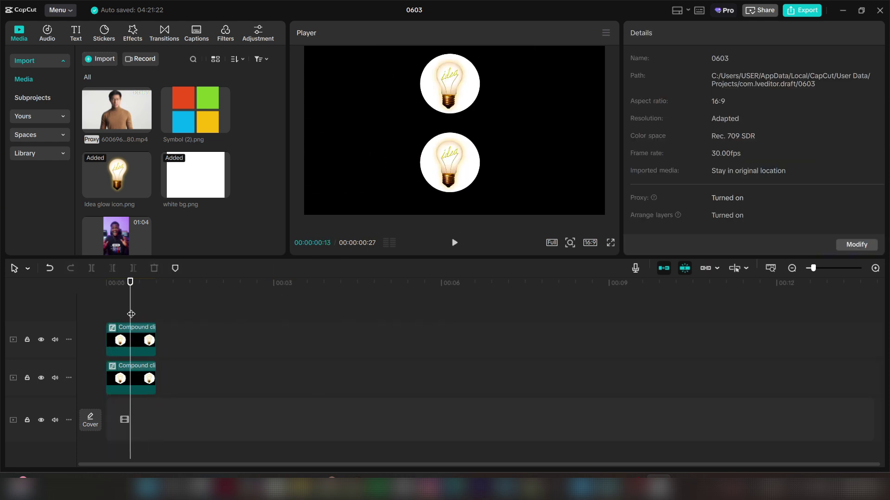
left_click(134, 329)
left_click_drag(126, 340, 135, 340)
left_click(135, 380)
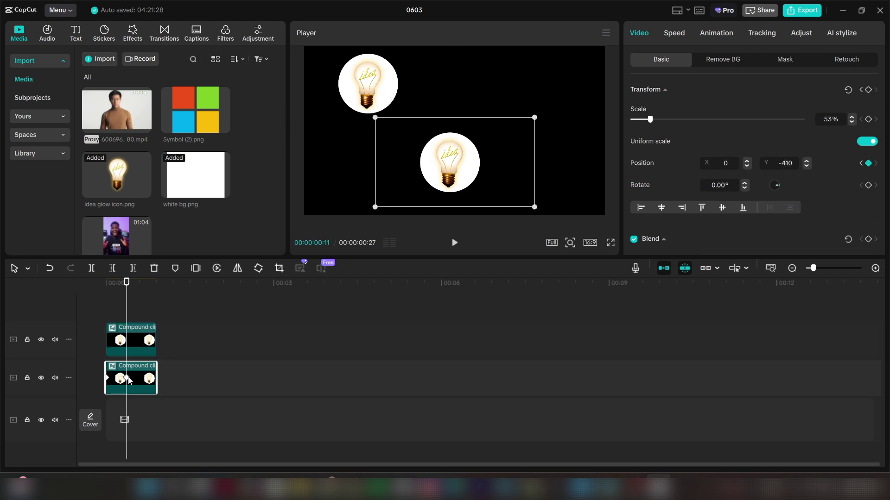
left_click_drag(127, 378, 135, 377)
left_click(139, 313)
left_click(131, 343)
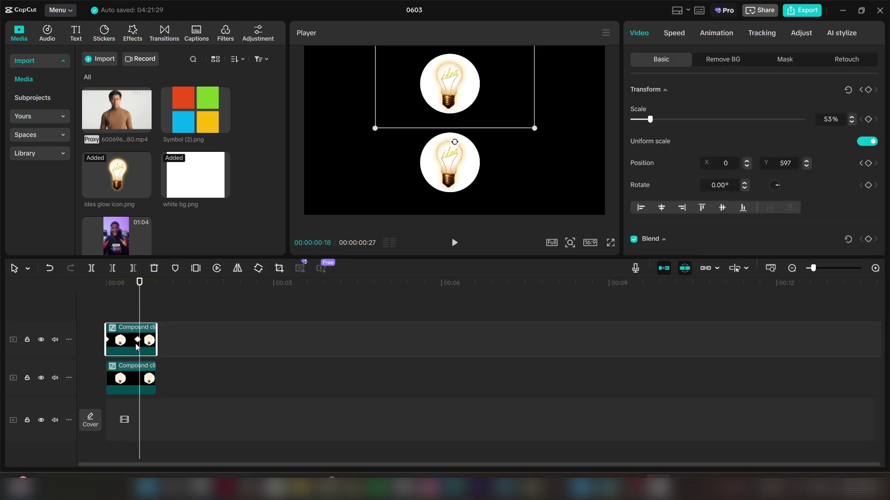
left_click(139, 376)
left_click(133, 348)
key("Left")
left_click(143, 377)
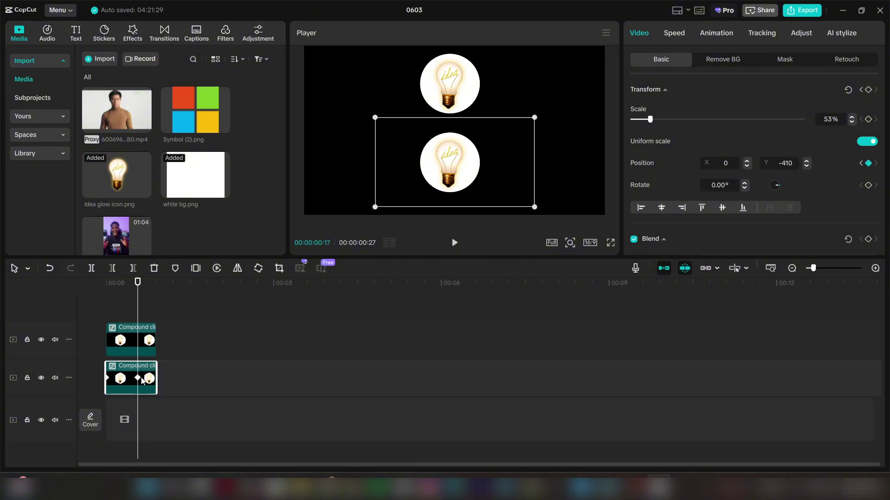
Step: Play and scrub the shortened composition from the start to compare the two bulbs' motion with the respaced keyframes
left_click(107, 294)
key("space")
key("space")
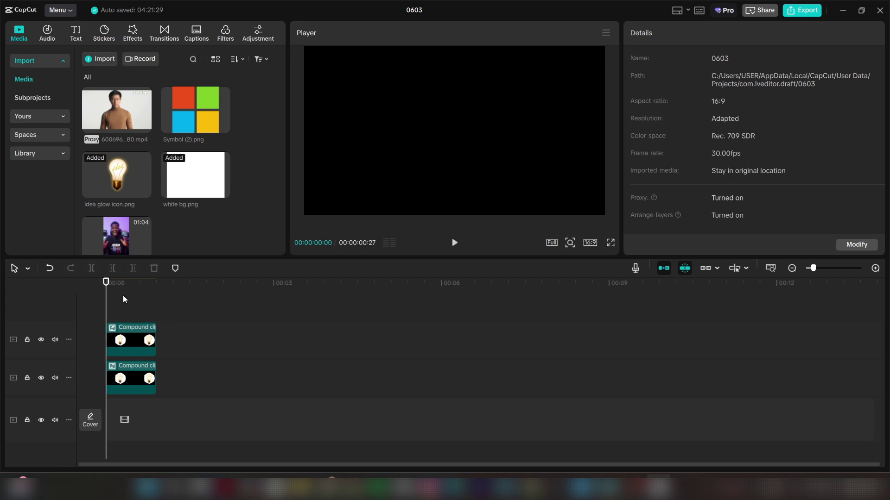
mouse_move(121, 294)
left_mouse_down()
mouse_move(129, 301)
mouse_move(120, 311)
left_mouse_up()
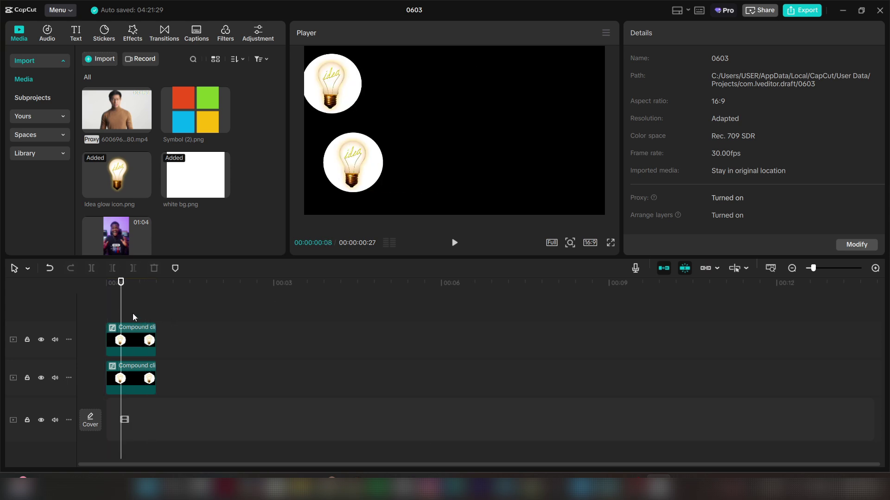
key("space")
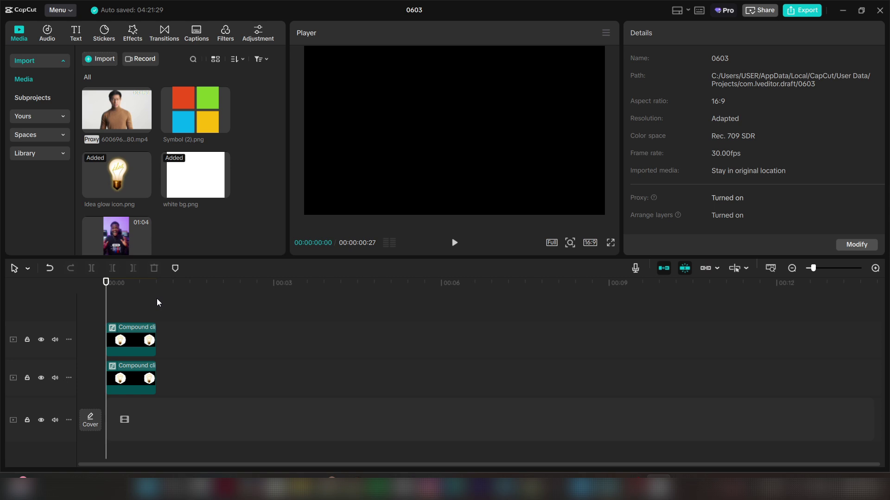
left_click(141, 304)
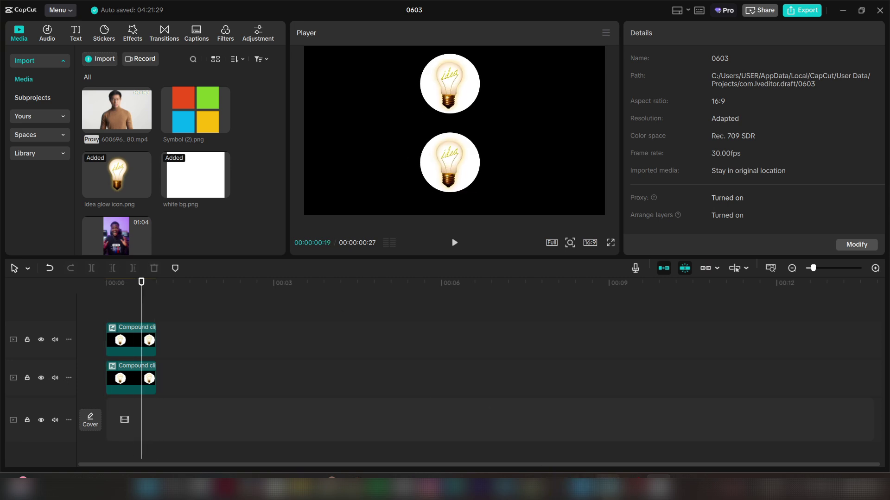
Step: Switch to the CapCut PC course notes in Notepad, reposition the window, and highlight "Capcut PC course" in the first line
left_click(609, 486)
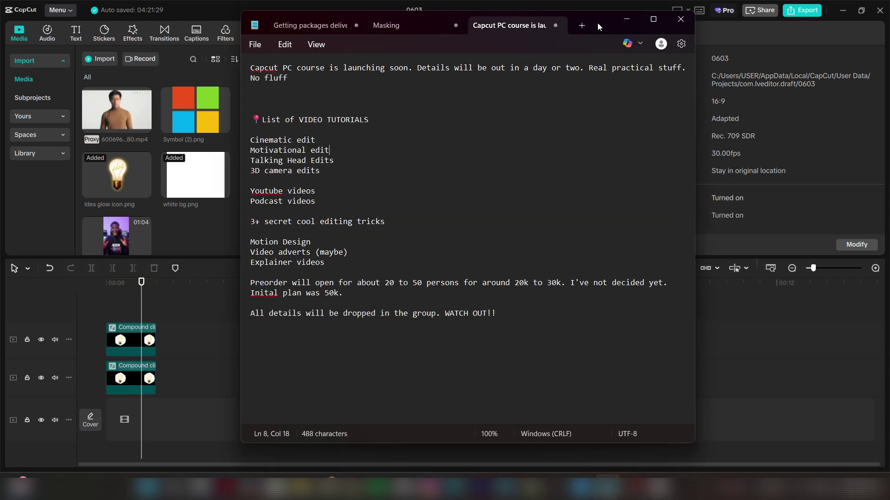
left_click_drag(597, 23, 493, 41)
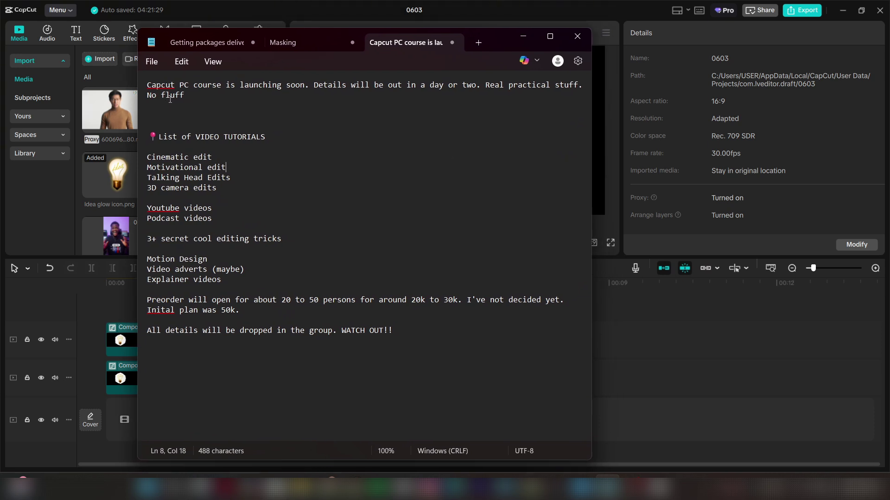
left_click_drag(222, 88, 60, 87)
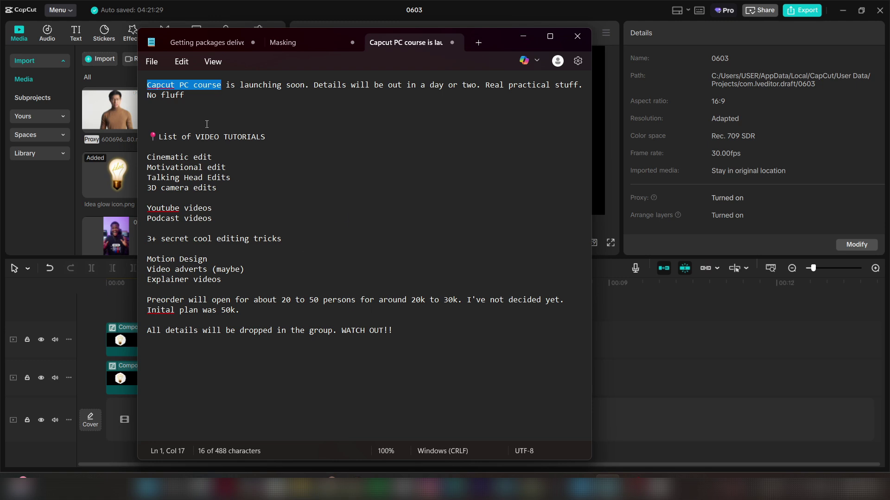
Step: Insert a blank line below "Explainer videos" in the course notes
left_click(199, 98)
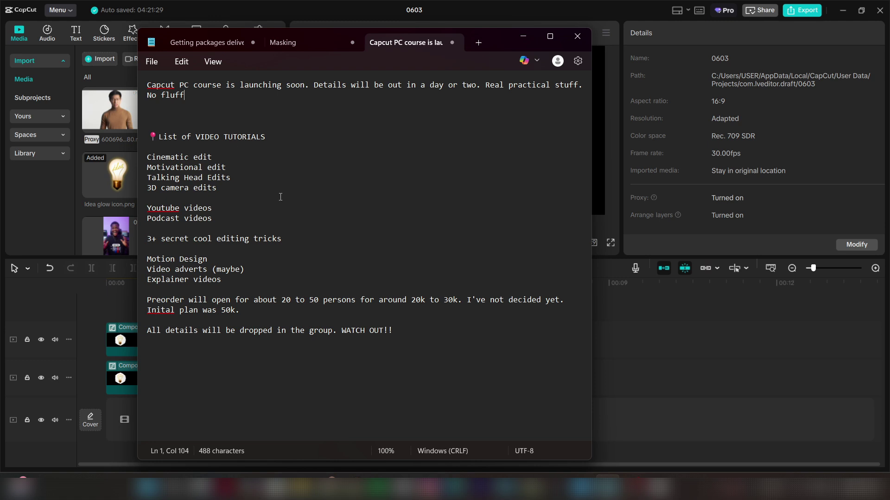
left_click(241, 282)
key("Return")
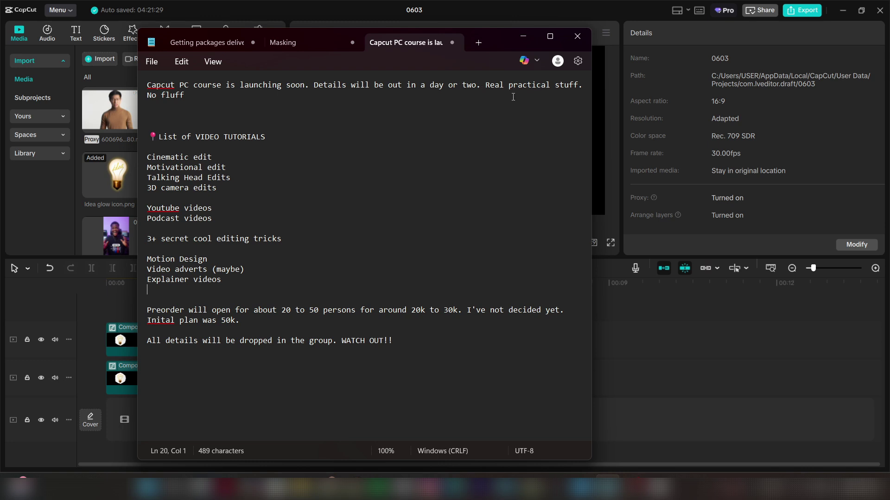
Step: Review the first group of video tutorials in the notes, from "Cinematic edit" to "3D camera edits", highlighting entries along the way
left_click(202, 108)
left_click_drag(210, 156, 166, 157)
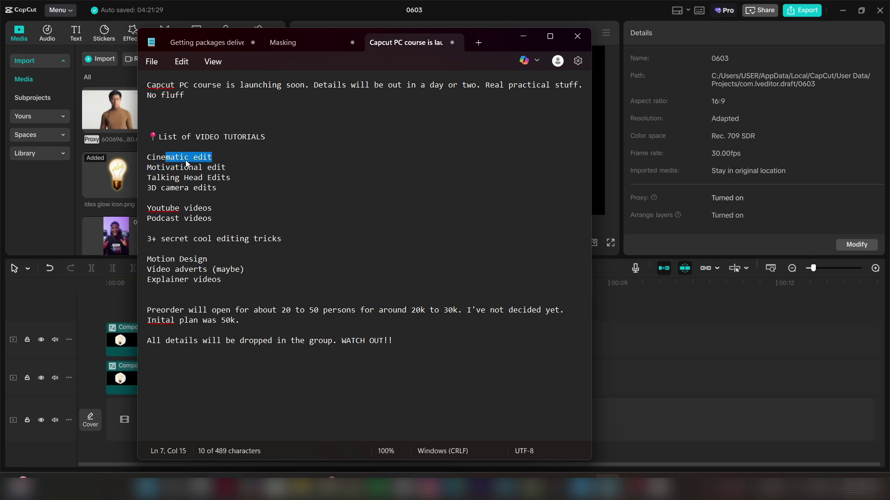
left_click(187, 157)
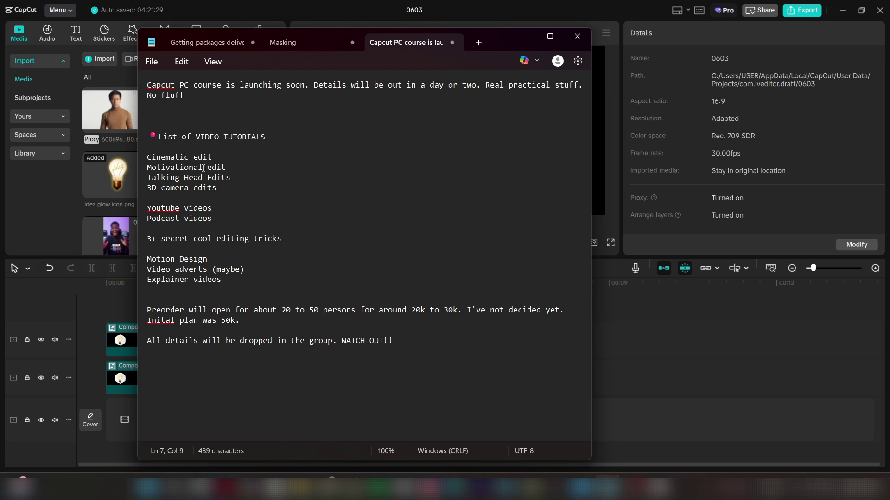
left_click_drag(211, 179, 176, 188)
left_click(202, 182)
left_click(184, 188)
Step: Review the "Motion Design", "Video adverts (maybe)" and "Explainer videos" entries, highlighting parts of each line
left_click_drag(214, 261, 170, 260)
left_click(170, 260)
left_click(214, 258)
left_click(244, 270)
double_click(232, 269)
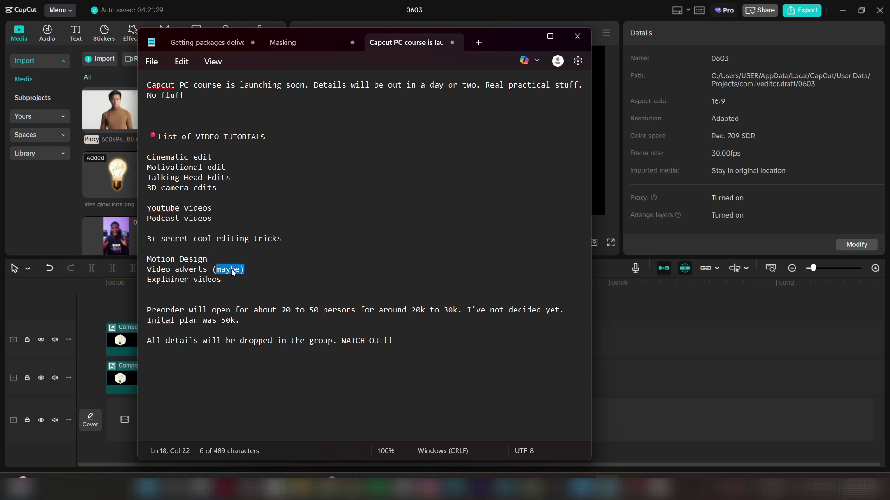
left_click(231, 269)
key("Right")
key("Right")
left_click_drag(220, 282, 163, 290)
left_click(166, 282)
Step: Switch to the Instagram profile and view the two newest reels, closing each one after viewing
left_click(428, 487)
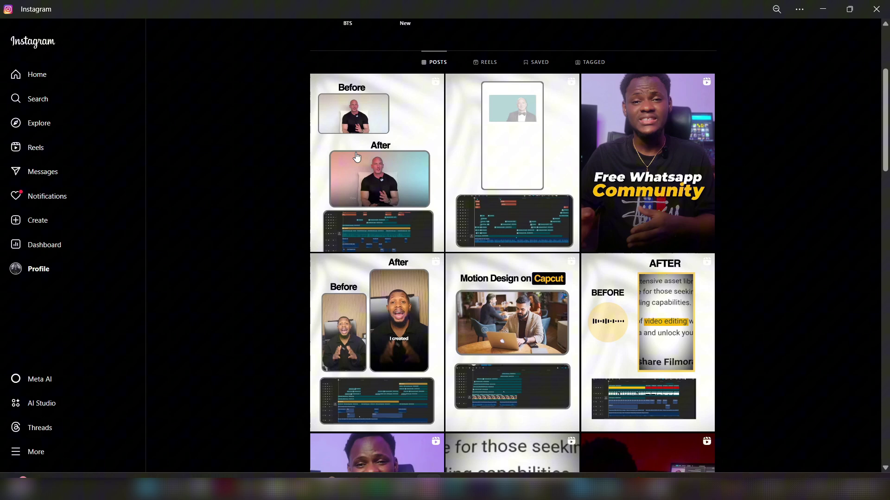
left_click(377, 142)
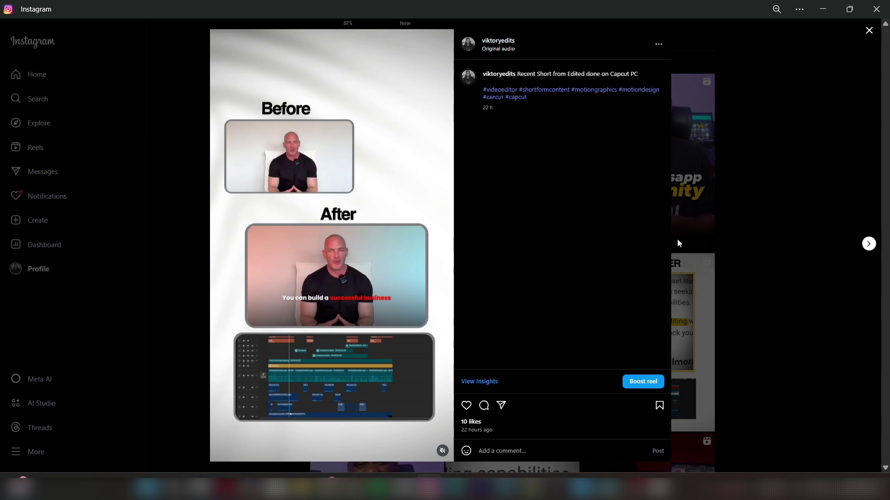
left_click(784, 235)
left_click(493, 193)
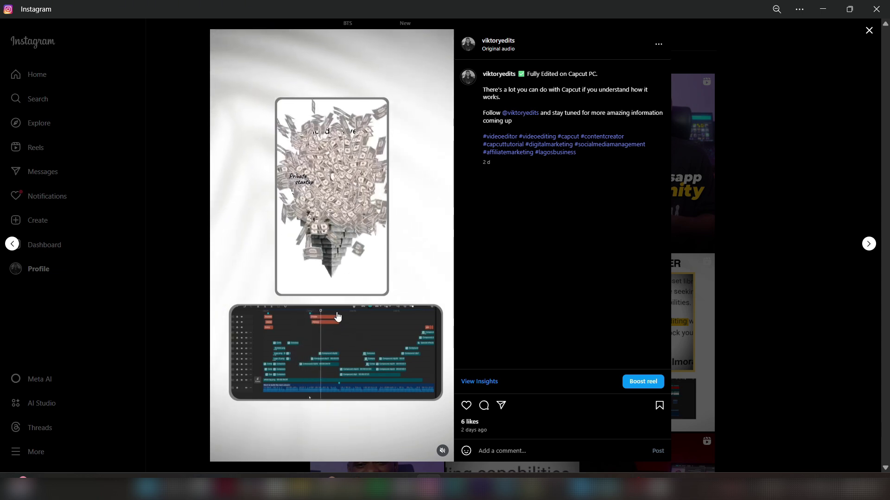
left_click(743, 294)
Step: View the vertical Before/After talking-head reel and the "Motion Design on Capcut" reel in the second row of posts
scroll(534, 265, "down", 1)
left_click(409, 268)
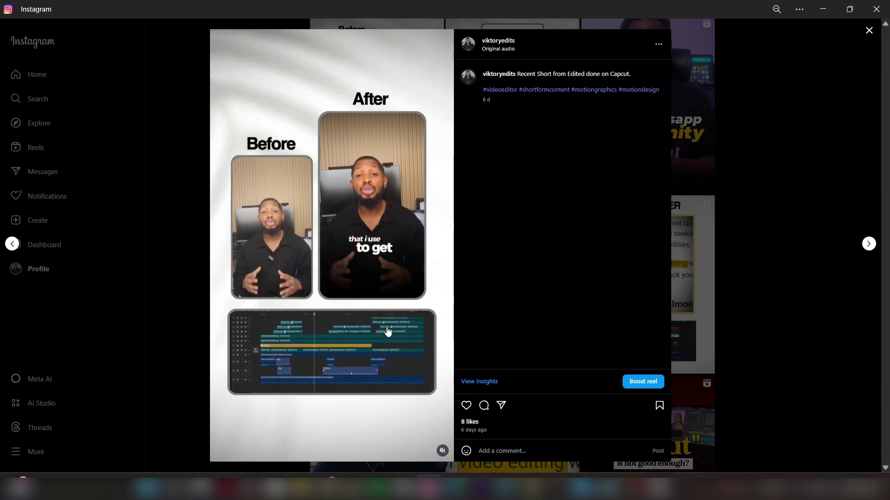
left_click(766, 307)
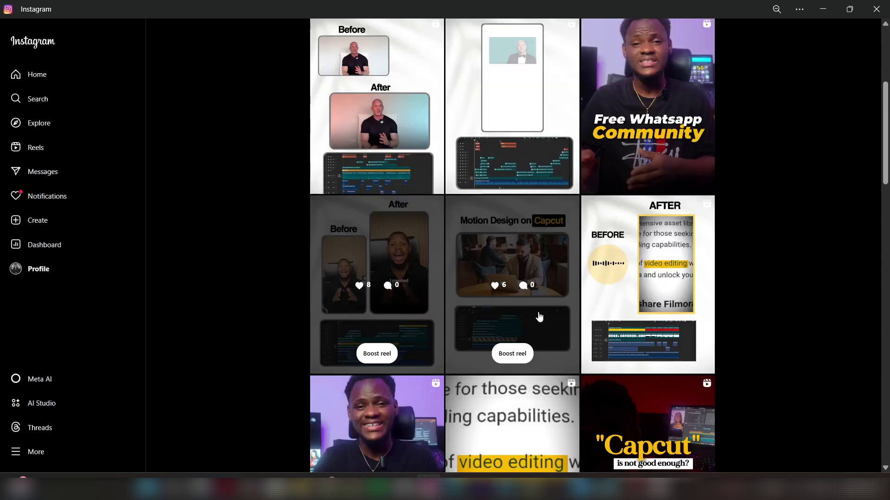
left_click(497, 304)
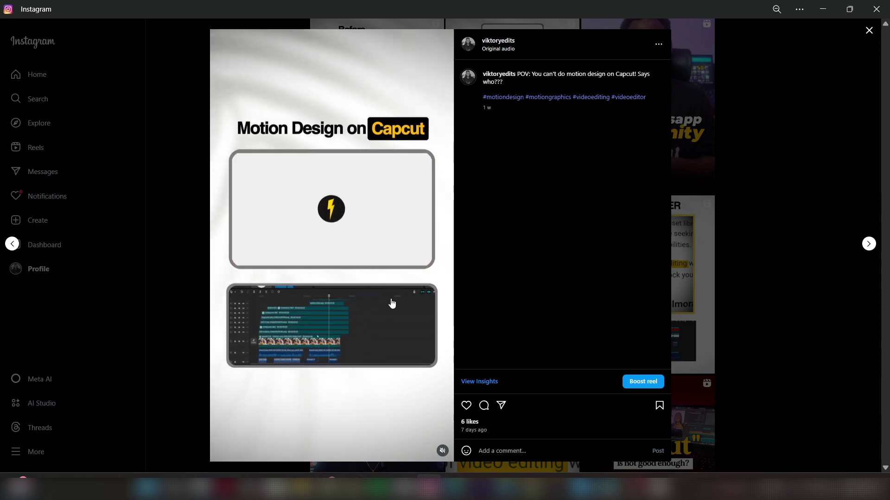
left_click(762, 285)
Step: Find the "Capcut PC" reel with the "MENTOR" comment request further down the profile, view it, and close it
scroll(547, 345, "down", 8)
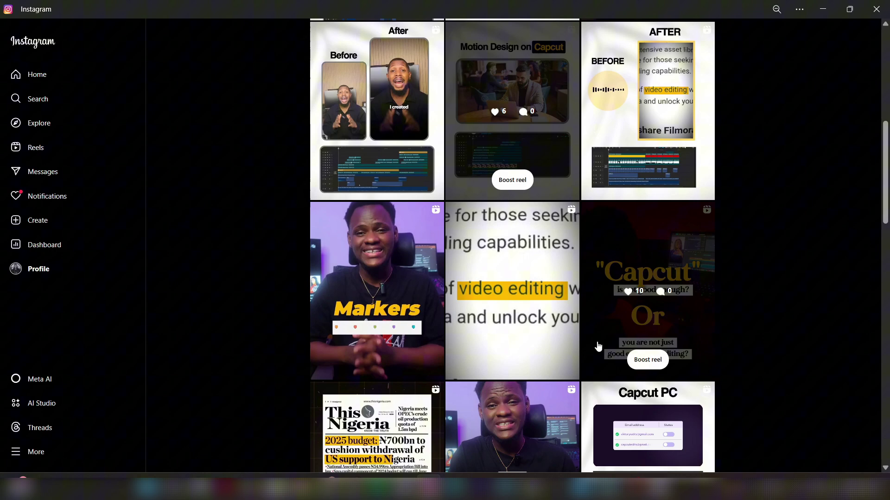
scroll(446, 305, "down", 2)
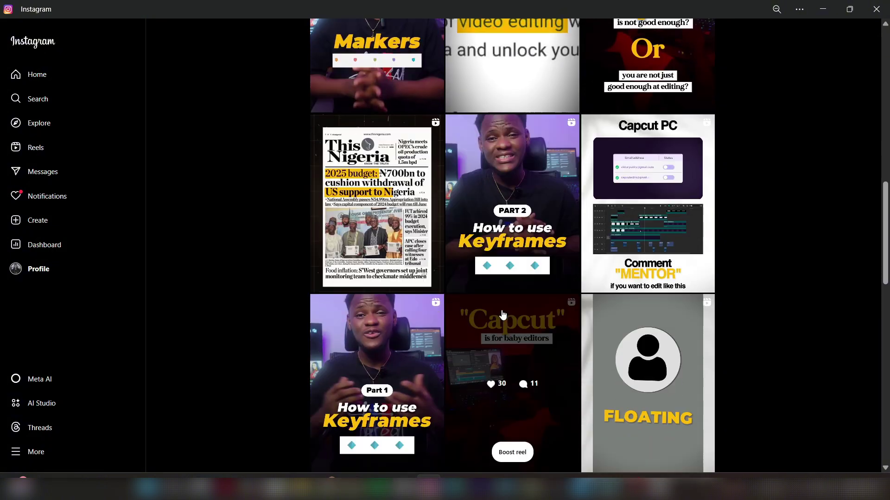
left_click(651, 212)
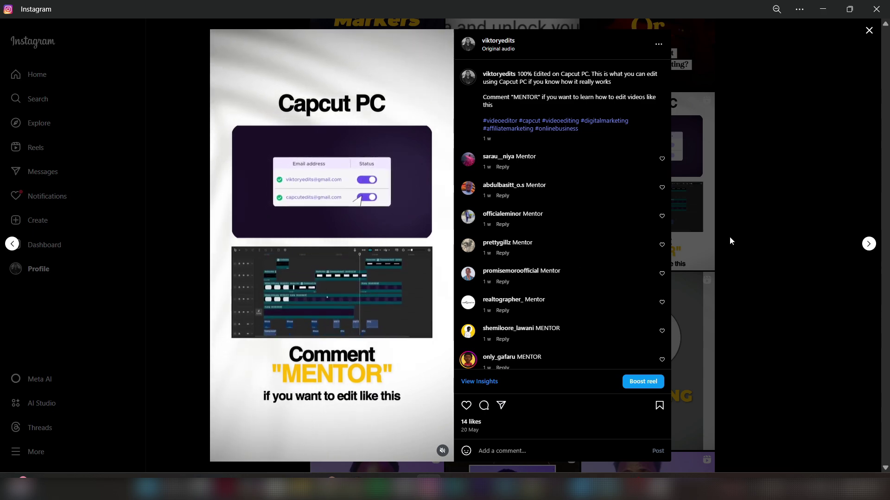
left_click(741, 241)
Step: View the "Edited in Capcut PC" reel with the LAGOS title among the older posts, and return to the post grid
scroll(718, 264, "down", 2)
scroll(427, 284, "down", 7)
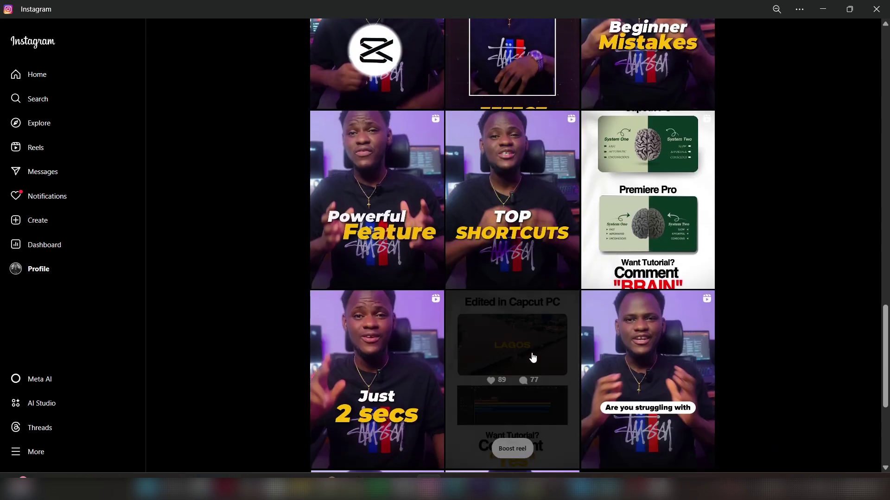
left_click(533, 358)
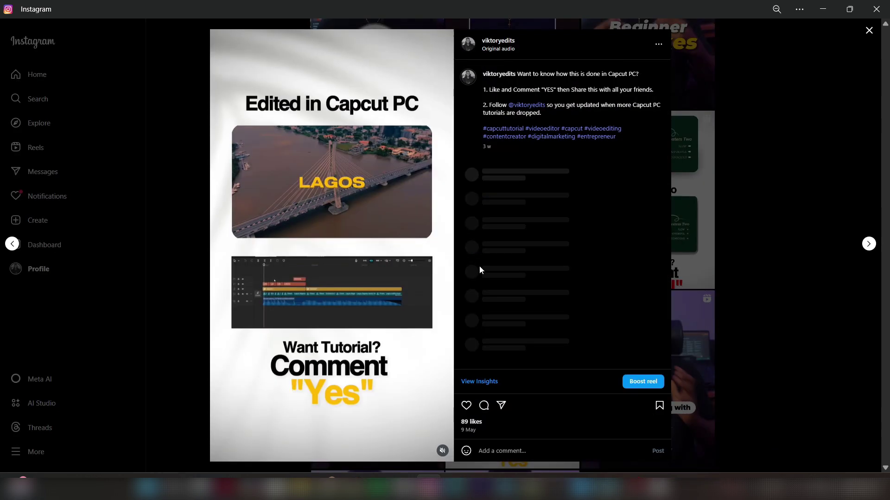
left_click(731, 224)
scroll(731, 225, "up", 3)
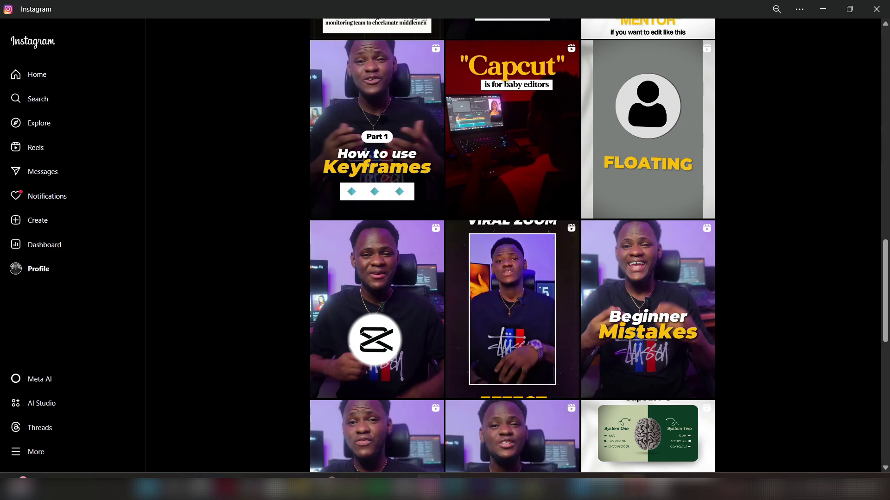
Step: Switch back to the course notes in Notepad and add "NOT ON YOUTUBE!!!" below "Explainer videos", separated by a blank line
left_click(657, 489)
left_click(626, 490)
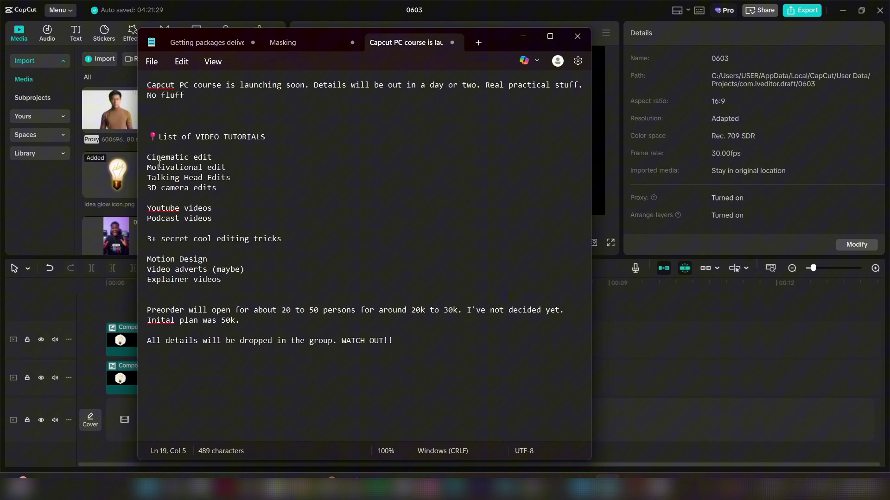
left_click(227, 280)
key("Return")
key("Return")
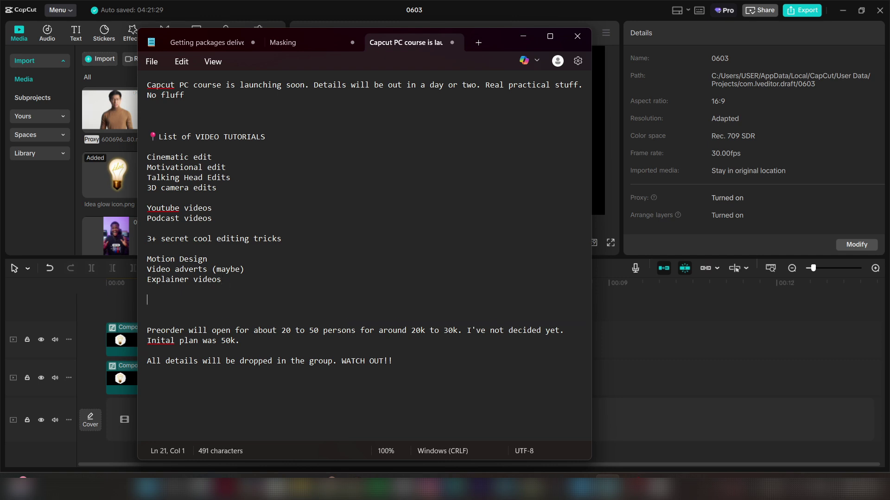
type("NOT ON YOUTUBE!!!")
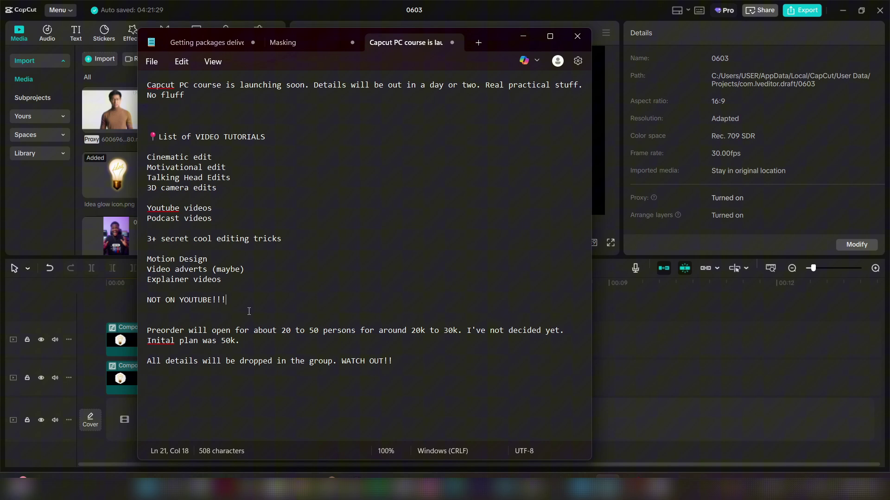
left_click(249, 312)
key("BackSpace")
Step: Highlight the preorder paragraph in the notes and review it together with the closing line about the group
triple_click(142, 334)
left_click(176, 330)
left_click_drag(149, 330, 255, 347)
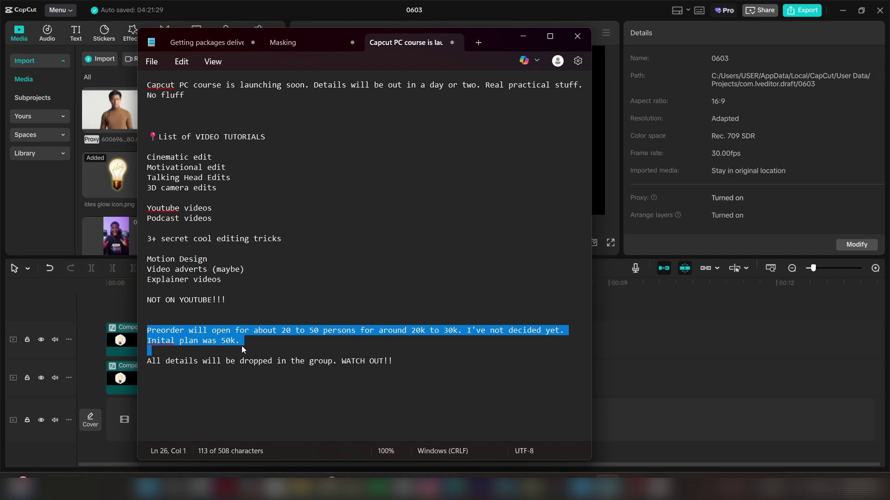
triple_click(285, 330)
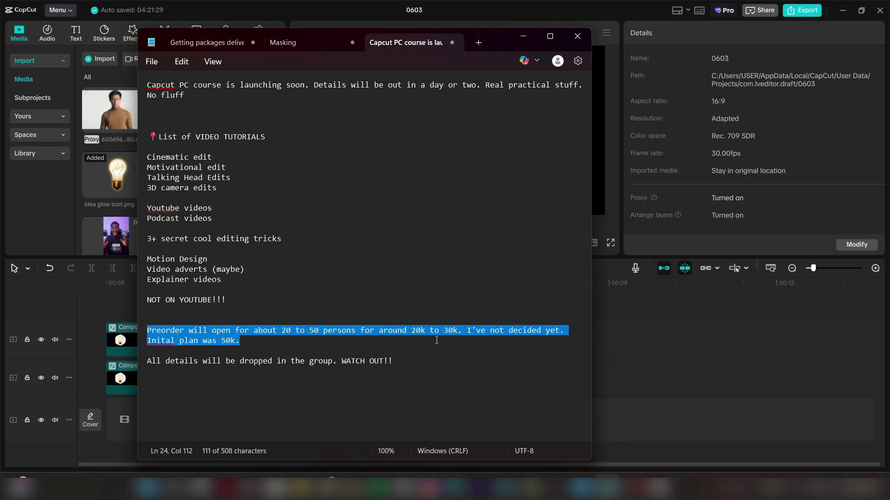
left_click(236, 343)
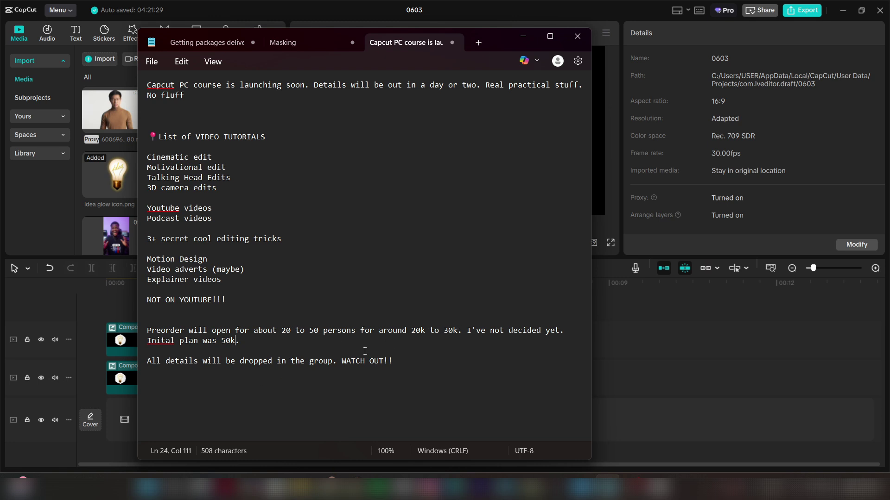
left_click(333, 361)
left_click(392, 361)
Step: Minimize Notepad, switch to the Instagram profile, and browse the newest reels one after another from the first post
left_click(523, 37)
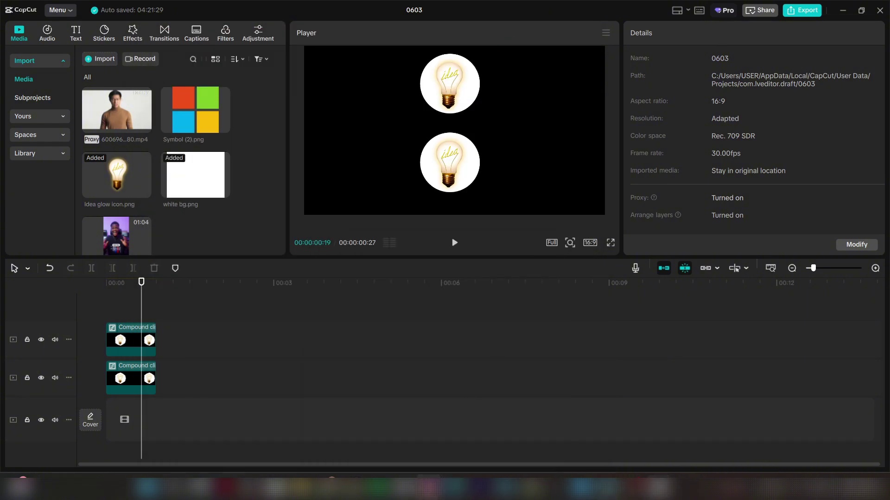
left_click(429, 487)
scroll(457, 268, "up", 10)
scroll(463, 258, "up", 1)
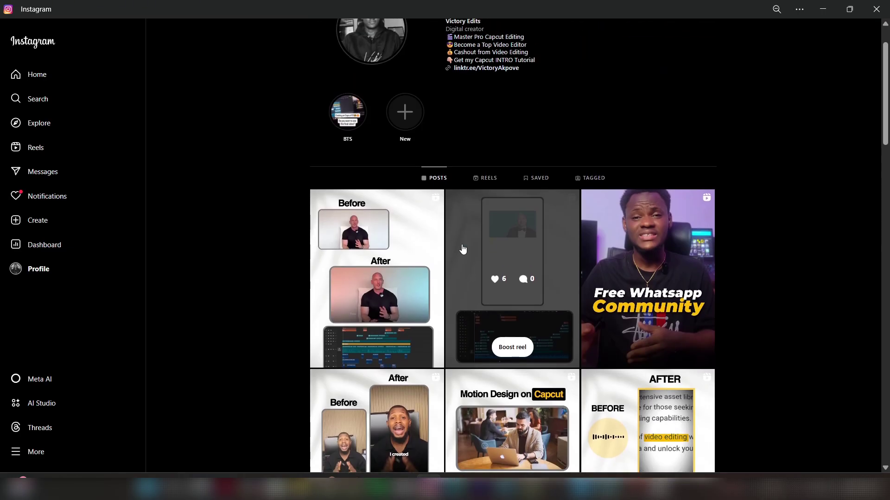
left_click(460, 251)
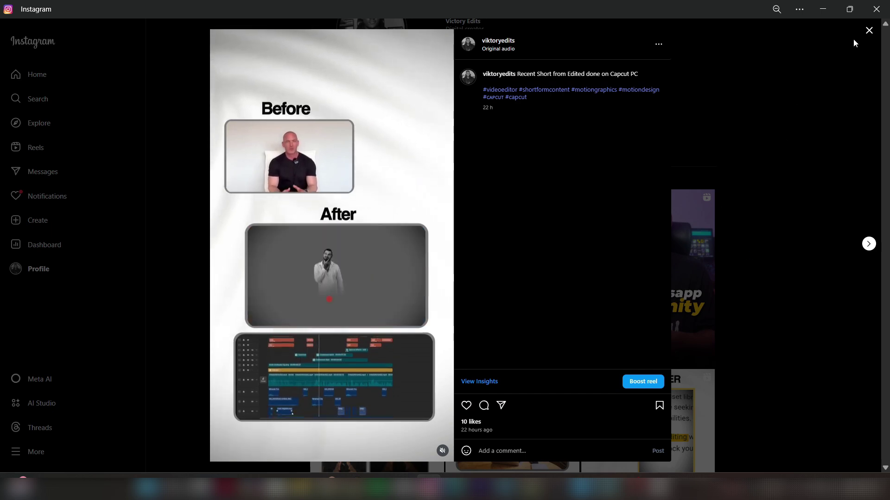
left_click(868, 244)
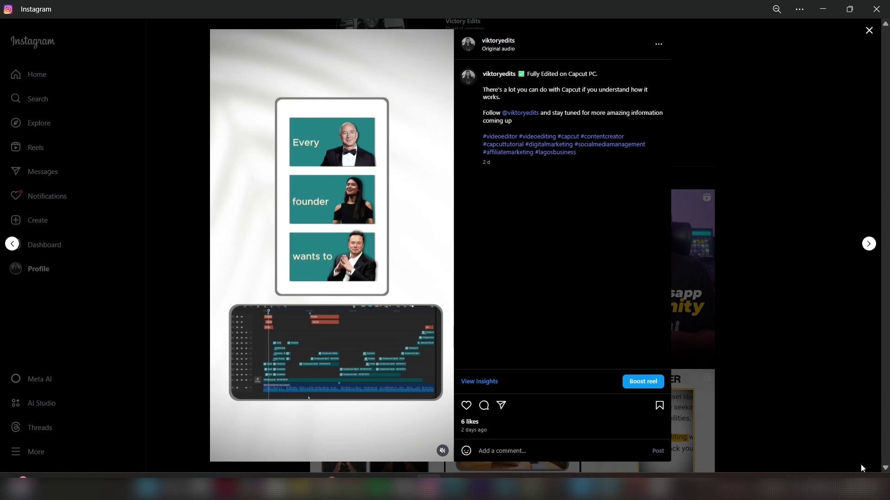
left_click(868, 244)
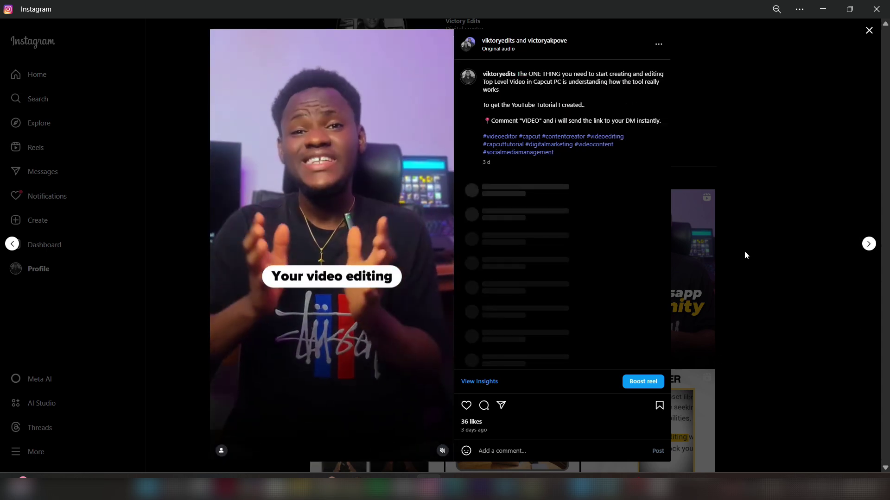
left_click(869, 243)
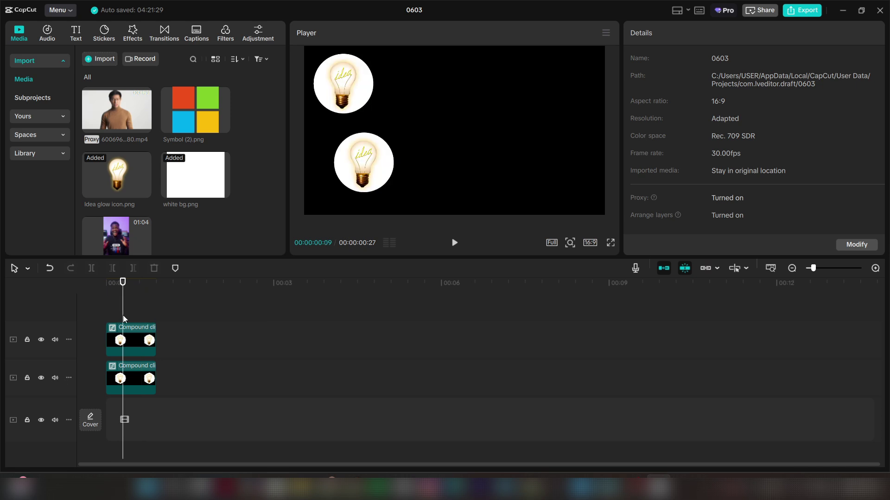
Step: Scrub the CapCut composition to 00:00:00:14, switch to the Notepad course notes, and review the preorder paragraph, highlighting the 50k price
mouse_move(124, 318)
left_mouse_down()
mouse_move(145, 320)
mouse_move(132, 320)
left_mouse_up()
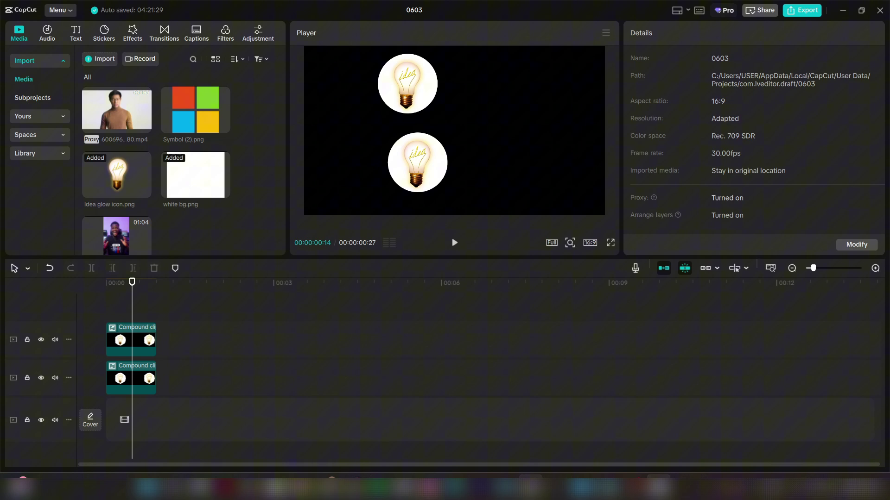
left_click(499, 486)
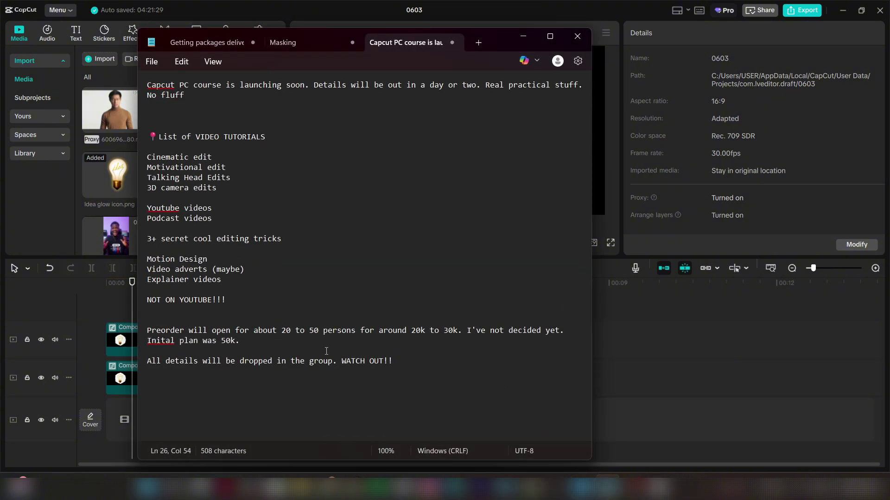
mouse_move(327, 342)
left_mouse_down()
mouse_move(346, 331)
mouse_move(318, 331)
left_mouse_up()
left_click(240, 331)
left_click(301, 332)
double_click(227, 341)
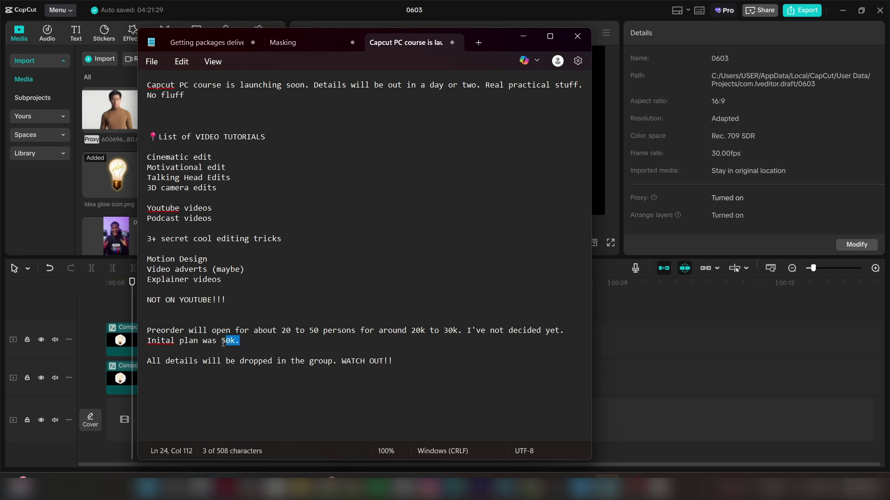
left_click(220, 342)
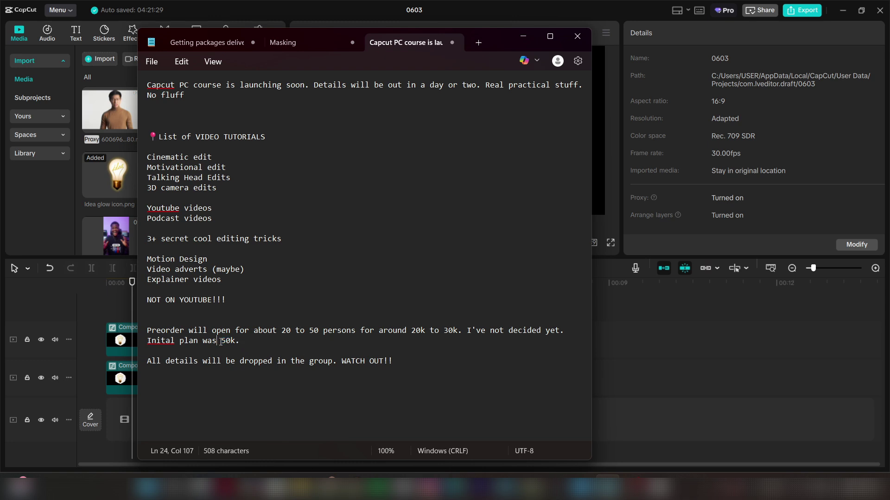